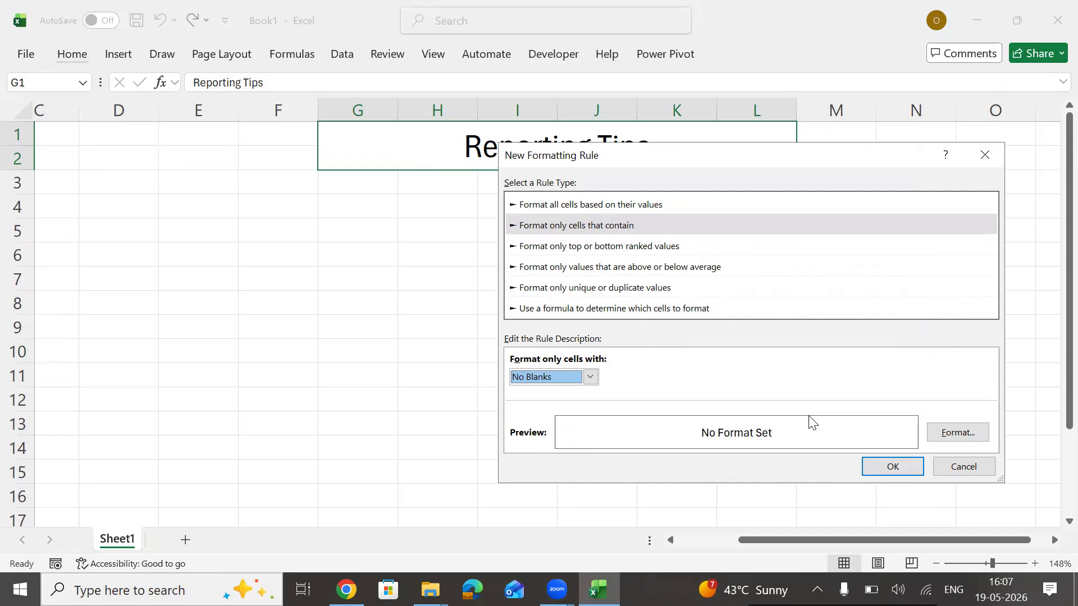
Give the No Blanks formatting rule a two-color gradient fill with medium pink-purple as the second color
left_click(955, 433)
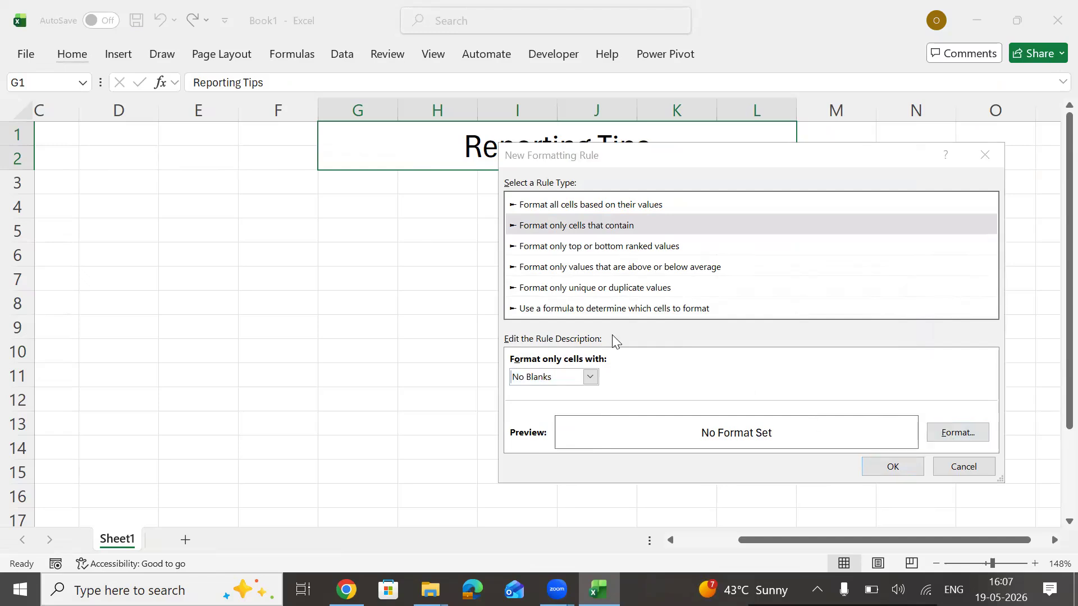
left_click(678, 112)
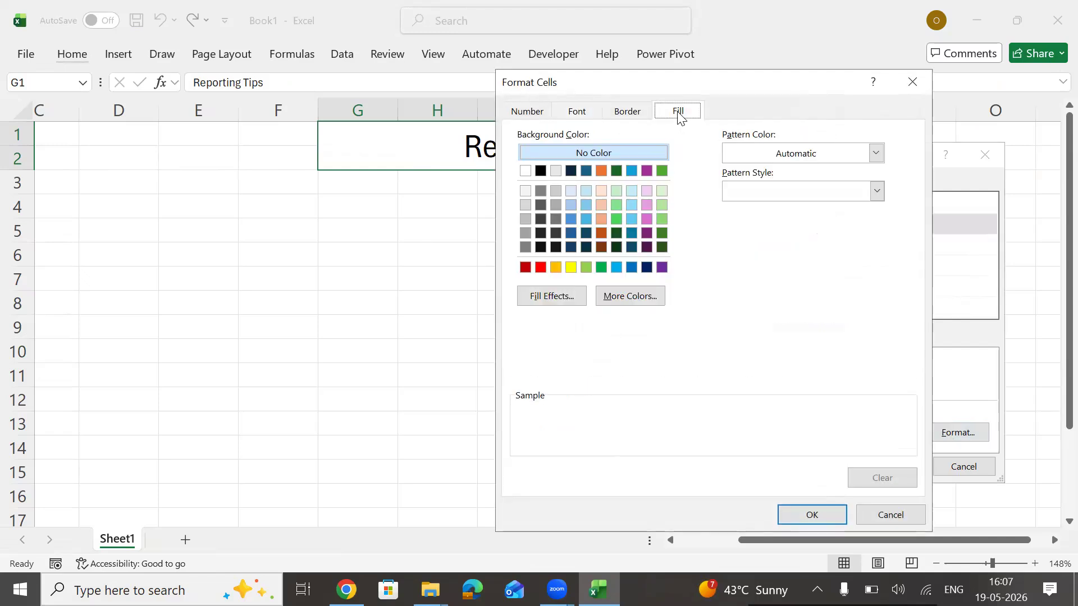
left_click(561, 300)
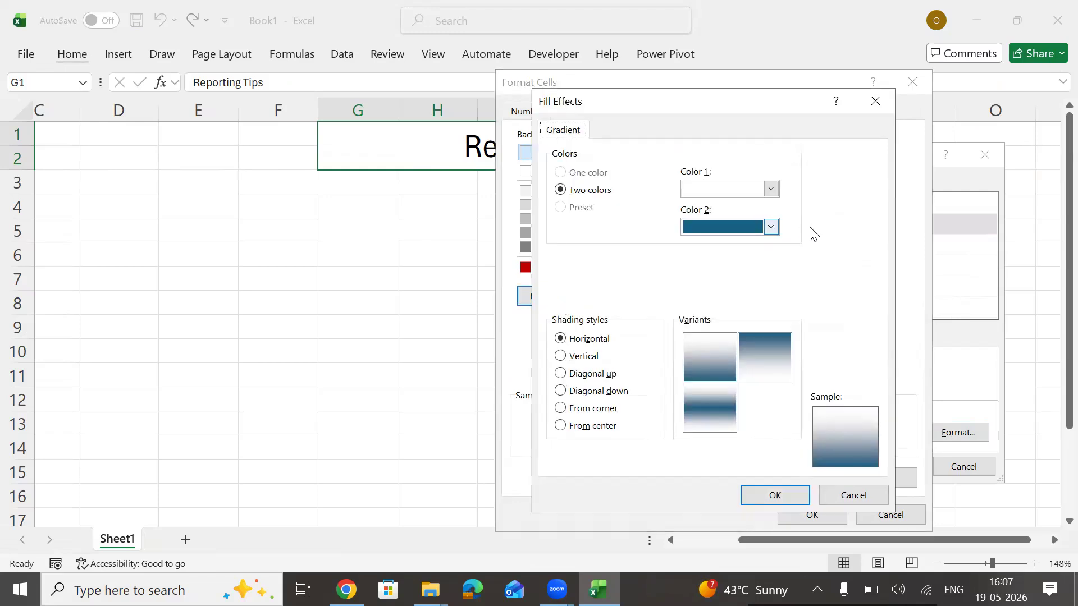
left_click(770, 227)
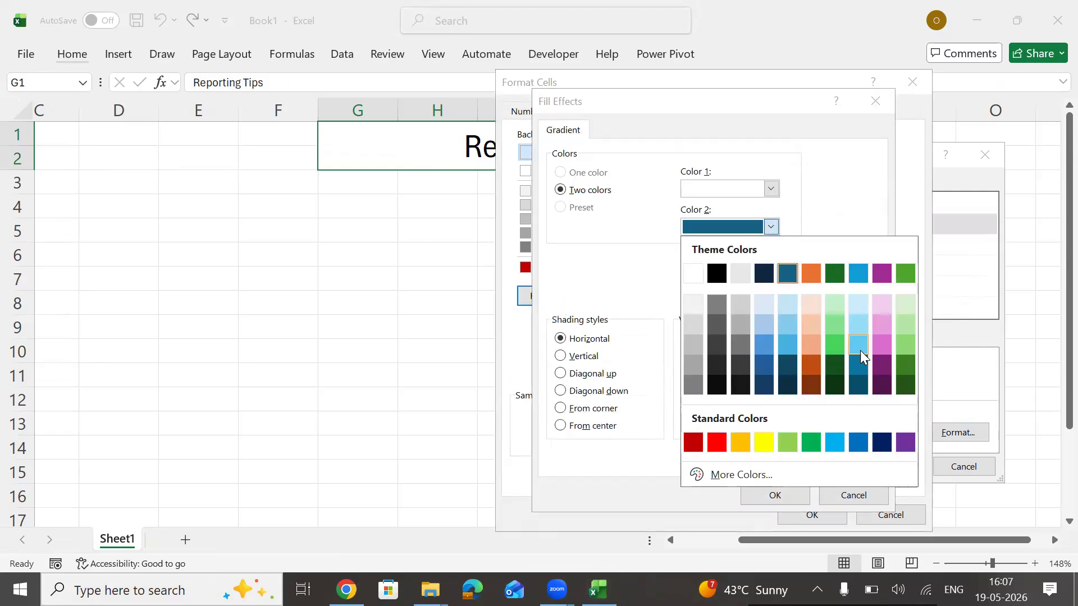
left_click(881, 344)
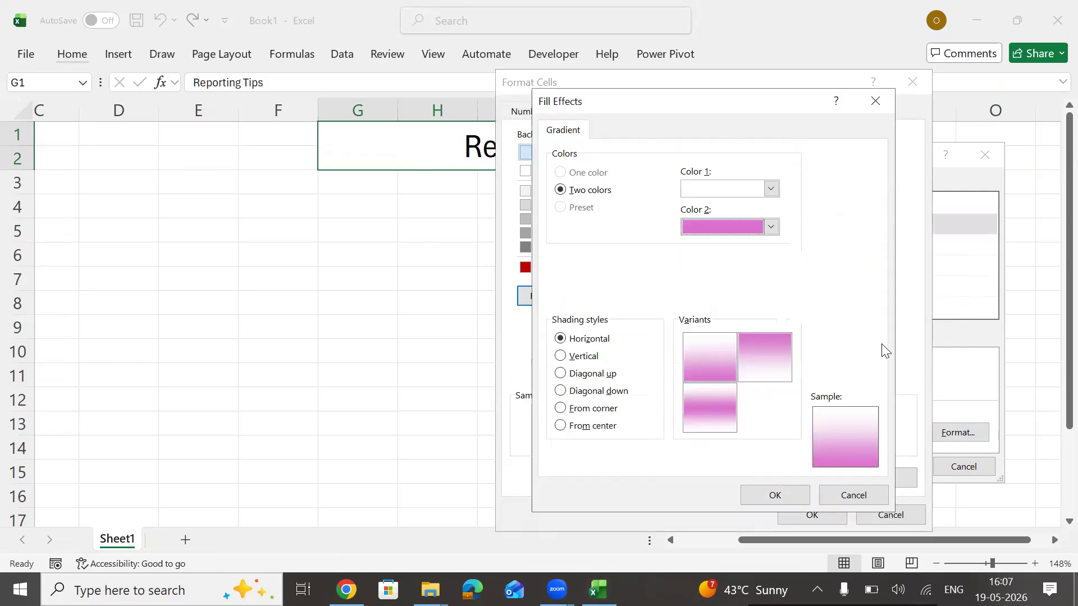
Set the gradient's shading style to From center and apply the rule to the merged title cell
left_click(561, 409)
left_click(561, 425)
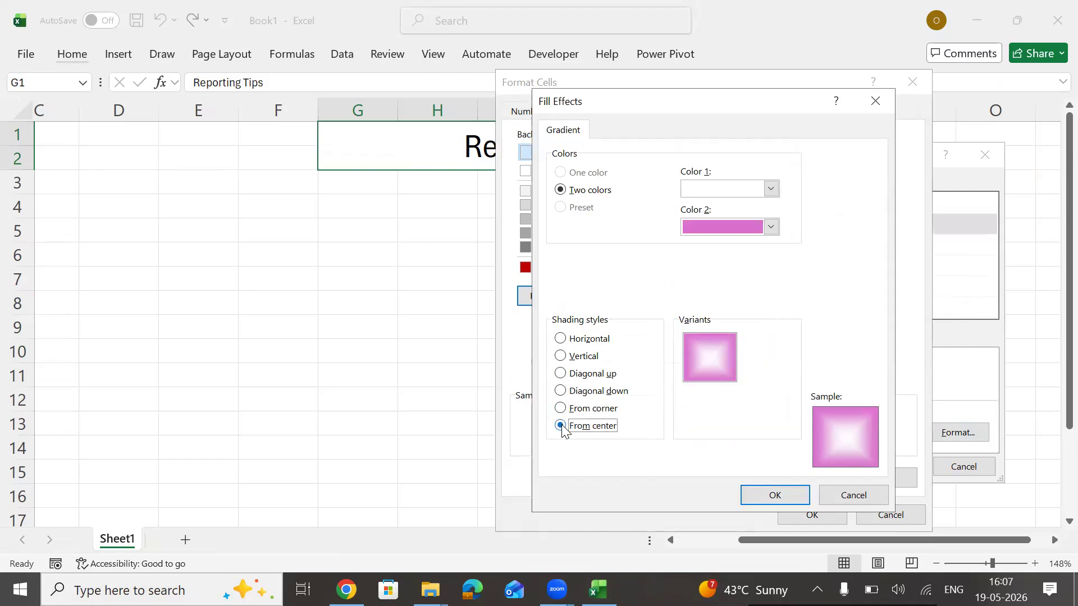
left_click(773, 500)
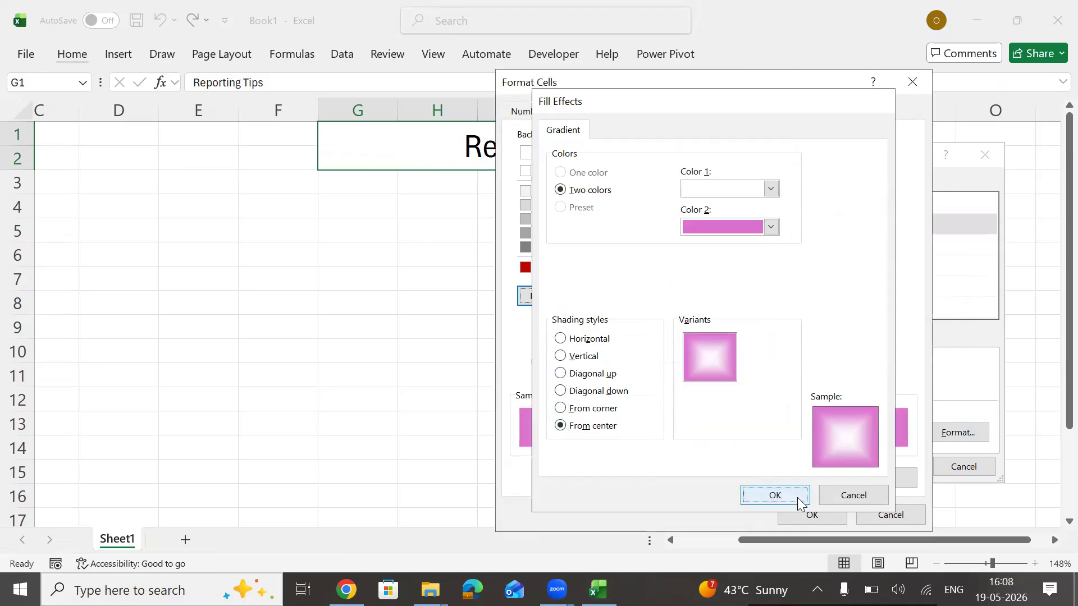
left_click(812, 515)
left_click(893, 467)
left_click(465, 219)
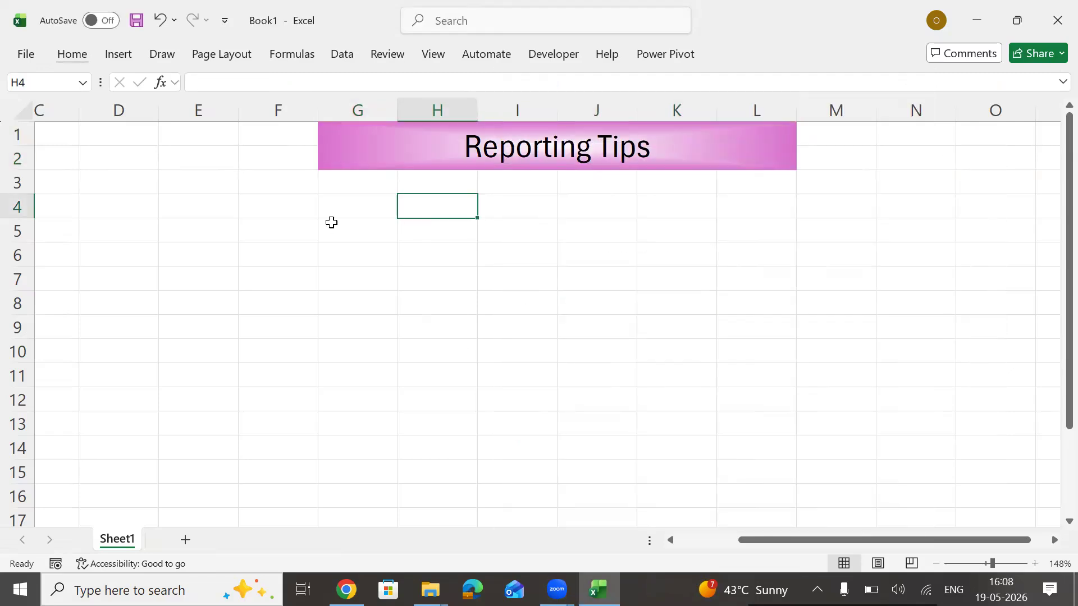
left_click(367, 210)
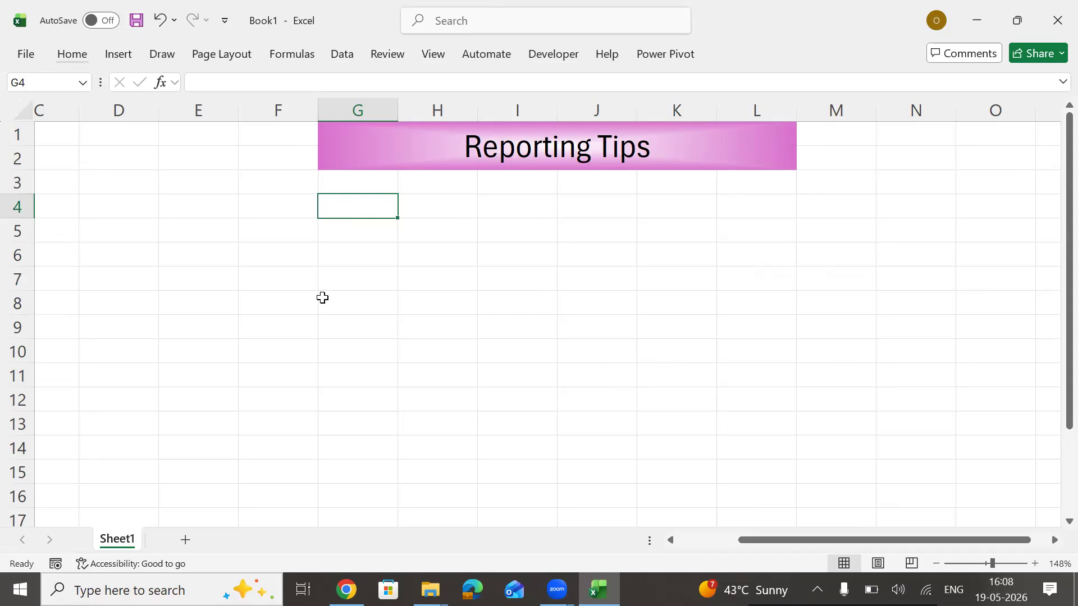
left_click(412, 318)
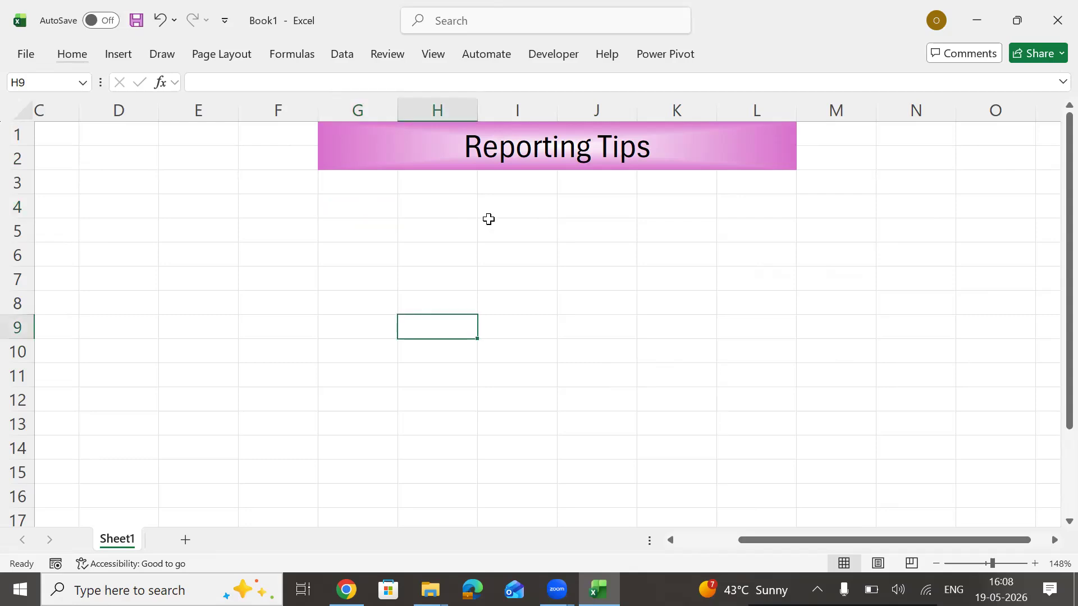
scroll(488, 219, "up", 2, "ctrl")
key("ctrl+Up")
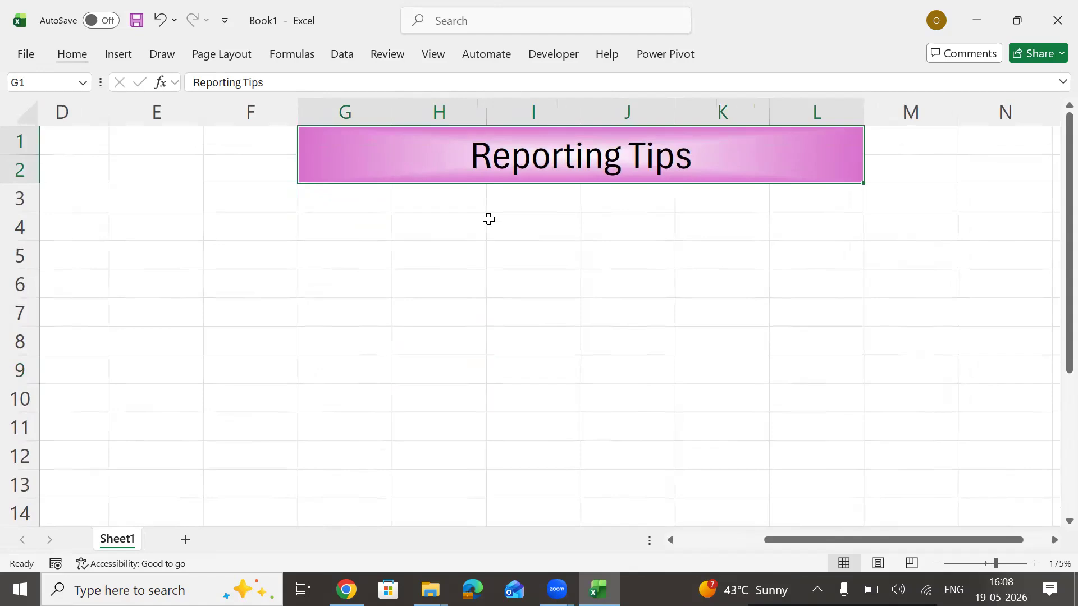
Switch to File Explorer and search Local Disk (D:) for "reporting"
left_click(430, 589)
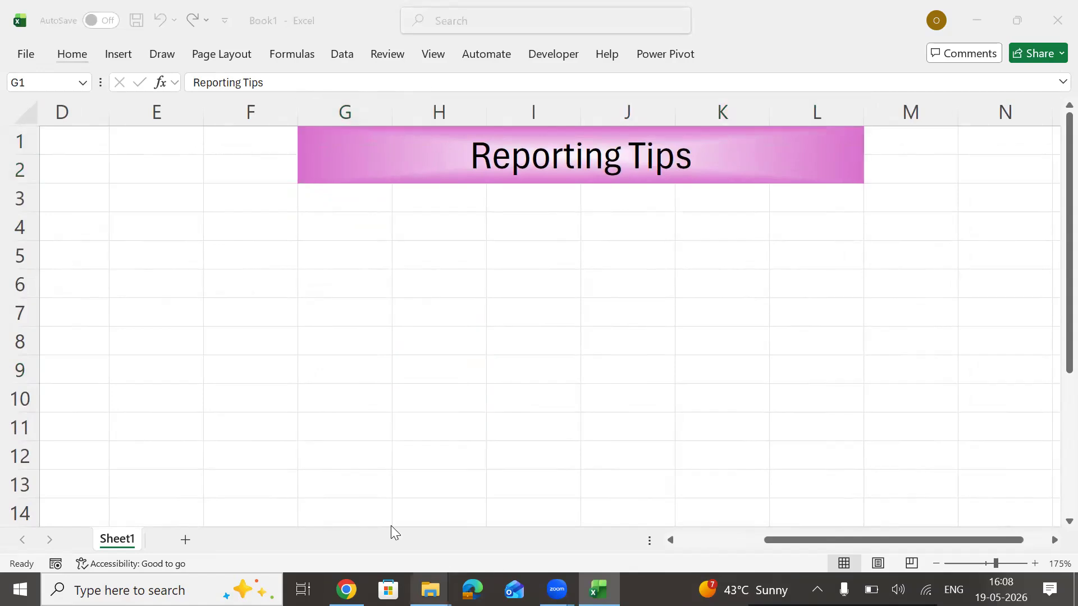
left_click(479, 520)
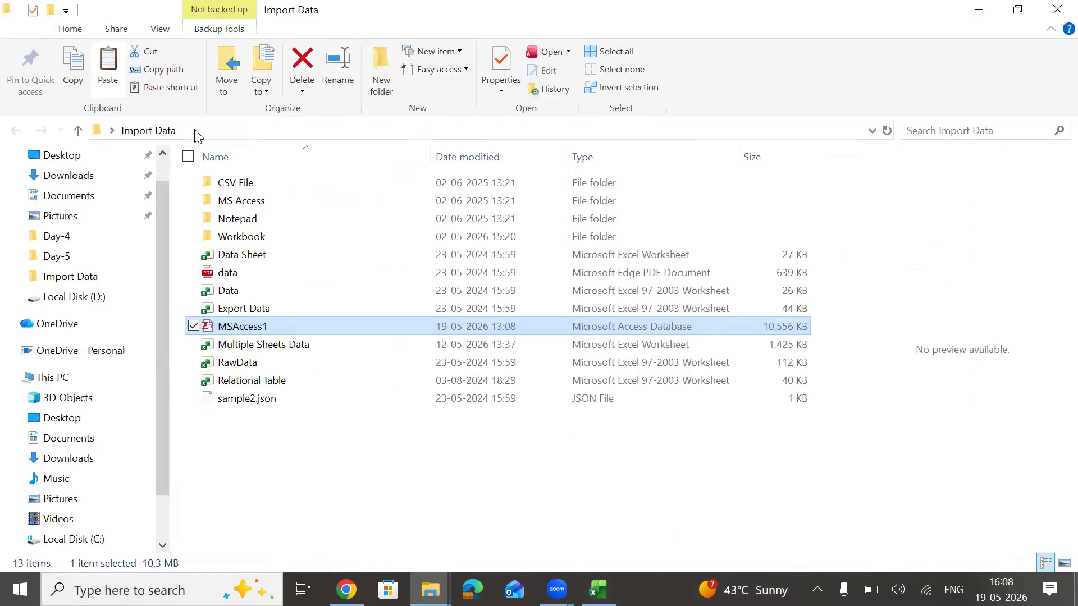
left_click(96, 296)
left_click(1009, 129)
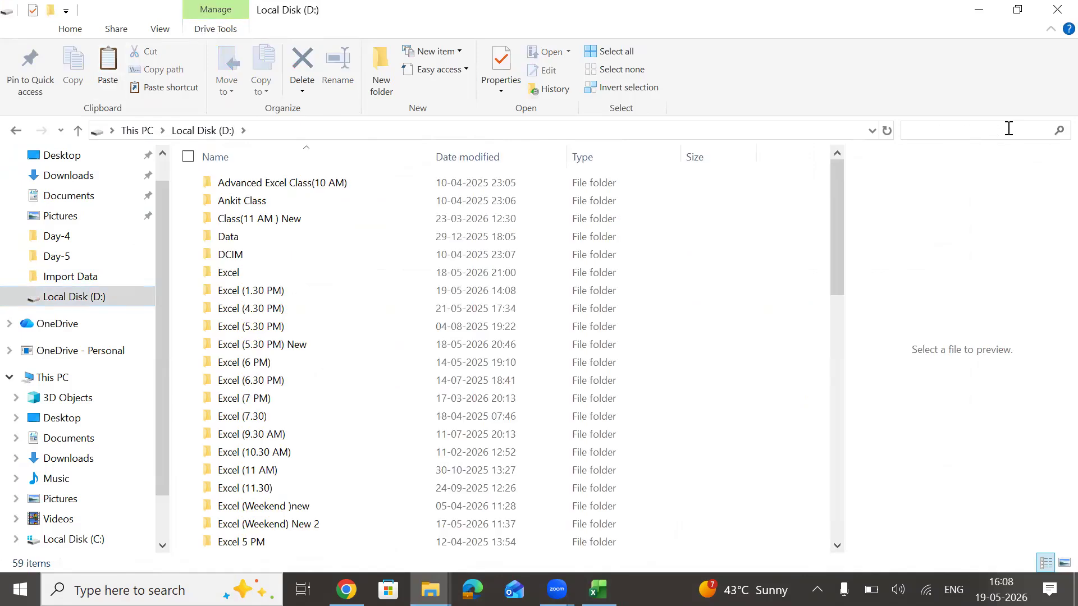
type("repoorting")
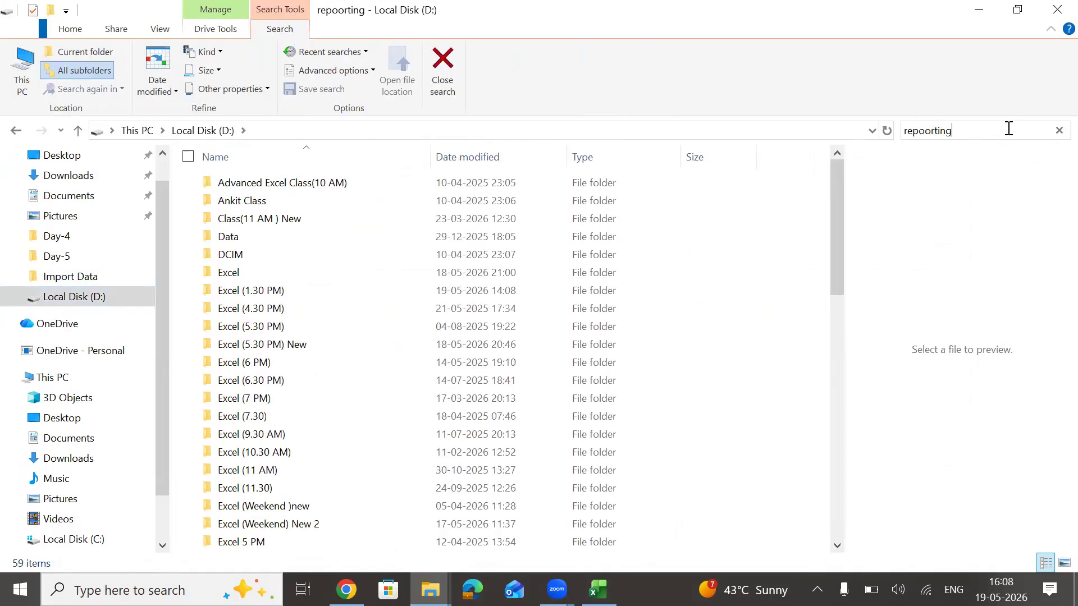
left_click(922, 132)
key("BackSpace")
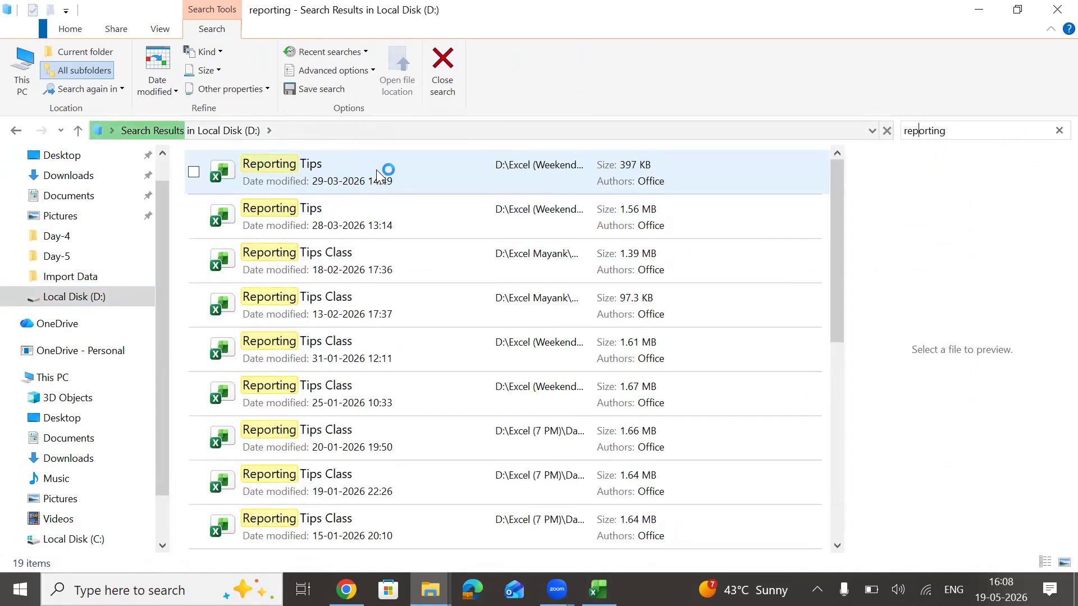
Open the Reporting Tips Class workbook from the search results and enable its content
left_click(377, 175)
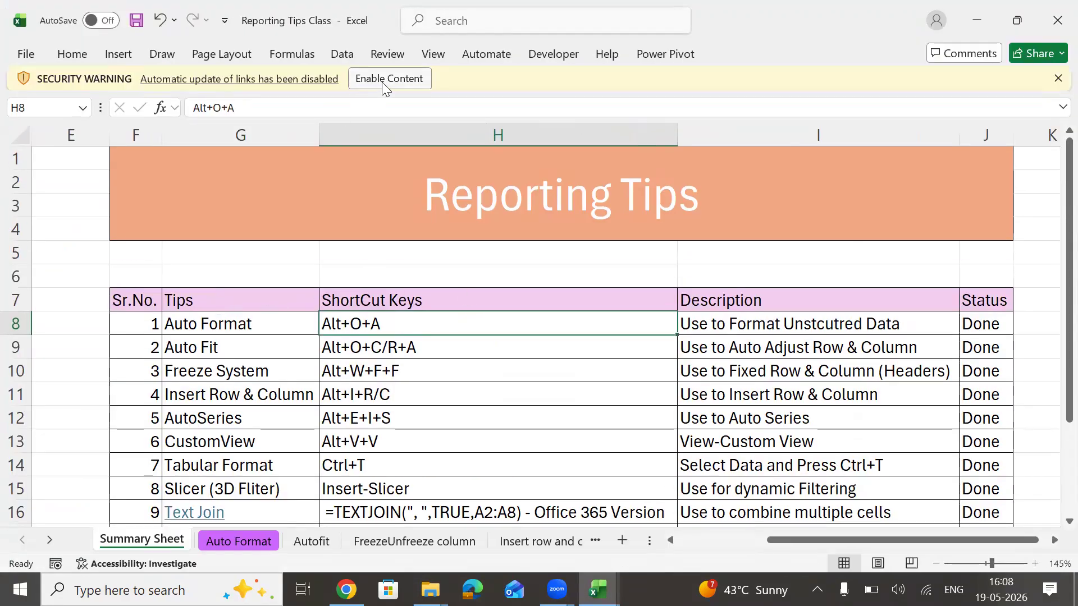
left_click(384, 80)
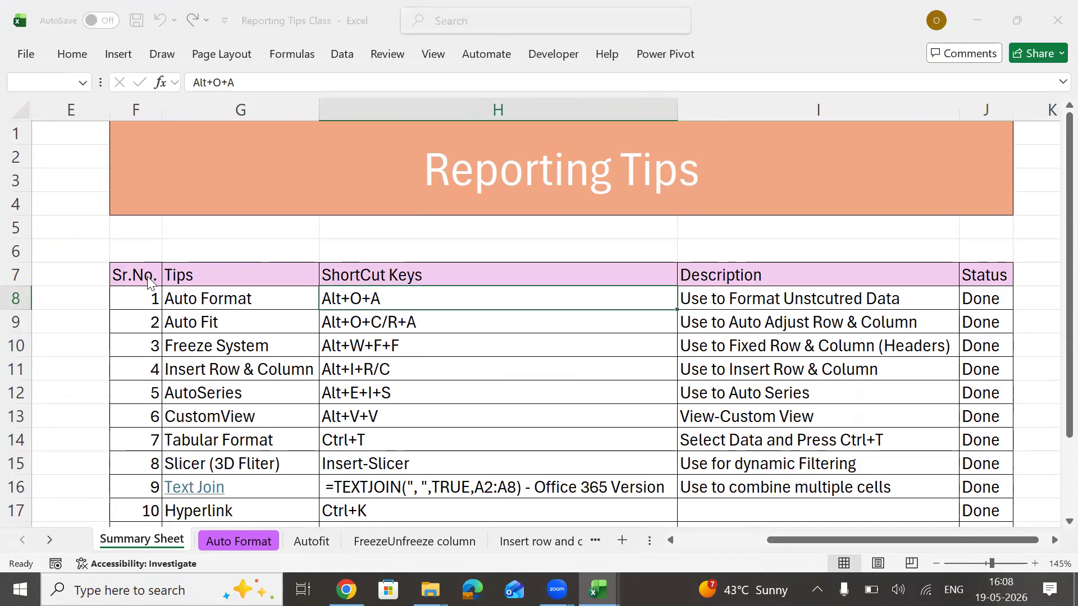
left_click(647, 354)
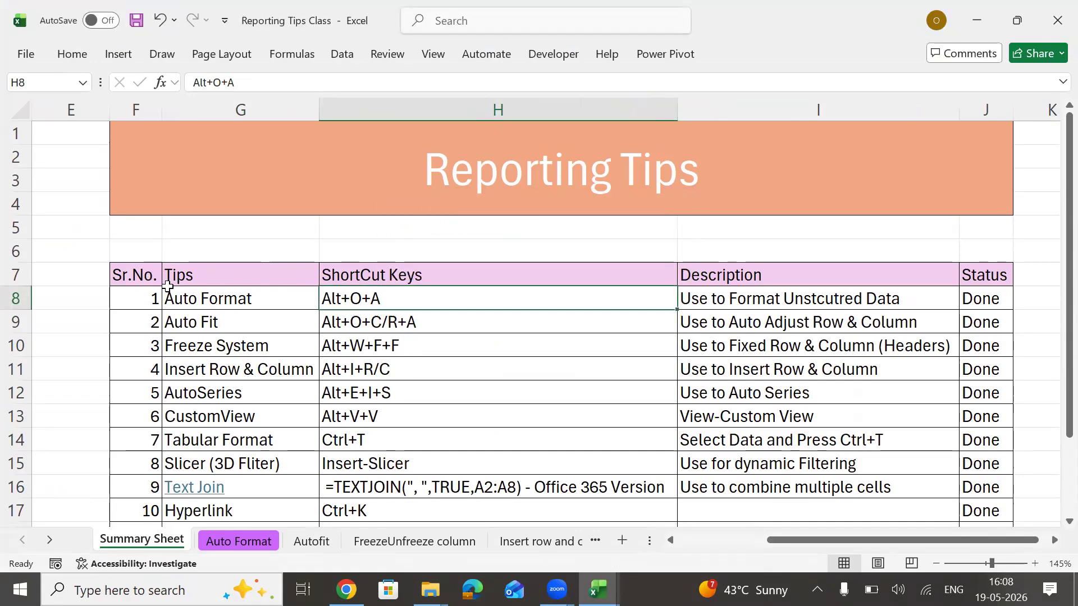
Copy the whole tips table, from the Sr.No. header to the last Status row, on the Summary Sheet
left_click(133, 273)
key("ctrl+shift+Right")
key("ctrl+shift+Down")
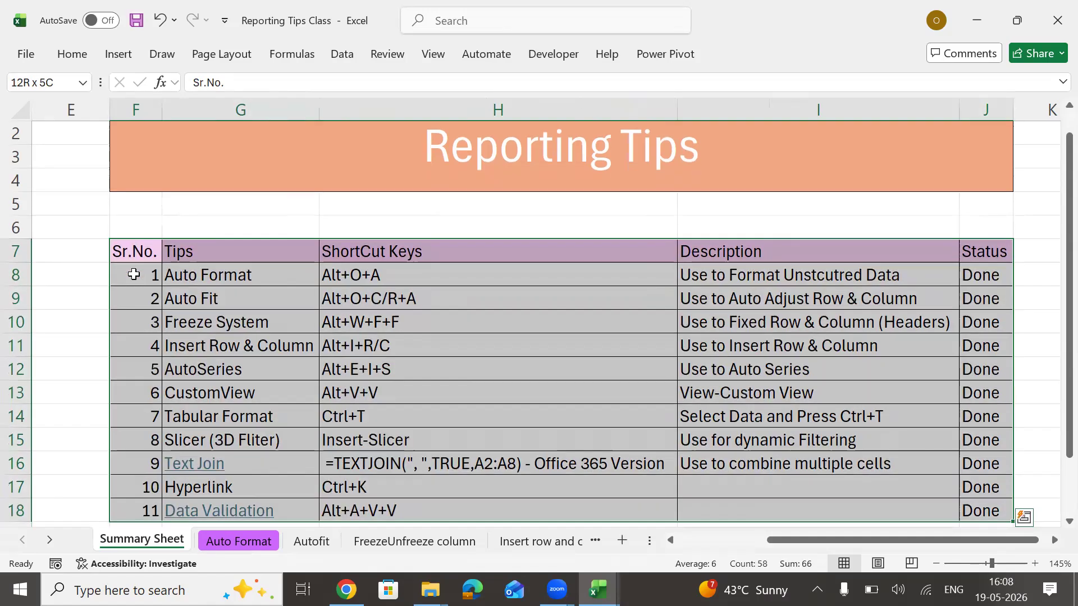
key("ctrl+c")
Paste the copied tips table into Sheet1 of Book1, starting at cell G5 below the title
key("alt+Tab")
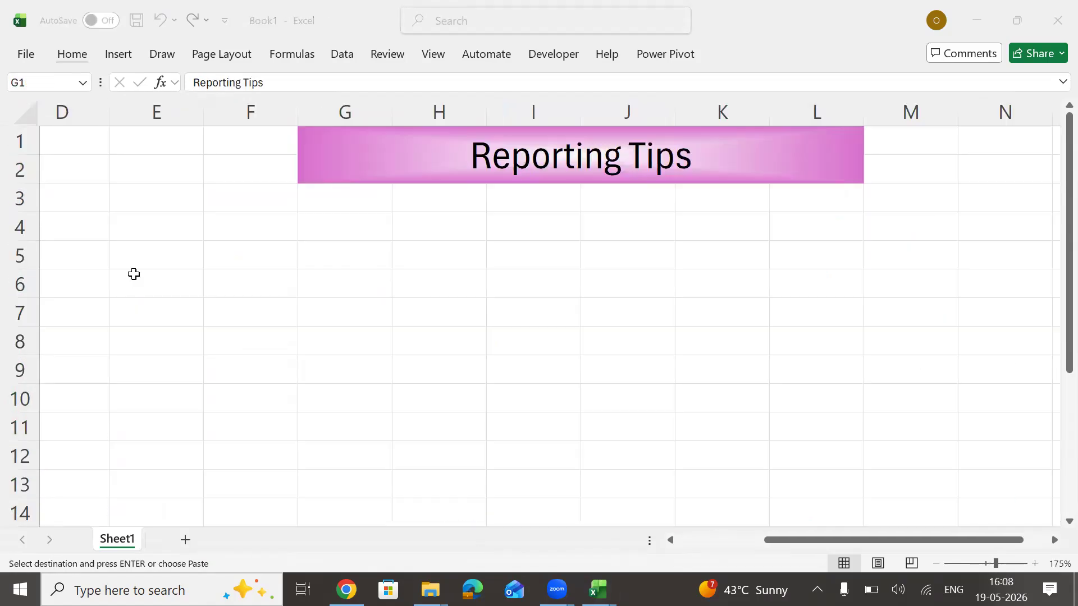
key("Down")
key("Down")
key("Down")
key("Down")
key("Left")
key("Left")
key("Left")
key("Left")
key("Left")
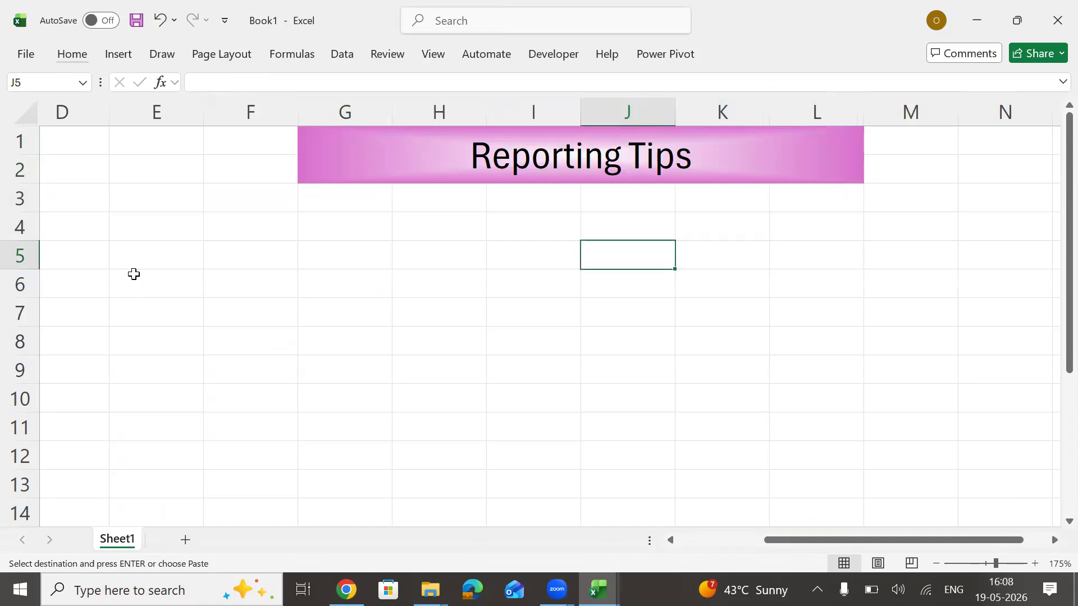
key("Left")
key("ctrl+v")
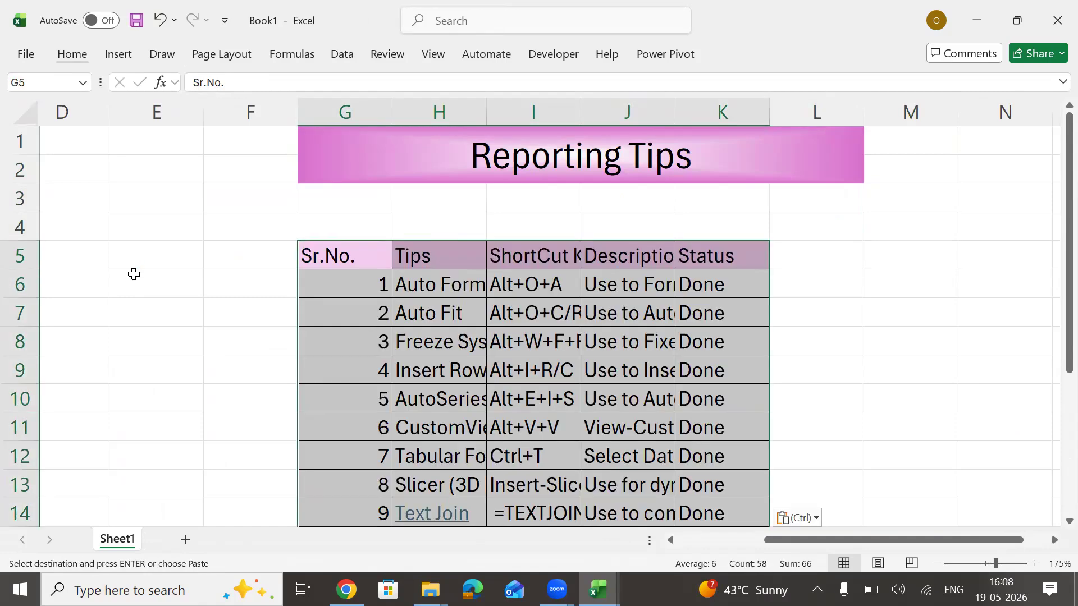
Close the Reporting Tips Class source workbook and return to the pasted table in Book1
key("alt+Tab")
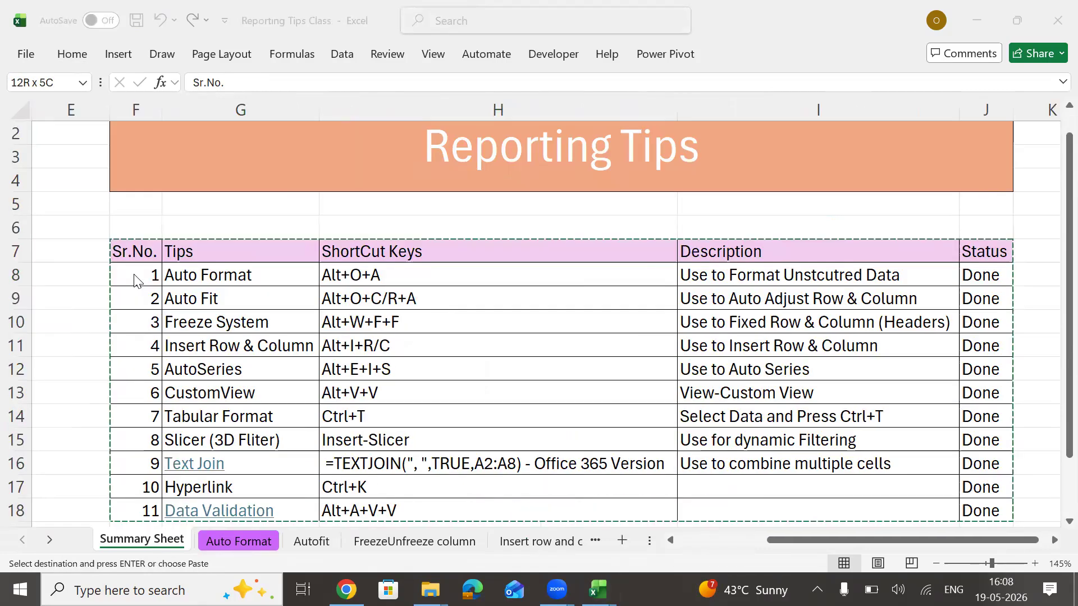
left_click(1054, 20)
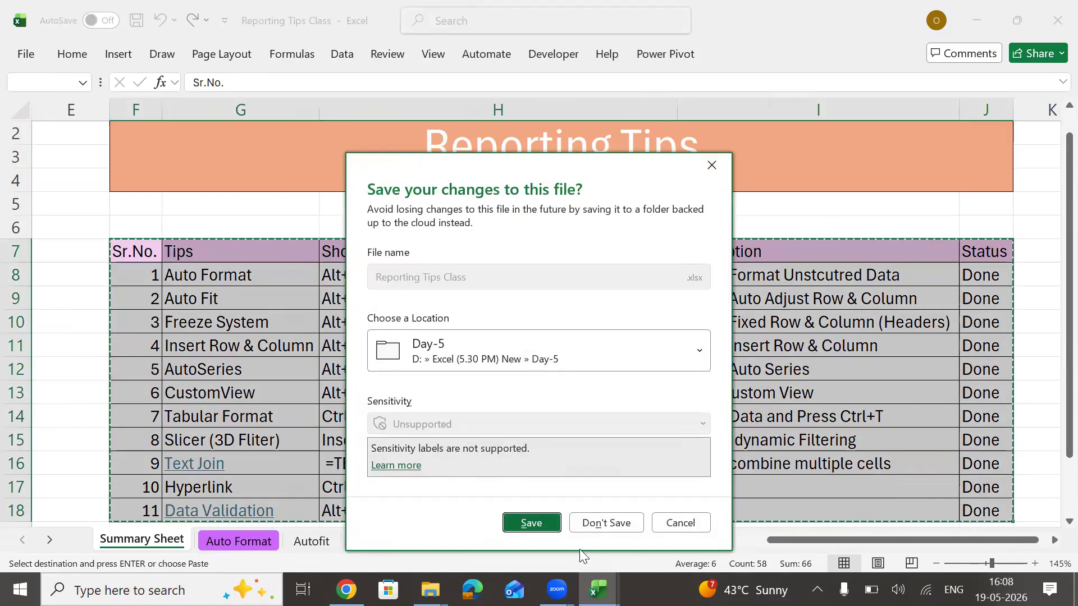
left_click(465, 308)
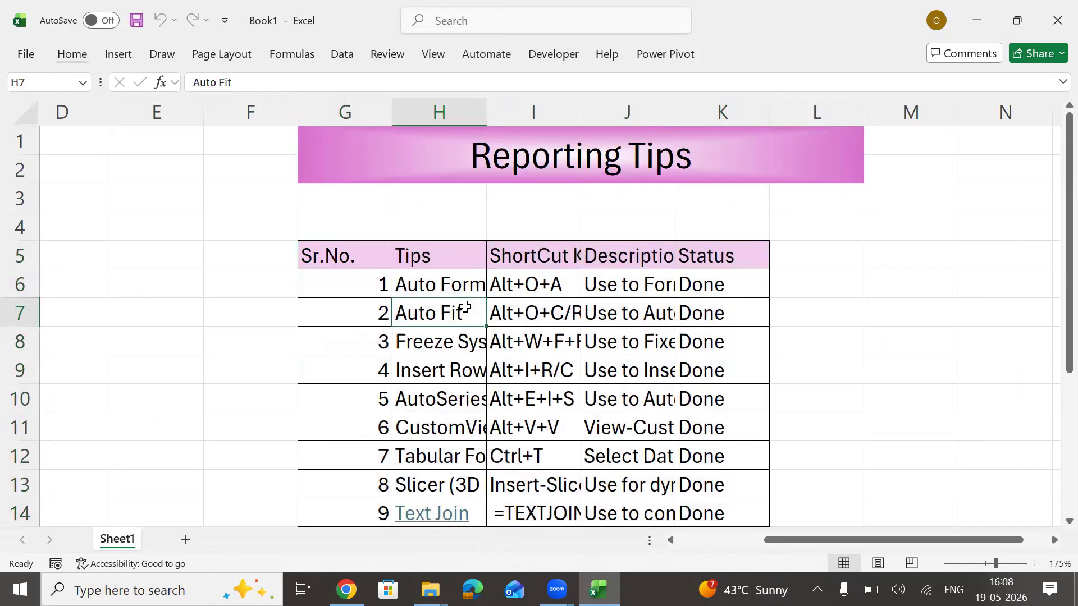
AutoFit the column widths of the whole pasted tips table
key("Up")
key("Up")
key("Left")
key("Down")
key("Up")
key("ctrl+shift+Right")
key("ctrl+shift+Down")
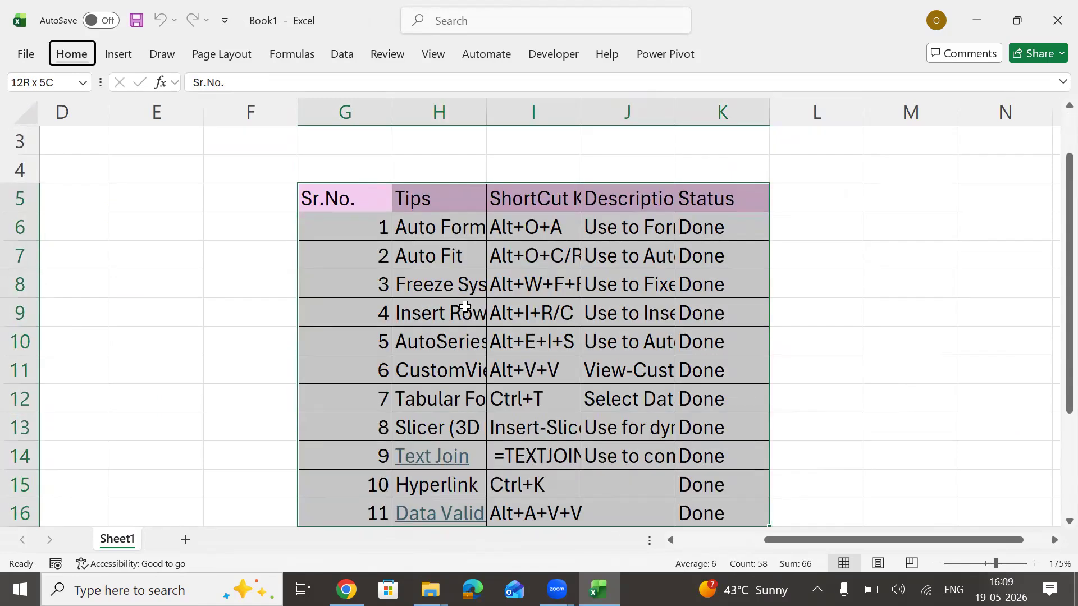
key("alt+o")
key("c")
key("a")
left_click(690, 265)
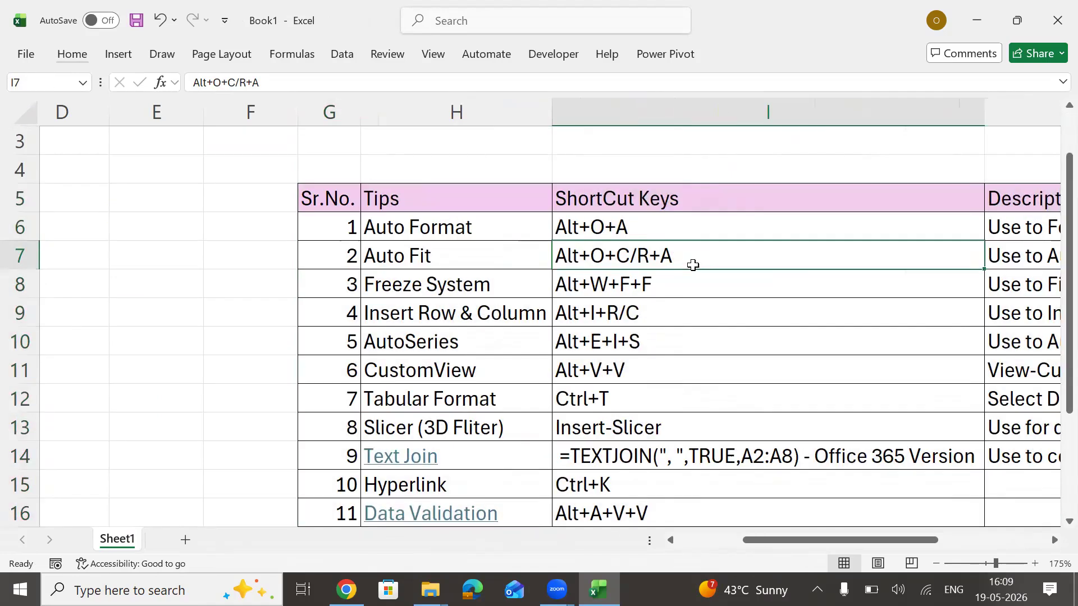
Replace the Text Join shortcut entry in cell I14 with "To add text"
key("Right")
key("Right")
key("Left")
key("Left")
key("Down")
key("Down")
key("Down")
key("Down")
key("Down")
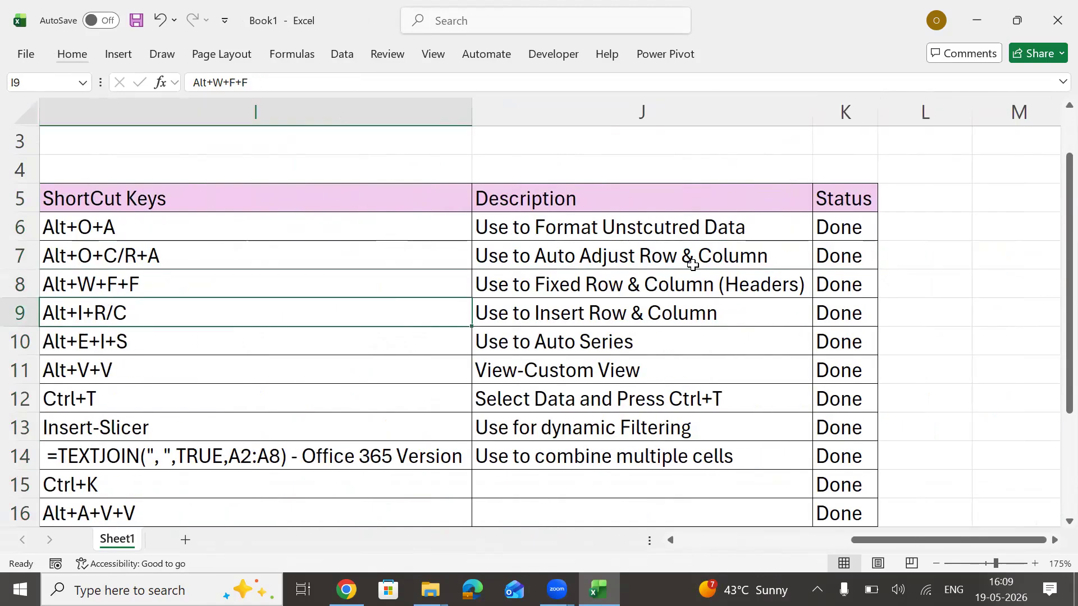
key("Down")
key("Down")
key("F2")
key("BackSpace")
key("BackSpace")
key("BackSpace")
key("BackSpace")
key("BackSpace")
key("BackSpace")
key("BackSpace")
key("BackSpace")
key("BackSpace")
key("BackSpace")
key("BackSpace")
key("BackSpace")
key("BackSpace")
key("BackSpace")
key("BackSpace")
key("BackSpace")
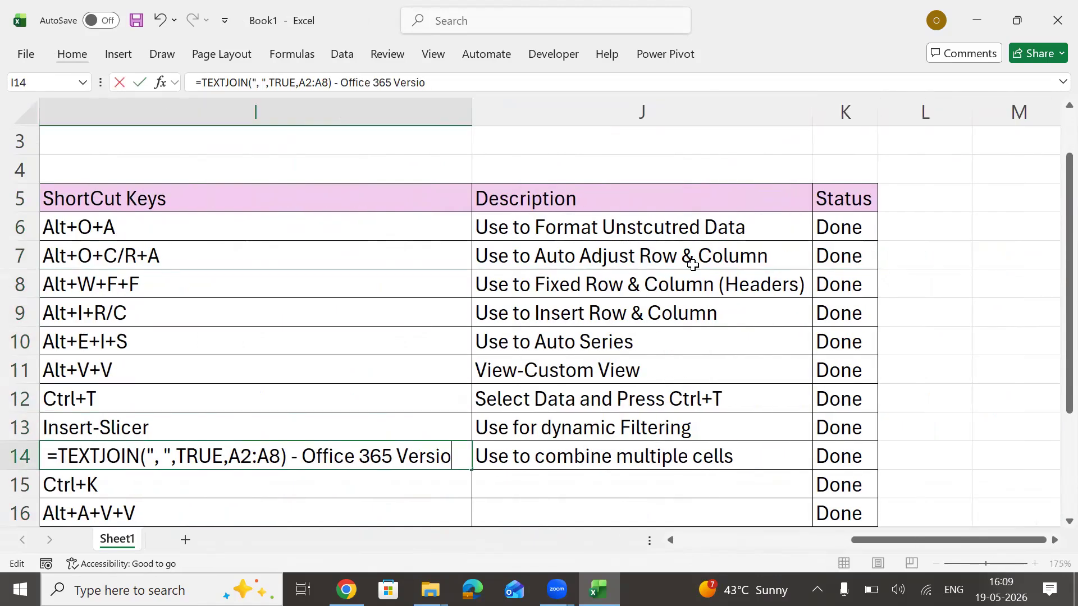
key("BackSpace")
key("BackSpace")
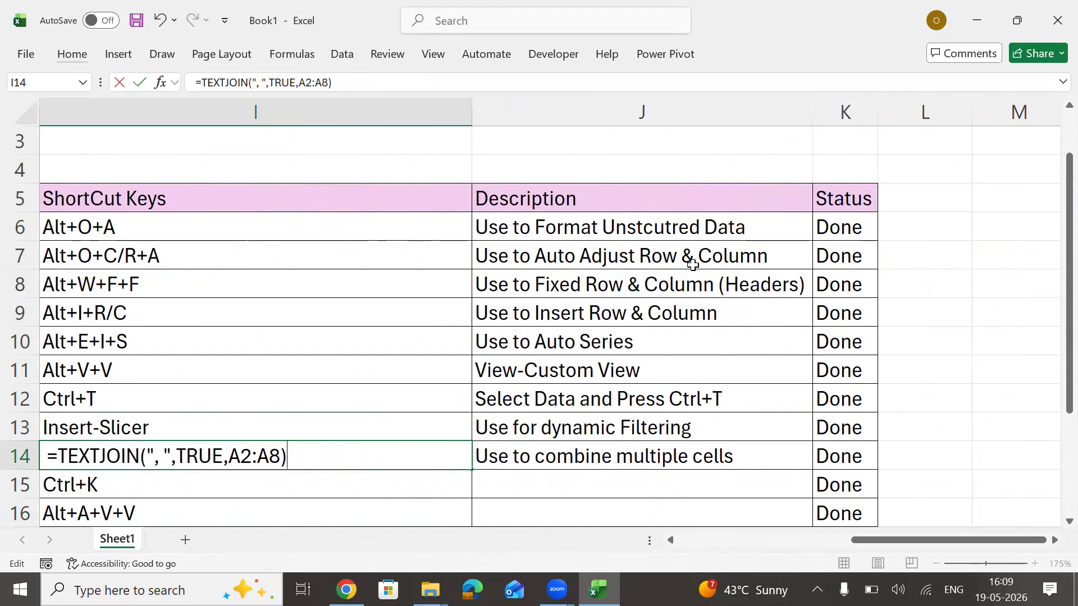
key("BackSpace")
key("BackSpace")
key("BackSpace")
key("BackSpace")
key("BackSpace")
key("BackSpace")
key("BackSpace")
key("BackSpace")
key("BackSpace")
key("BackSpace")
key("BackSpace")
key("BackSpace")
key("BackSpace")
key("BackSpace")
key("BackSpace")
key("BackSpace")
key("BackSpace")
key("BackSpace")
key("BackSpace")
key("BackSpace")
key("BackSpace")
key("BackSpace")
key("BackSpace")
type("To add")
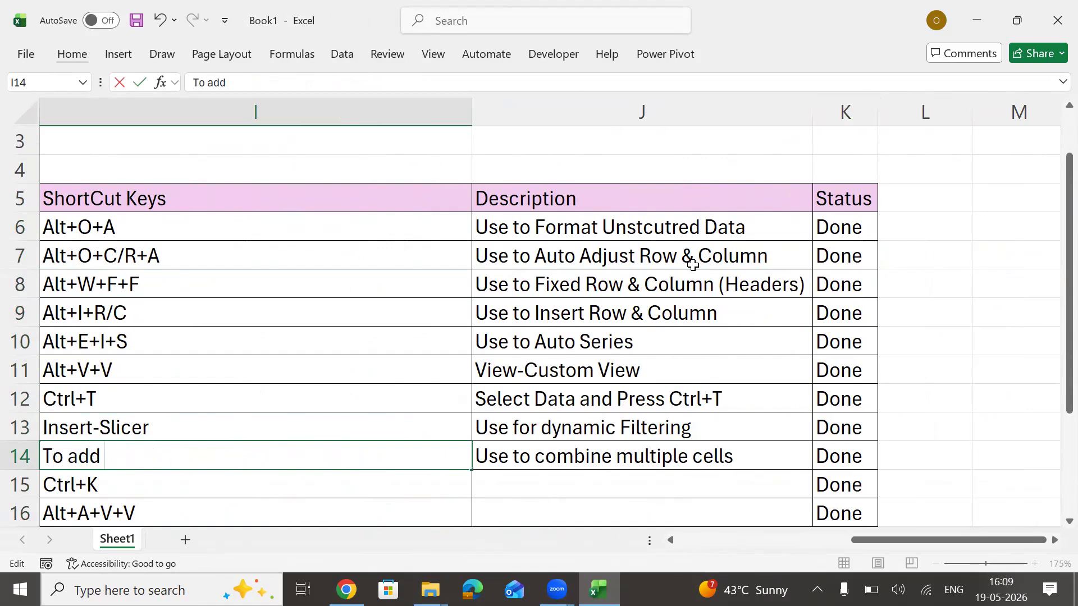
type(" text")
key("Return")
AutoFit the ShortCut Keys column to its table contents
key("Up")
key("Left")
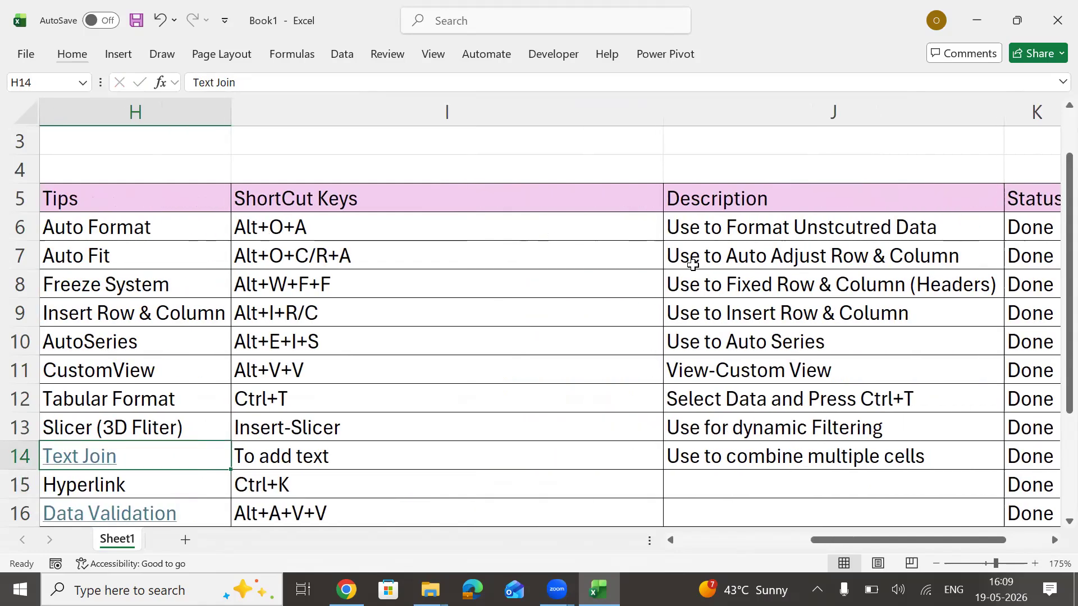
key("Right")
key("ctrl+Up")
key("ctrl+shift+Down")
key("alt")
key("o")
key("c")
key("a")
key("Left")
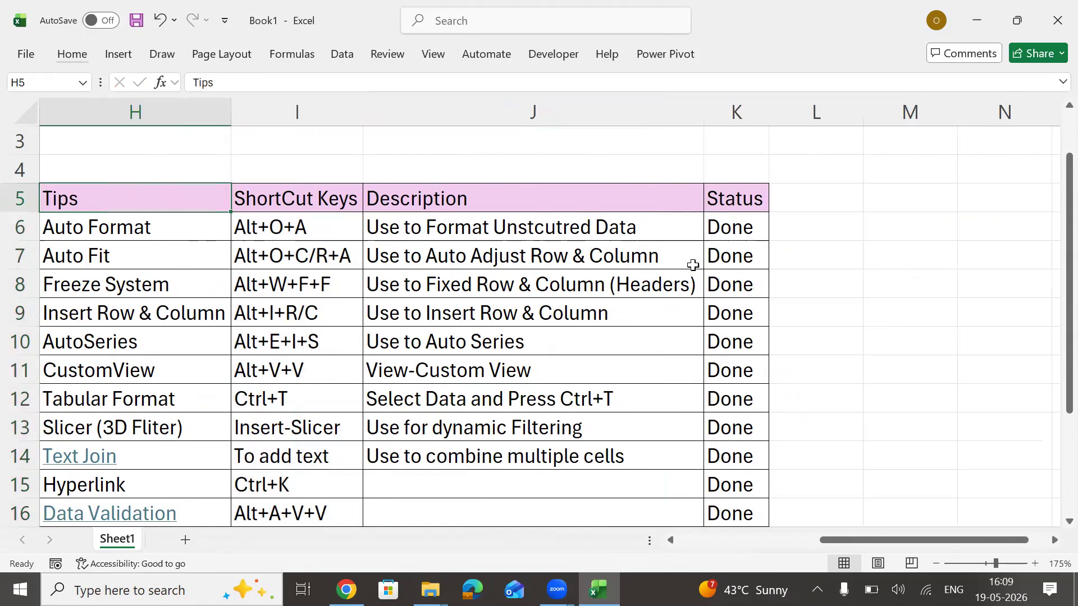
key("Left")
key("Left")
key("Left")
key("Right")
key("Right")
key("Right")
key("Right")
key("Right")
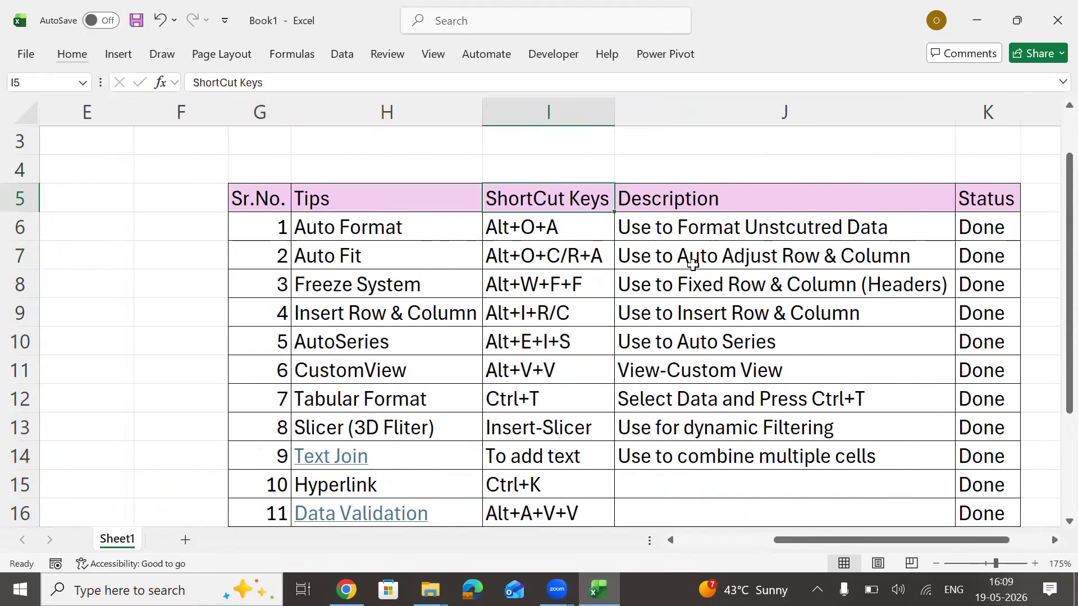
Clear all the Done entries from the Status column, cells K6 through K16, keeping its header
scroll(696, 225, "down", 2, "ctrl")
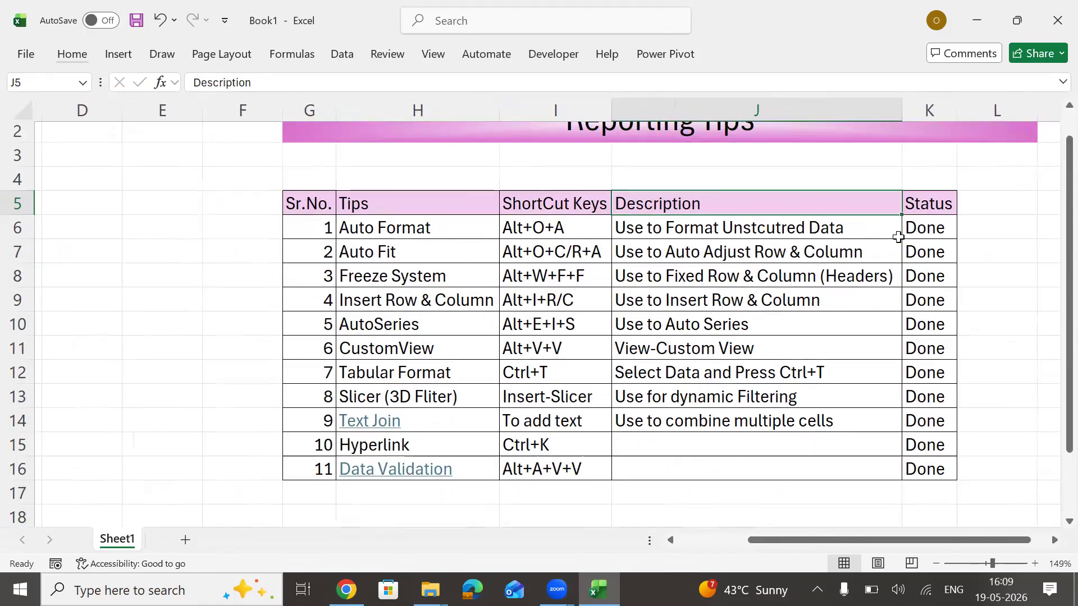
left_click(925, 227)
key("ctrl+shift+Down")
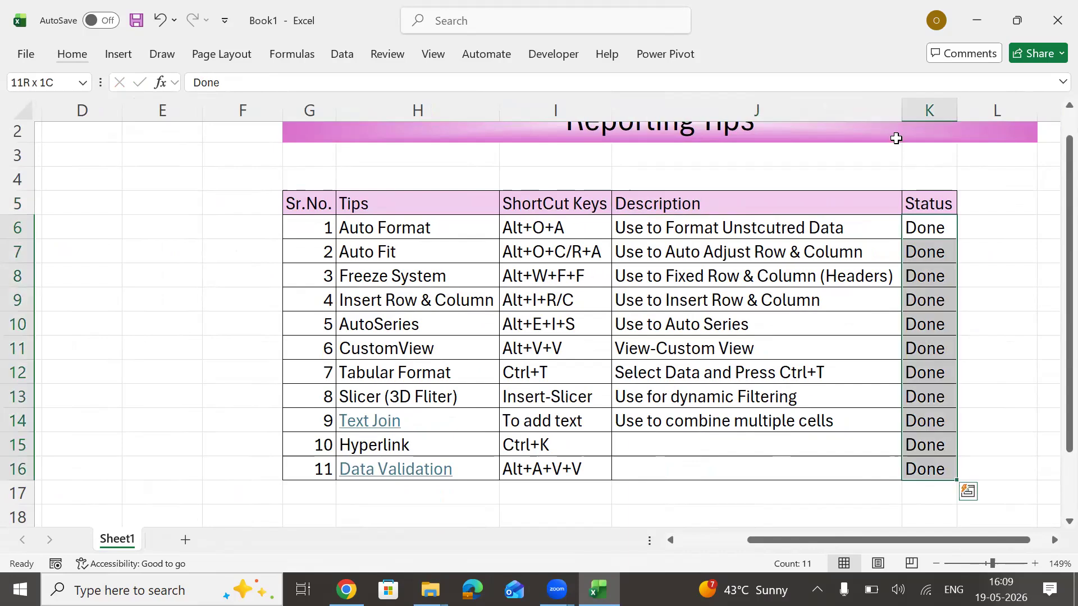
key("Delete")
key("Up")
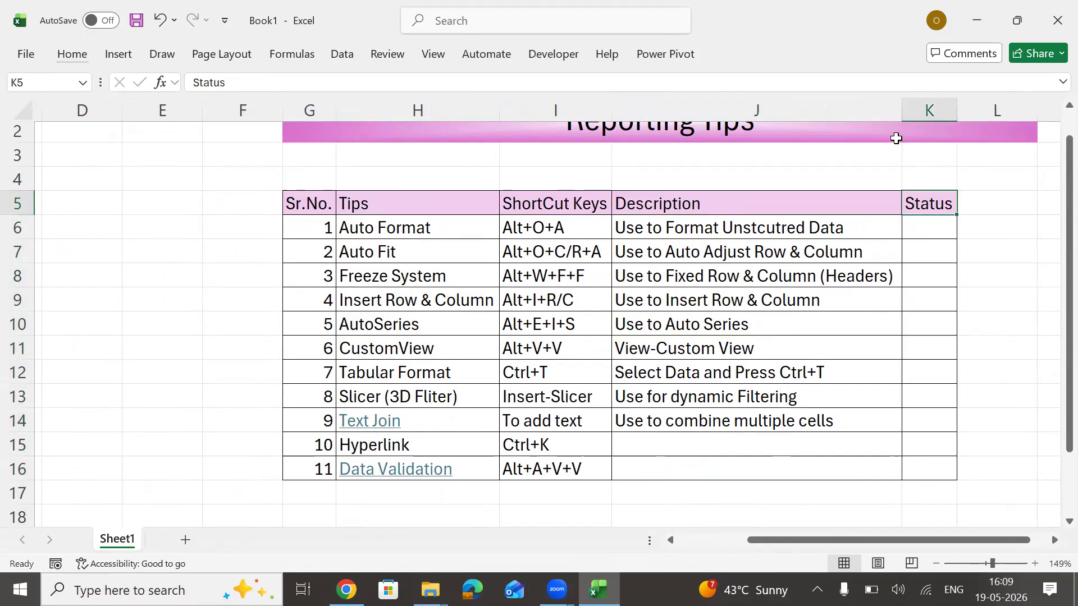
key("Down")
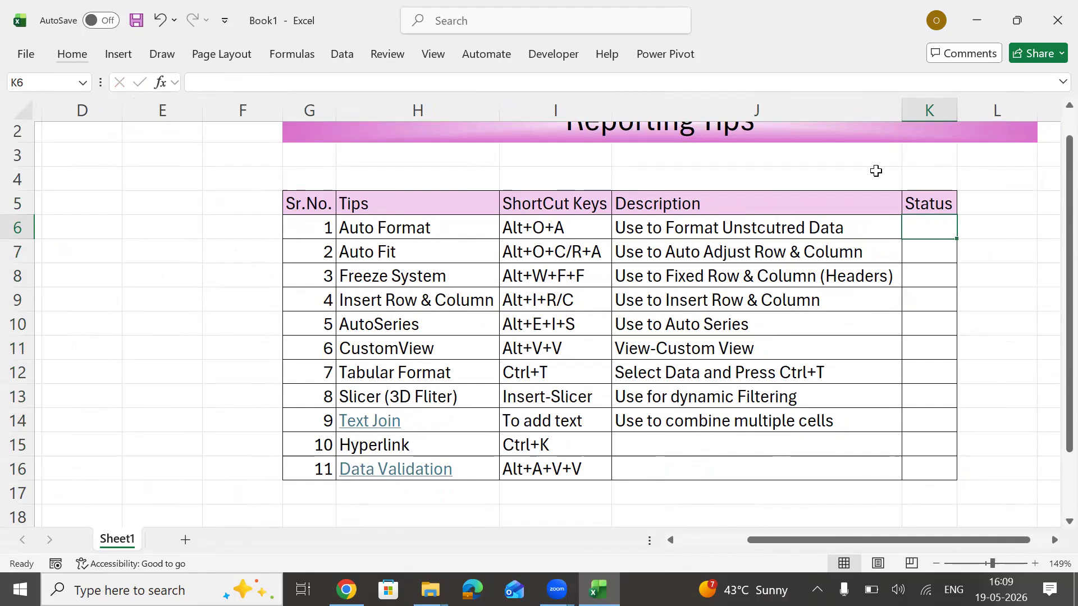
Rename Sheet1 as Summary Sheet
left_click(586, 303)
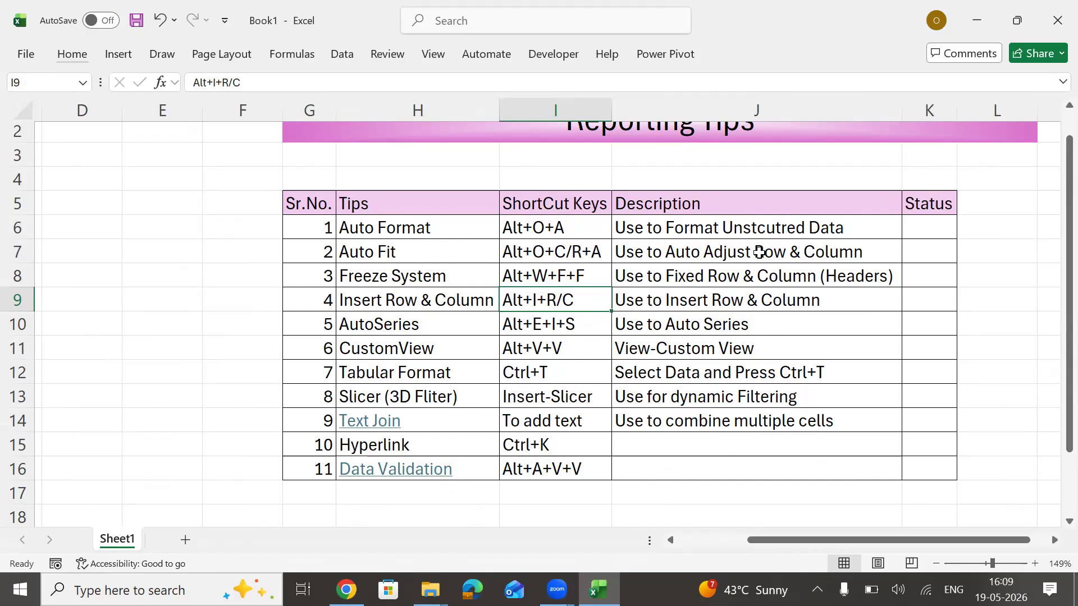
left_click(798, 232)
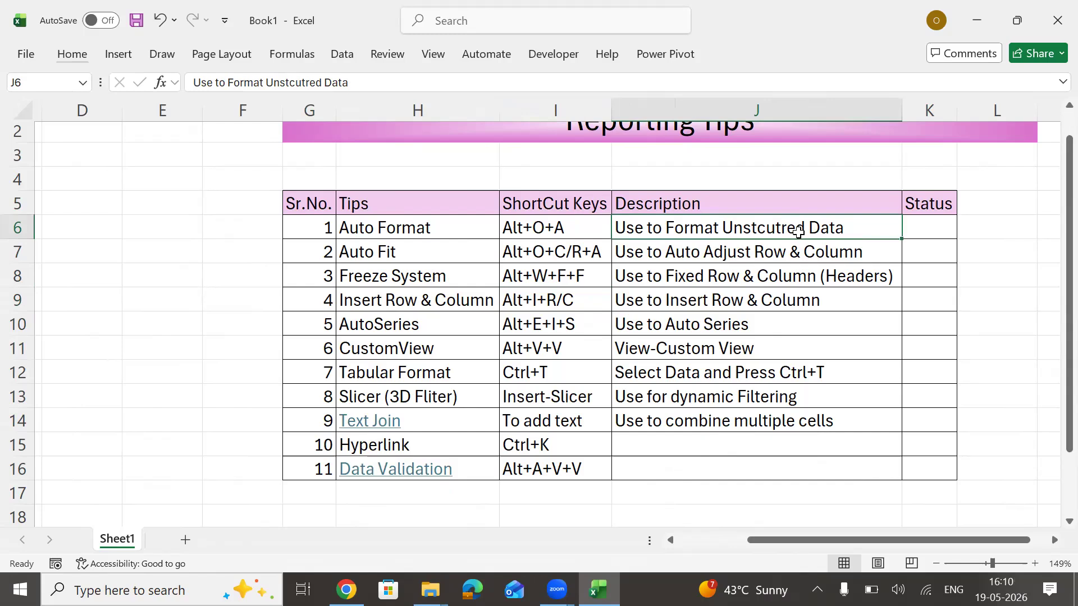
double_click(116, 541)
type("Summary Sheet")
key("Return")
Add a new blank worksheet after the Summary Sheet
left_click(560, 325)
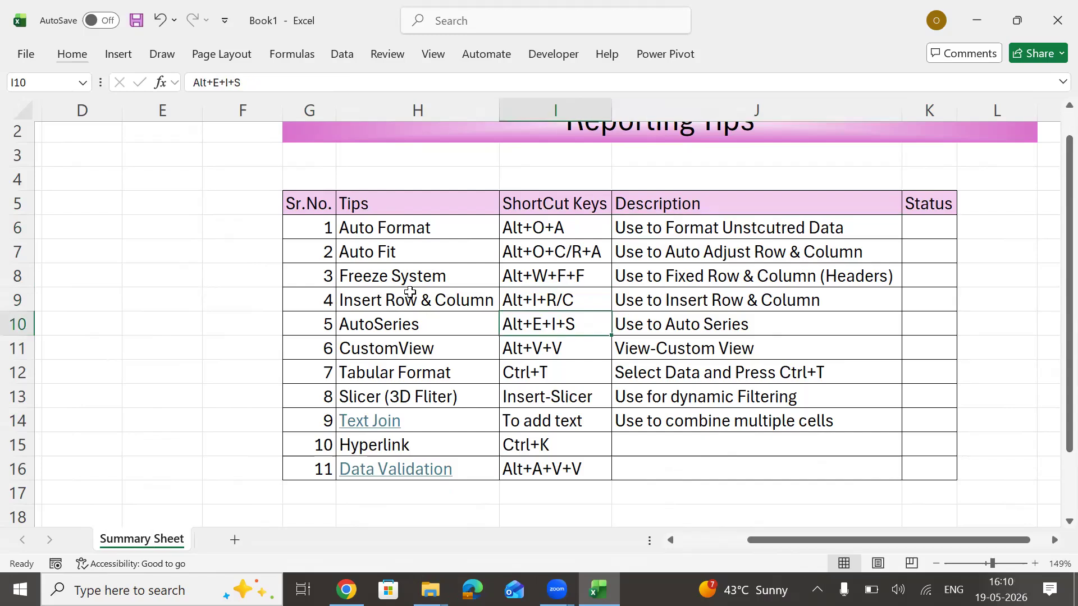
left_click_drag(315, 225, 930, 229)
left_click(932, 231)
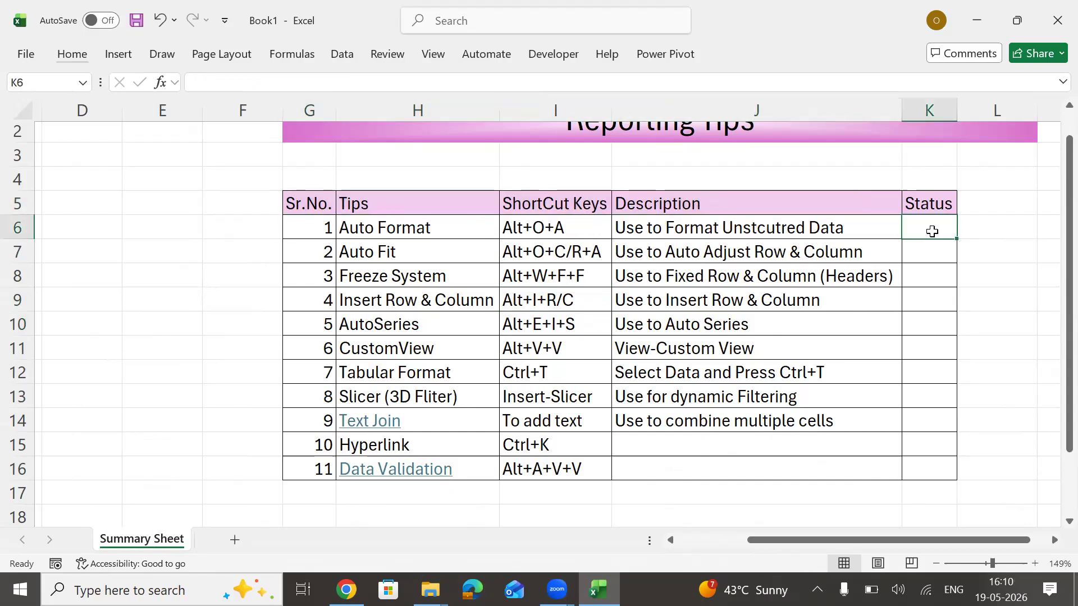
left_click(518, 78)
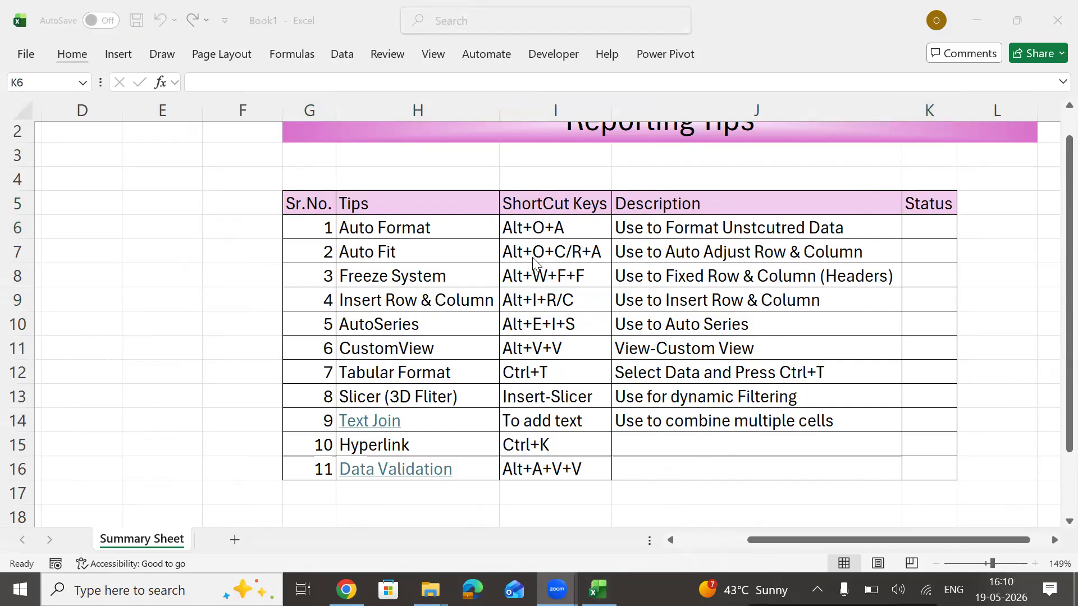
left_click(314, 227)
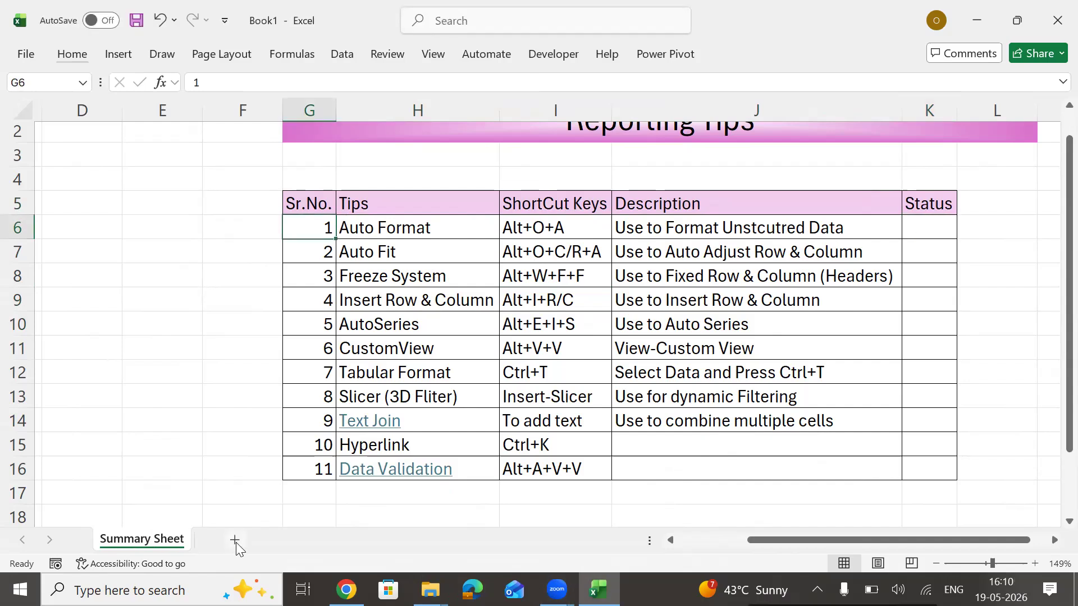
left_click(235, 541)
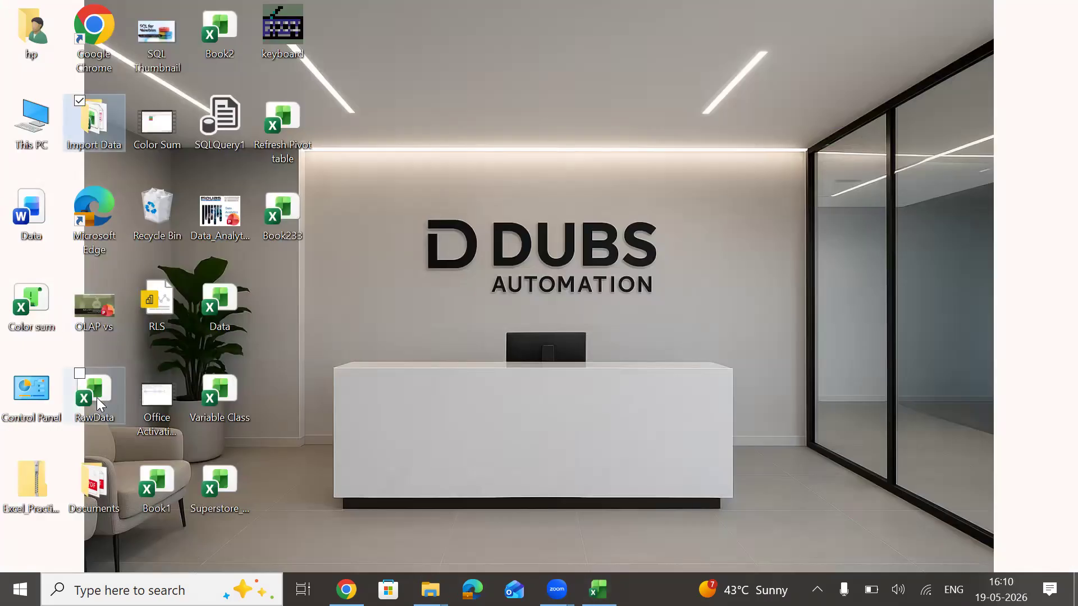
Open the RawData workbook from the desktop, look through its CF-1, CF-3 and CF-4 sheets for sample data, and close it
double_click(96, 398)
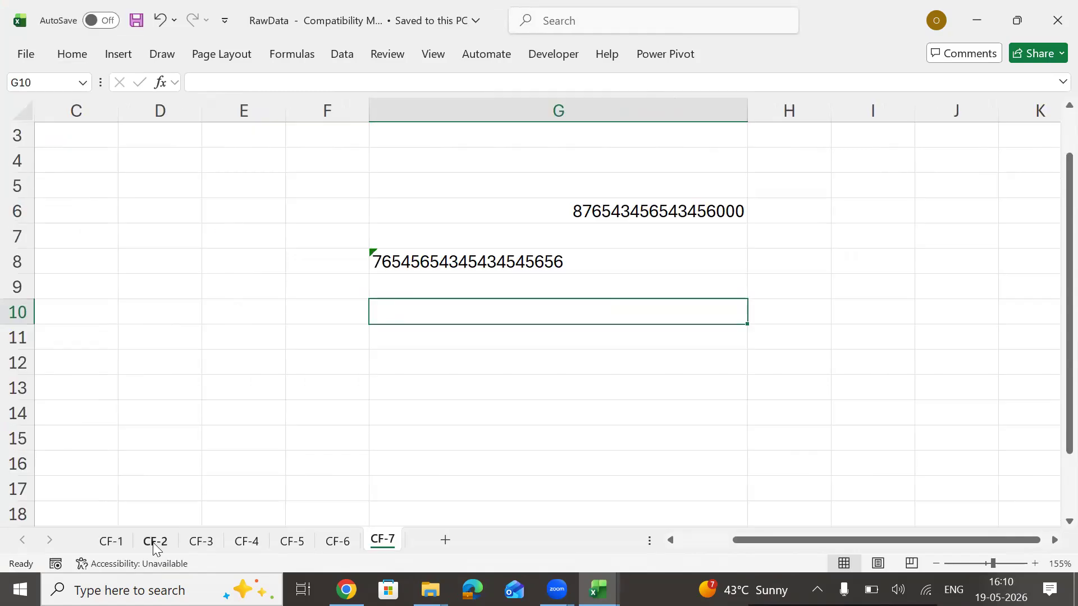
left_click(111, 542)
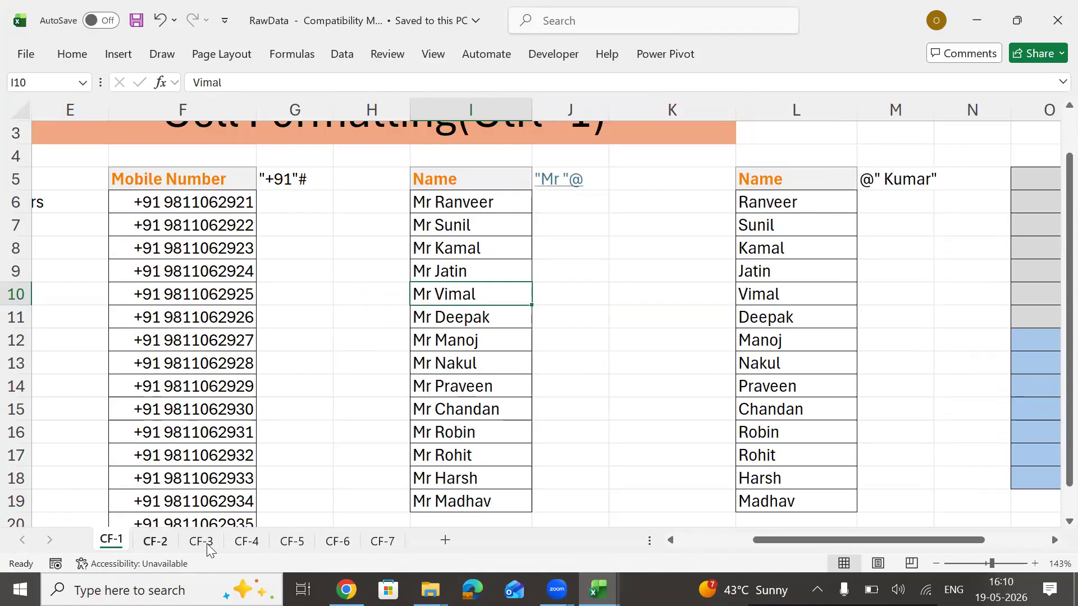
left_click(207, 544)
left_click(247, 542)
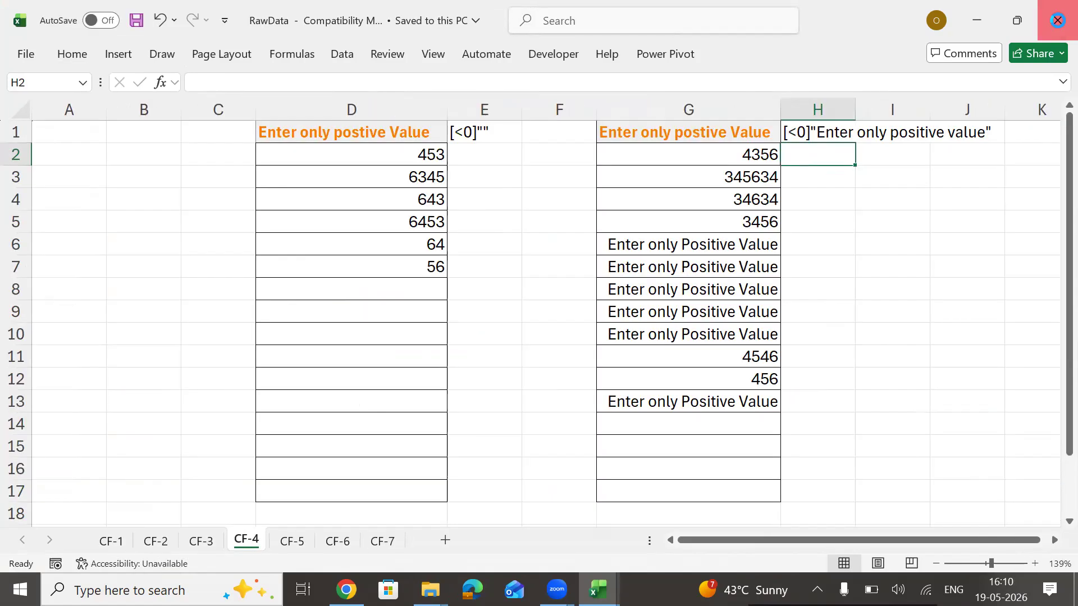
left_click(1057, 20)
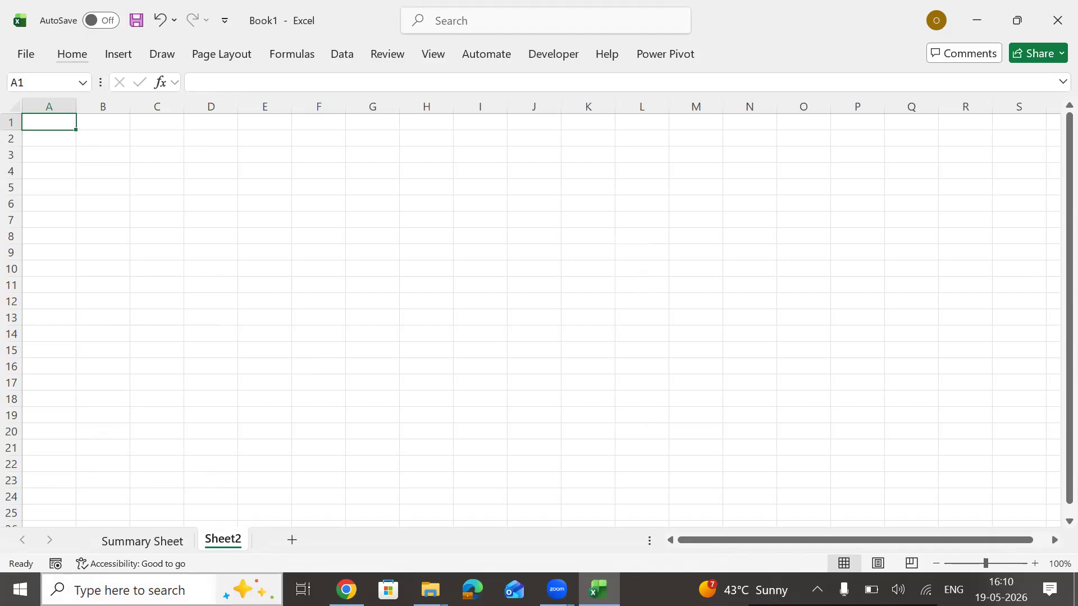
Search the computer for RawData, open the workbook stored on the Desktop to check its data, and close it
key("super+s")
type("raw")
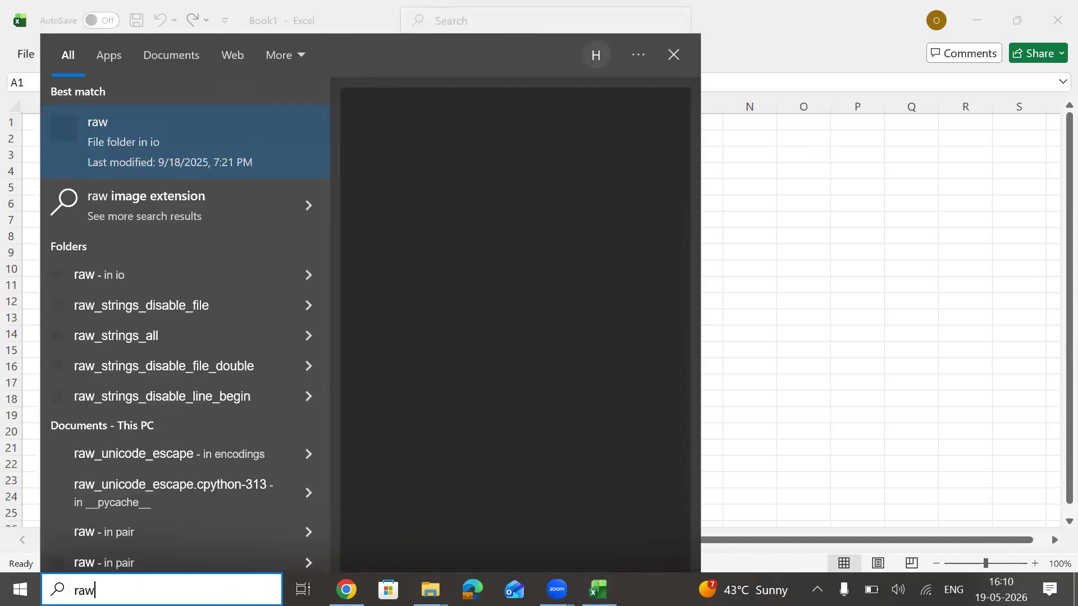
type("dat")
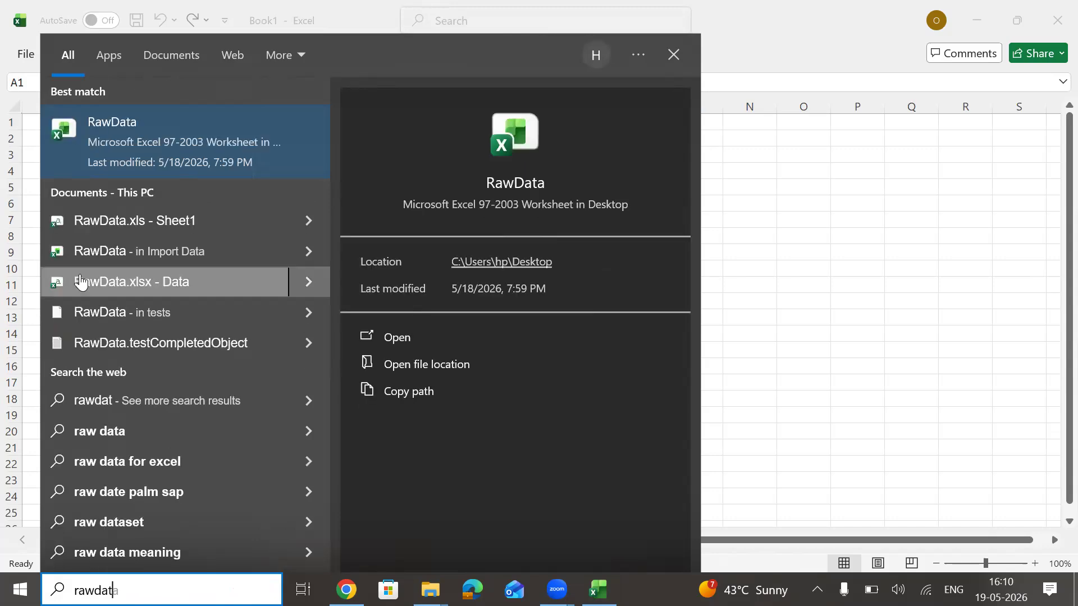
left_click(198, 123)
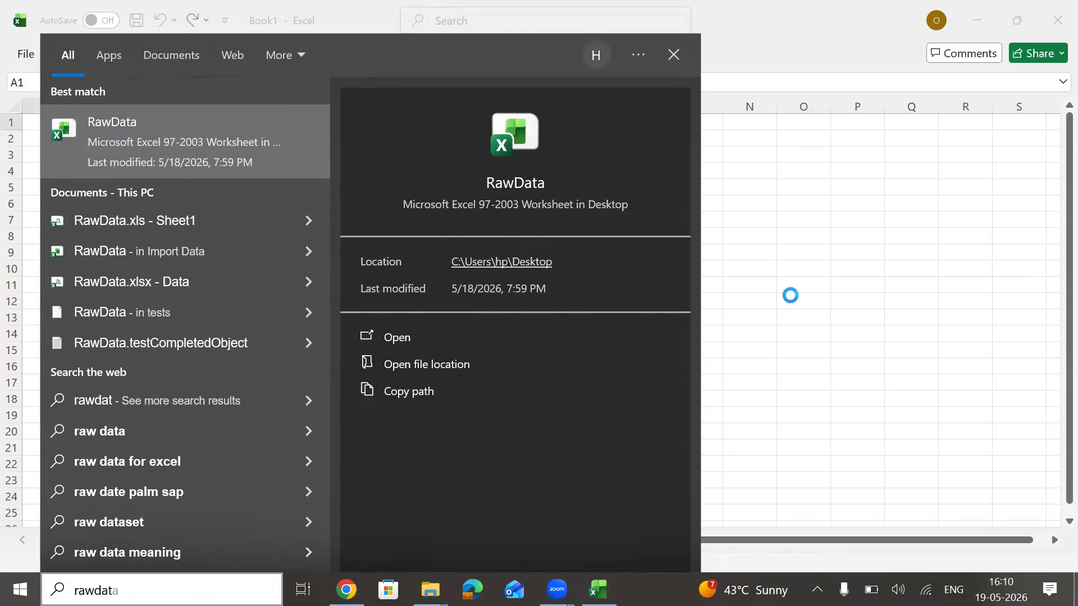
left_click(792, 409)
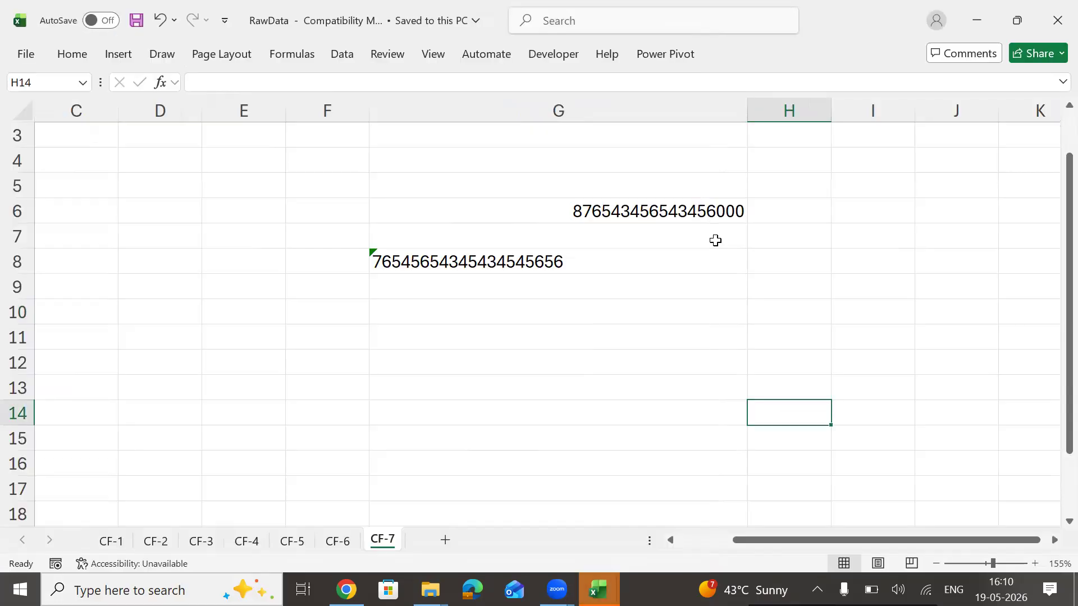
left_click(715, 241)
left_click(1054, 20)
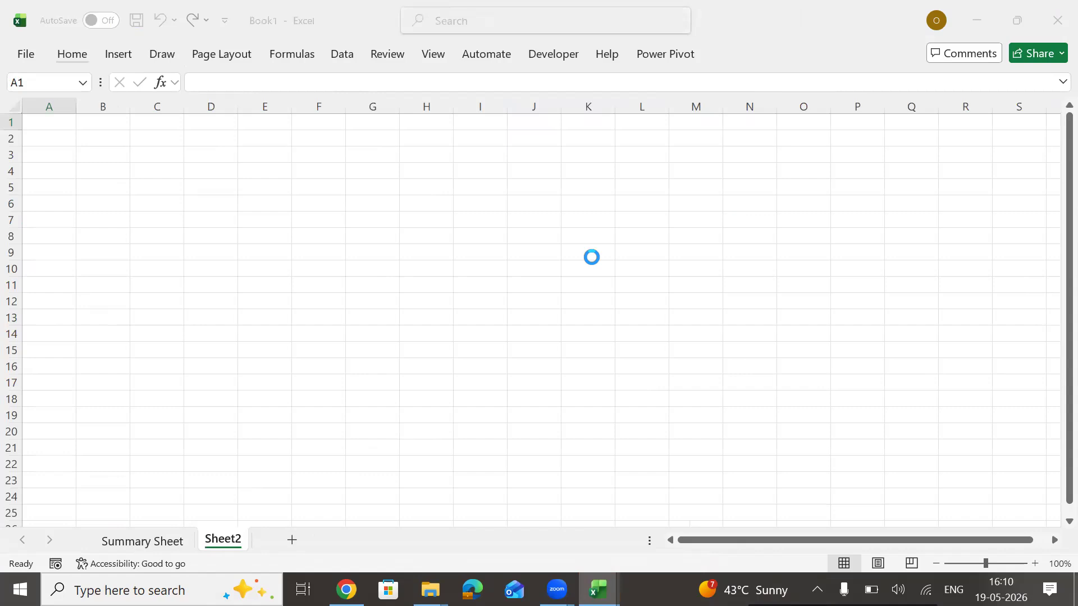
left_click(474, 222)
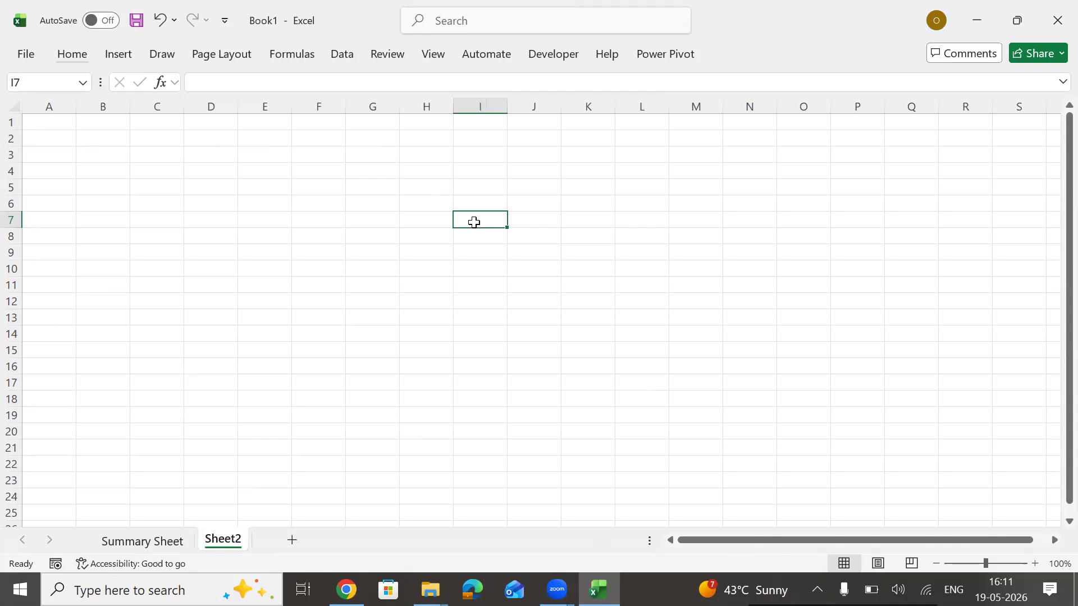
left_click(392, 169)
scroll(392, 168, "up", 4)
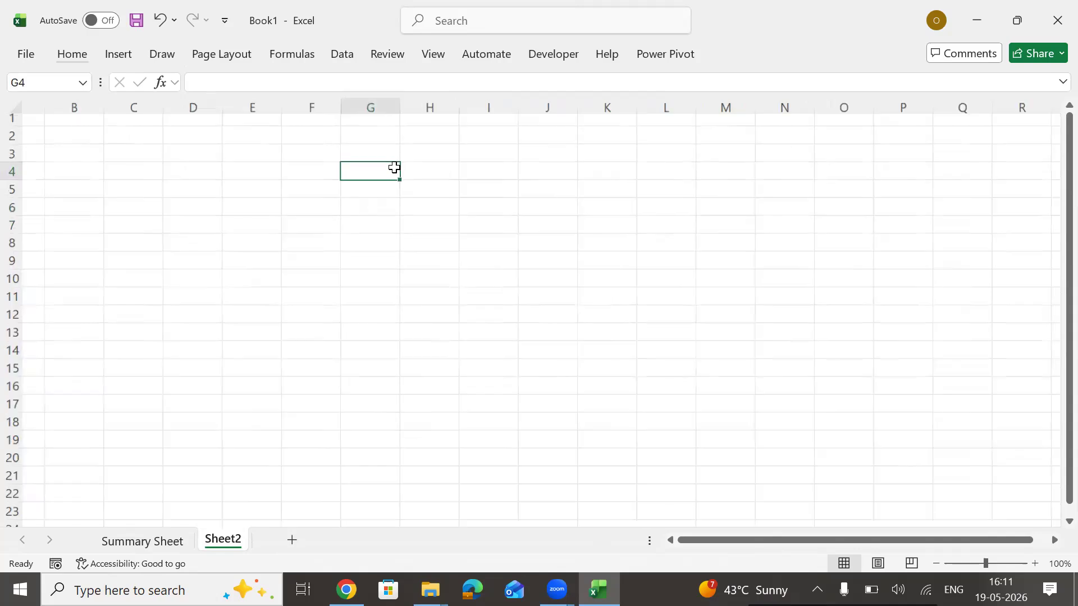
key("ctrl+Home")
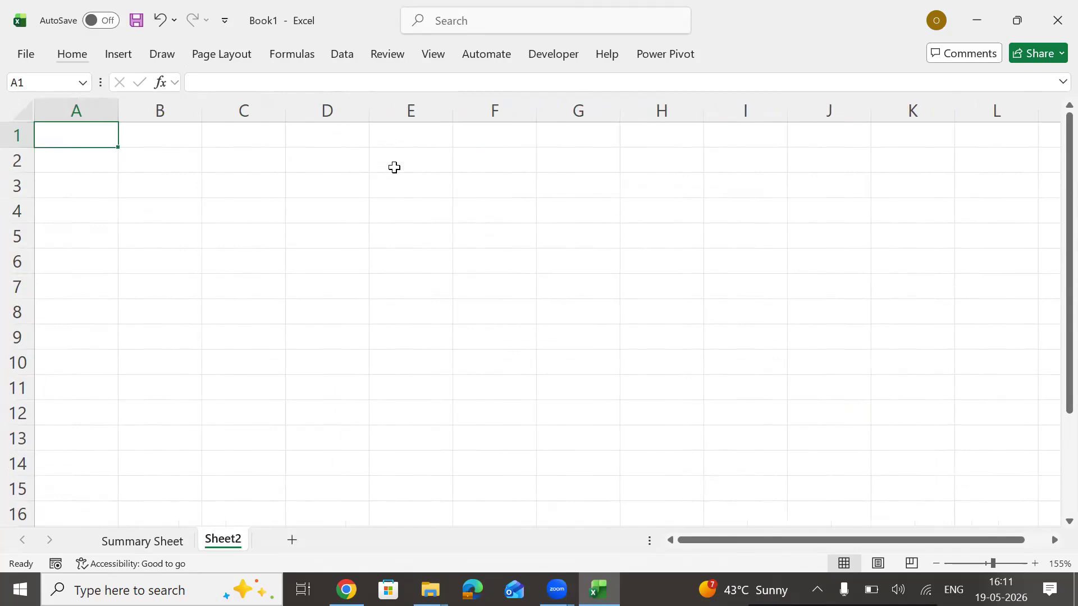
scroll(394, 167, "down", 3)
Switch to File Explorer and open a Reporting Tips Class workbook from the "reporting" search results on Local Disk (D:)
left_click(431, 590)
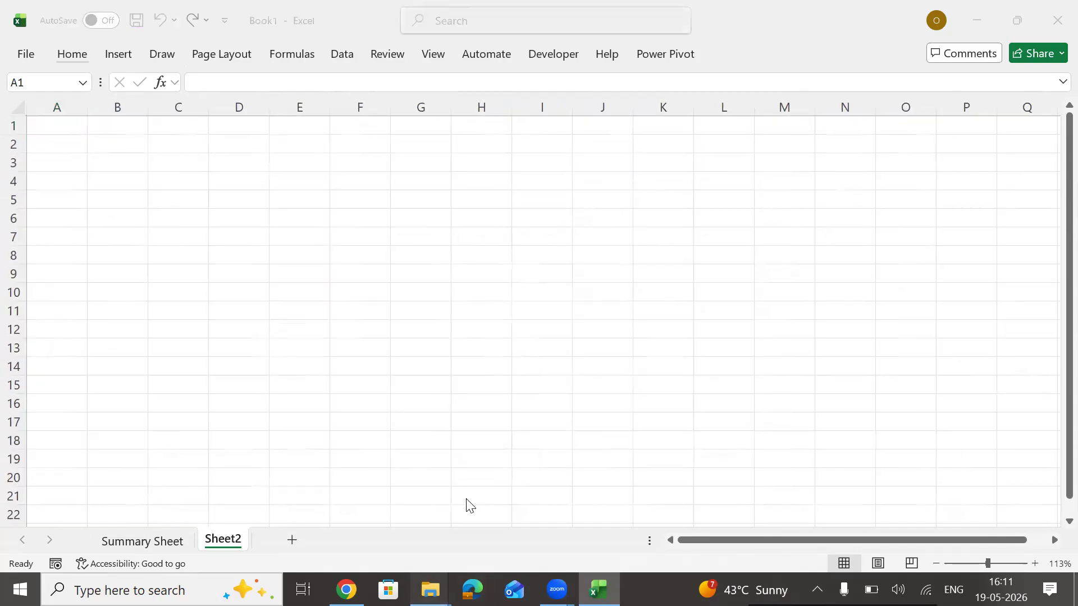
left_click(474, 538)
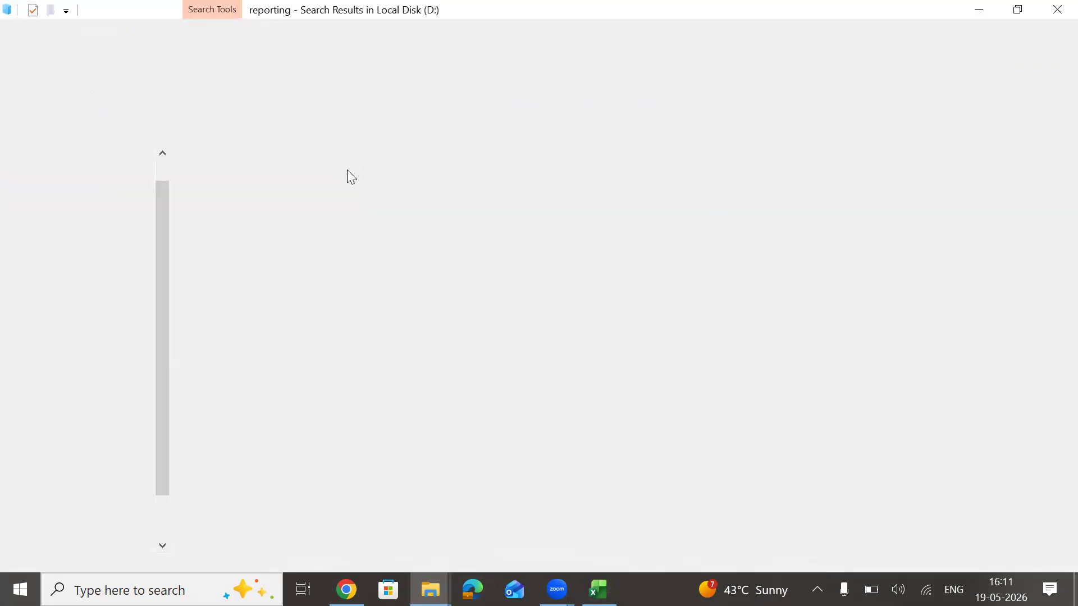
left_click(321, 230)
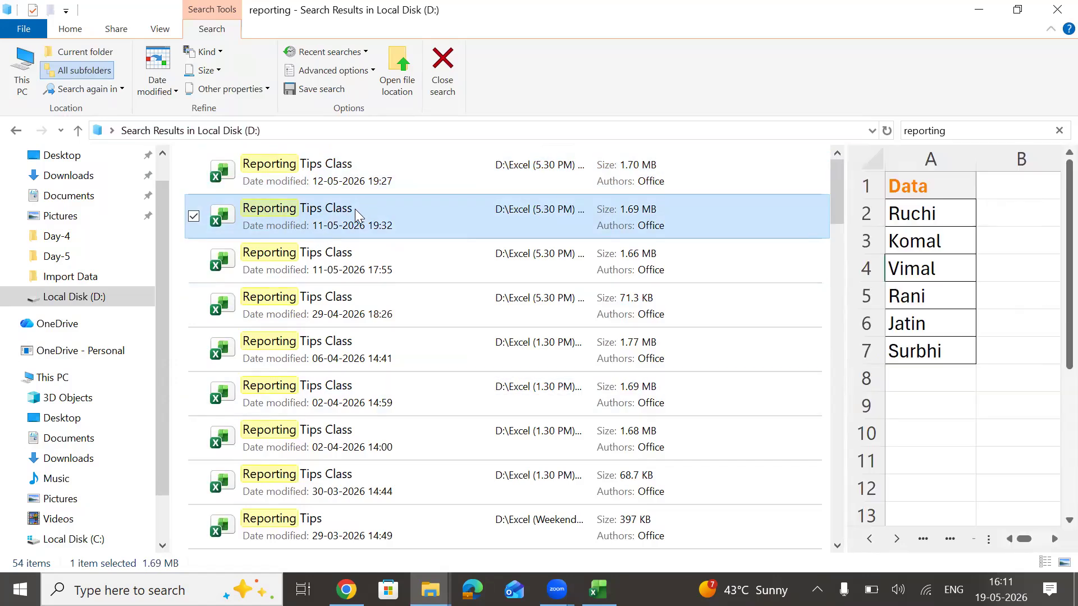
double_click(434, 300)
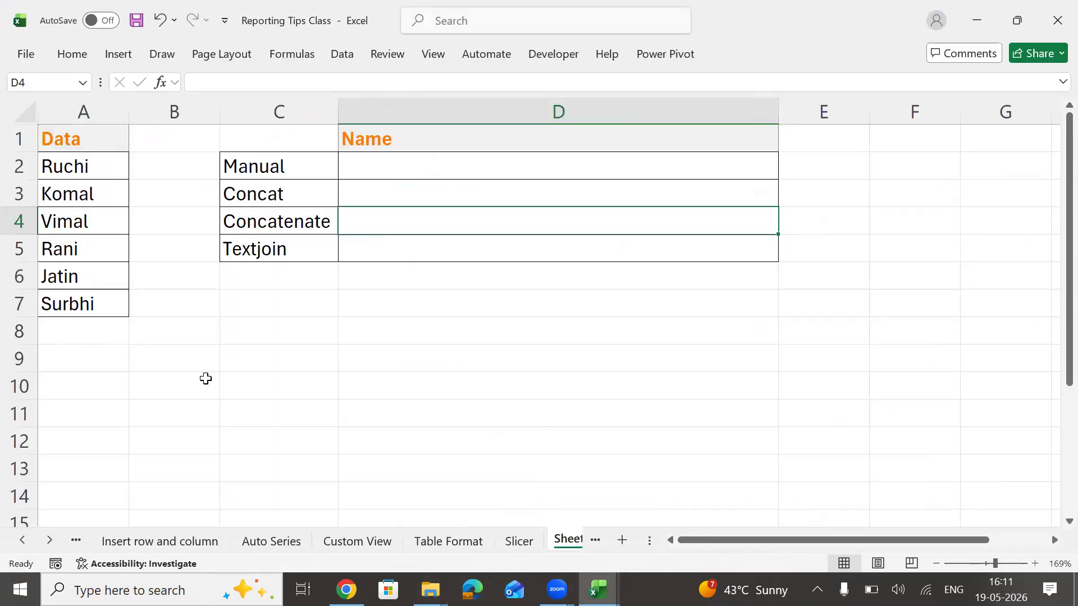
Copy the whole agent data table, cells A1 through G725, from the Insert row and column sheet
left_click(163, 540)
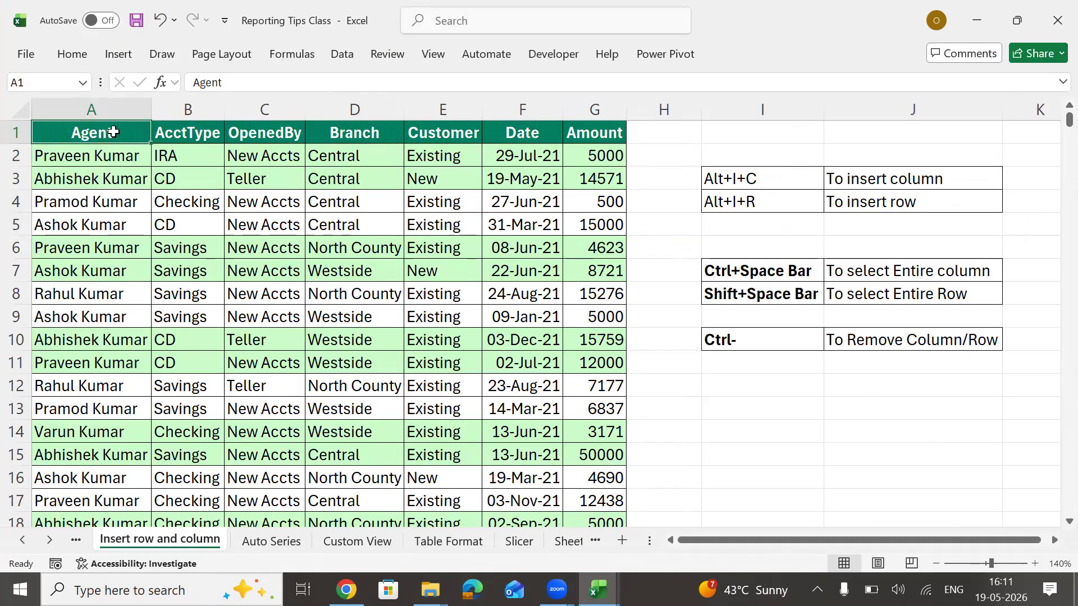
key("ctrl+shift+Right")
key("ctrl+shift+Down")
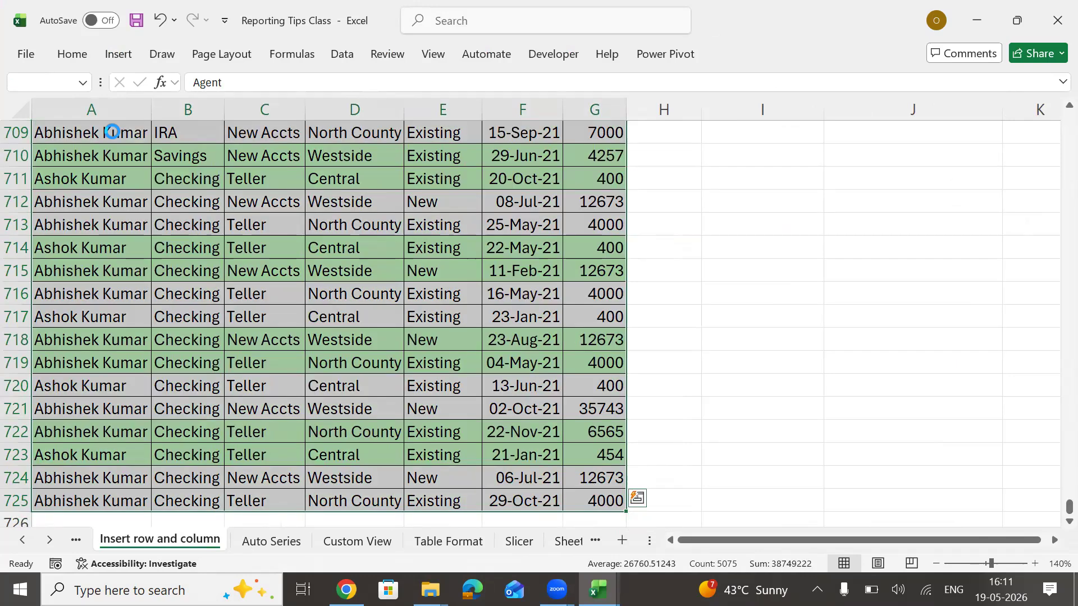
key("ctrl+c")
key("ctrl+Home")
key("alt")
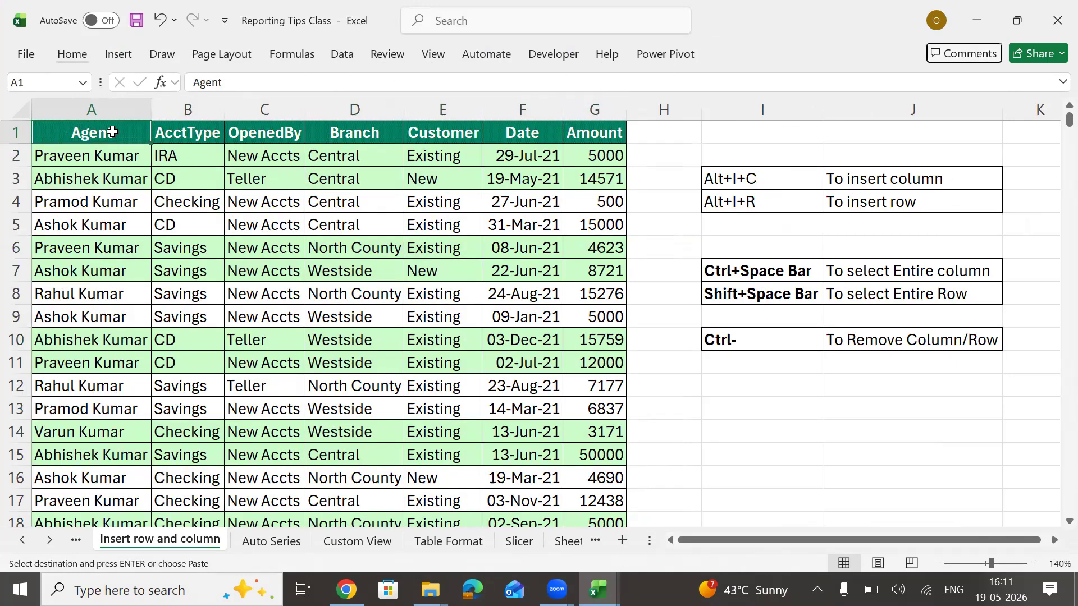
Paste the copied agent data as values only into Sheet2 of Book1 starting at A1, and return to the Summary Sheet's title
key("alt+Tab")
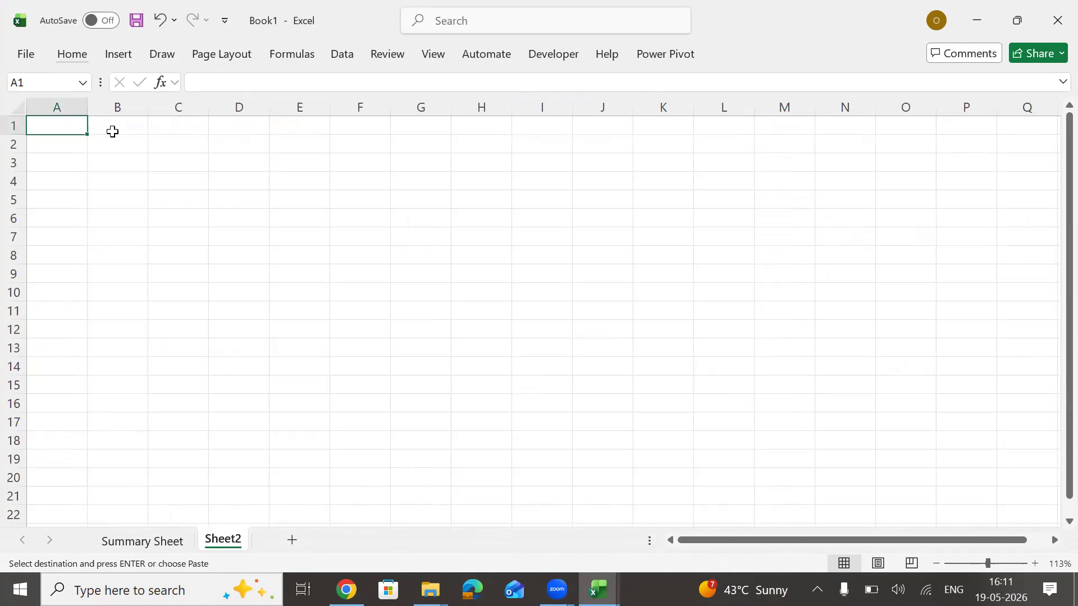
key("alt")
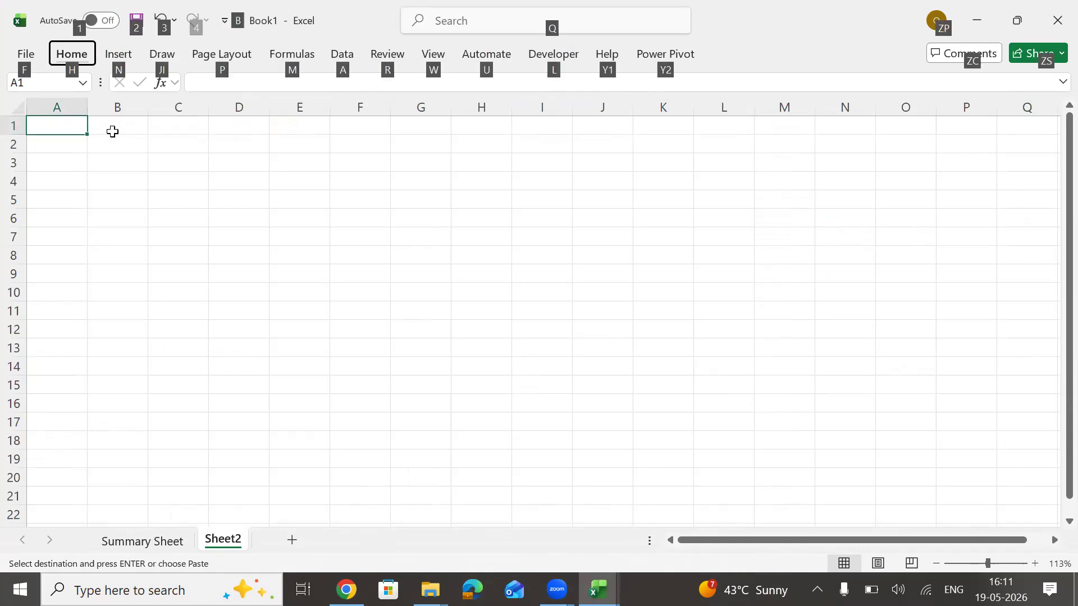
key("ctrl+v")
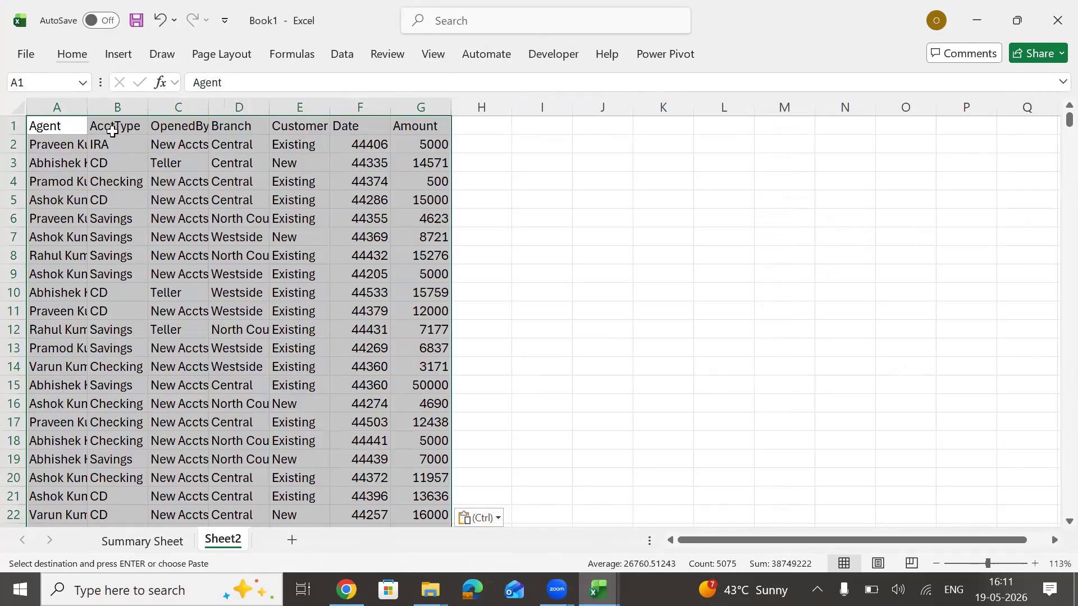
left_click(166, 281)
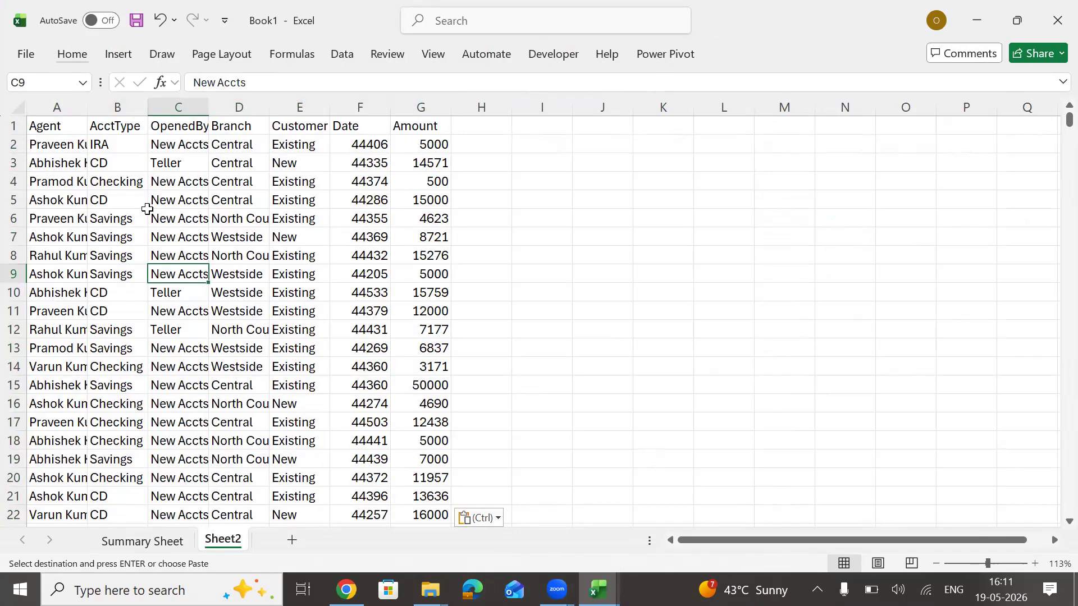
left_click(165, 544)
left_click(589, 127)
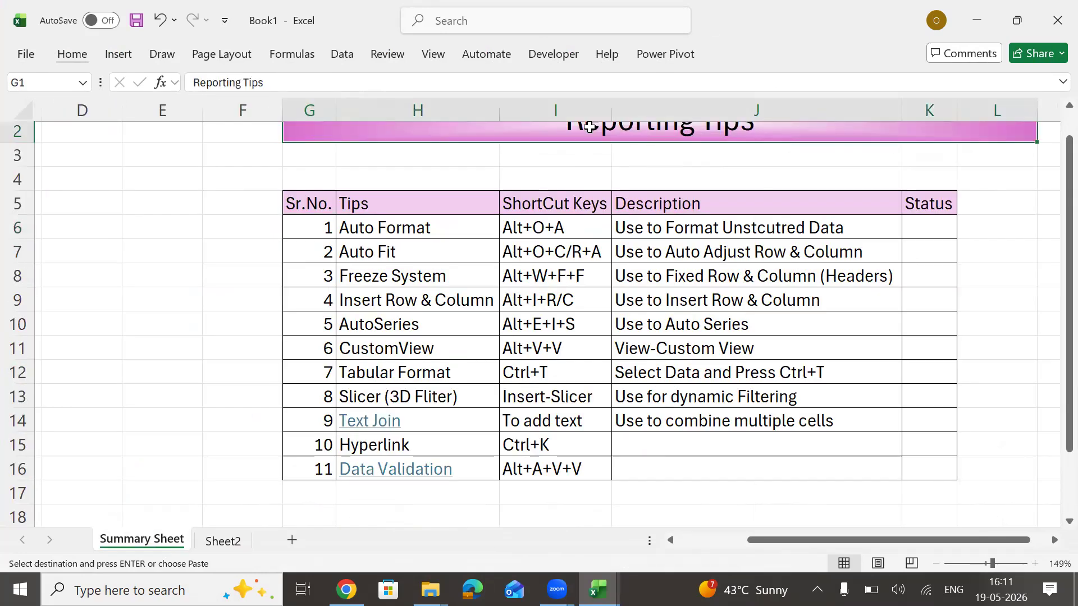
scroll(589, 127, "up", 1)
key("Right")
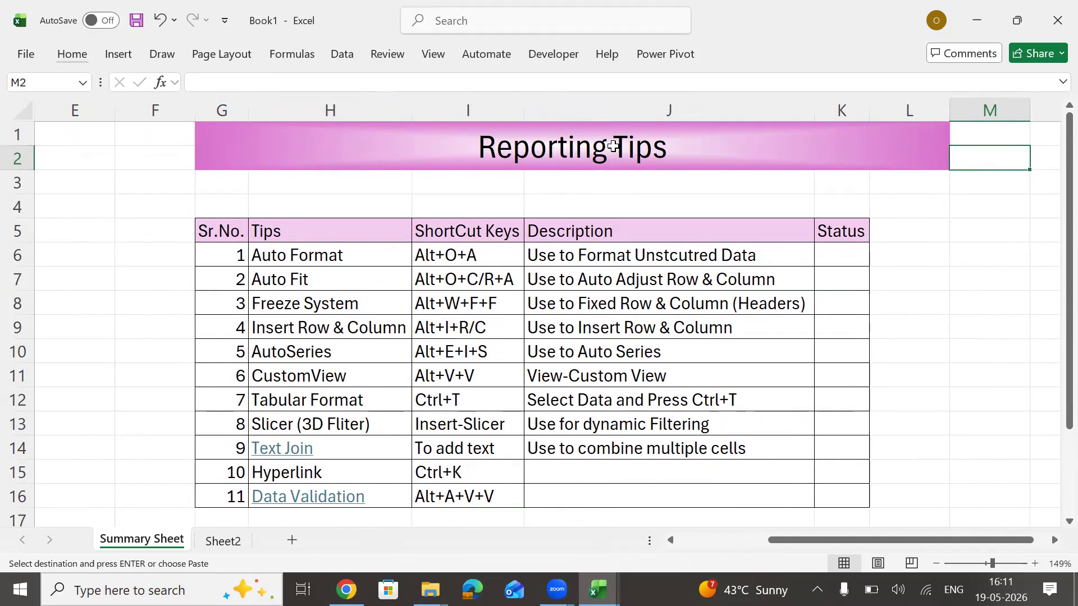
left_click(635, 149)
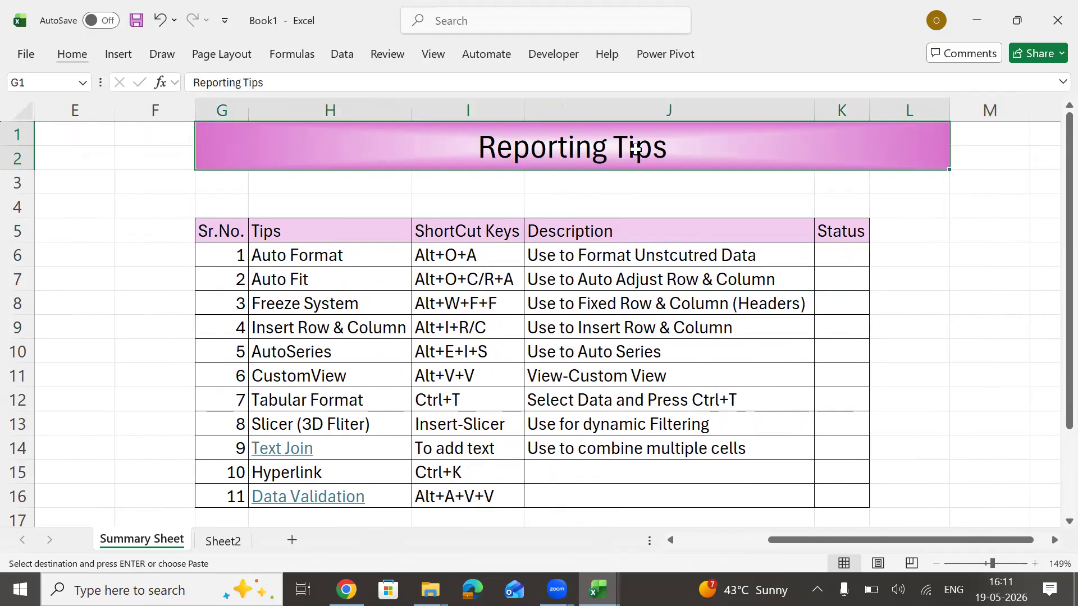
key("F2")
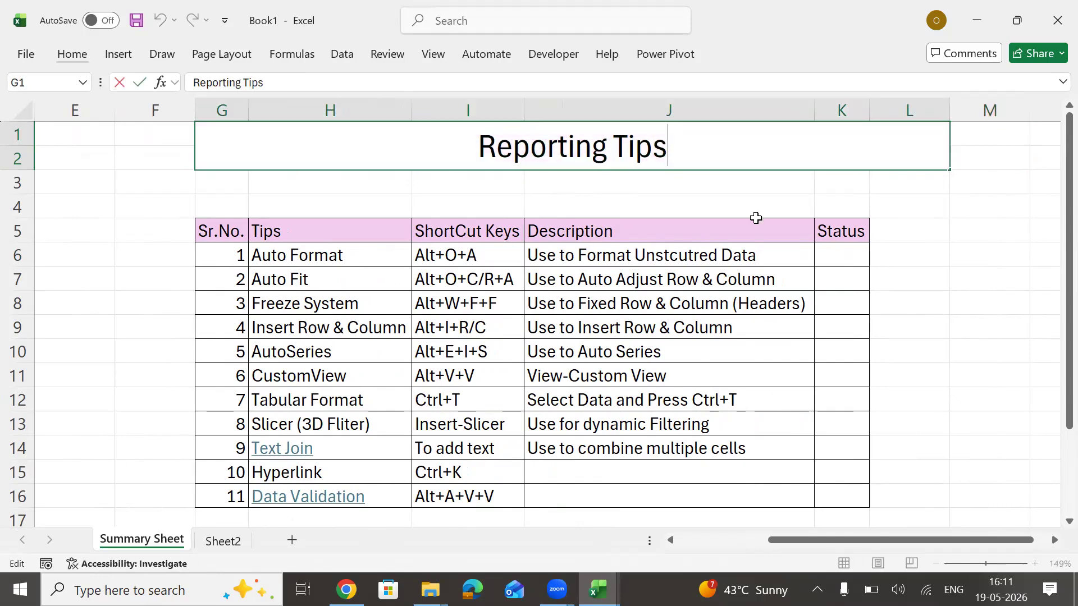
key("shift+Left")
key("shift+Left")
key("shift+Left")
key("shift+Left")
key("shift+Left")
key("shift+Left")
key("shift+Left")
key("shift+Left")
key("shift+Left")
key("shift+Left")
key("shift+Left")
key("shift+Left")
key("shift+Left")
key("shift+Left")
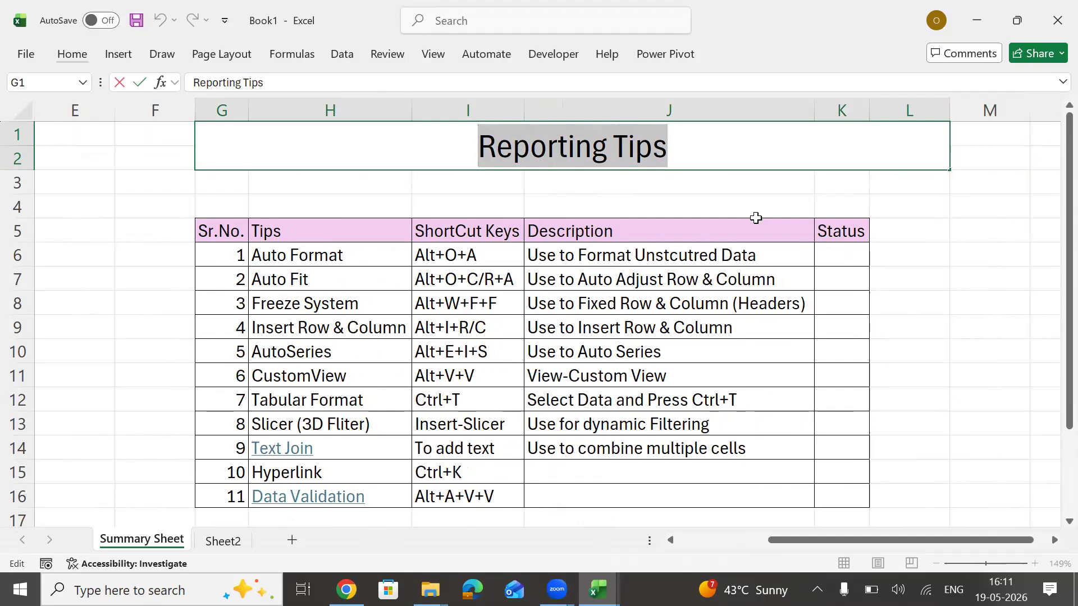
key("Escape")
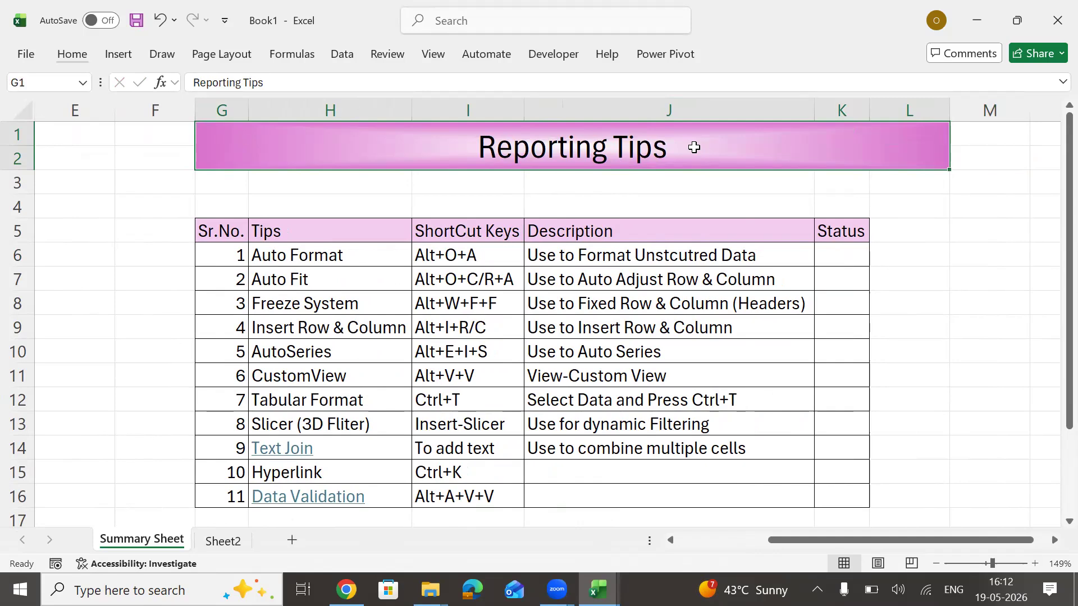
left_click_drag(224, 232, 831, 234)
left_click(831, 234)
left_click(672, 145)
double_click(672, 145)
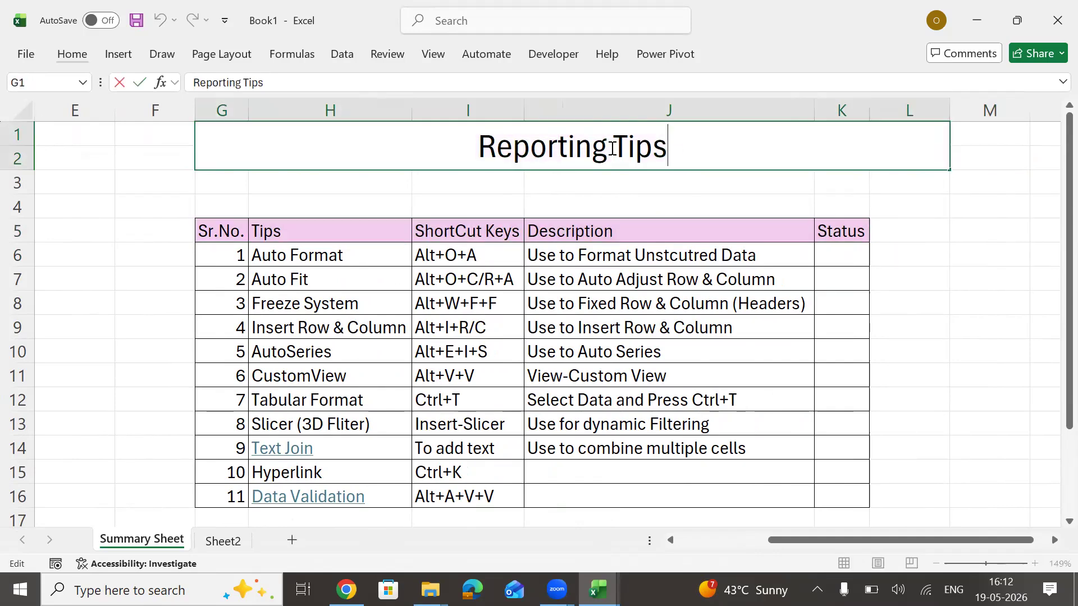
left_click_drag(612, 148, 737, 166)
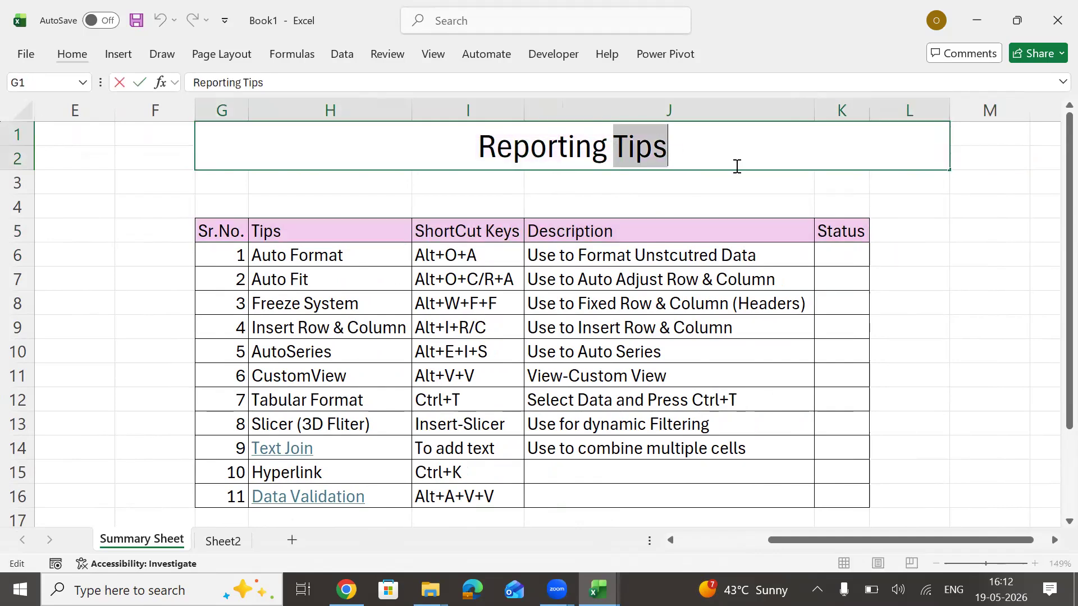
left_click(779, 202)
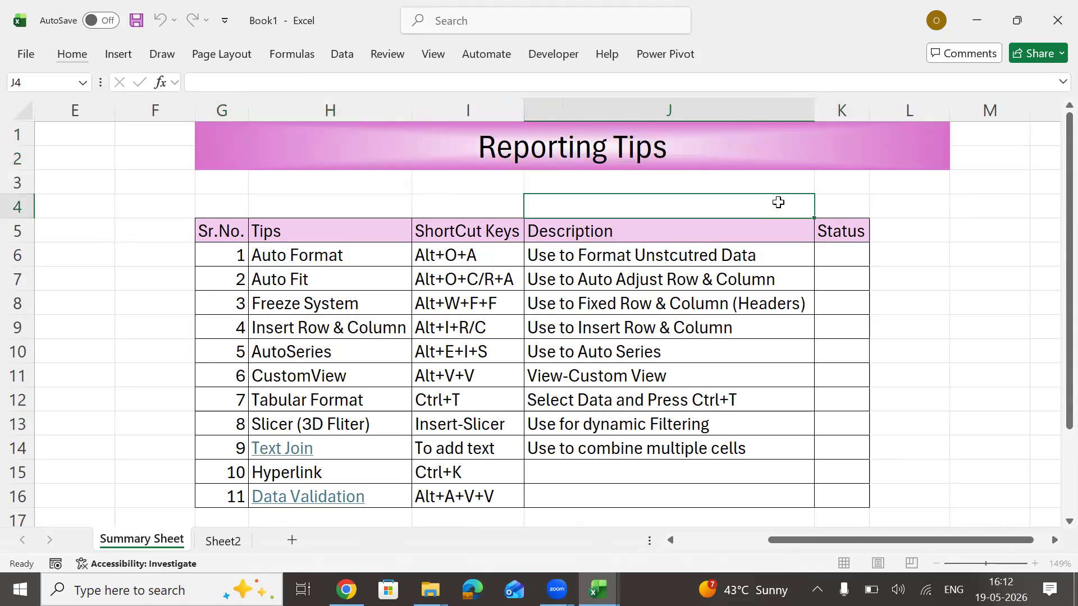
Switch to Sheet2 and look over the unformatted agent data, from the Agent column to the Amount column
left_click(228, 541)
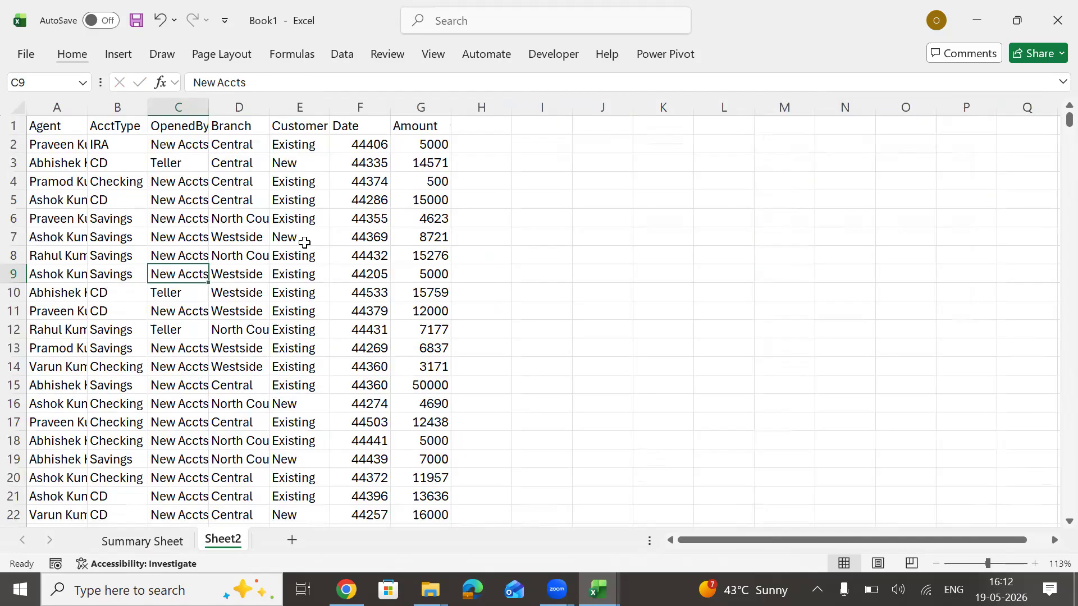
left_click(321, 163)
left_click(104, 166)
left_click_drag(60, 131, 416, 399)
left_click(361, 232)
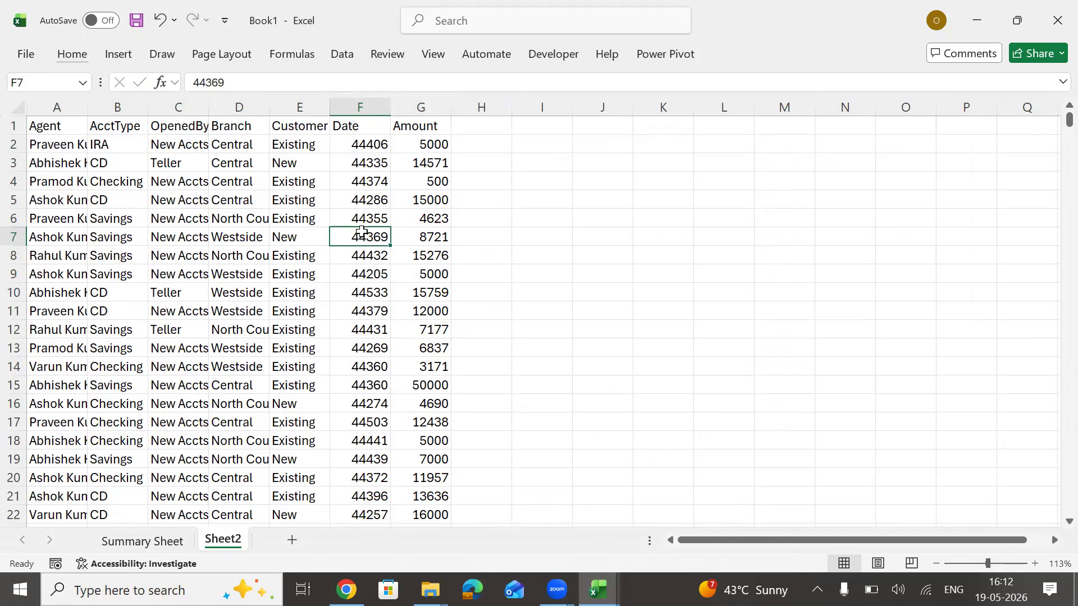
left_click(192, 157)
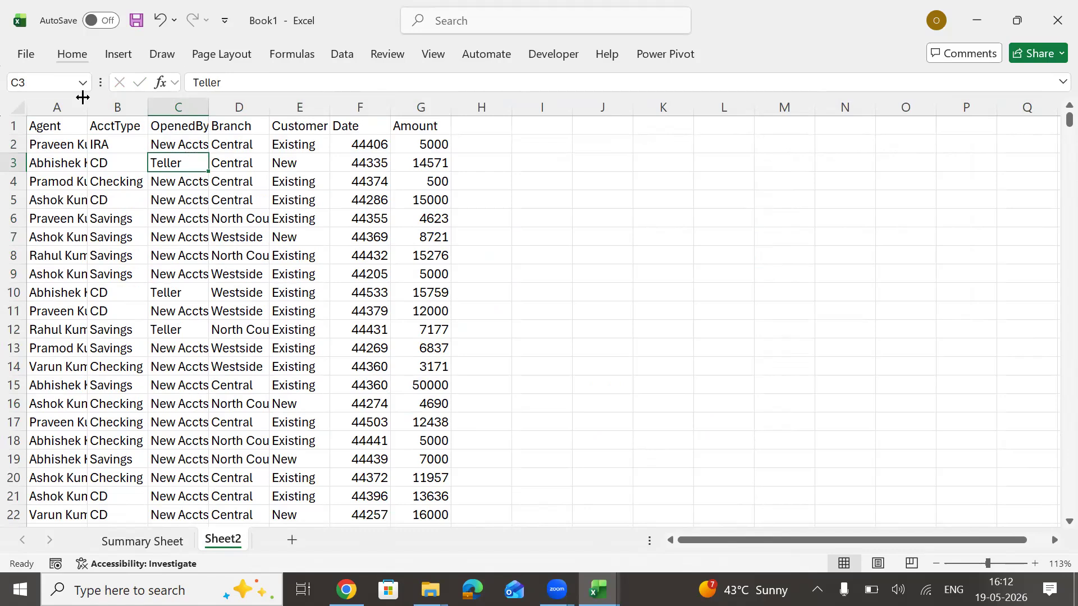
left_click(71, 56)
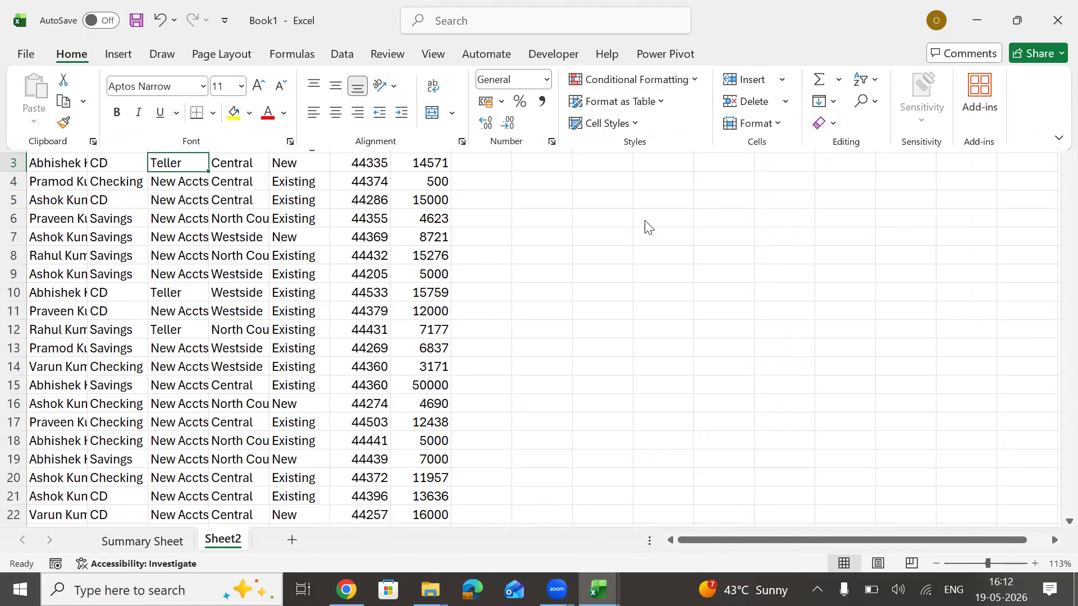
left_click(525, 283)
left_click(524, 202)
Enter the shortcut label Alt+O+A in cell I1, beside the agent data
left_click(543, 139)
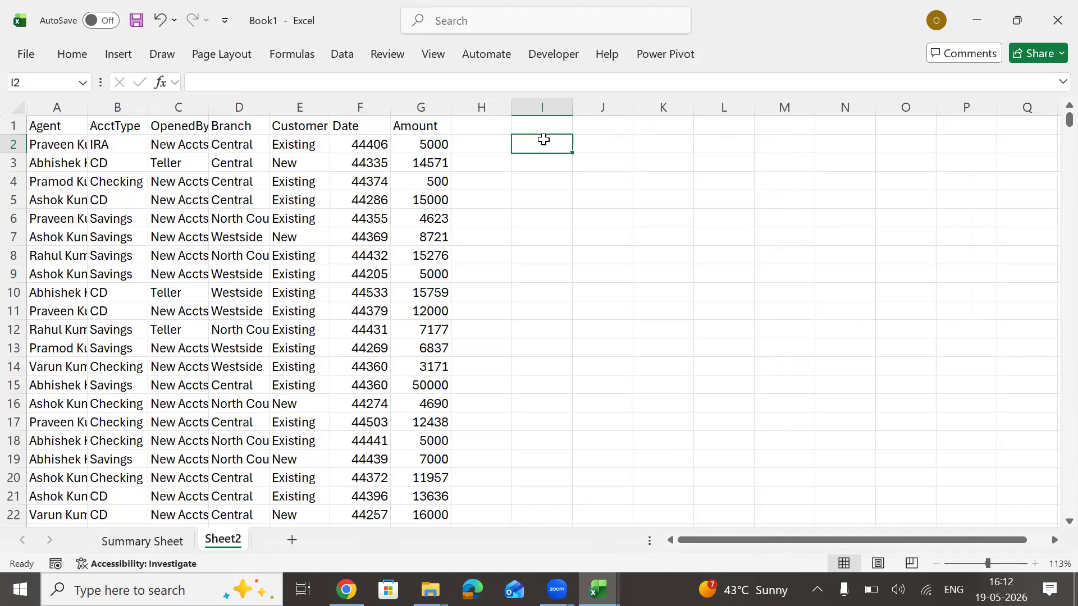
type("Al")
key("Escape")
key("Up")
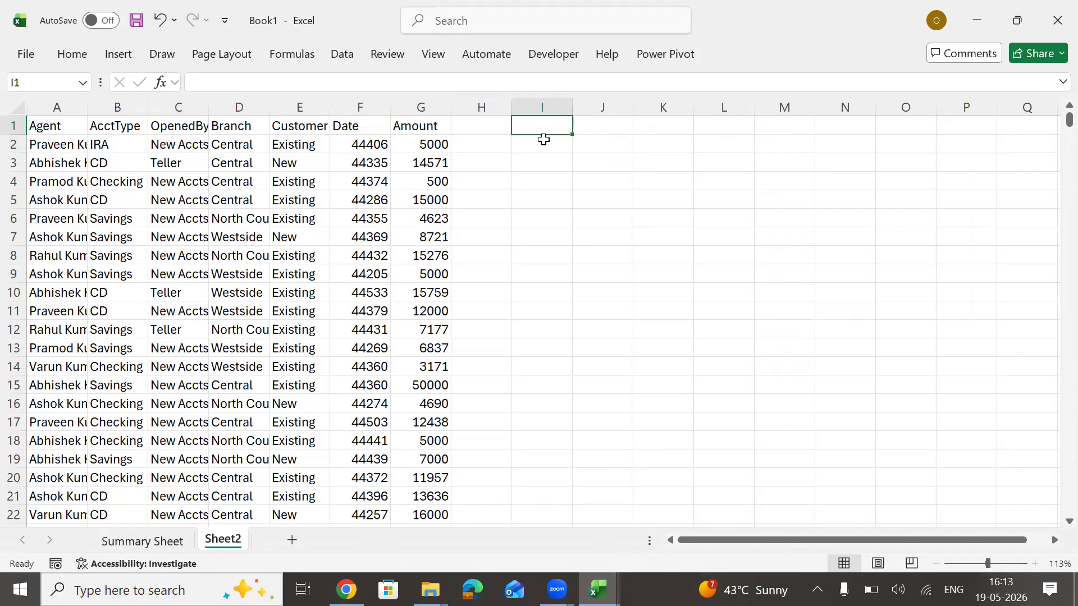
type("A")
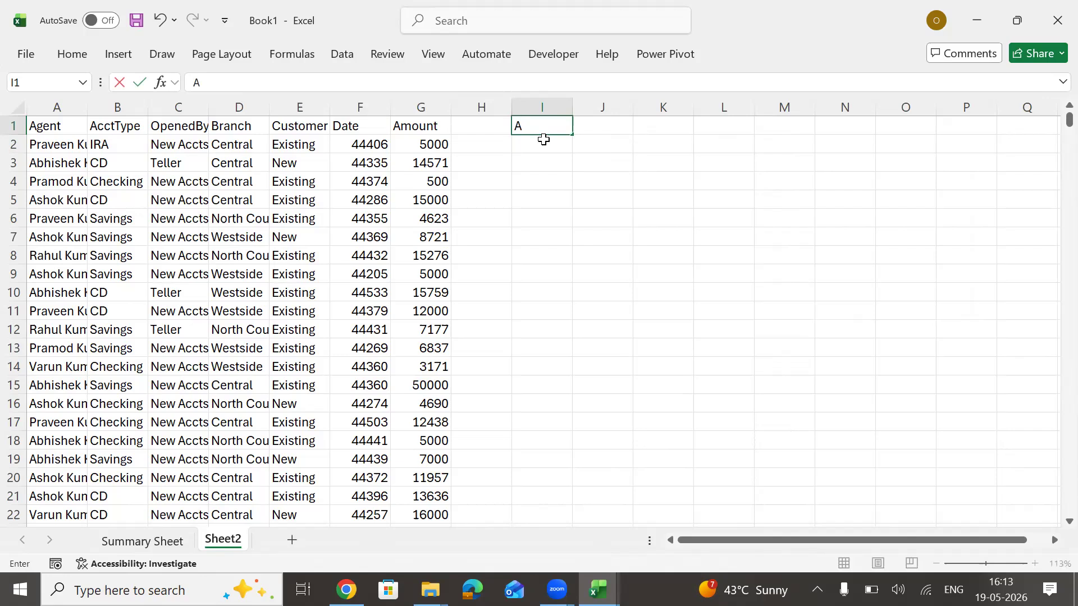
key("BackSpace")
type("Alt+O+A")
key("Tab")
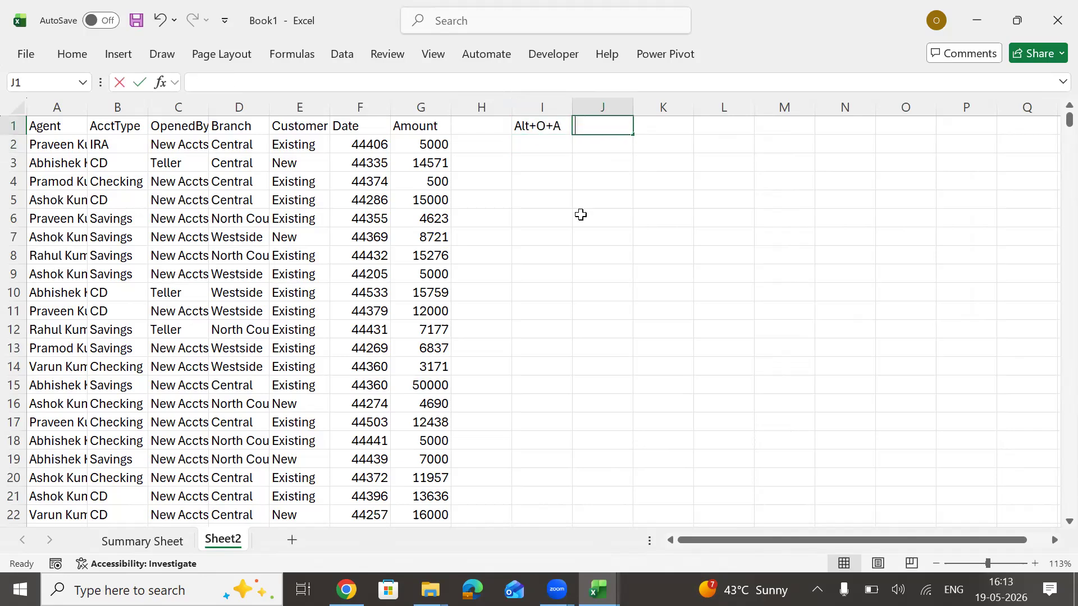
Enter the description "For Auto Format" in cell J1, next to the shortcut label
type("for Auto")
key("BackSpace")
key("BackSpace")
key("BackSpace")
key("BackSpace")
key("BackSpace")
key("BackSpace")
key("BackSpace")
key("BackSpace")
type("For A")
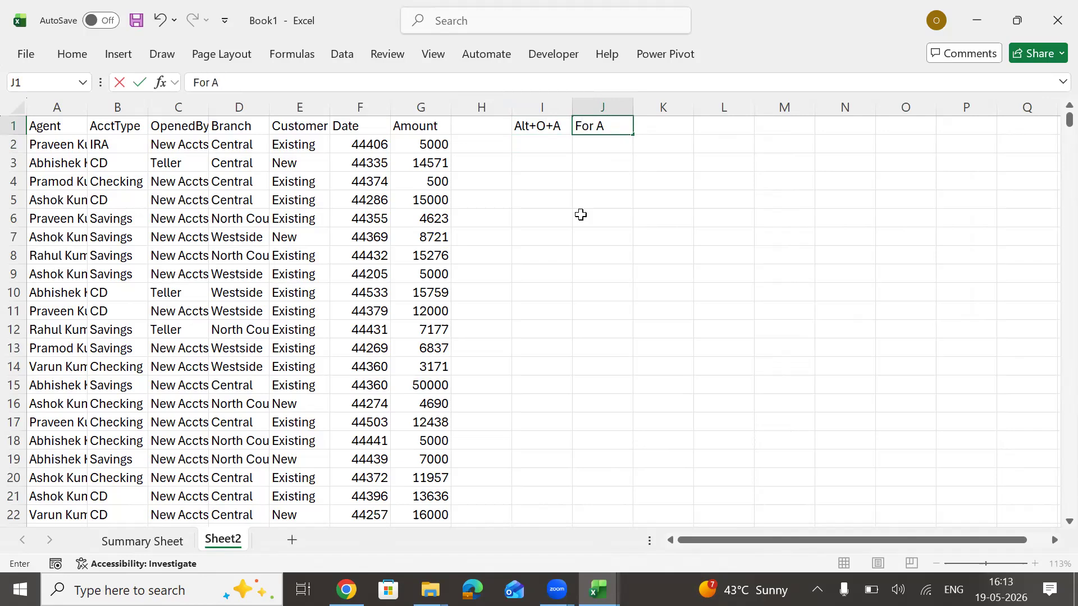
type("uto Format")
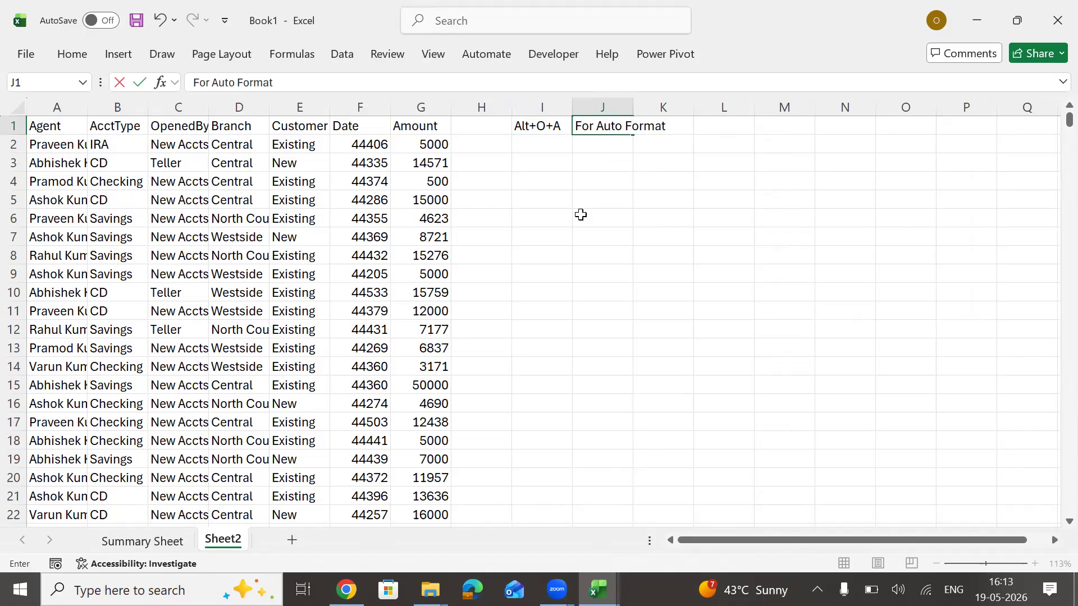
key("Return")
Auto-fit column J to its description text and make the Alt+O+A label in I1 bold
key("Up")
key("alt+o")
key("c")
key("a")
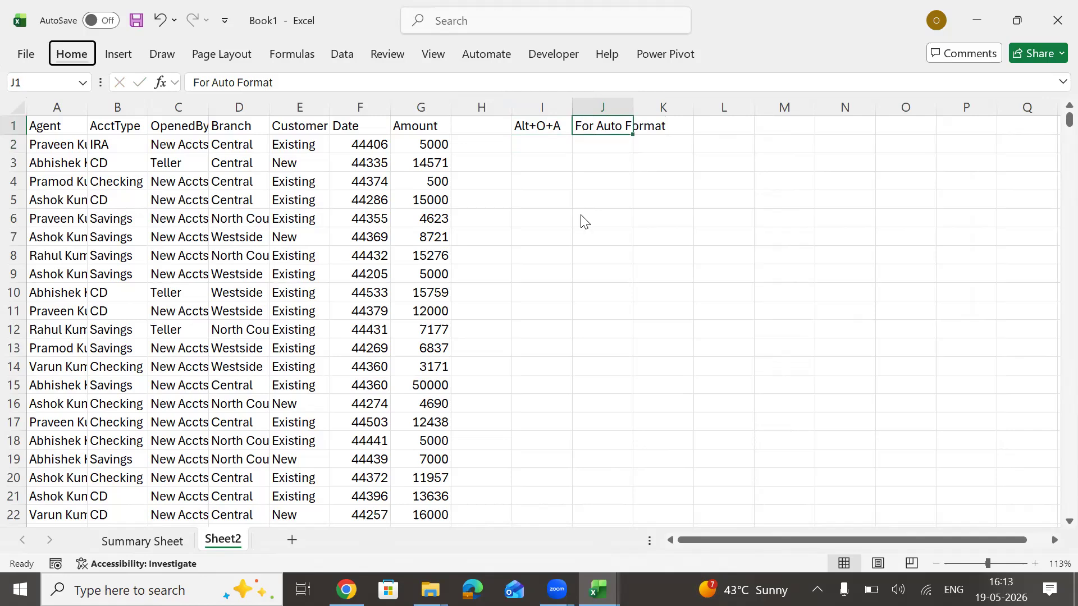
key("Left")
key("ctrl+b")
key("Down")
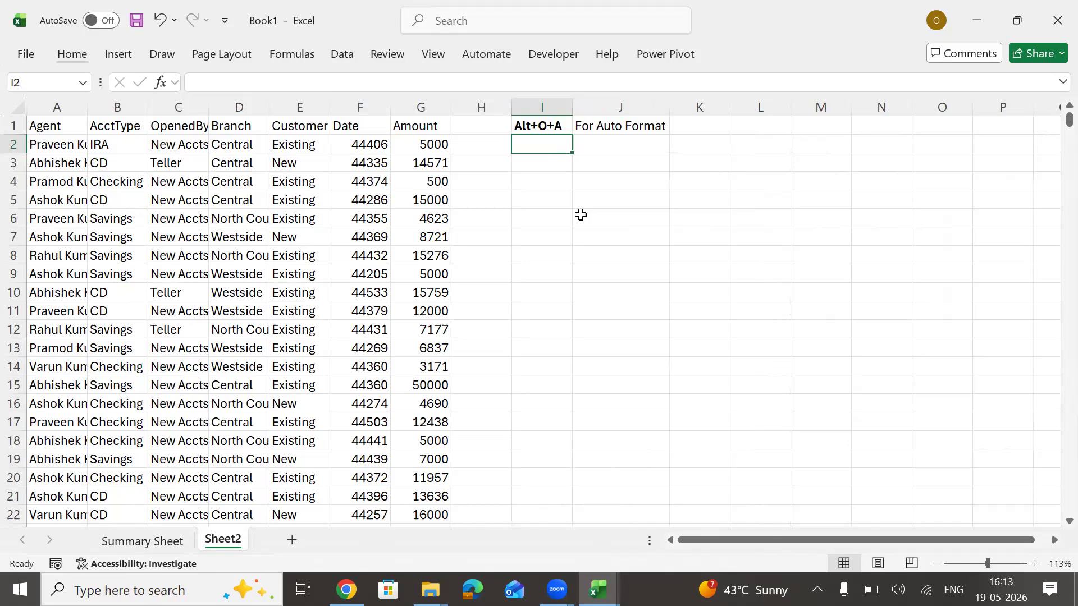
Open AutoFormat on the agent data table from cell E2, browse the available styles and apply List 2
key("Left")
key("Left")
key("Left")
key("Left")
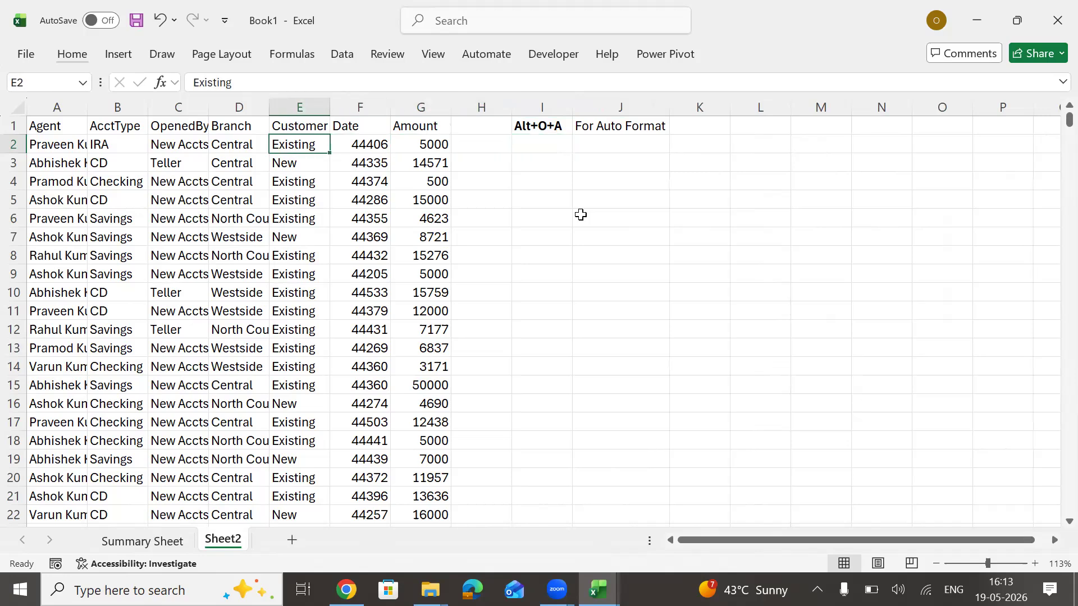
key("alt")
key("o")
key("a")
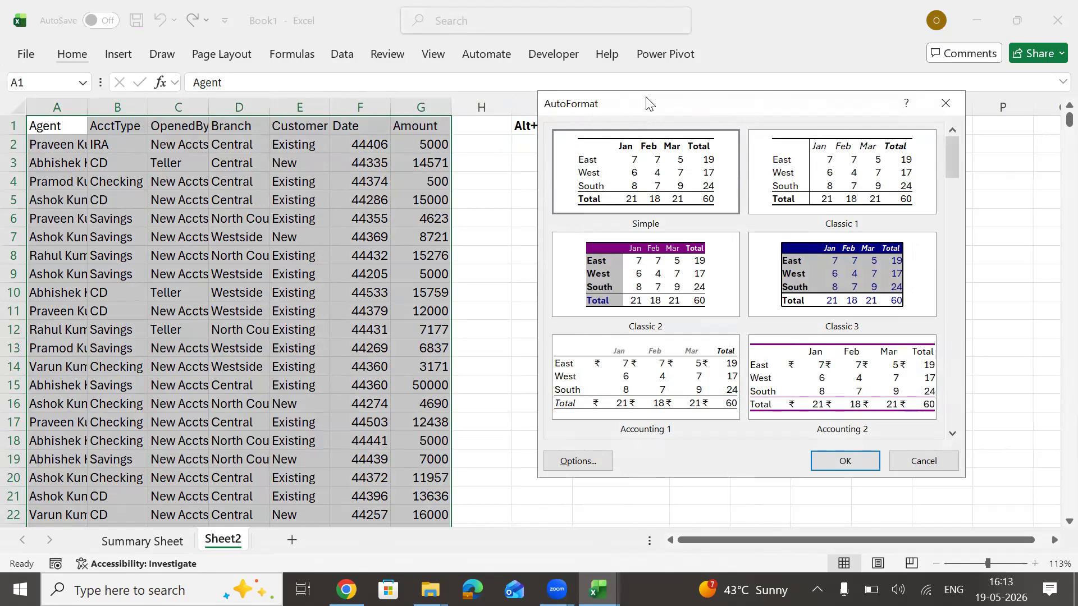
left_click_drag(646, 101, 497, 92)
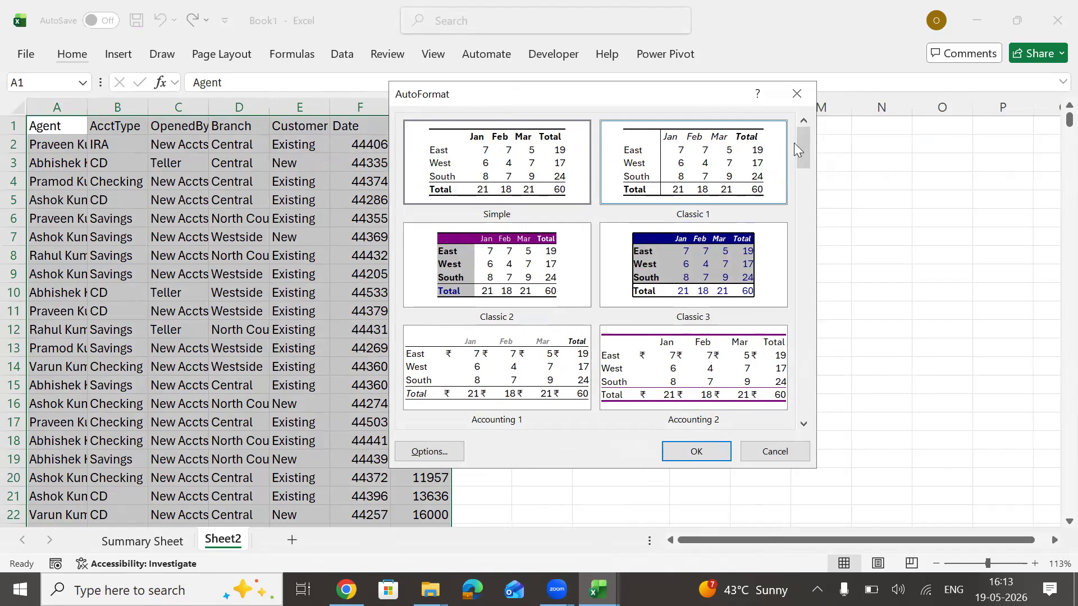
left_click(797, 201)
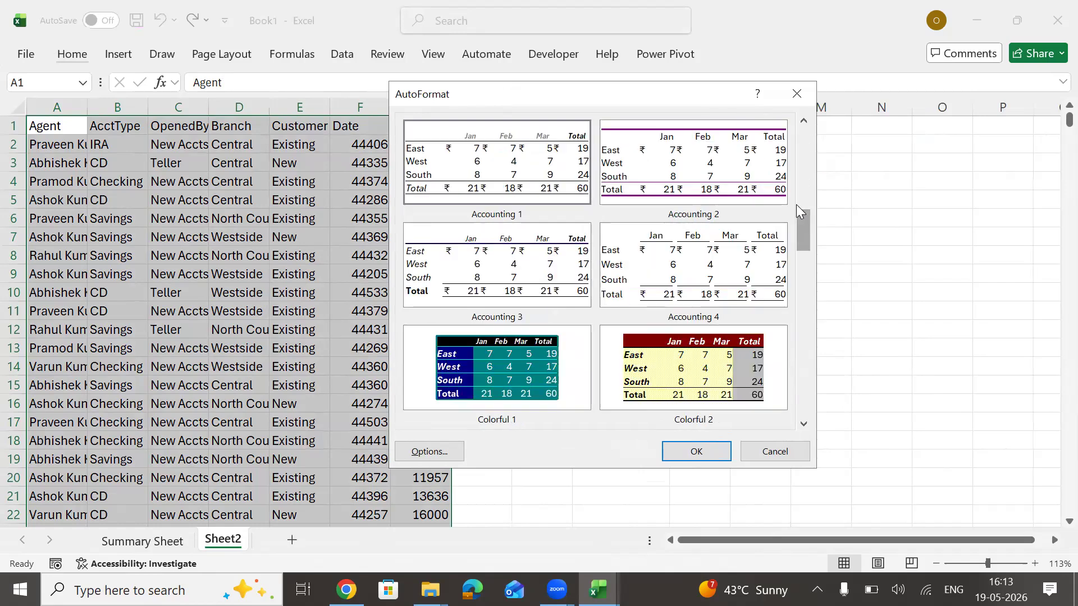
left_click(804, 279)
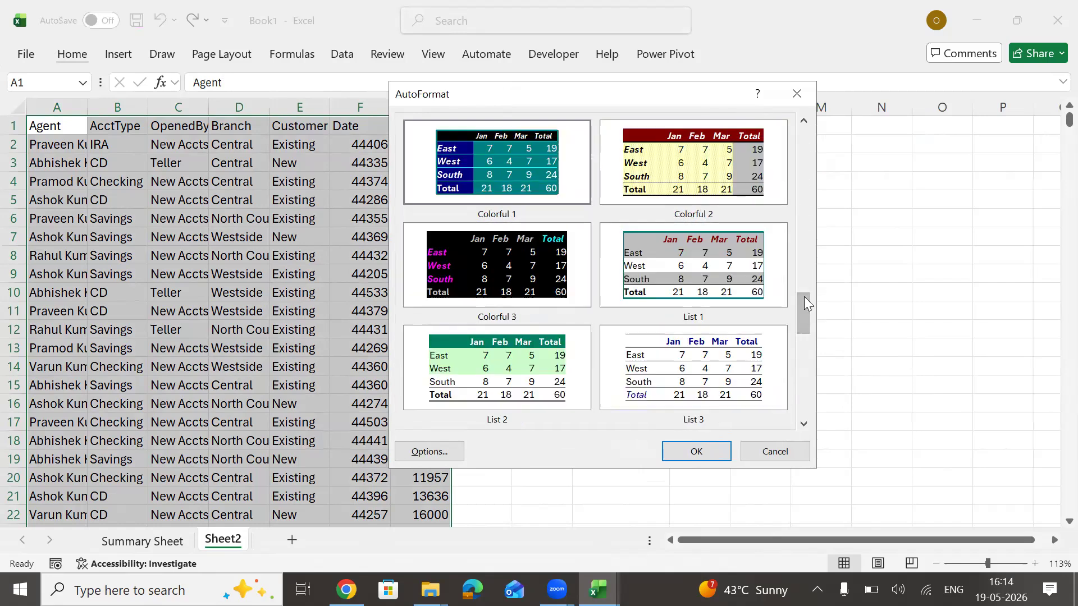
left_click(803, 352)
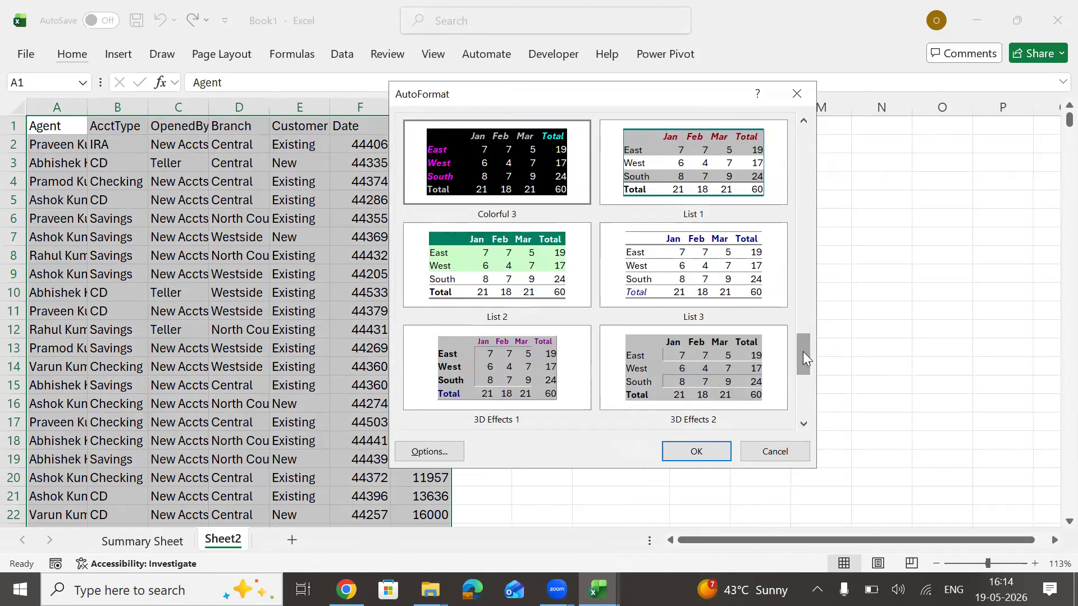
left_click(801, 409)
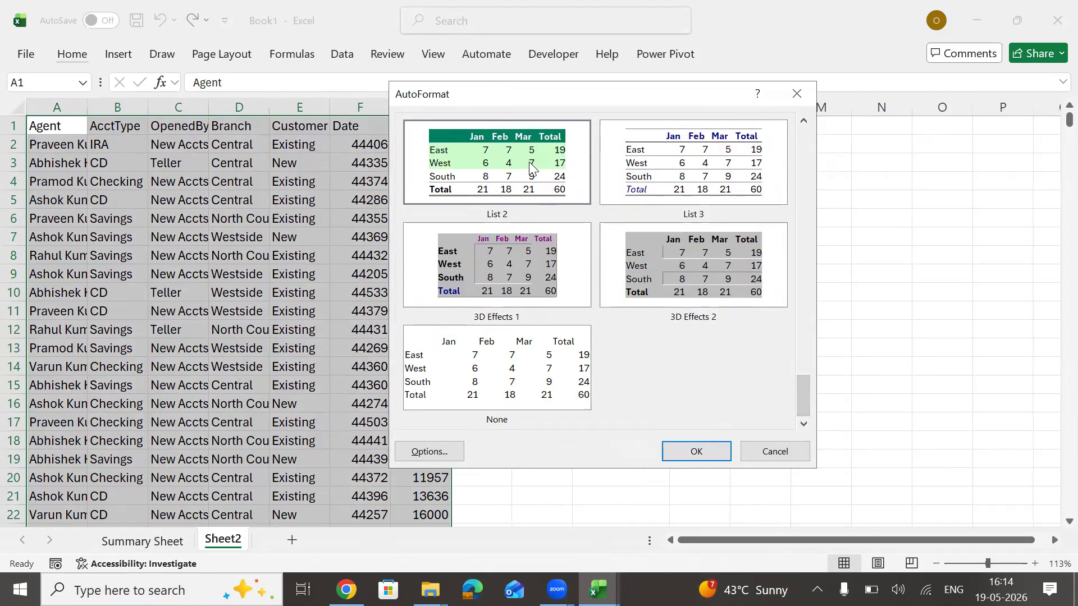
left_click(696, 452)
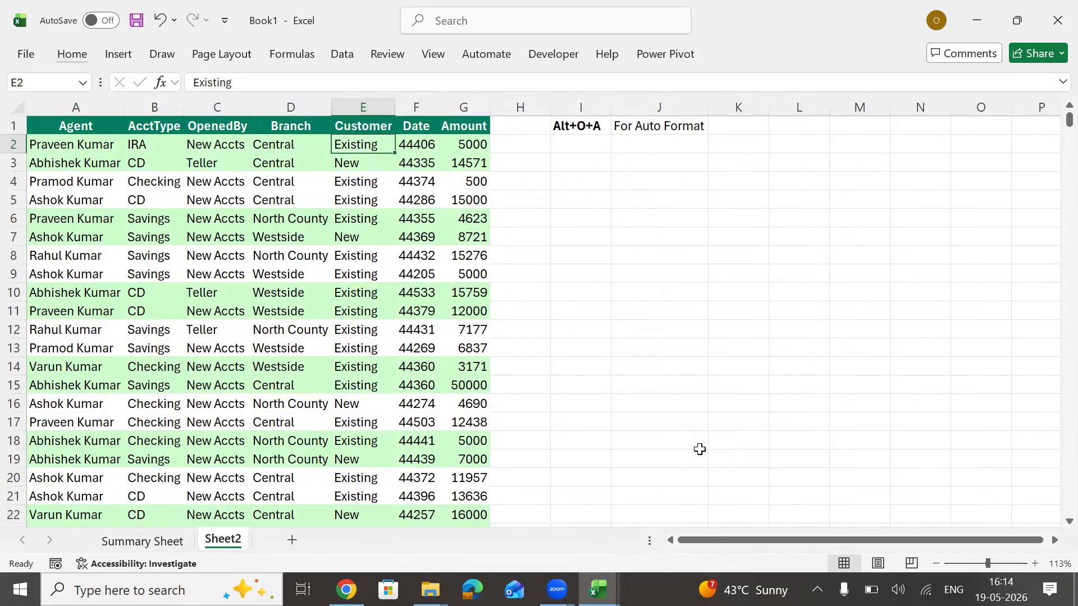
Apply the Classic 3 AutoFormat style to the agent data table
key("alt")
key("o")
key("a")
key("Down")
key("Right")
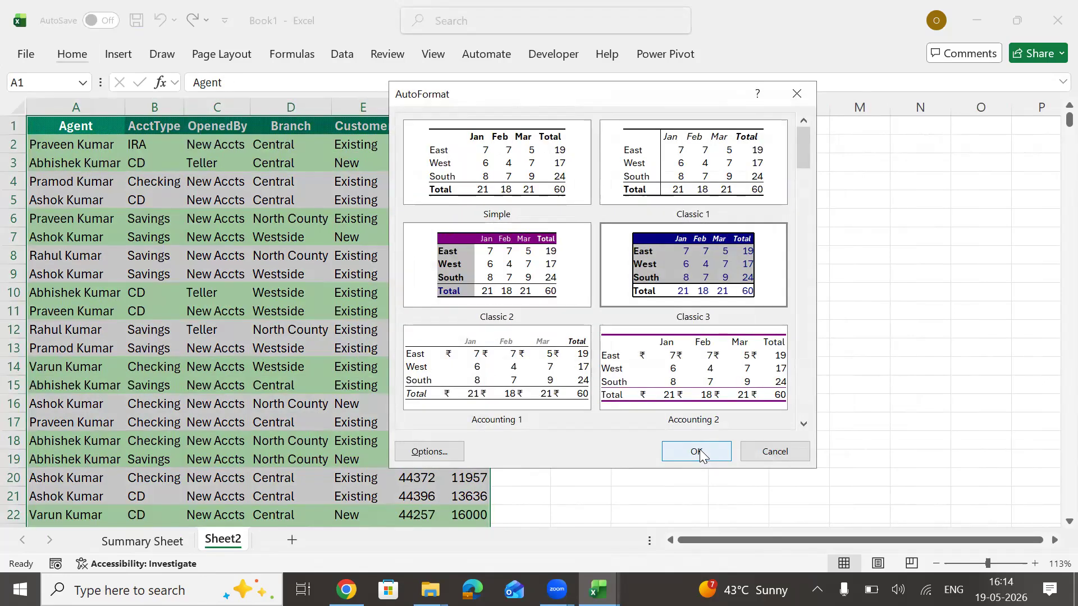
left_click(697, 450)
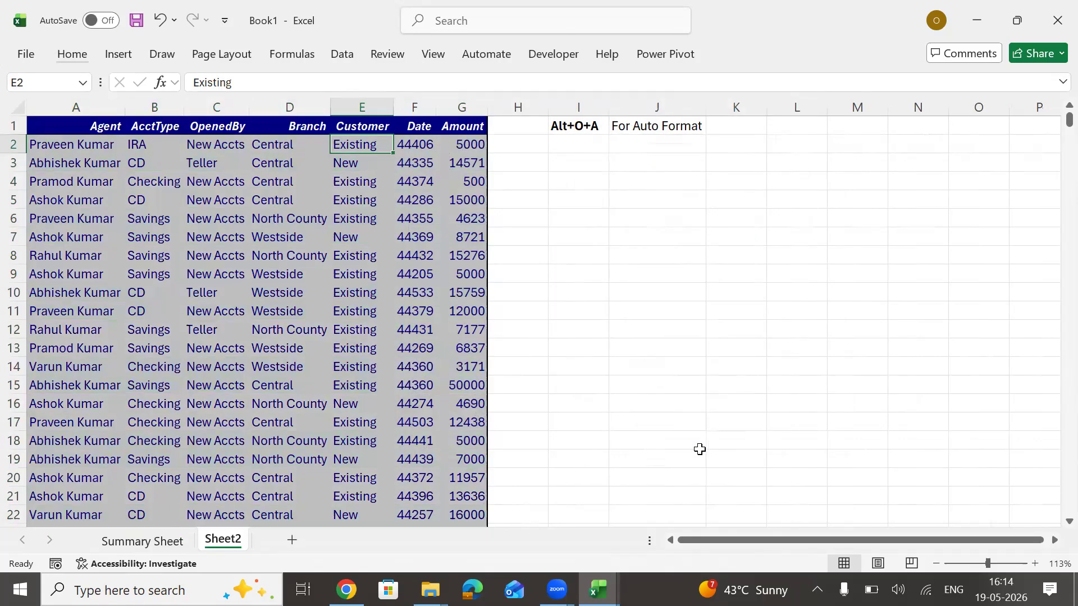
Apply the Accounting 2 AutoFormat style to the agent data table
key("alt")
key("o")
key("a")
key("Right")
key("Down")
key("Right")
key("Right")
left_click(701, 452)
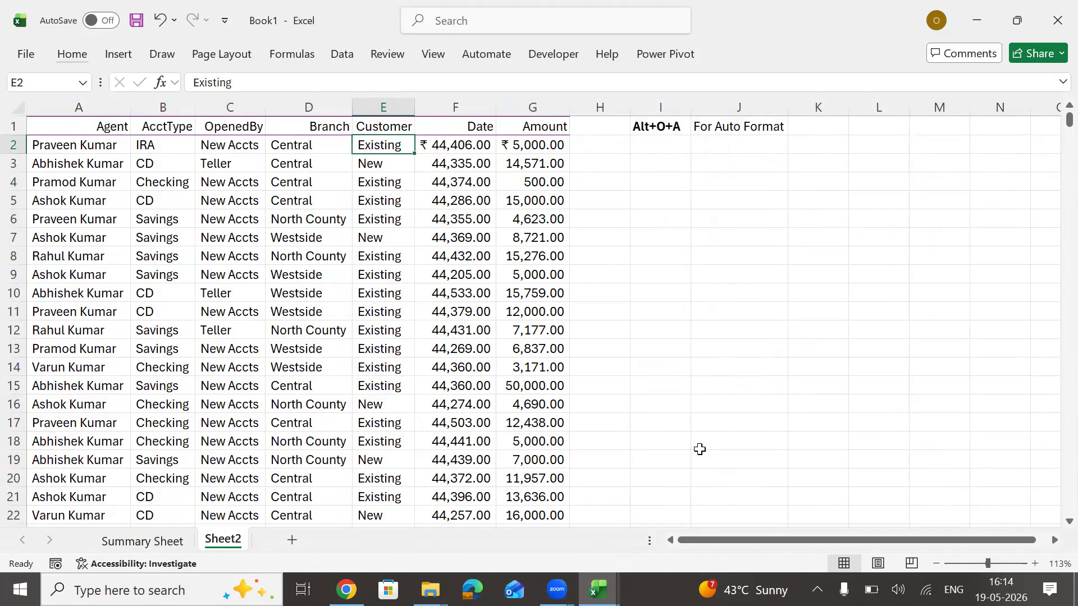
Apply the Colorful 2 AutoFormat style to the agent data table
key("alt")
key("o")
key("a")
key("Down")
key("Down")
key("Down")
key("Down")
key("Down")
key("Down")
key("Down")
key("Down")
key("Down")
left_click(700, 453)
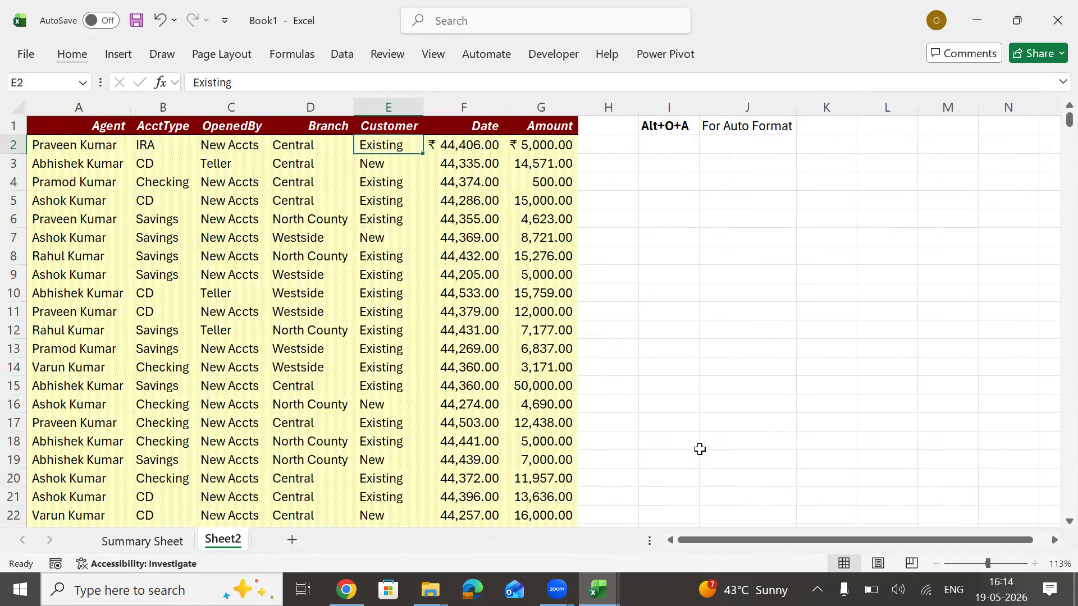
Apply the green-banded List 2 AutoFormat style to the agent data table again
key("alt")
key("o")
key("a")
key("Down")
key("Down")
key("Down")
key("Down")
key("Down")
key("Down")
key("Down")
key("Down")
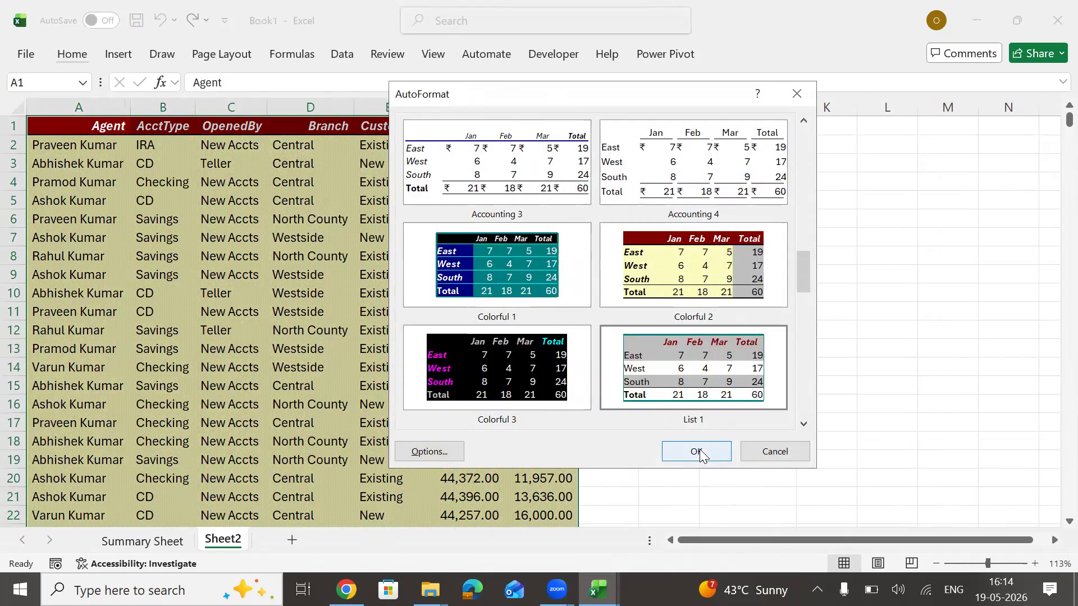
key("Down")
left_click(699, 450)
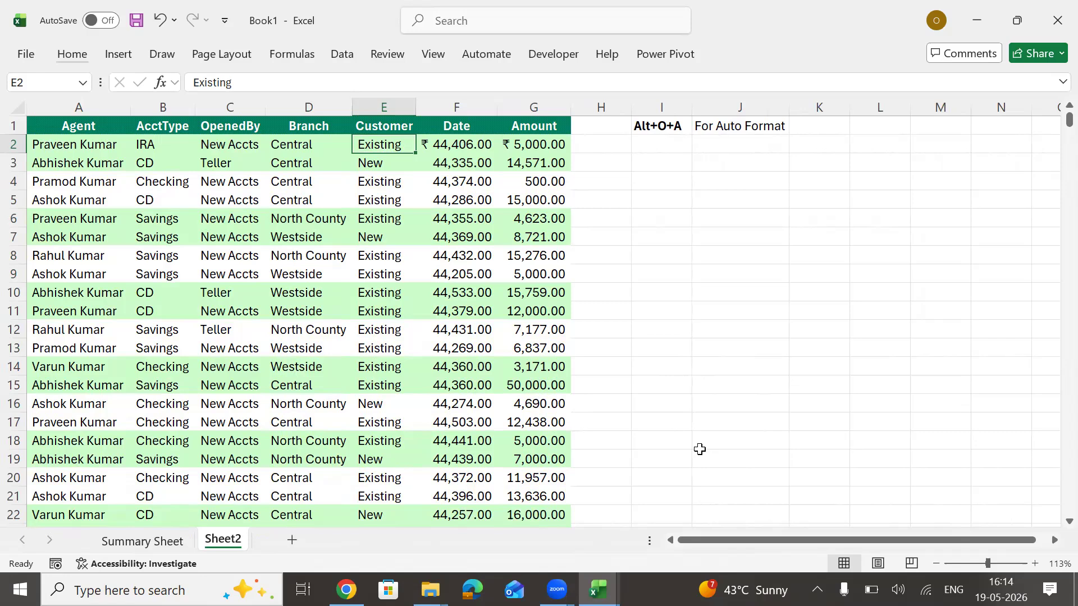
Apply all borders to the whole agent data table
key("ctrl+a")
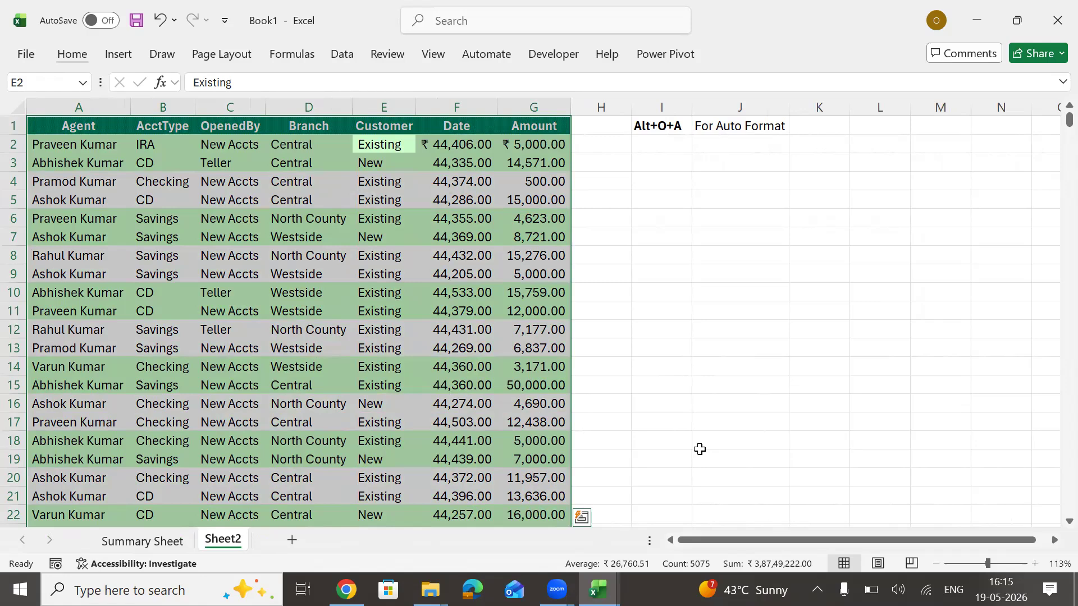
key("alt")
key("h")
key("b")
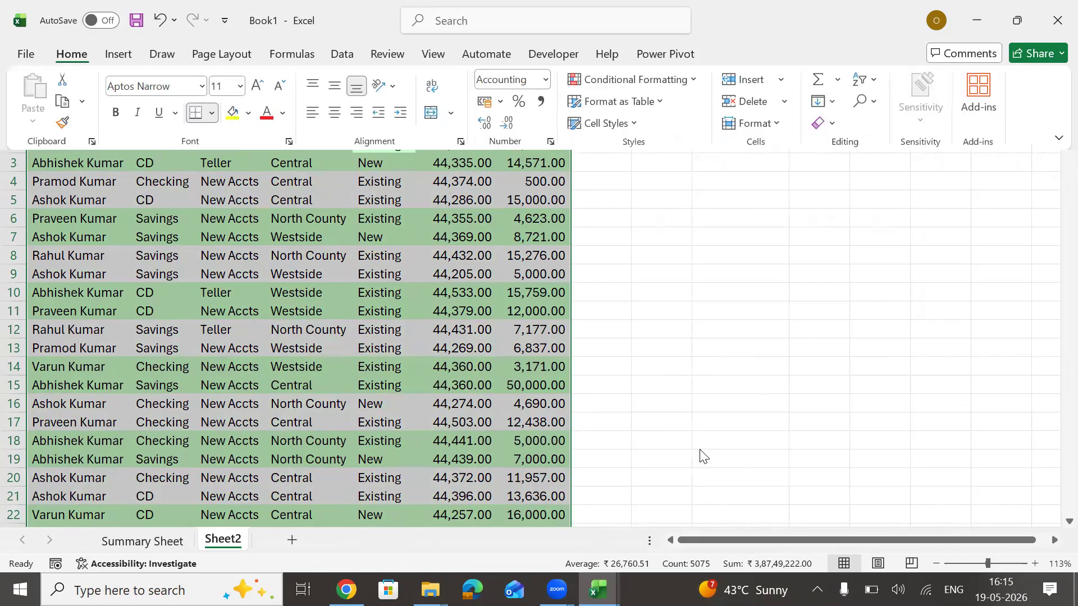
key("a")
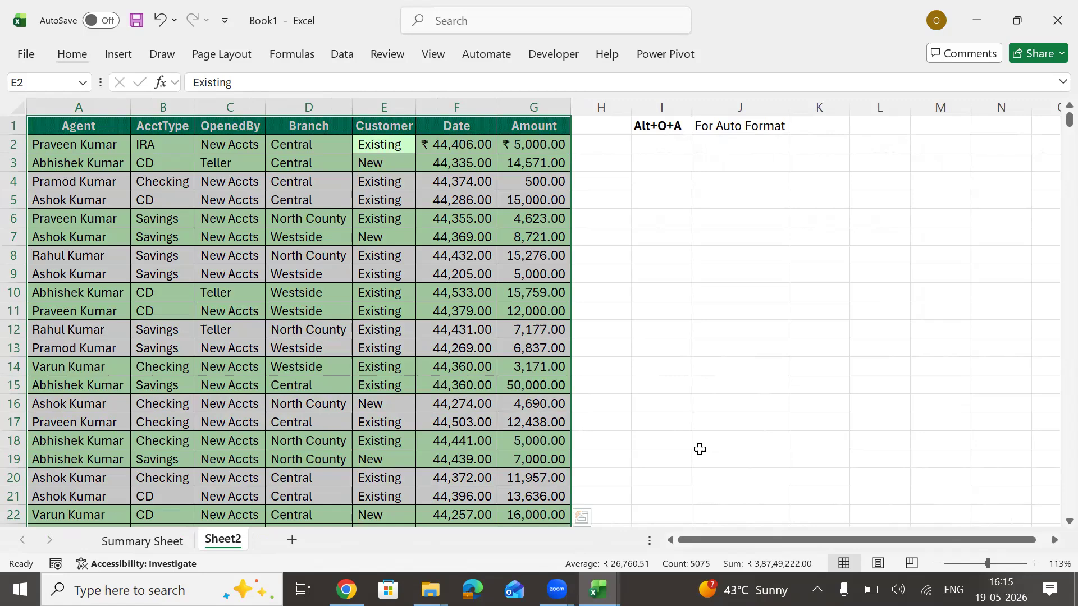
Enter Alt+H+B+A in cell I3 and autofit the width of column I
key("Right")
key("Right")
key("Right")
key("Right")
key("Down")
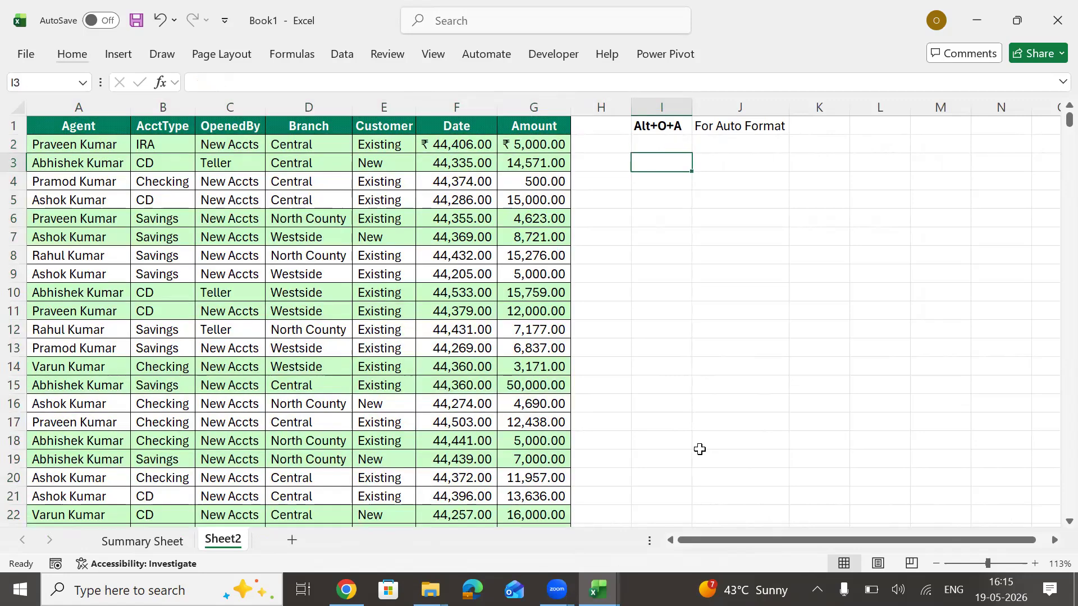
type("Alt+H")
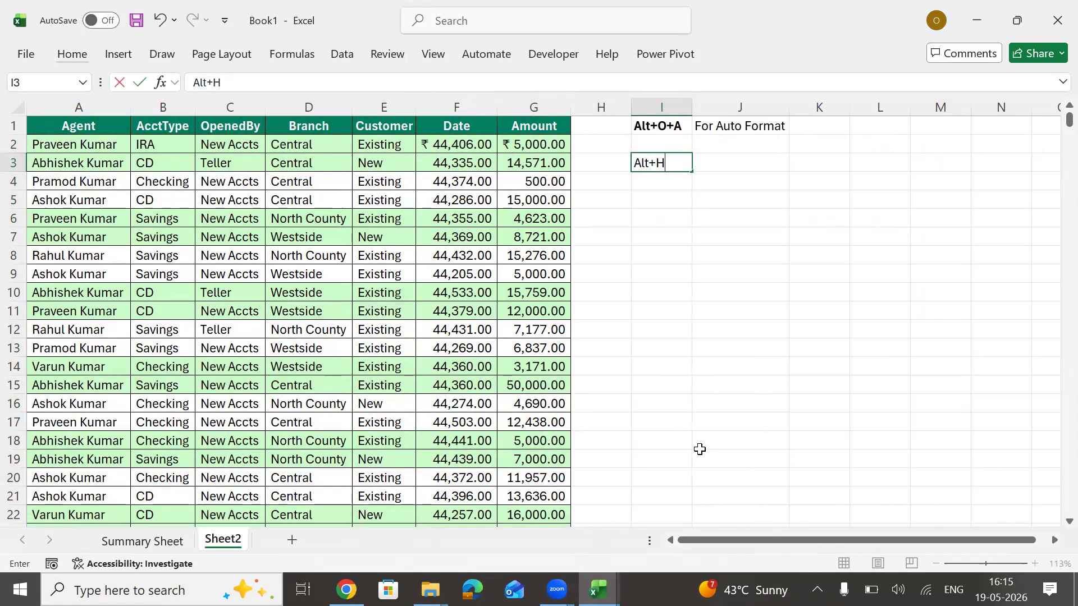
type("+B+A")
key("ctrl+Return")
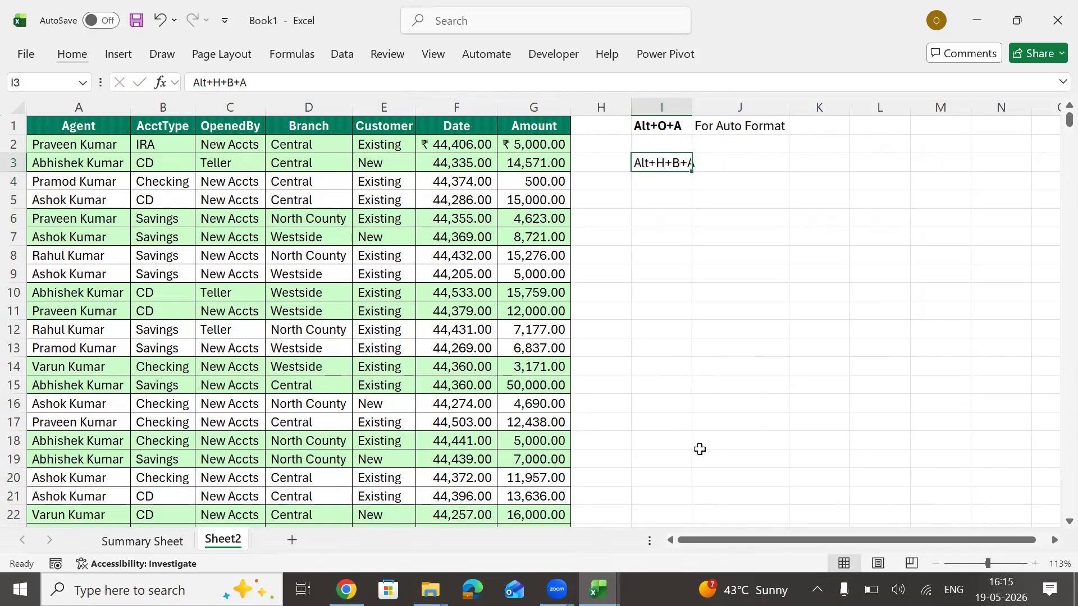
key("alt+h")
key("o")
key("i")
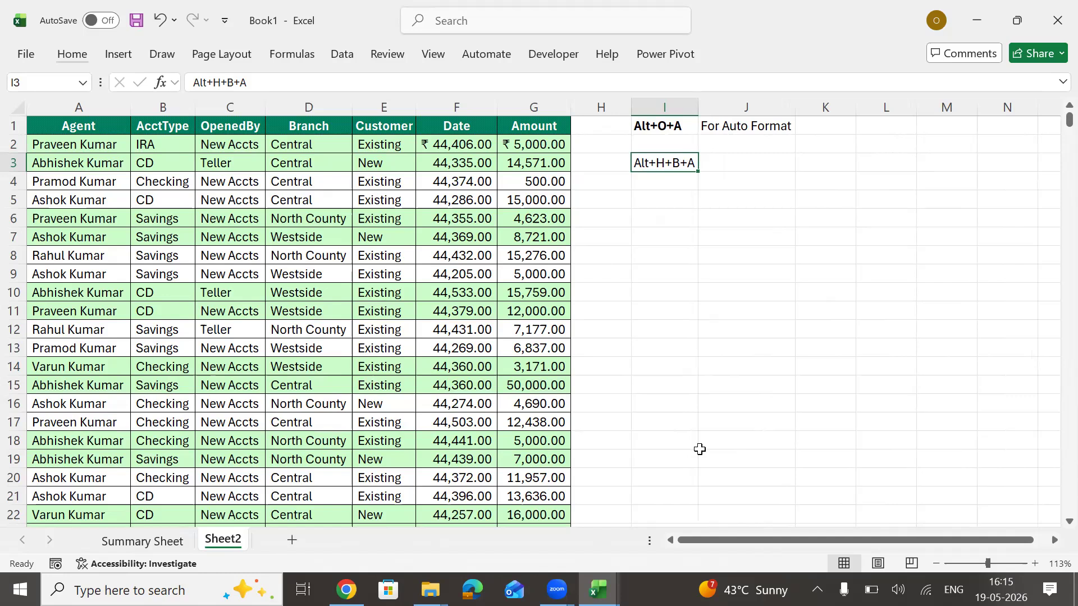
Enter the description "To apply all borders" in cell J3 beside the Alt+H+B+A shortcut
key("Down")
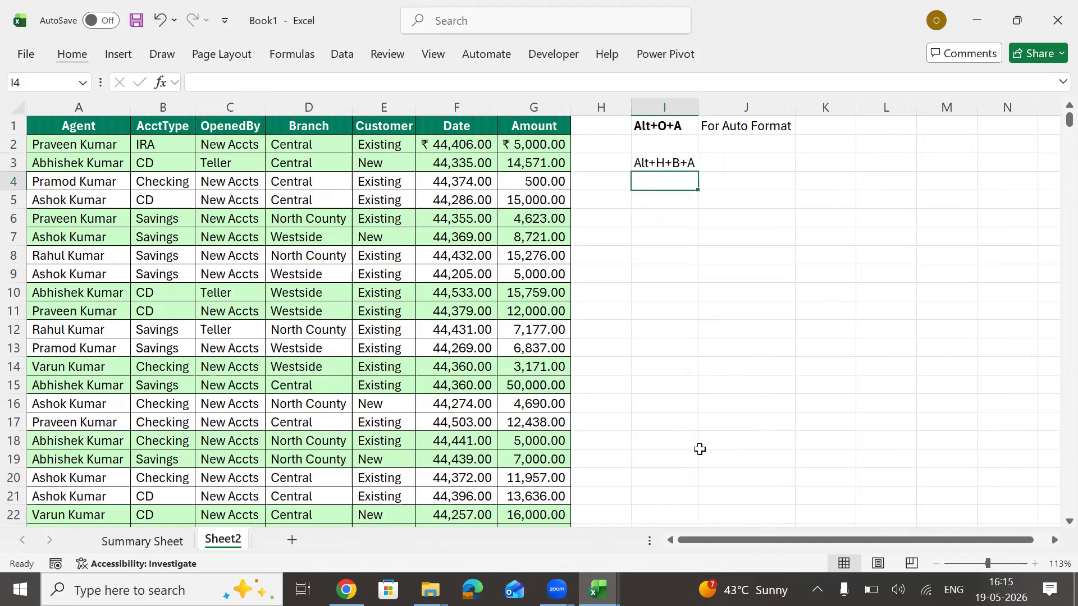
key("Up")
key("Up")
key("Right")
key("Down")
type("FTo apply all")
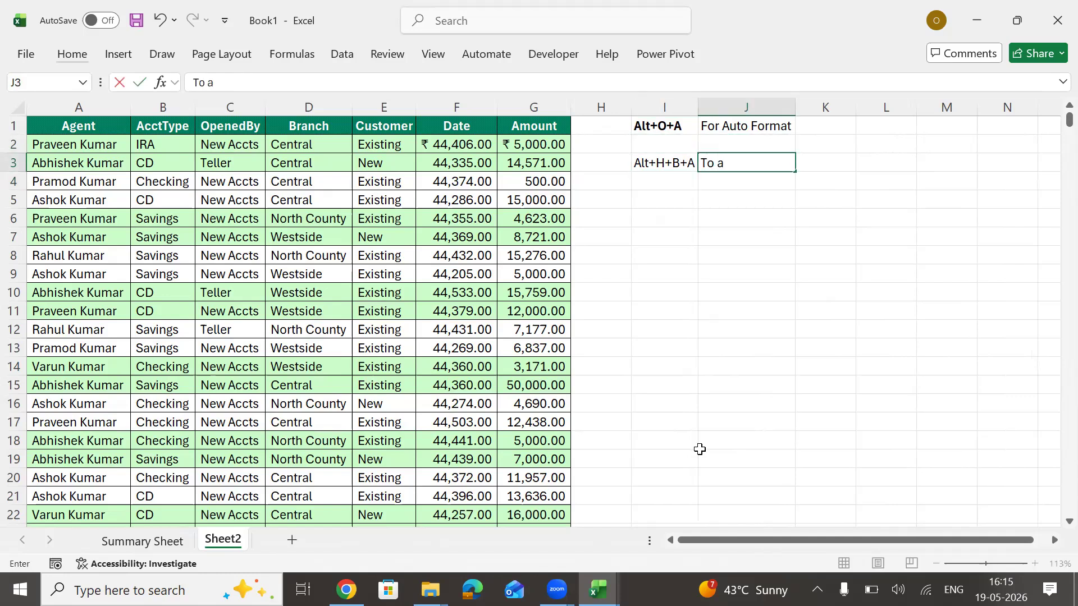
type(" borders")
key("ctrl+Return")
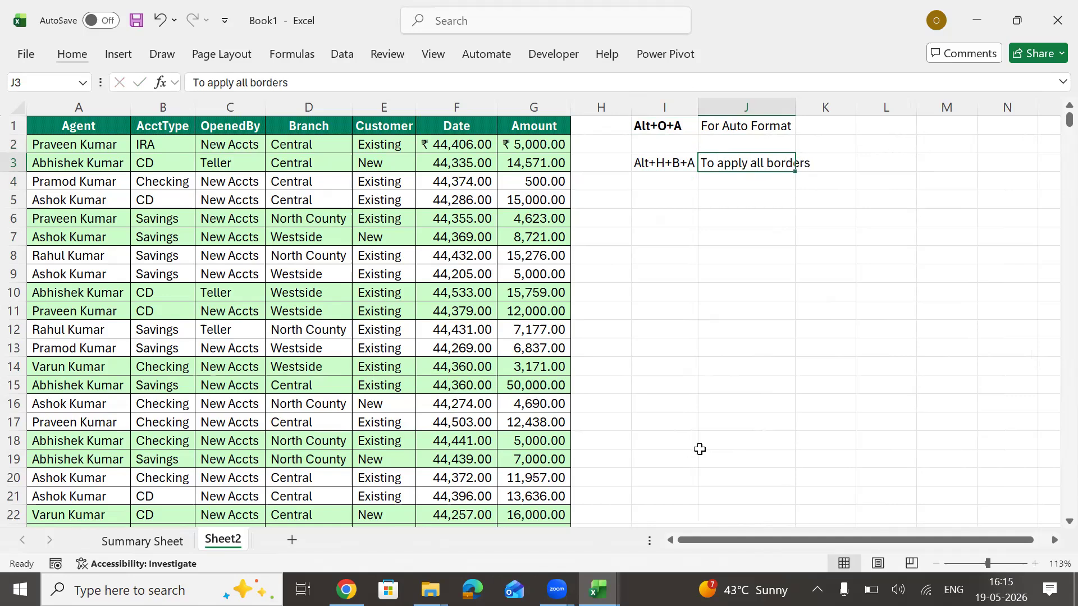
Autofit column J to its description and make the Alt+H+B+A text in I3 bold
key("alt+h")
key("o")
key("i")
key("Left")
key("ctrl+b")
Enter Alt+H+B+N in cell I4 and autofit column I to it
key("Down")
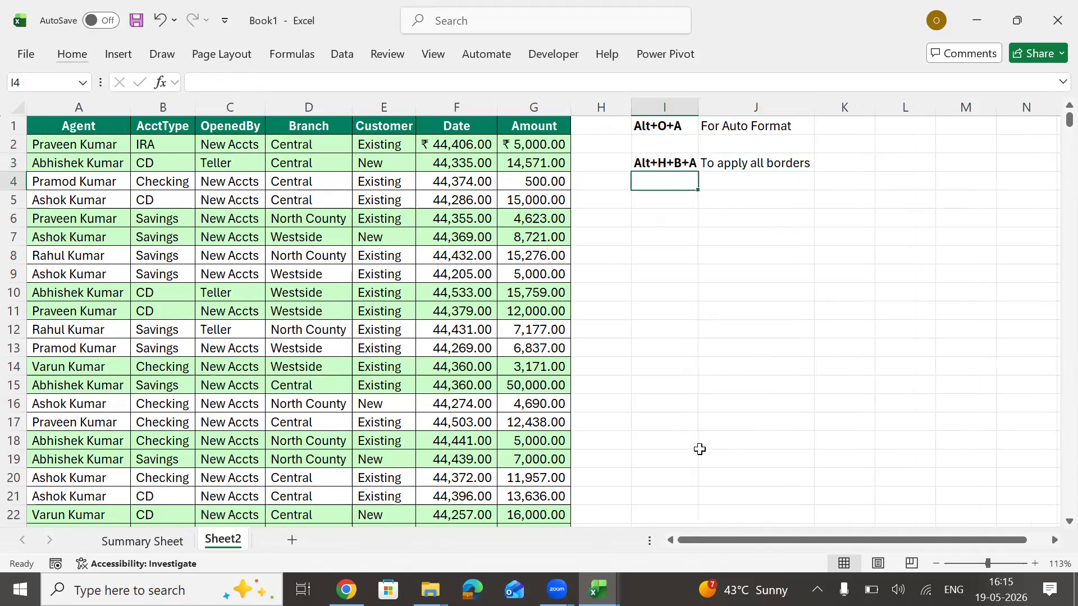
type("Alt+H+B+")
key("BackSpace")
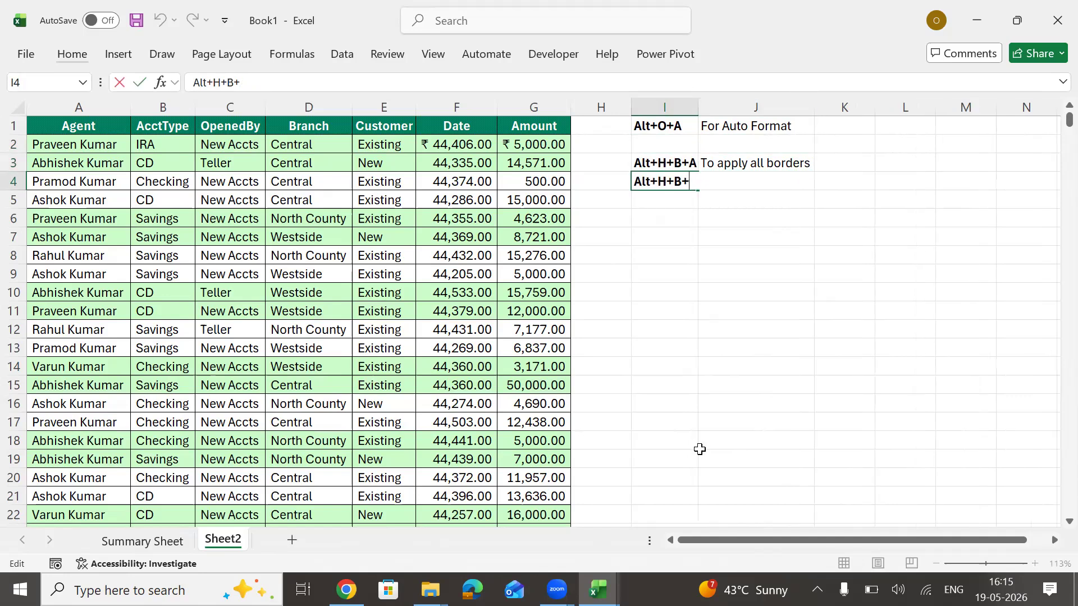
type("N")
key("Return")
key("Up")
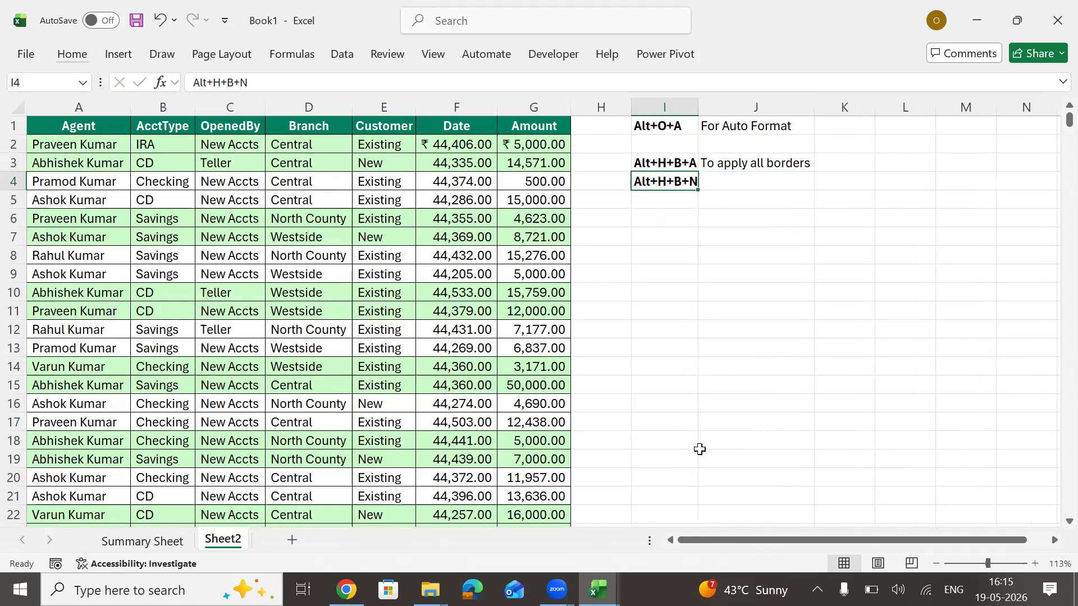
key("alt")
key("h")
key("o")
key("i")
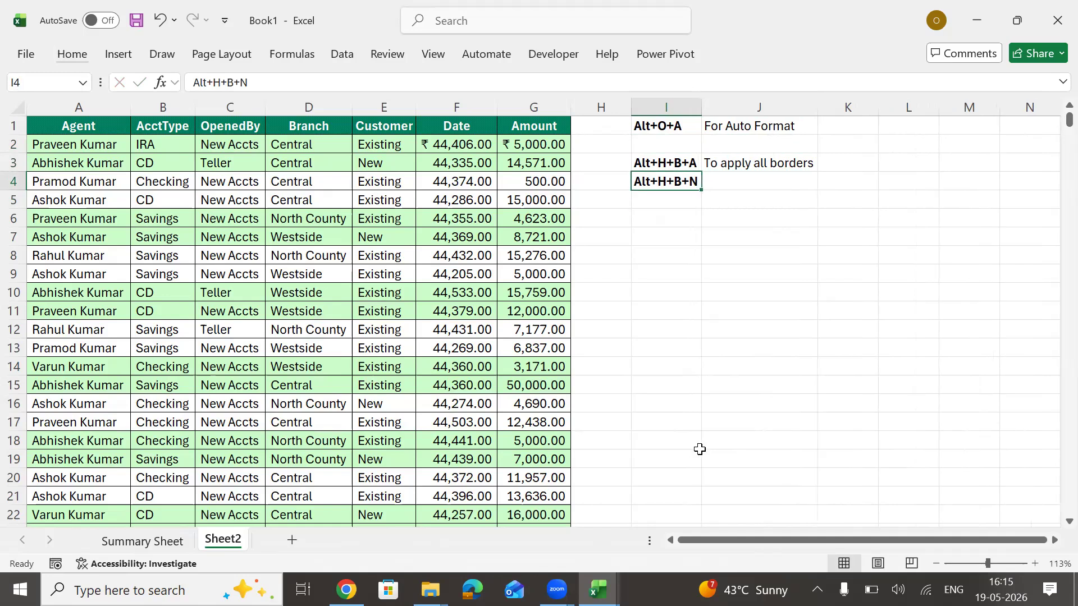
Enter "To remove all borders" in cell J4 and autofit column J to it
key("Right")
type("To remove")
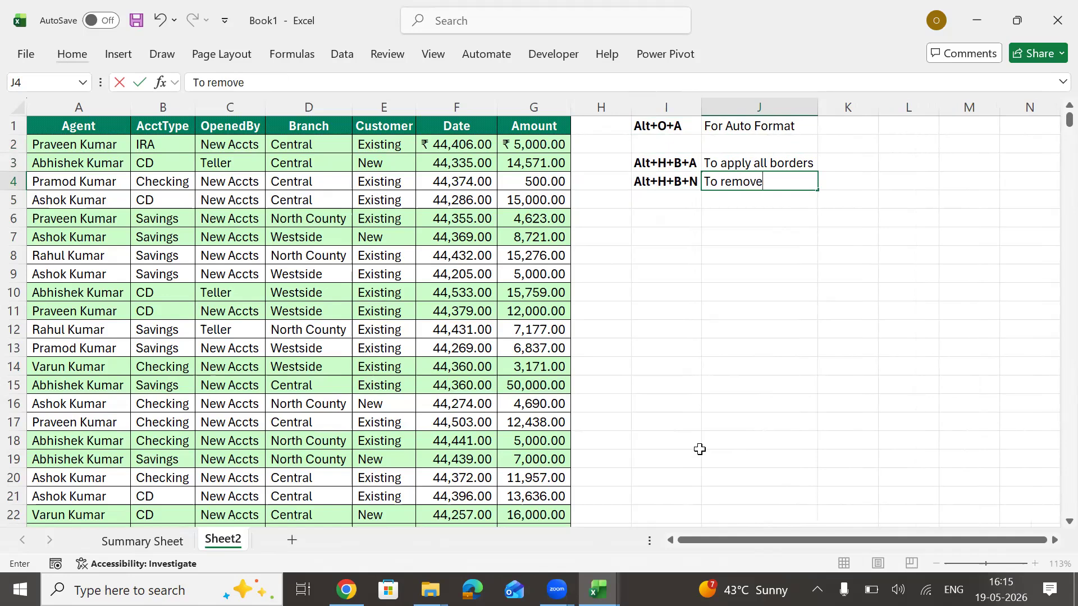
type(" all borders")
key("Return")
key("Up")
key("alt+h")
key("o")
key("i")
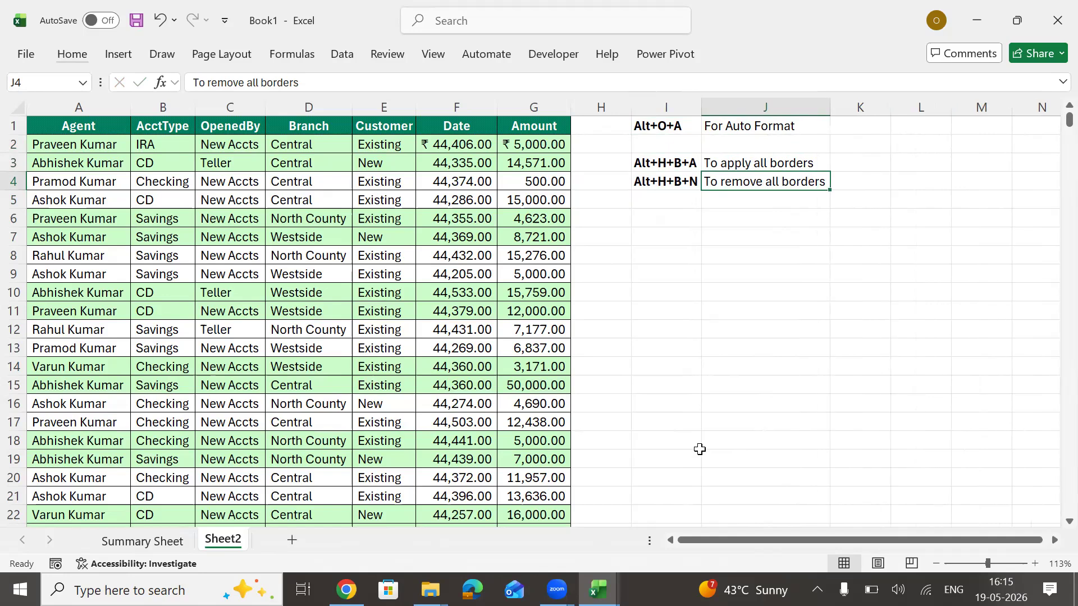
Apply all borders to the two border shortcut notes in I3:J4
key("Left")
key("Up")
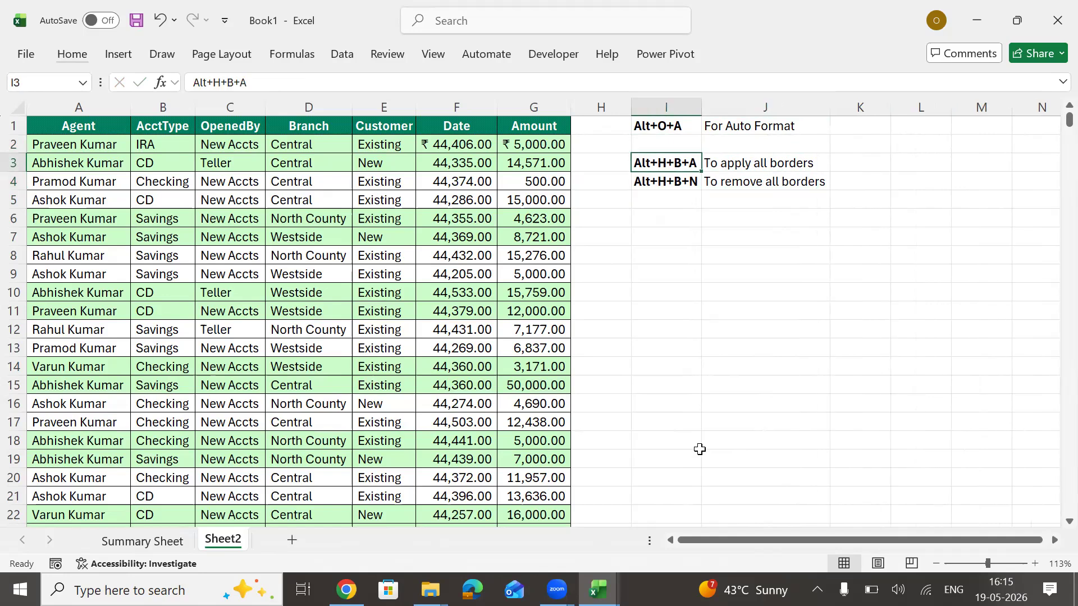
key("shift+Right")
key("shift+Down")
key("alt+h")
key("b")
key("a")
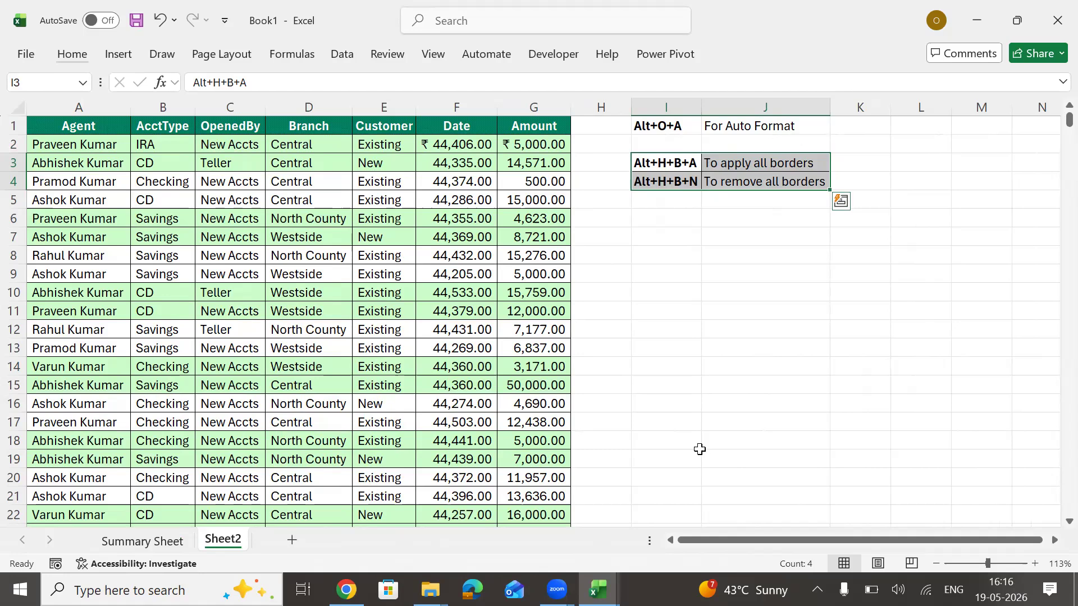
Remove all borders from the agent data table
key("Left")
key("Left")
key("Left")
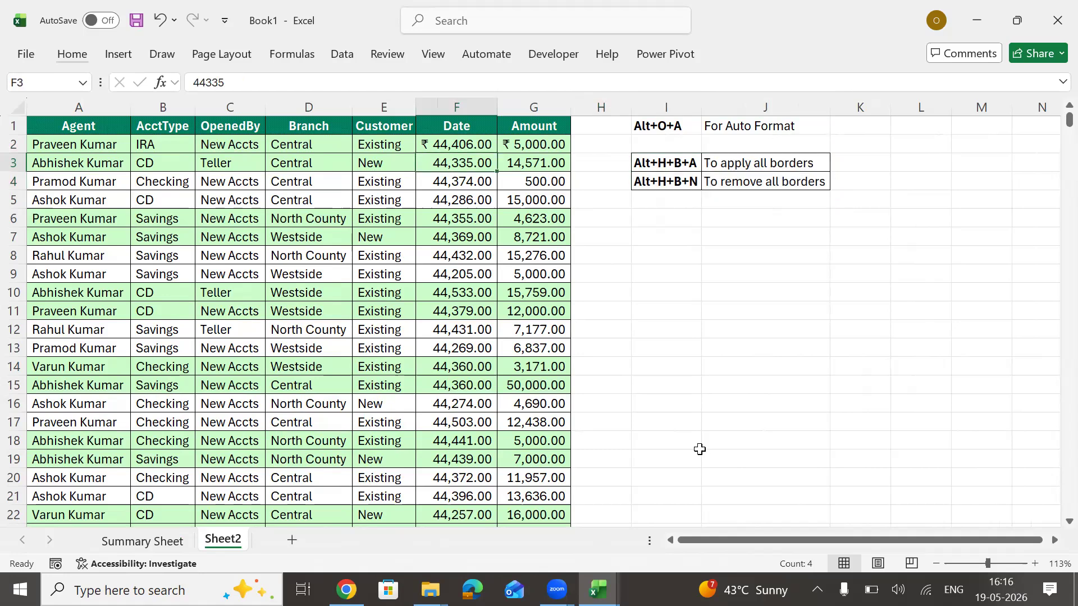
key("ctrl+a")
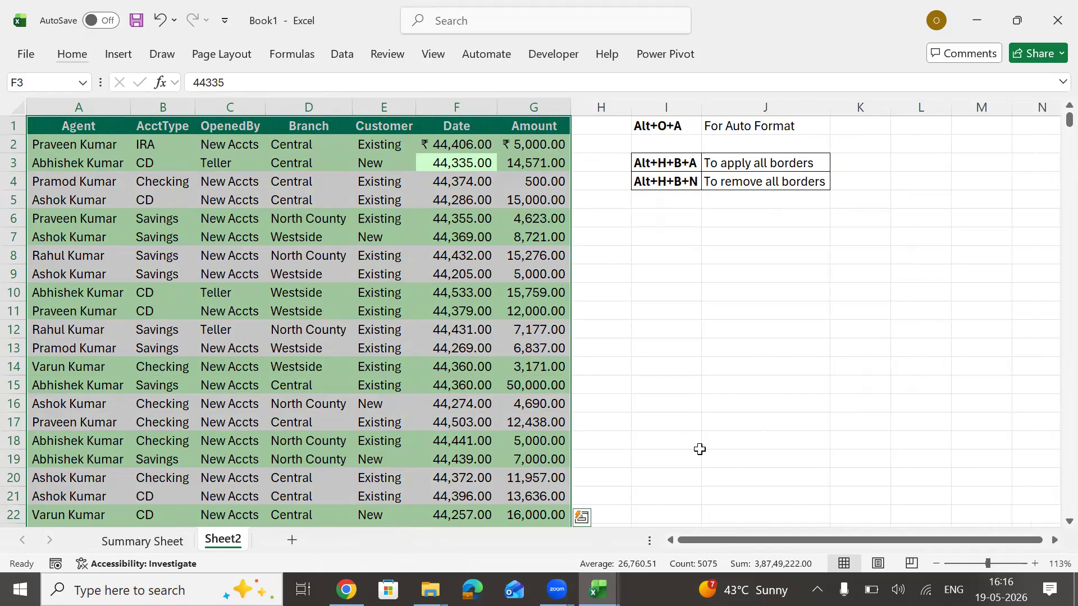
key("Down")
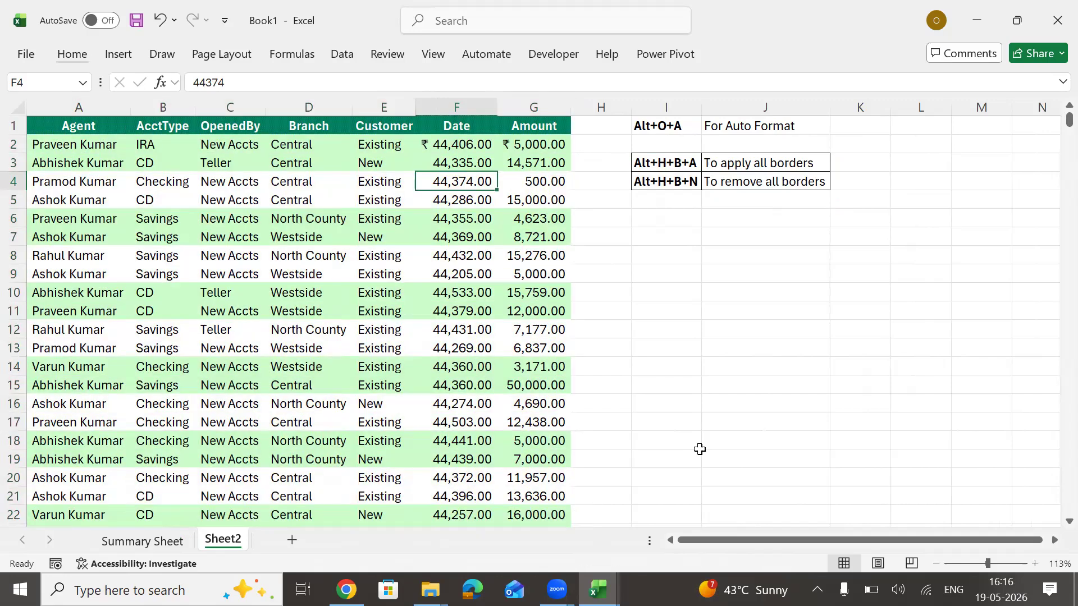
Apply all borders to the agent data table again
key("ctrl+a")
key("alt+h")
key("b")
key("a")
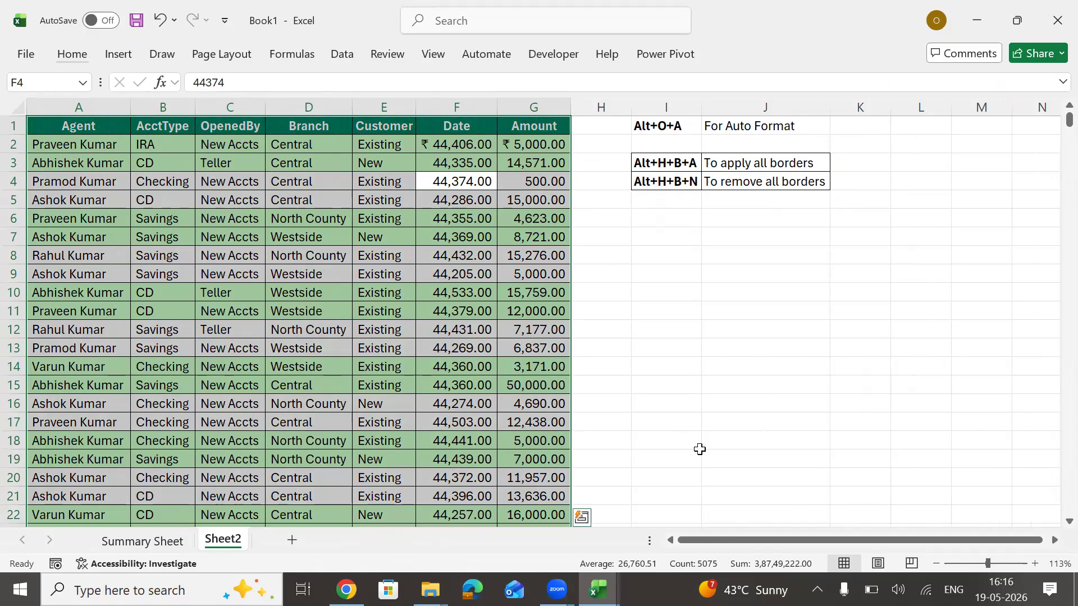
key("Right")
key("Right")
key("Right")
key("Down")
key("Down")
key("Down")
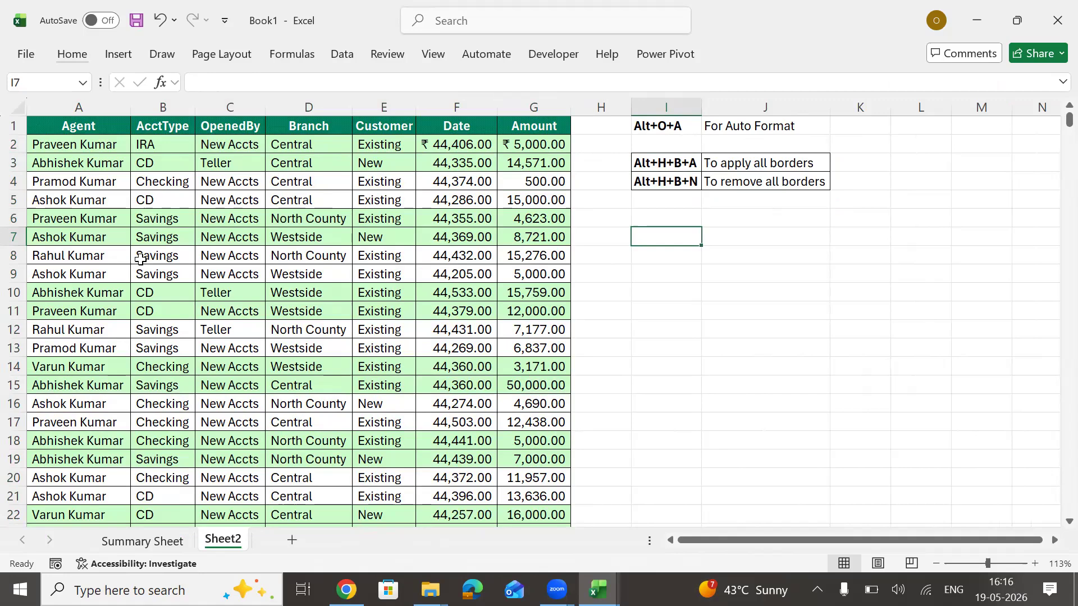
Delete only the contents of A1:G9 in the agent data table and undo the deletion
left_click_drag(73, 129, 517, 278)
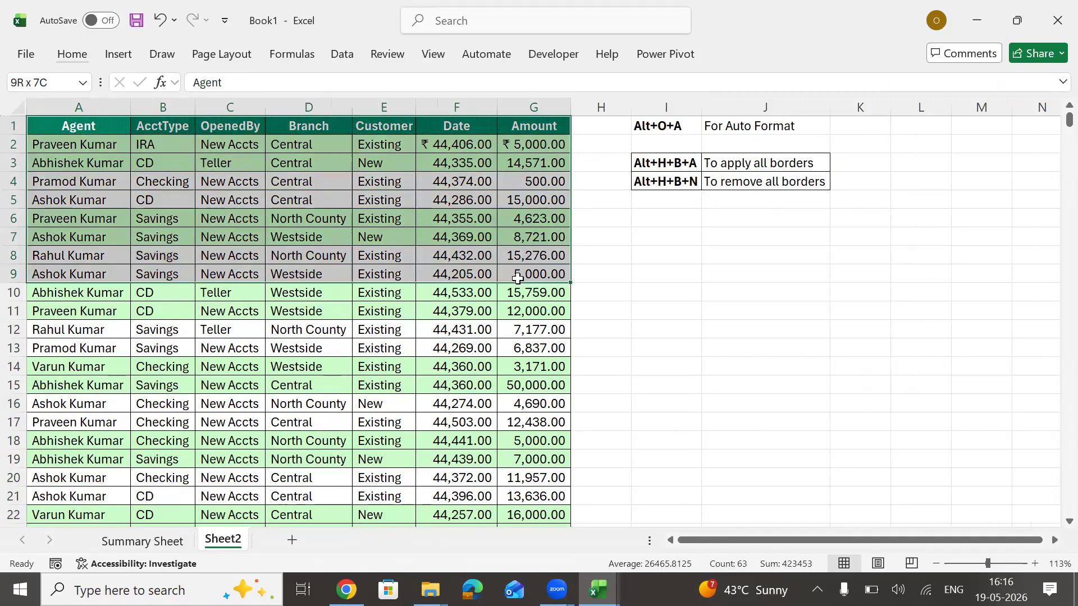
key("Delete")
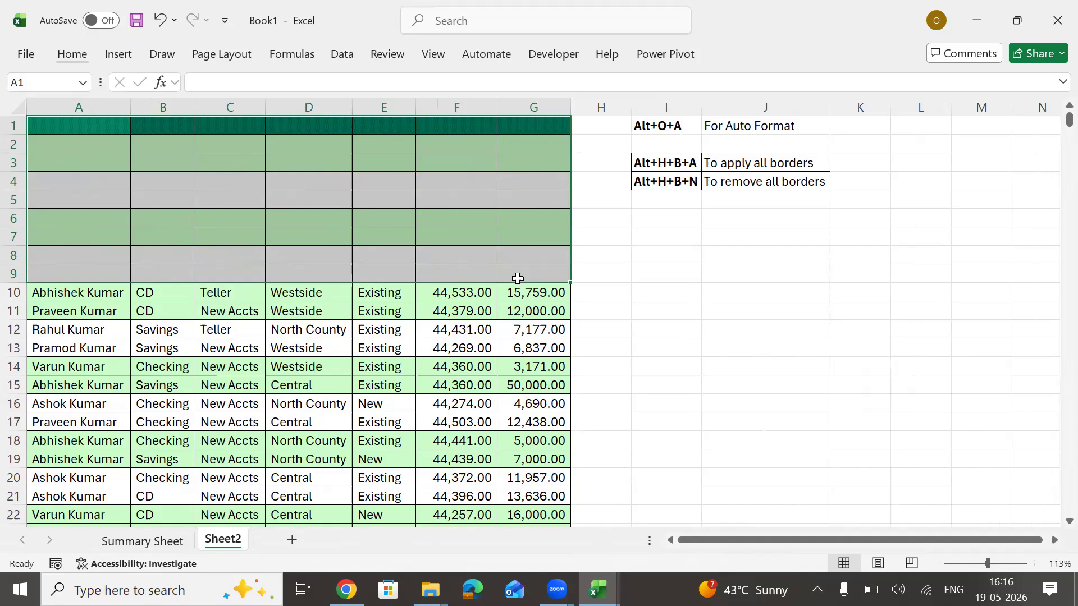
key("ctrl+Home")
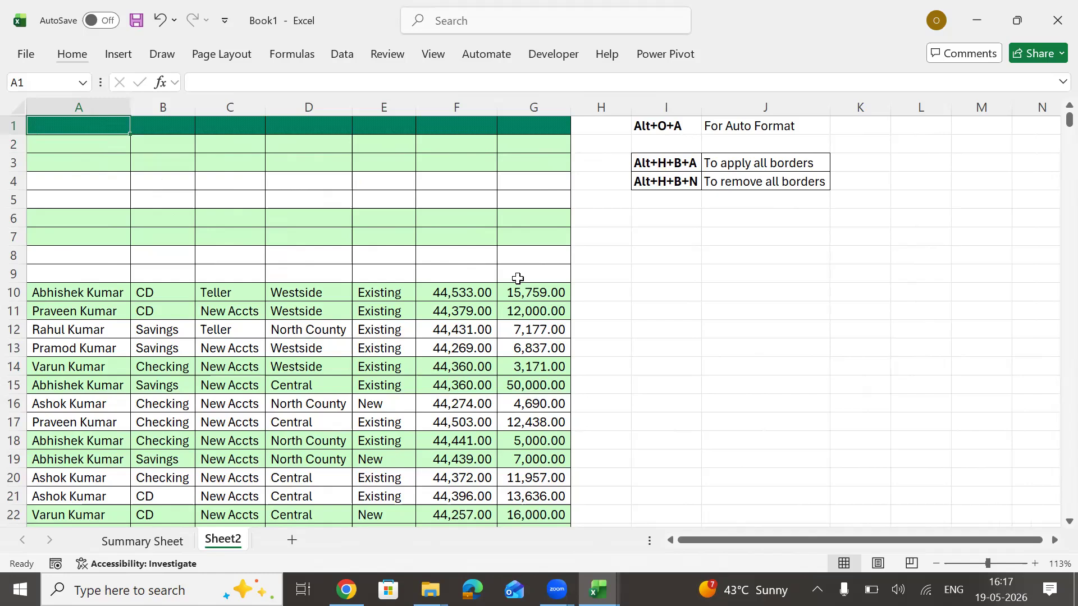
key("ctrl+z")
key("ctrl+z")
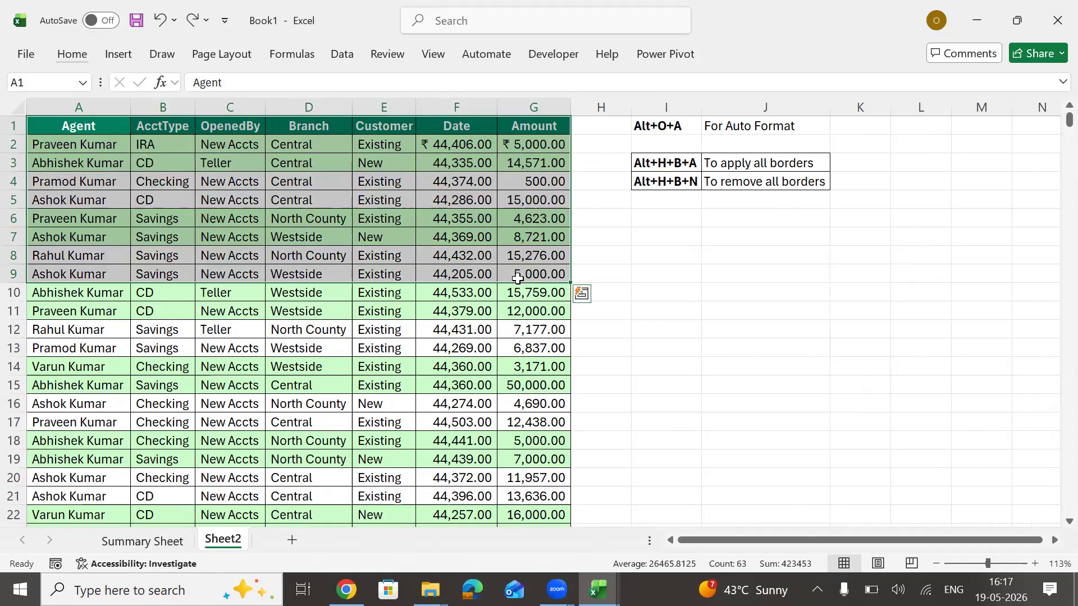
Enter the shortcut note Alt+H+E+A in cell I6
key("Right")
key("Right")
key("Right")
key("Right")
key("Right")
key("Right")
key("Right")
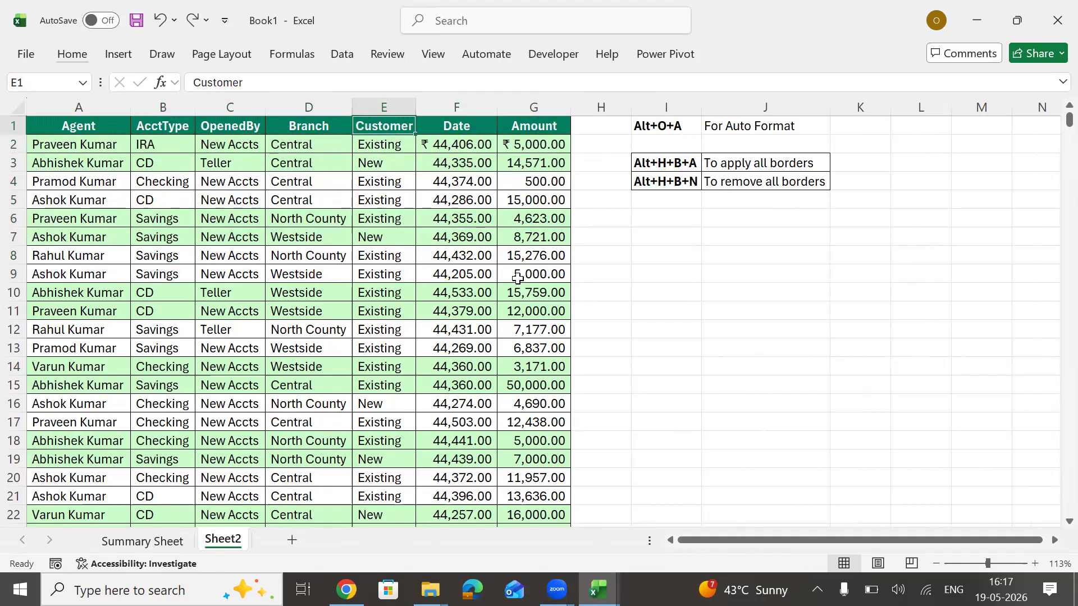
key("Right")
key("Down")
key("Down")
key("Down")
key("Down")
key("Down")
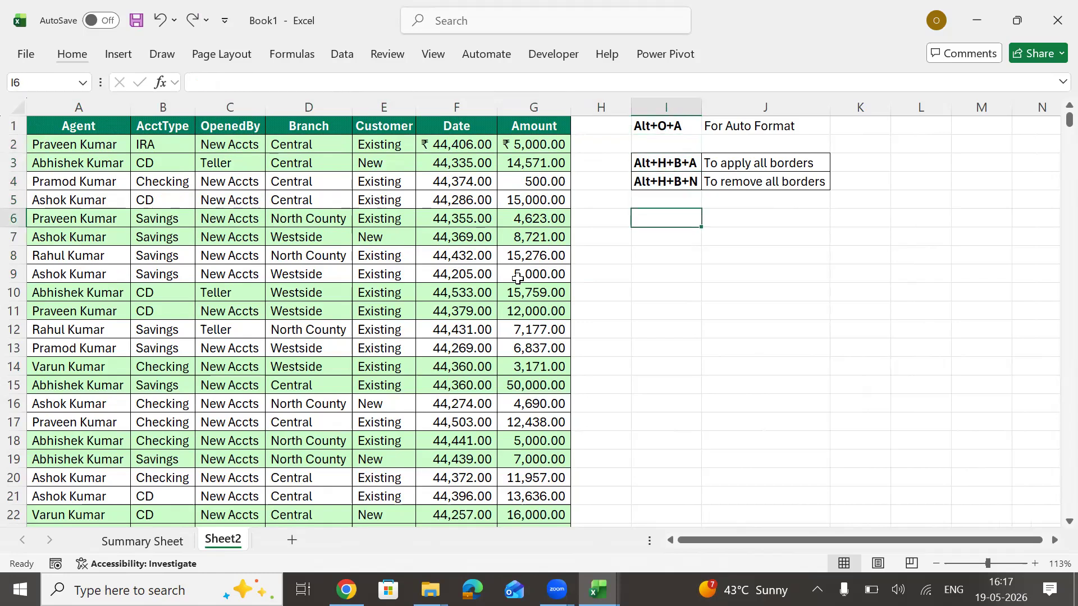
type("Alt+H+E+A")
key("Return")
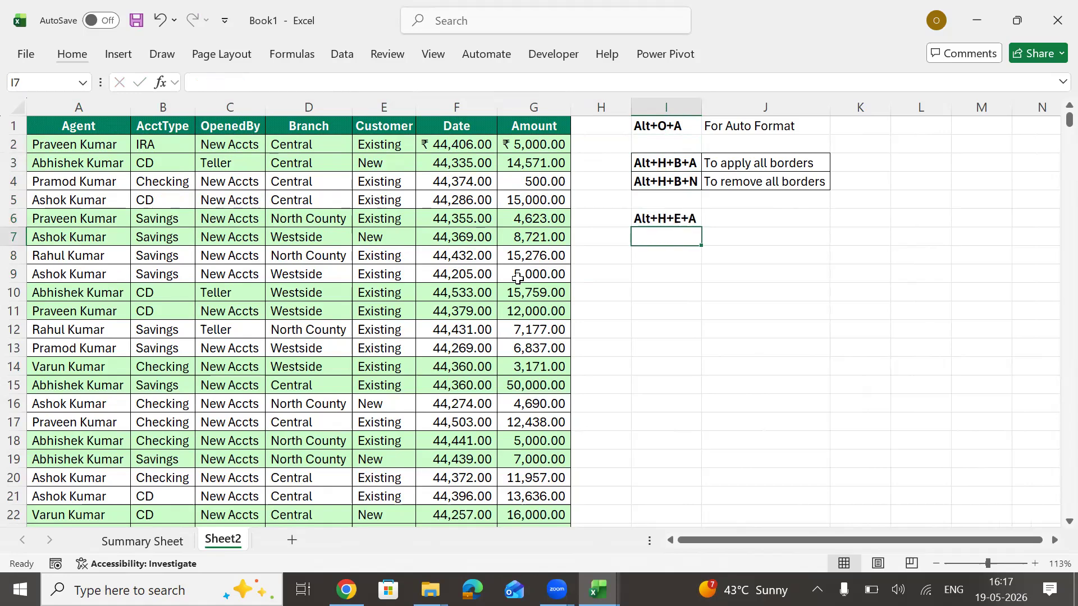
Enter the description "To delete everything" in cell J6 beside the Alt+H+E+A shortcut
key("Up")
key("Right")
type("To dle")
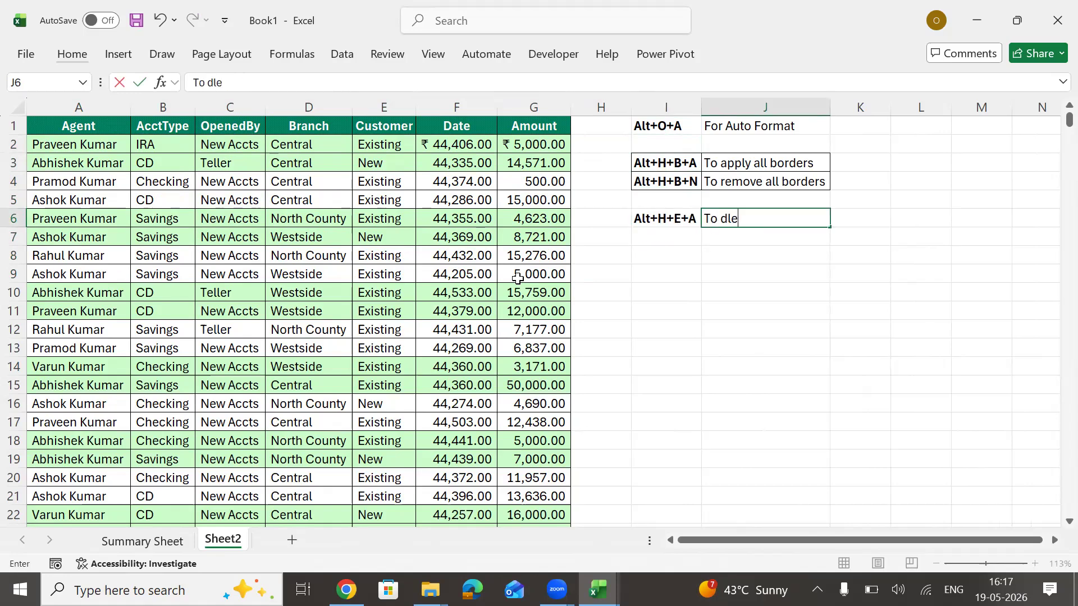
key("BackSpace")
key("BackSpace")
type("elete everything")
key("Return")
Apply all borders to the delete-everything shortcut note in I6:J6
key("Up")
key("Left")
key("shift+Right")
key("alt")
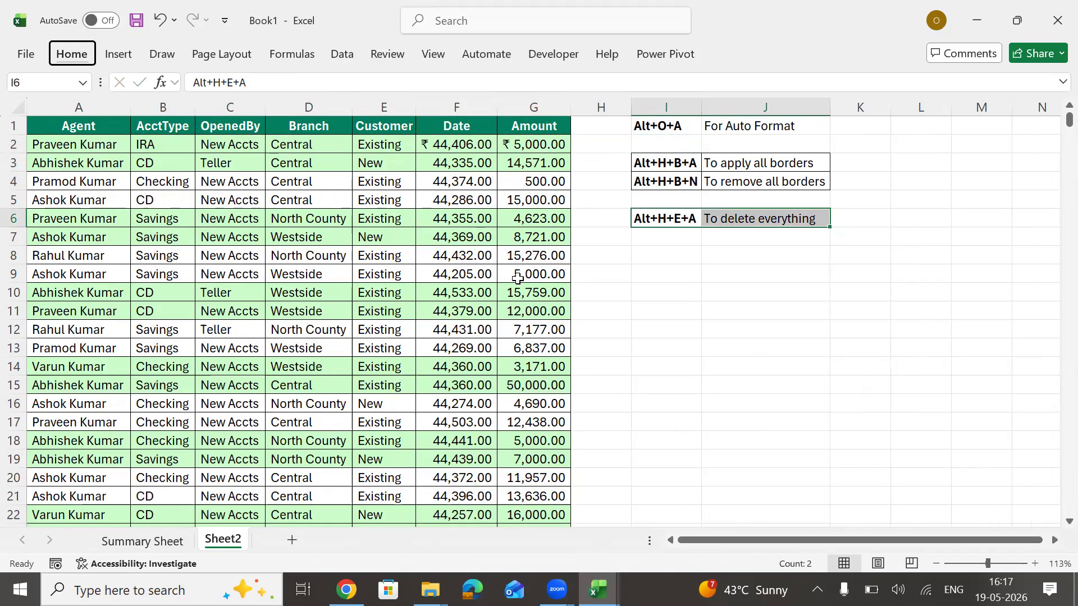
key("Escape")
key("Home")
key("ctrl+Home")
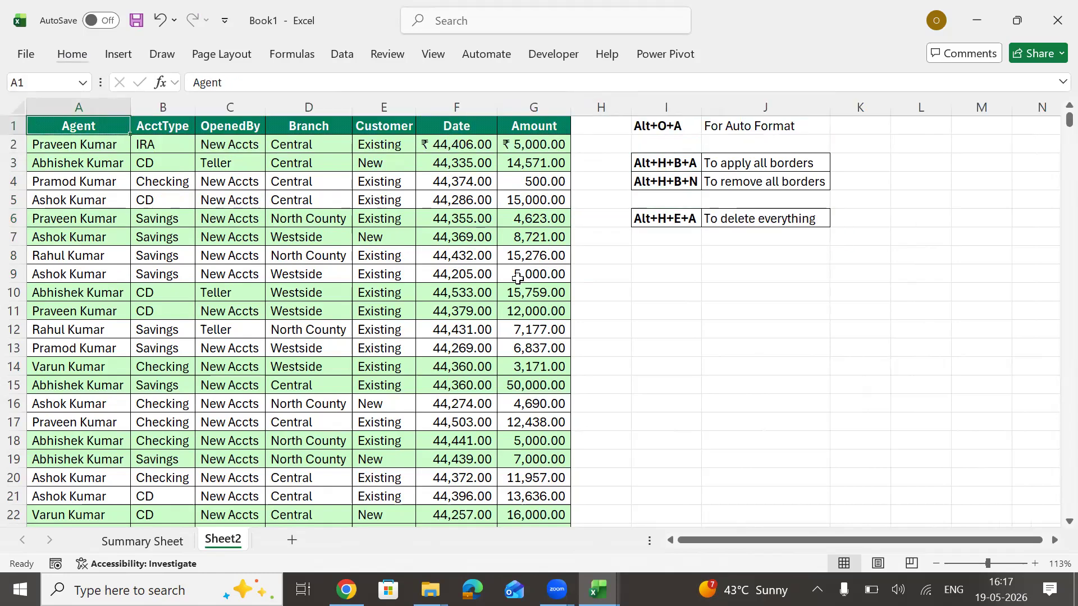
key("shift+Right")
key("shift+Right")
key("shift+Right")
key("shift+Right")
key("shift+Right")
key("shift+Right")
key("shift+Down")
key("shift+Down")
key("shift+Down")
key("shift+Down")
key("shift+Down")
key("shift+Down")
key("shift+Down")
key("shift+Down")
key("shift+Down")
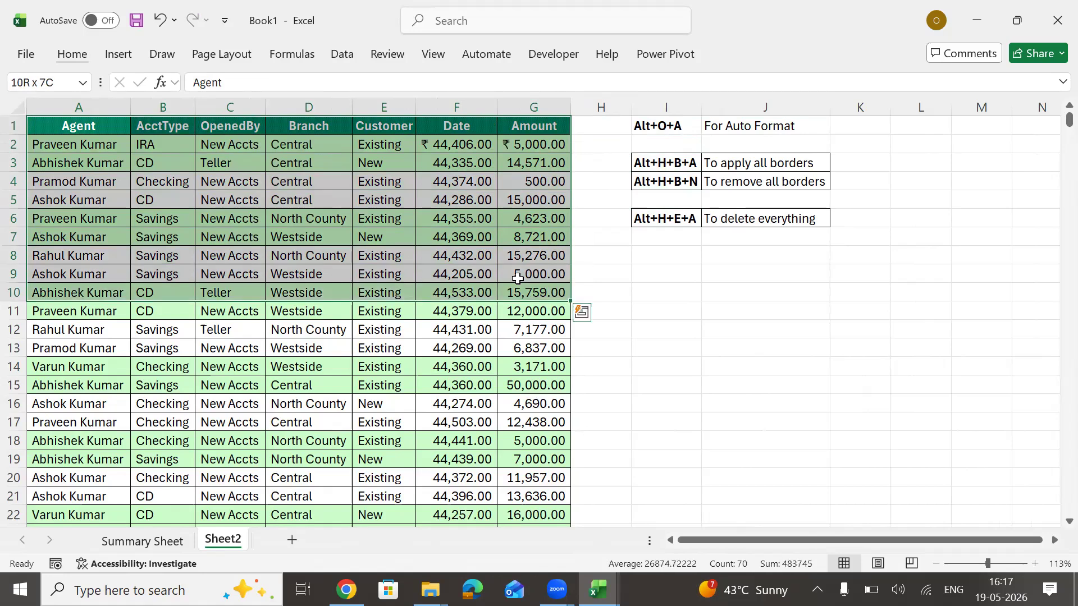
Clear everything, both contents and formatting, from A1:G8 of the agent data table
key("ctrl+Home")
key("shift+Right")
key("shift+Right")
key("shift+Right")
key("shift+Right")
key("shift+Right")
key("shift+Right")
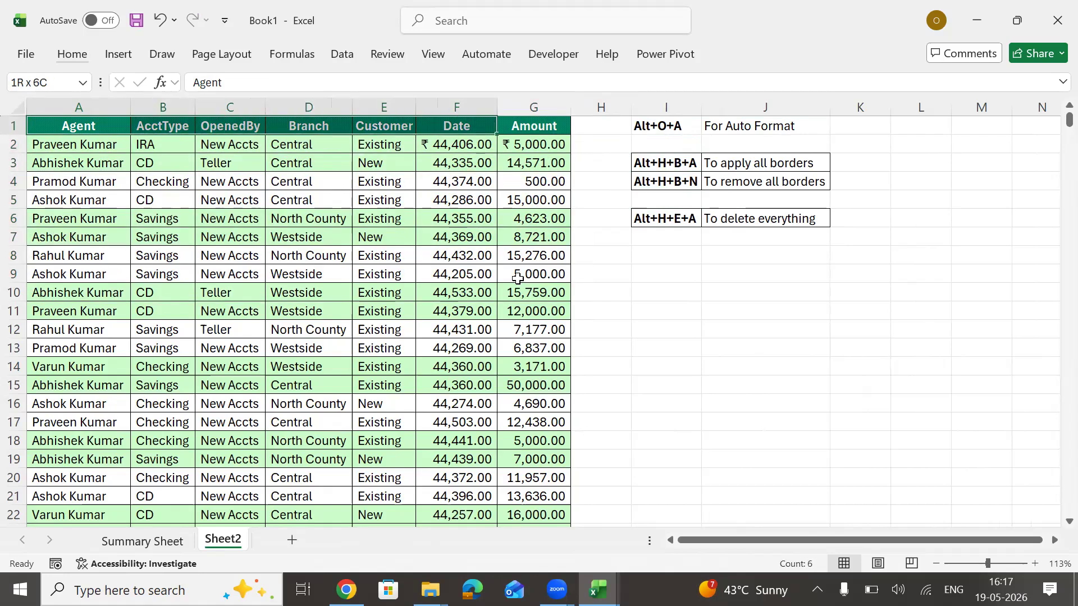
key("shift+Down")
key("shift+Down")
key("shift+Down")
key("shift+Down")
key("shift+Down")
key("shift+Down")
key("shift+Down")
key("ctrl+c")
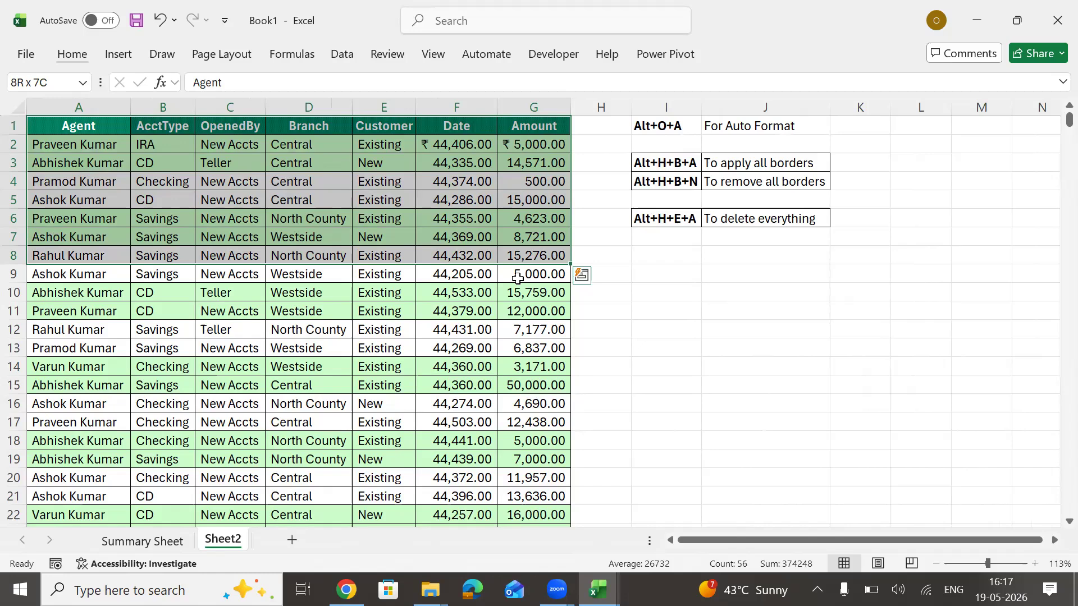
key("alt+h+e+a")
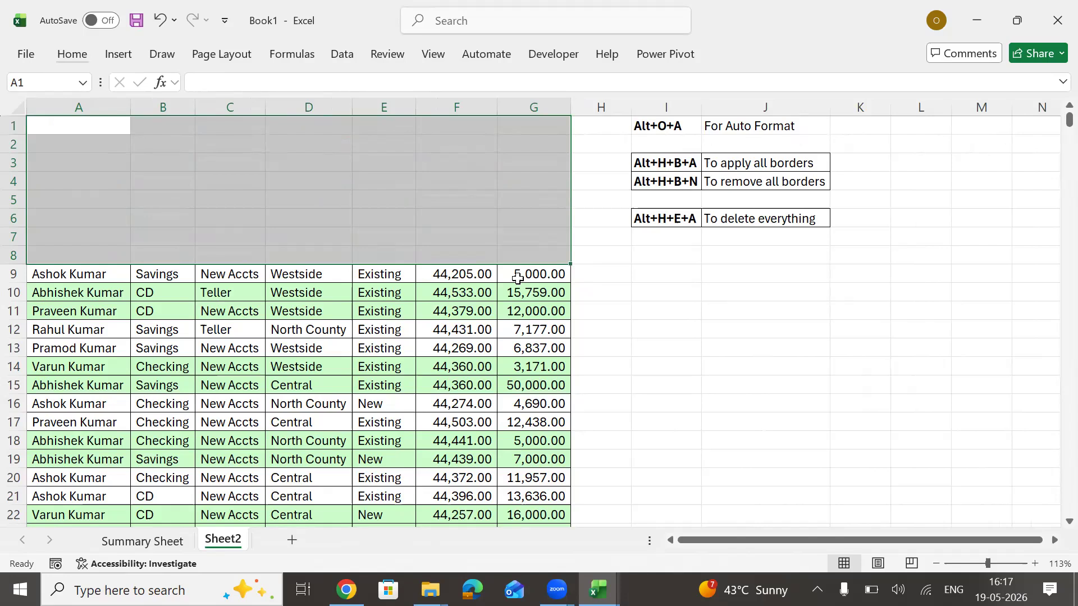
Restore the cleared data and formatting in A1:G8 of the agent table
key("ctrl+Home")
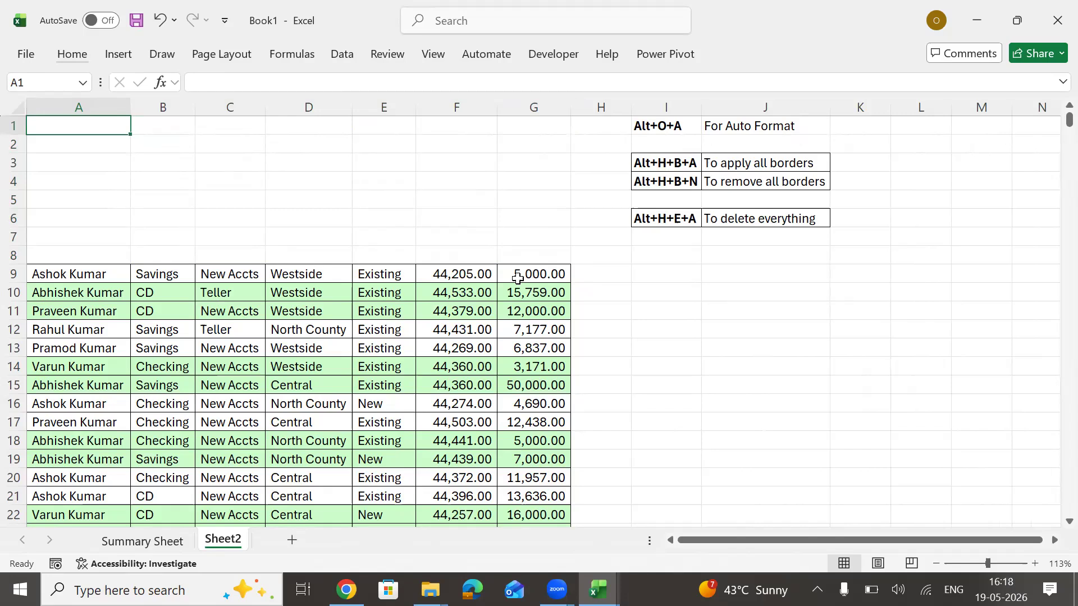
key("ctrl+v")
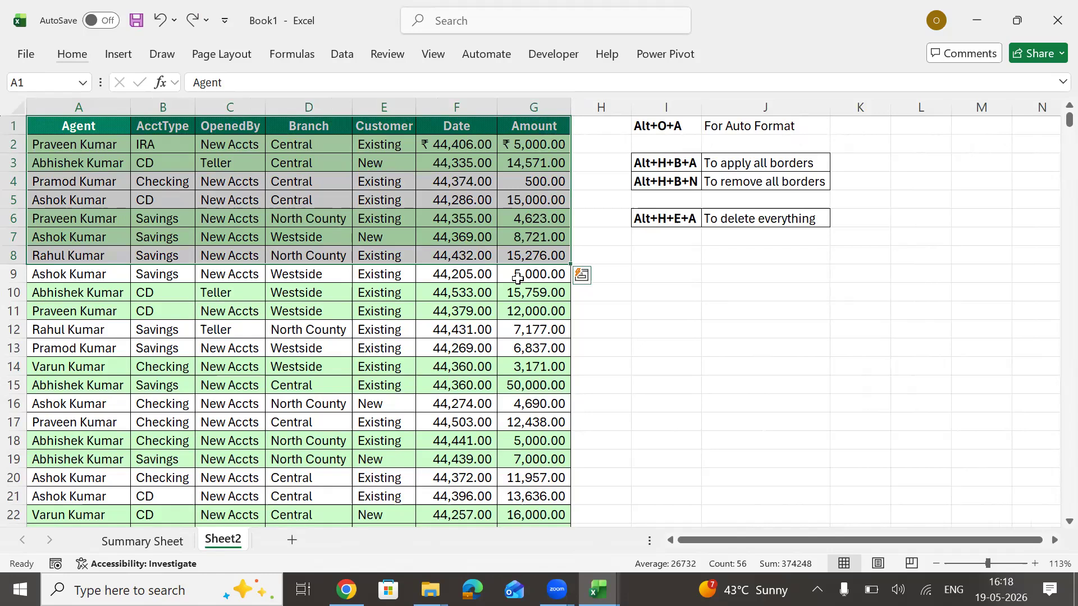
key("ctrl+Home")
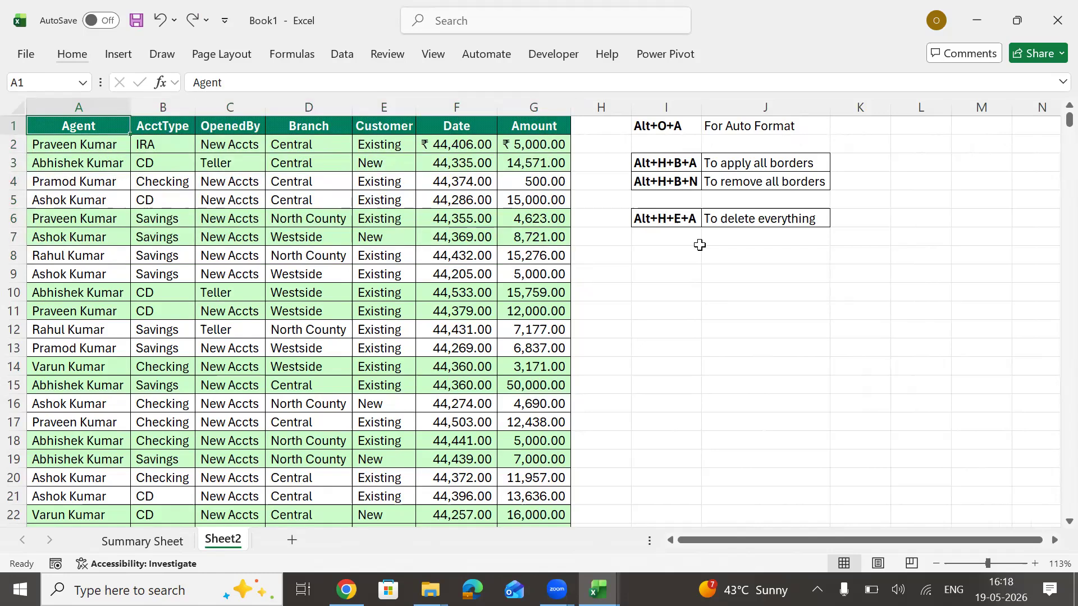
left_click(665, 237)
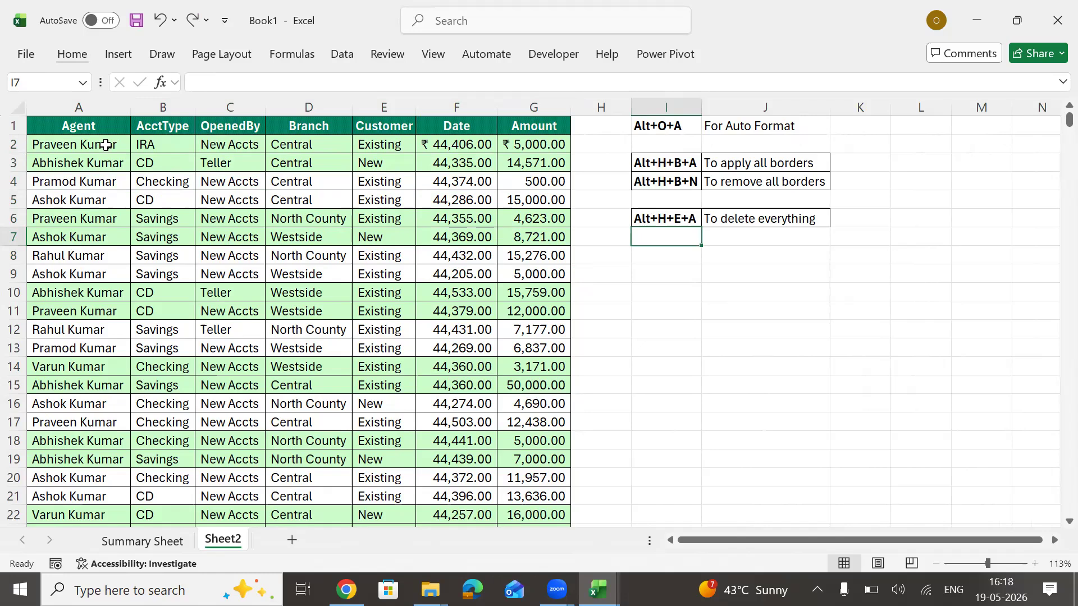
Clear only the formats from A1:G11 of the agent data table
left_click_drag(108, 127, 534, 304)
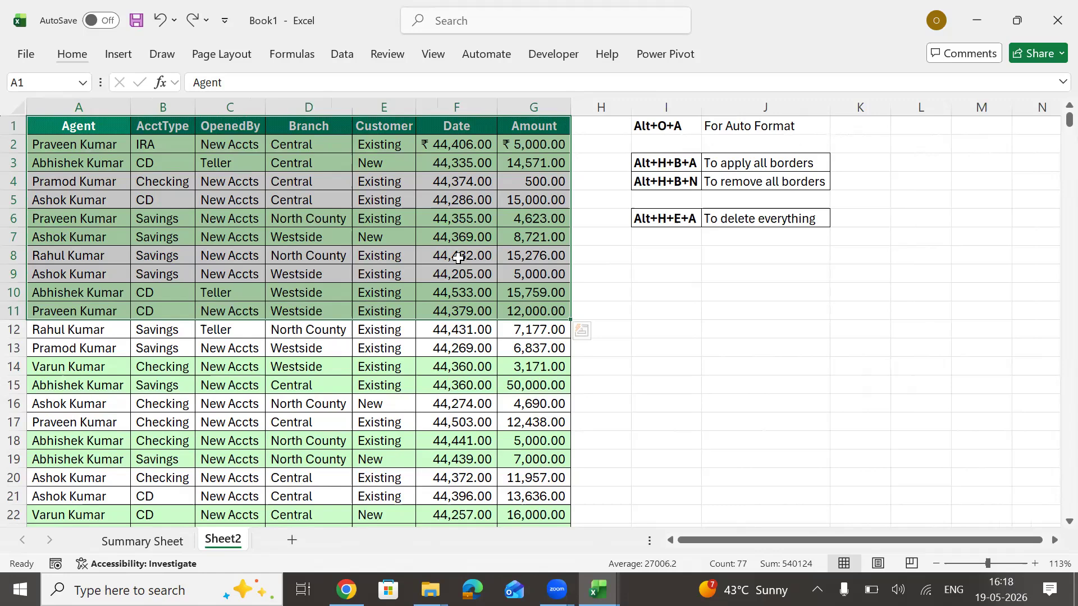
key("alt")
key("h")
key("e")
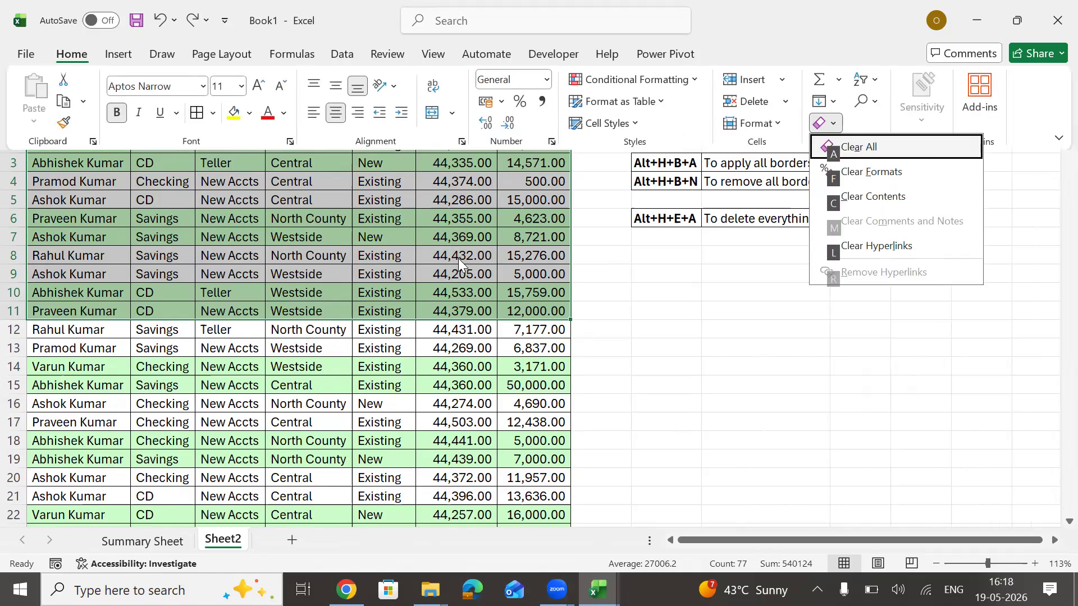
key("f")
left_click(458, 258)
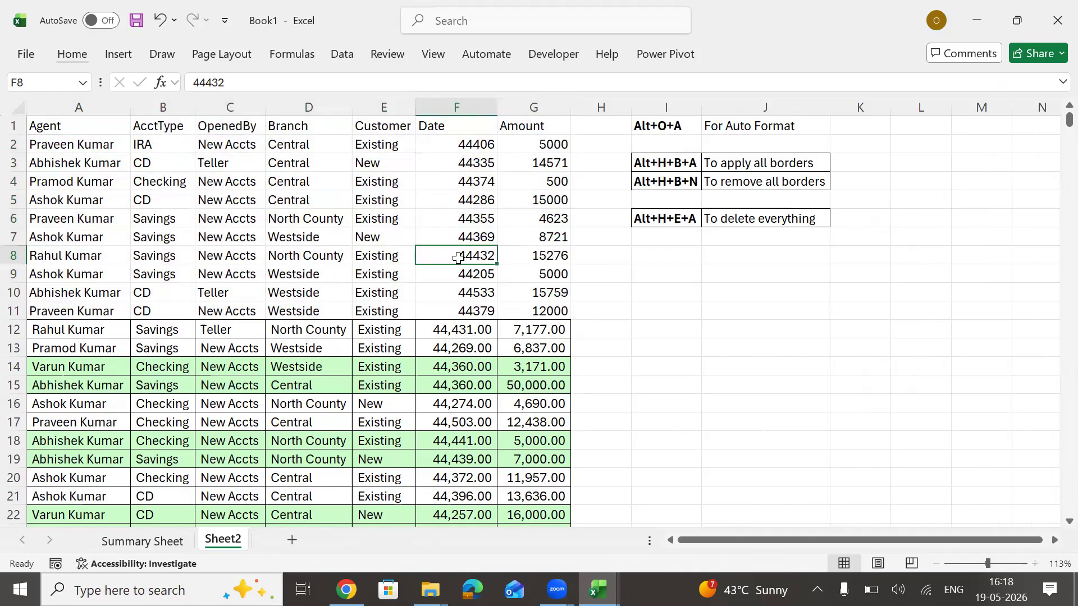
Enter the shortcut note Alt+H+E+F in cell I7 and make it bold
left_click(680, 236)
type("Alt+H+E+F")
key("Return")
key("Up")
key("ctrl+b")
key("Right")
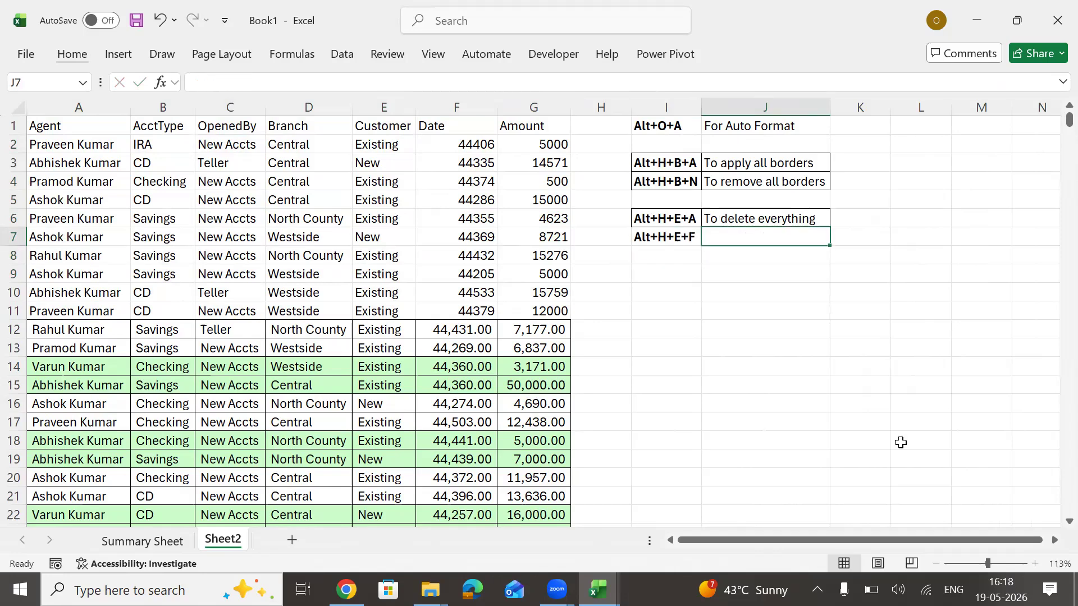
Enter the description "To delete formatting" in cell J7 beside the Alt+H+E+F shortcut
type("To dlet")
key("BackSpace")
key("BackSpace")
key("BackSpace")
type("elete")
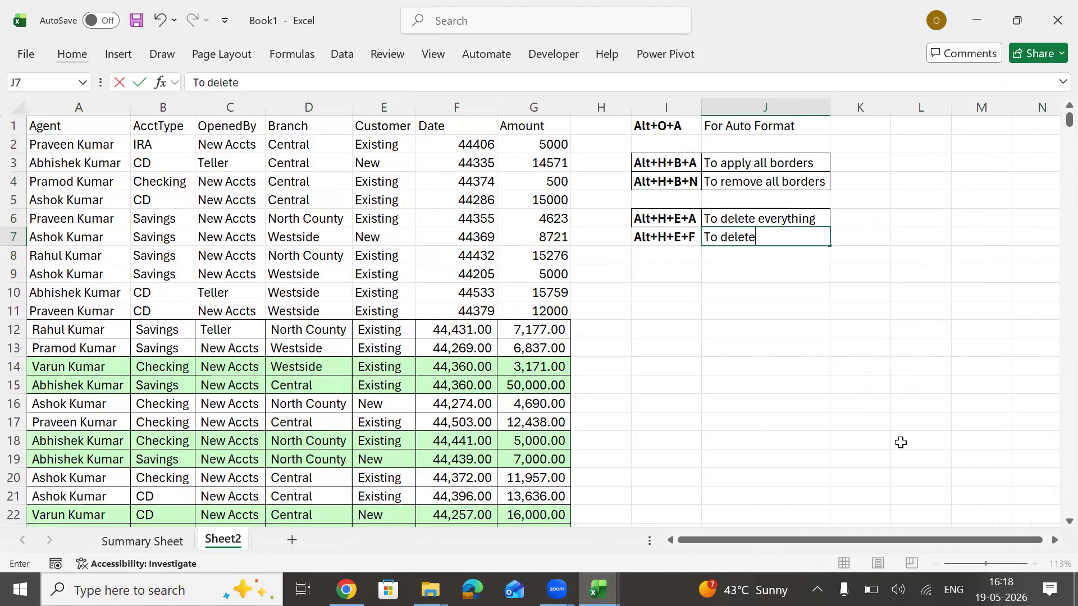
type(" everything")
key("BackSpace")
key("BackSpace")
key("BackSpace")
key("BackSpace")
key("BackSpace")
key("BackSpace")
key("BackSpace")
key("BackSpace")
key("BackSpace")
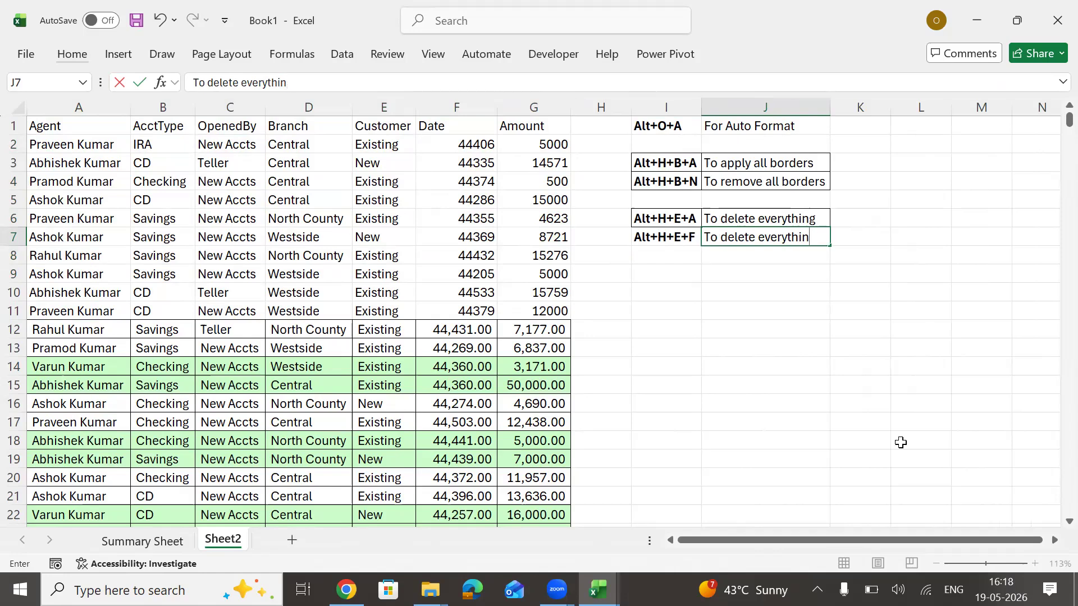
key("BackSpace")
type("formting")
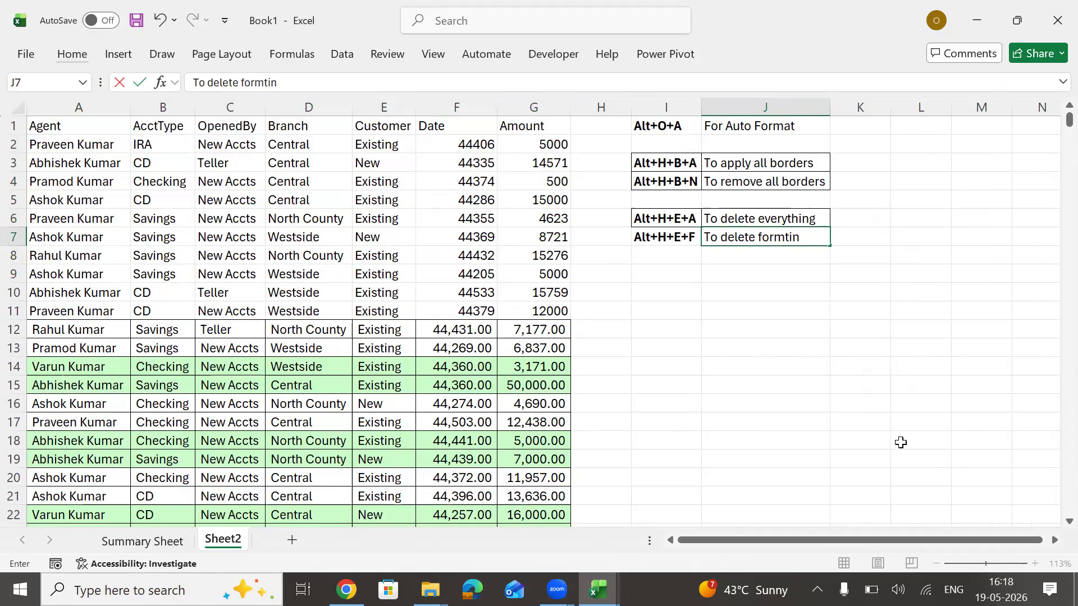
key("BackSpace")
key("BackSpace")
key("BackSpace")
key("BackSpace")
type("atting")
key("Return")
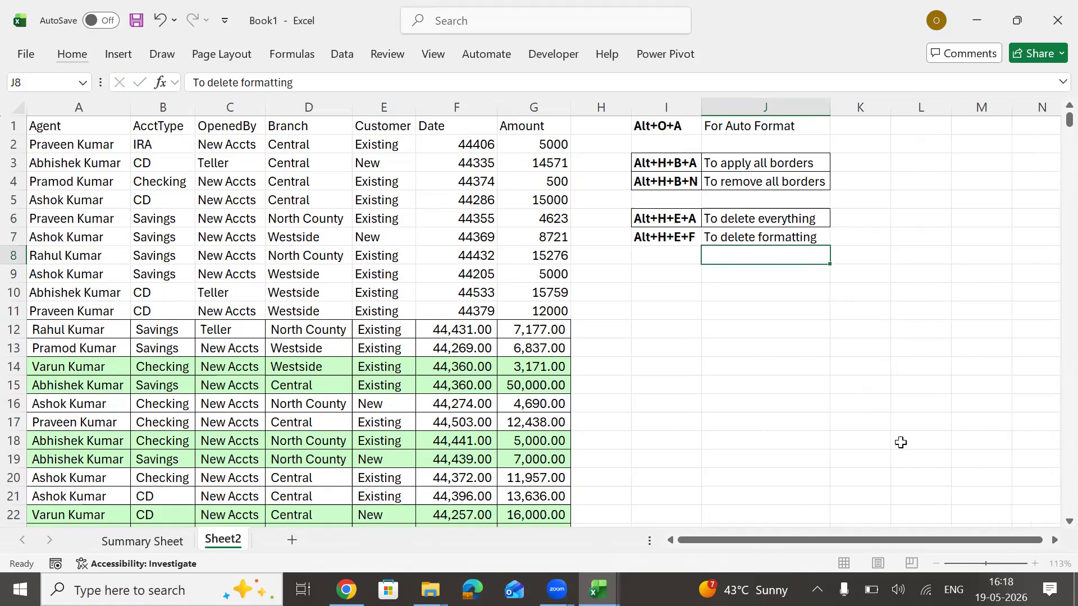
Apply all borders to the delete-formatting shortcut note in I7:J7
key("Up")
key("Left")
key("shift+Right")
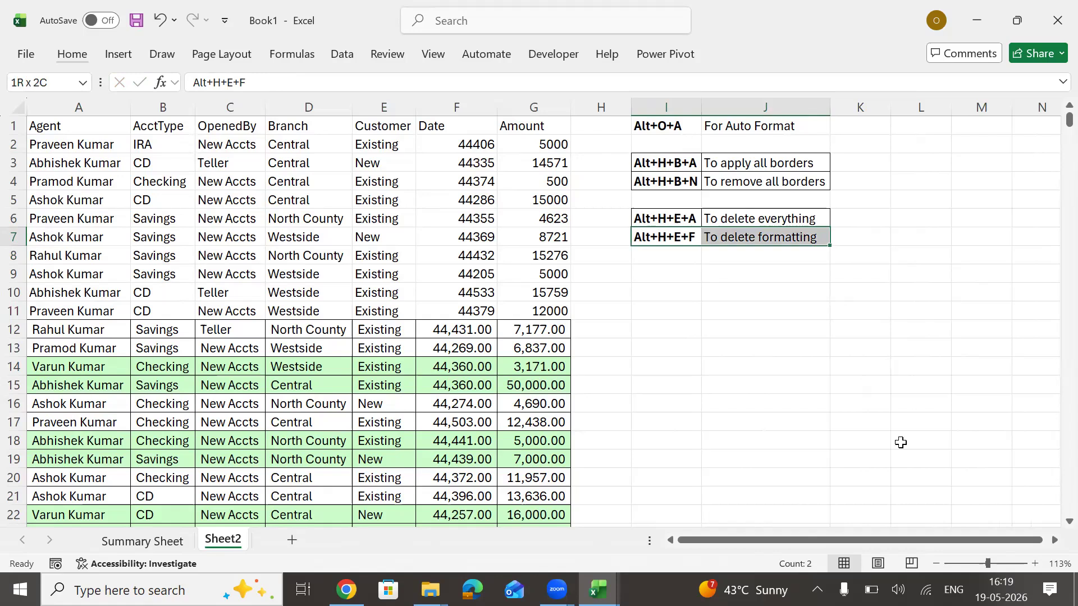
key("alt")
key("h")
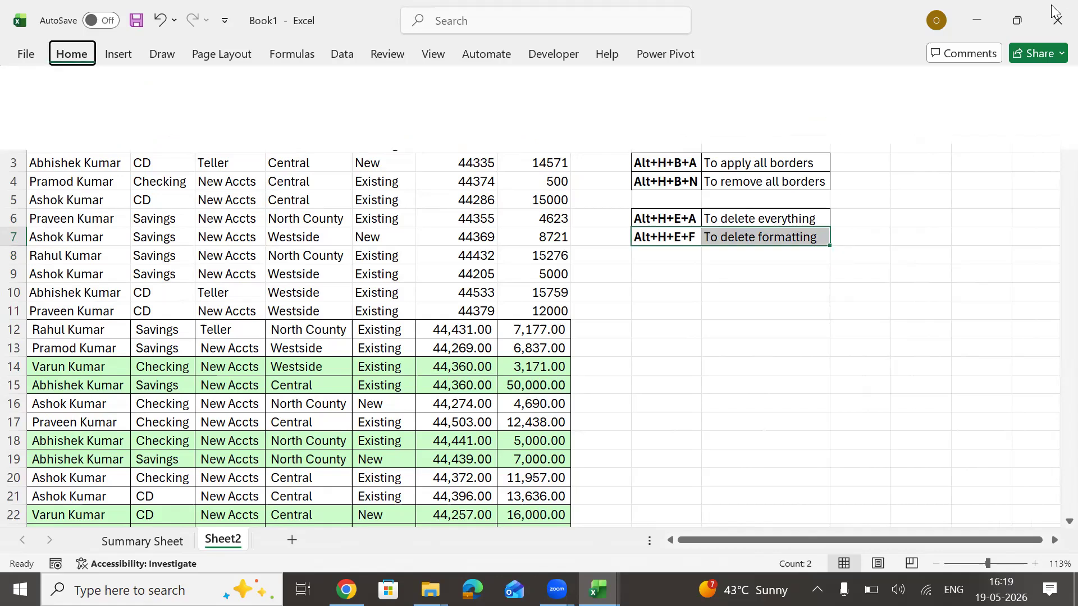
key("b")
key("a")
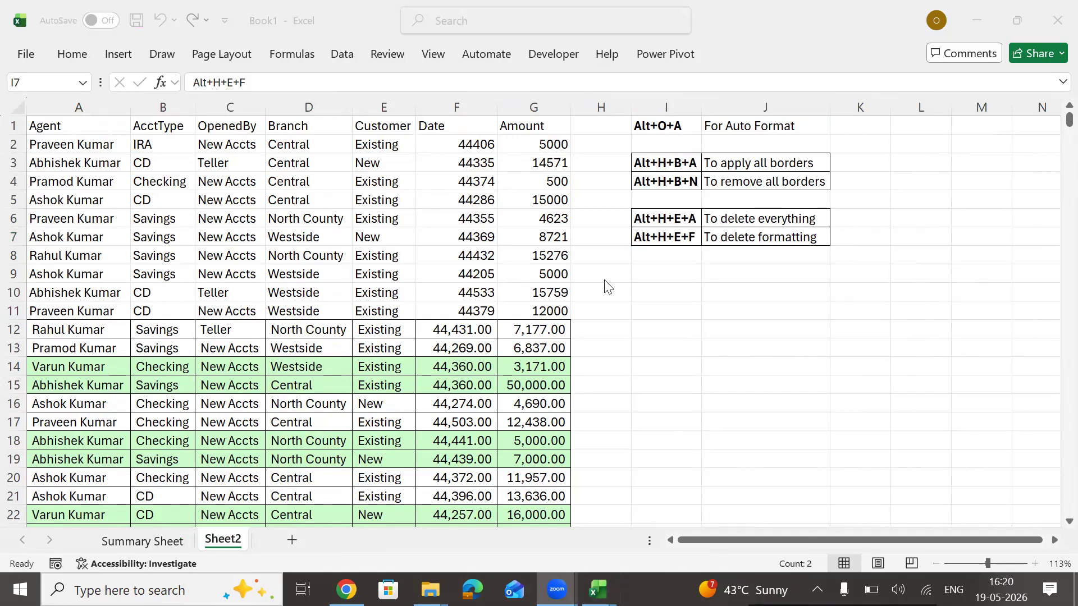
Undo the bordered shortcut note in I7:J7 and the clearing of formats in A1:G11
left_click(538, 236)
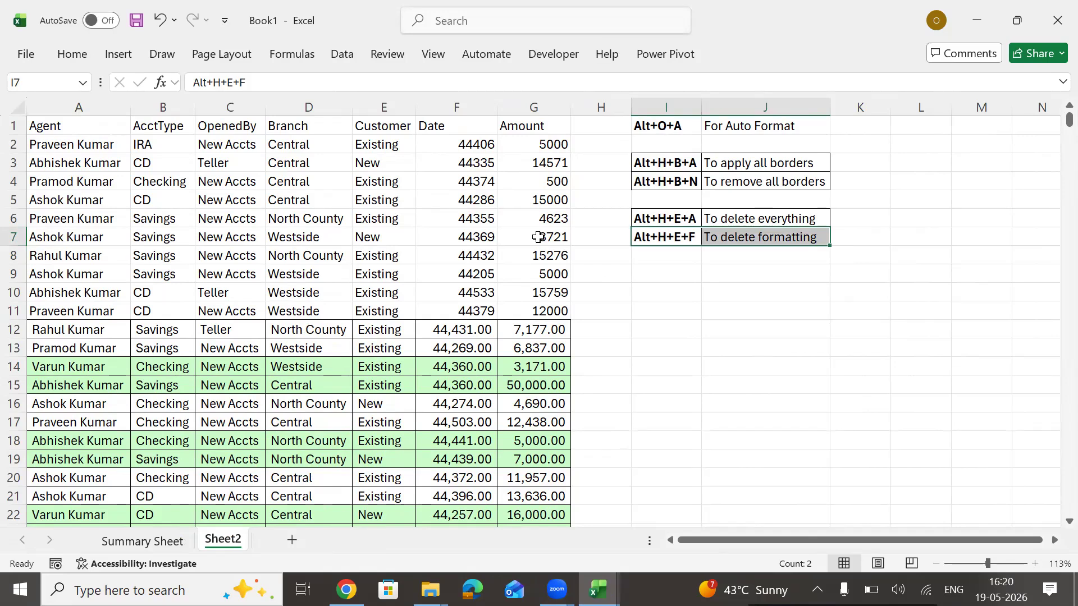
key("ctrl+z")
left_click(687, 274)
key("ctrl+z")
key("ctrl+z")
key("ctrl+z")
key("ctrl+z")
key("ctrl+z")
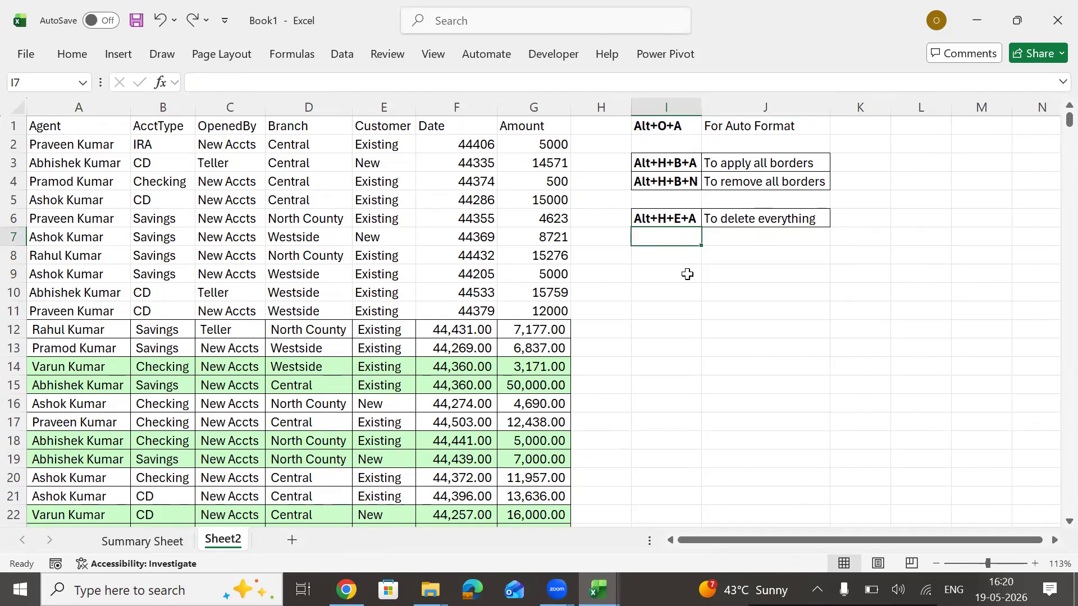
Enter the shortcut note Alt+H+E+F in cell I7 below the Alt+H+E+A shortcut
left_click(685, 248)
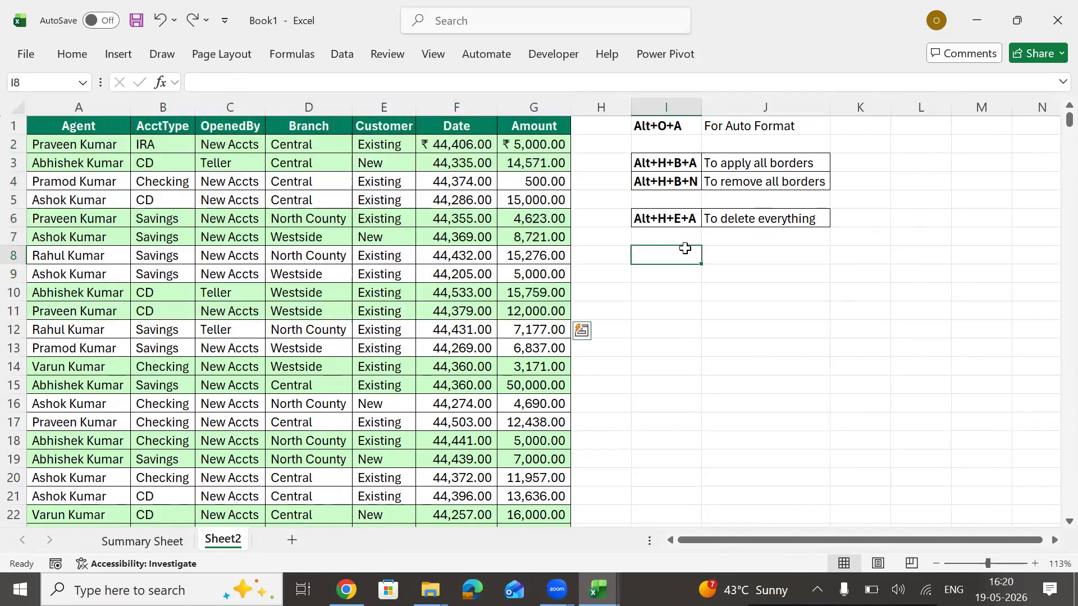
type("Alt+H+")
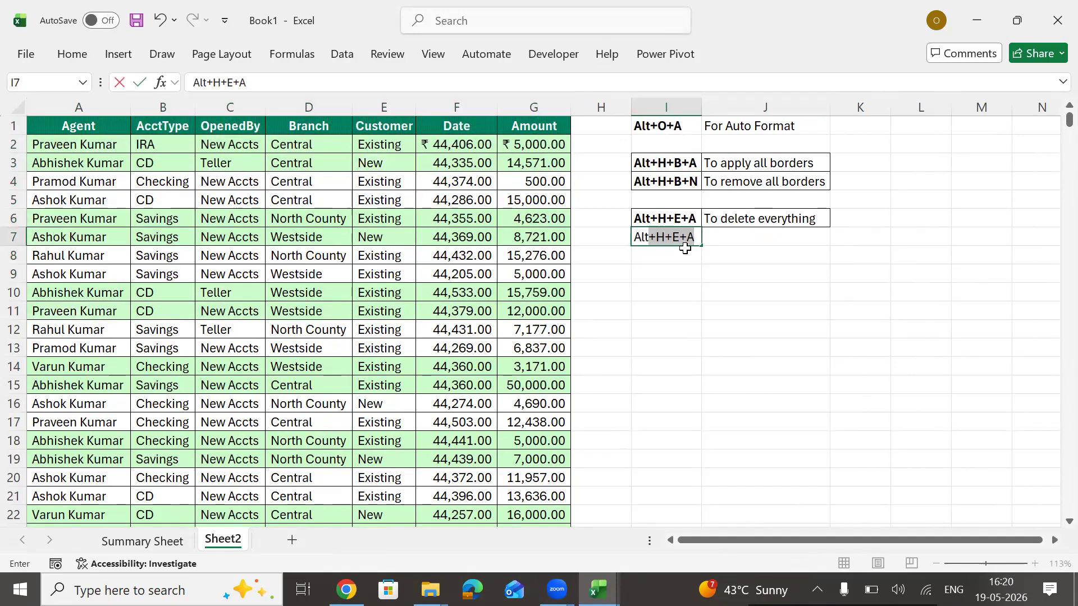
type("E+F")
key("Tab")
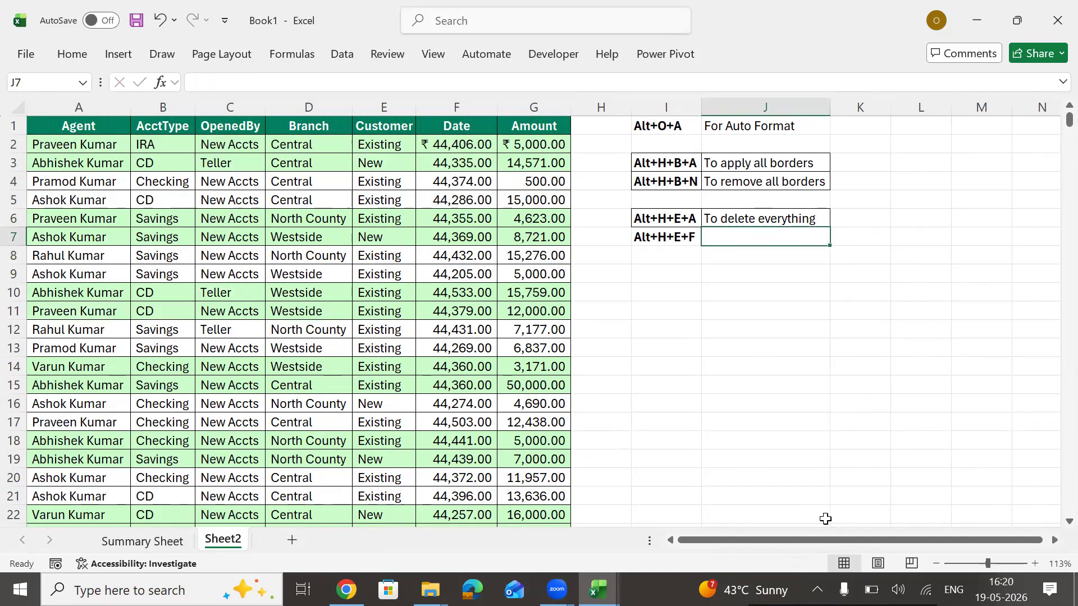
Enter the description "To delete Formatting" in cell J7
type("To dleete")
key("BackSpace")
key("BackSpace")
key("BackSpace")
key("BackSpace")
key("BackSpace")
type("elete")
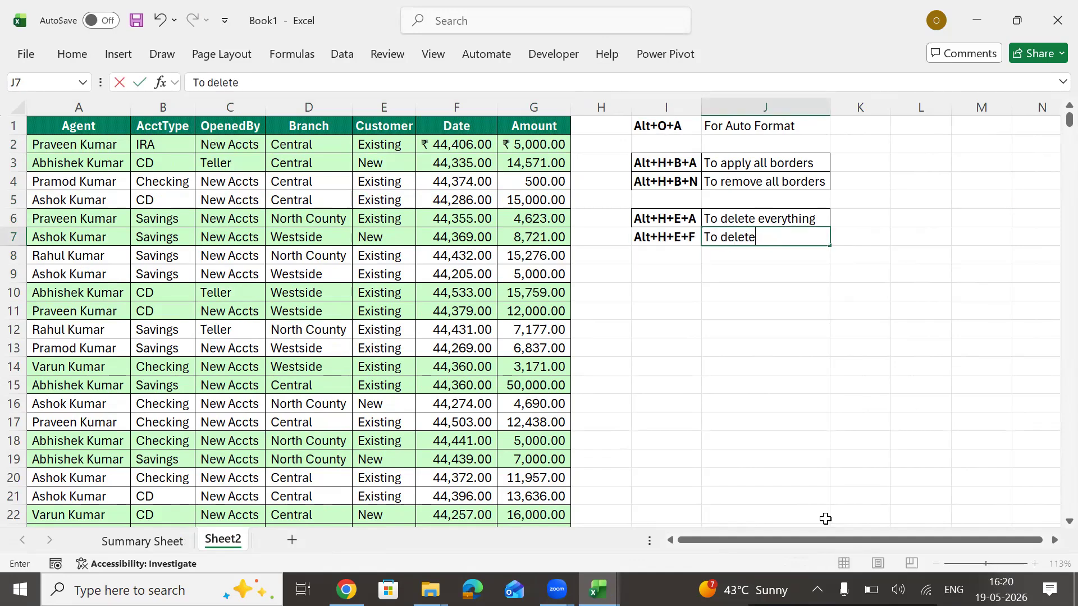
type(" Formatting")
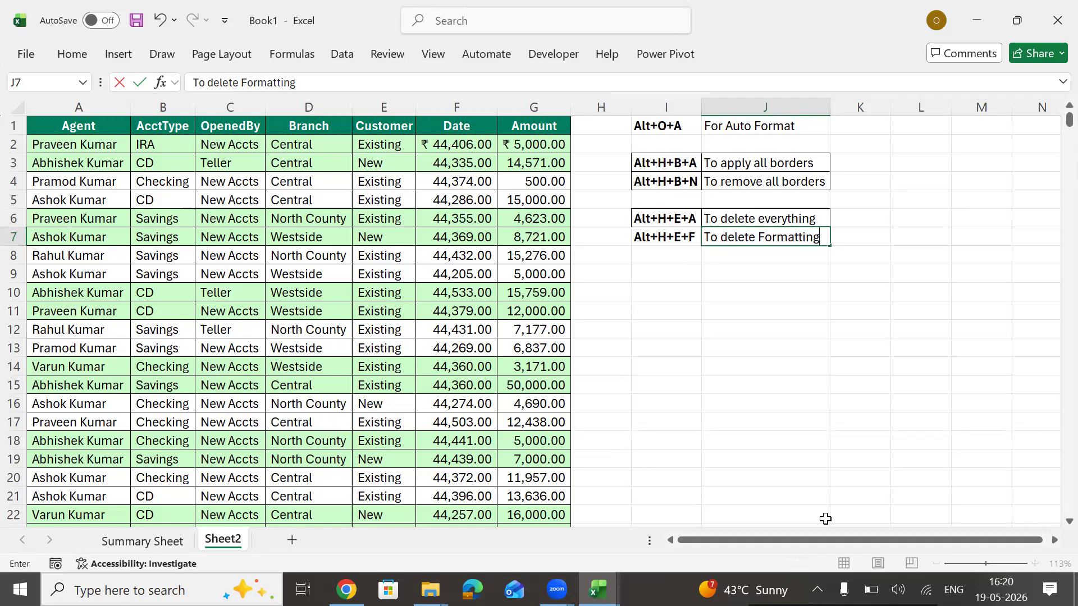
key("Return")
Apply all borders to the Alt+H+E+F shortcut and its description in I7:J7
key("Up")
key("shift+Right")
key("alt")
key("h")
key("b")
key("a")
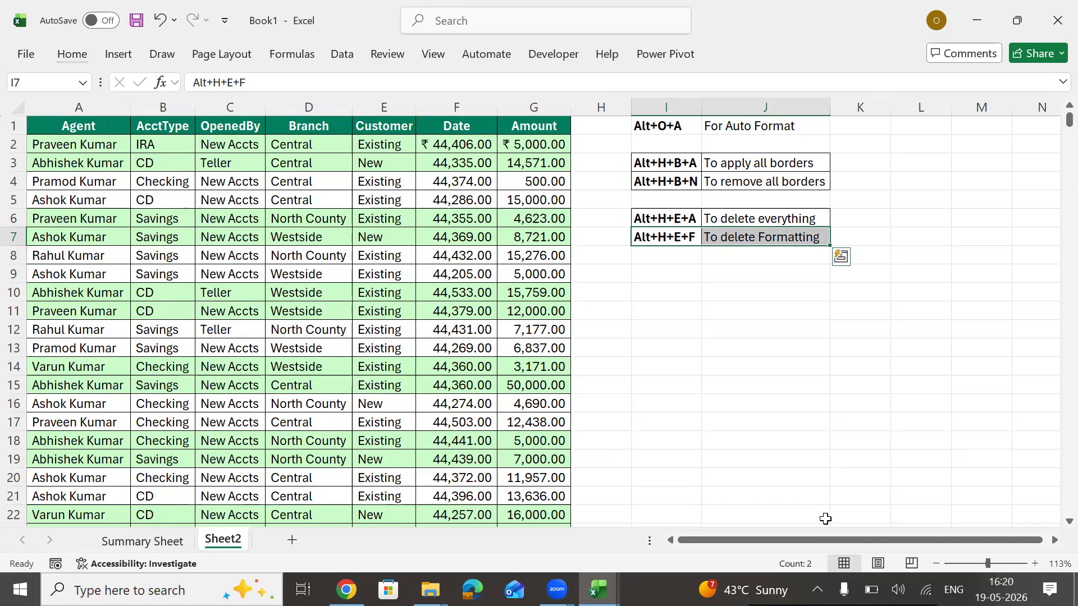
key("Down")
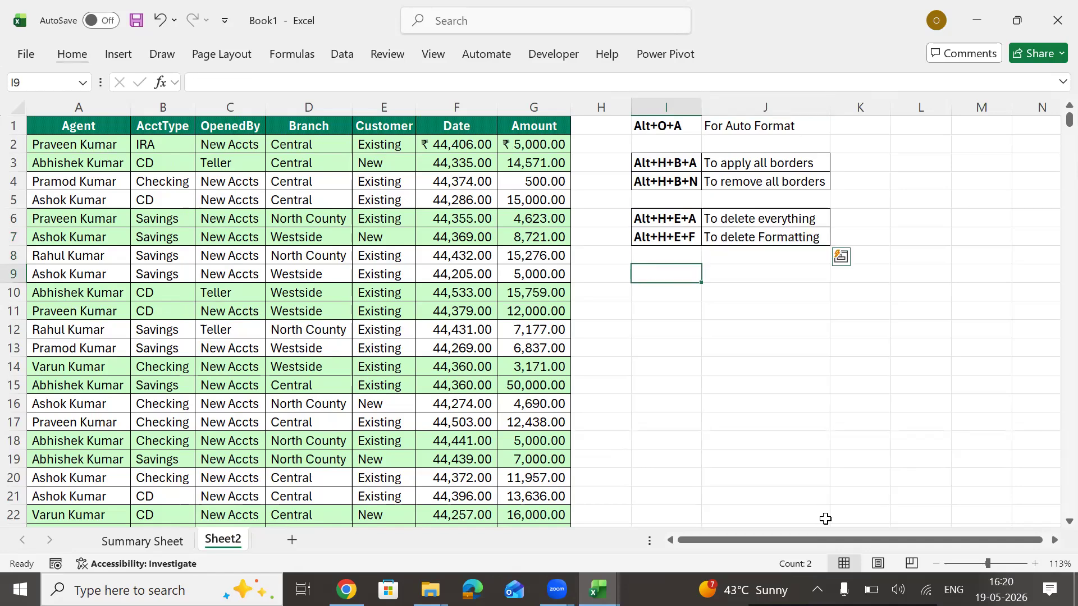
key("Up")
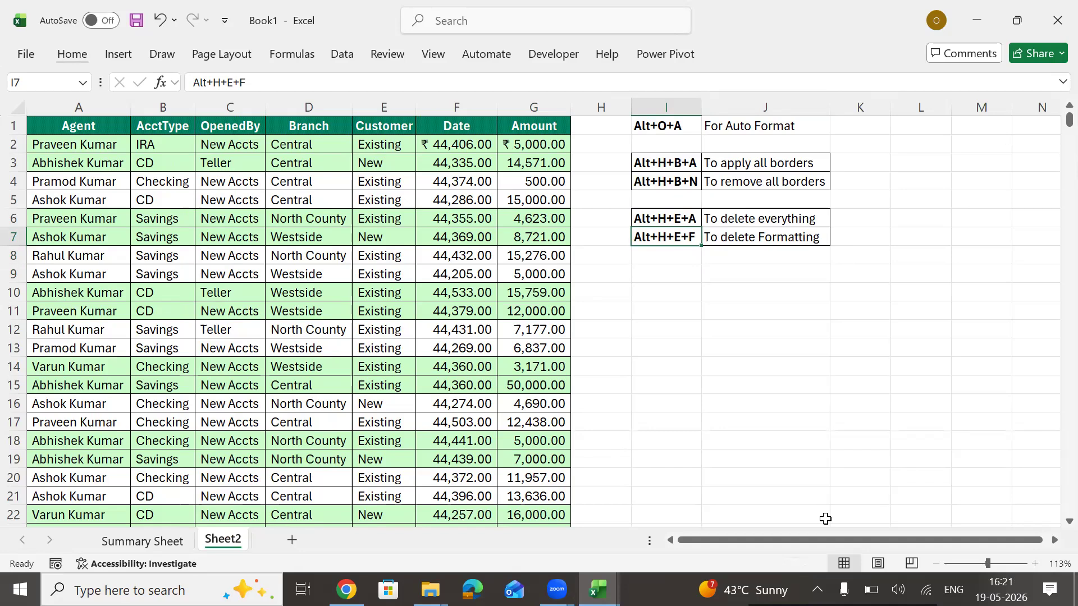
Enter the shortcut note Ctrl+Z in cell I9 with the description "Undo" in J9
left_click(935, 246)
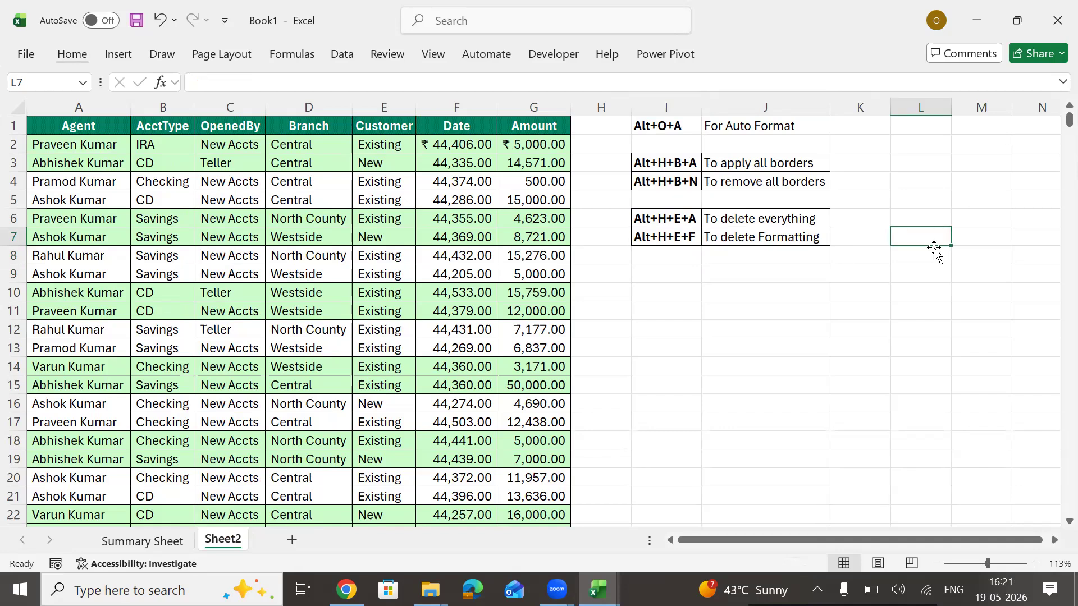
left_click(933, 268)
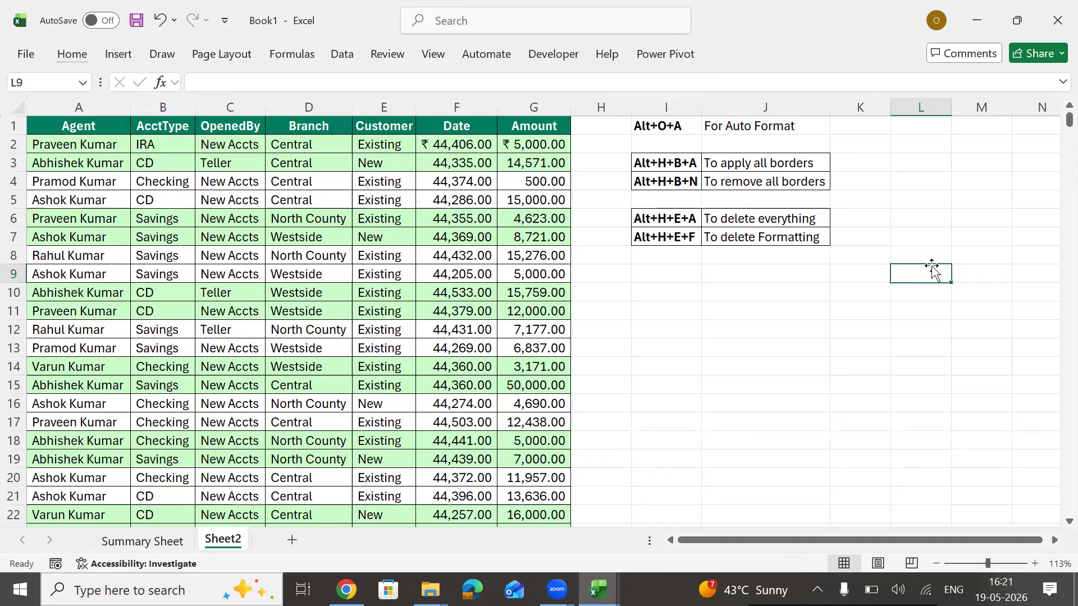
key("Left")
key("Left")
key("Left")
type("Ctrl+")
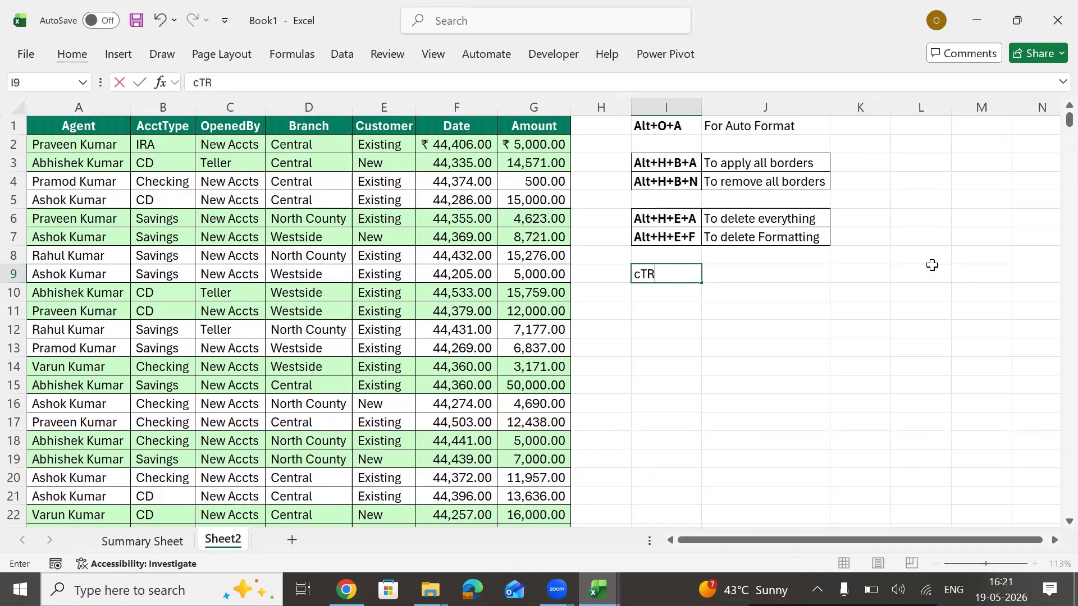
type("Z")
key("Tab")
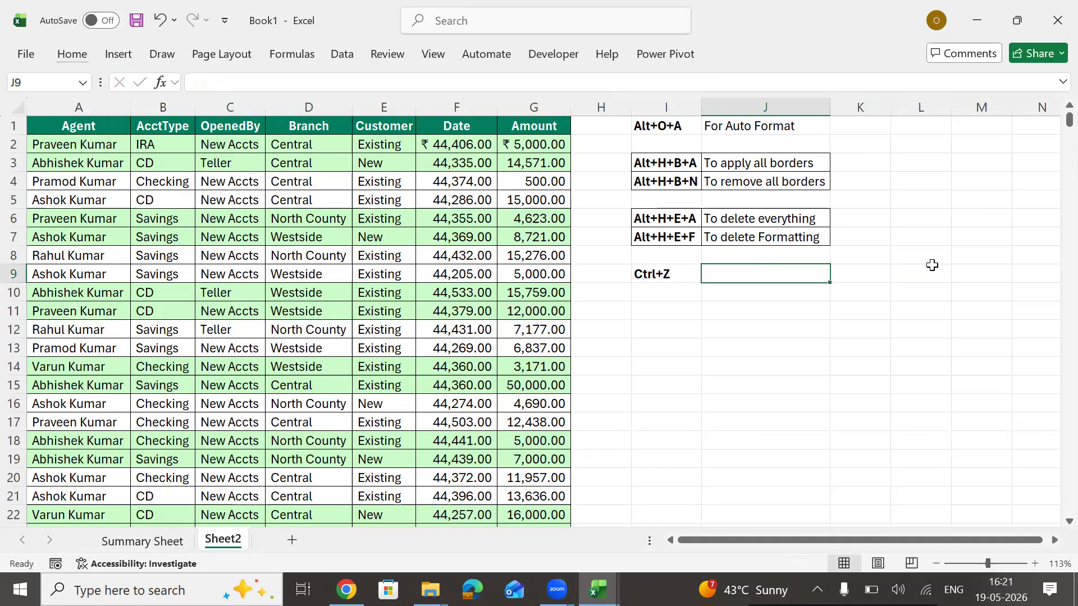
type("Undo")
key("Return")
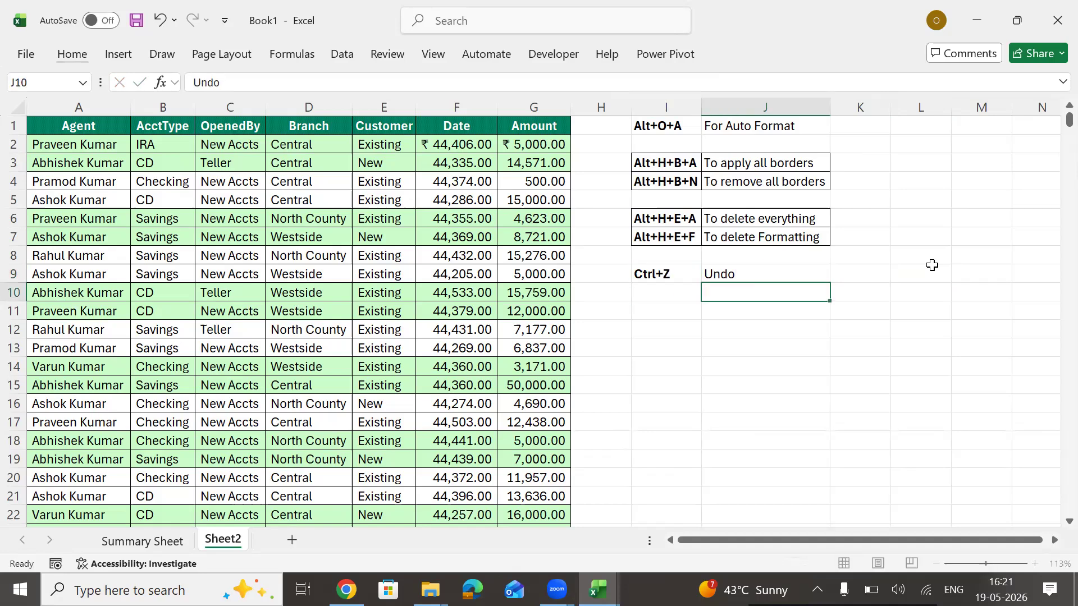
Apply all borders to the Ctrl+Z undo note in I9:J9
key("Up")
key("shift+Right")
key("alt+h")
key("b")
key("a")
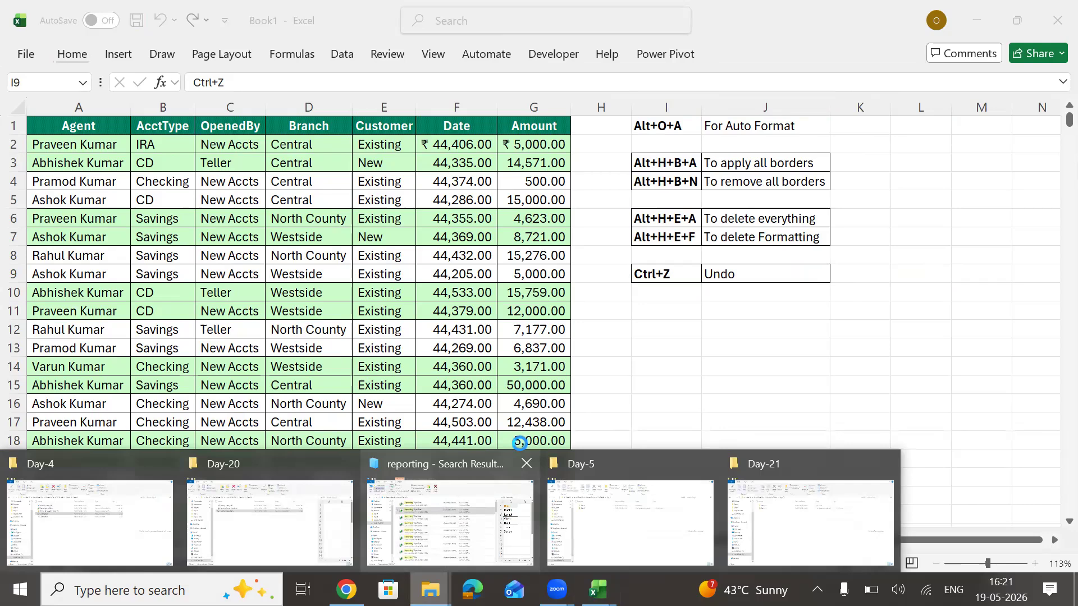
Switch to File Explorer and search Local Disk (D:) for "study"
left_click(475, 506)
left_click(983, 129)
key("BackSpace")
type("studey")
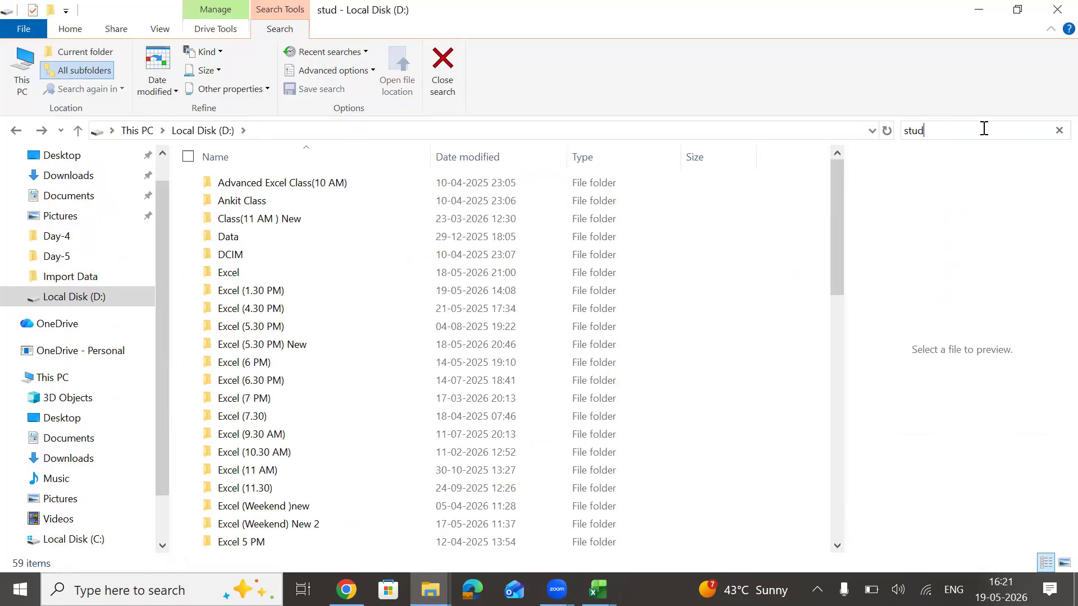
key("BackSpace")
key("BackSpace")
type("y")
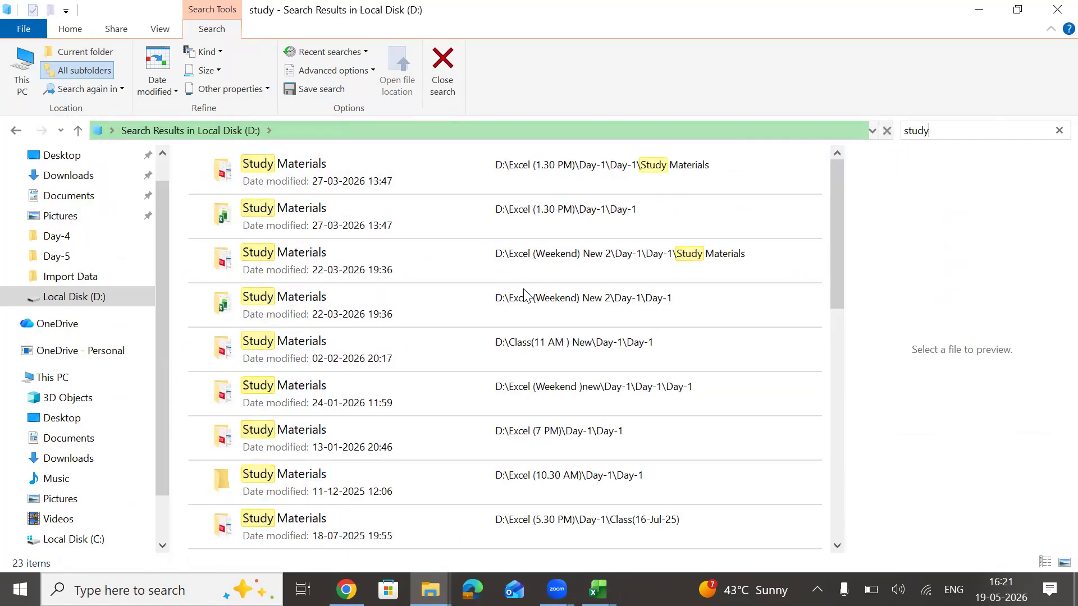
Open the inner Day-1 folder under Excel (1.30 PM) on Local Disk (D:)
left_click(104, 297)
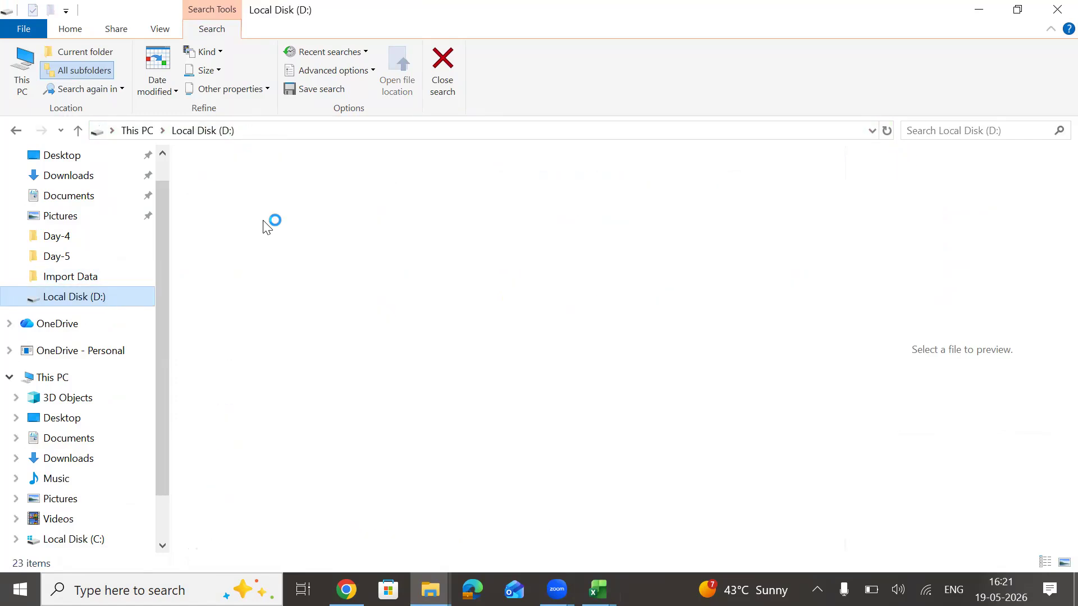
double_click(261, 292)
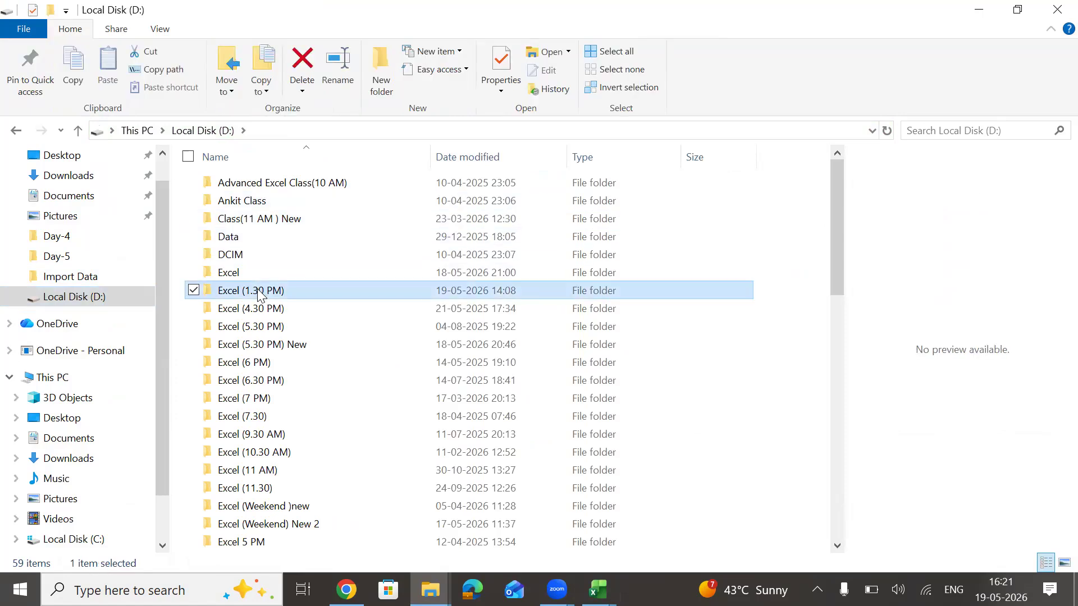
left_click(242, 186)
double_click(242, 188)
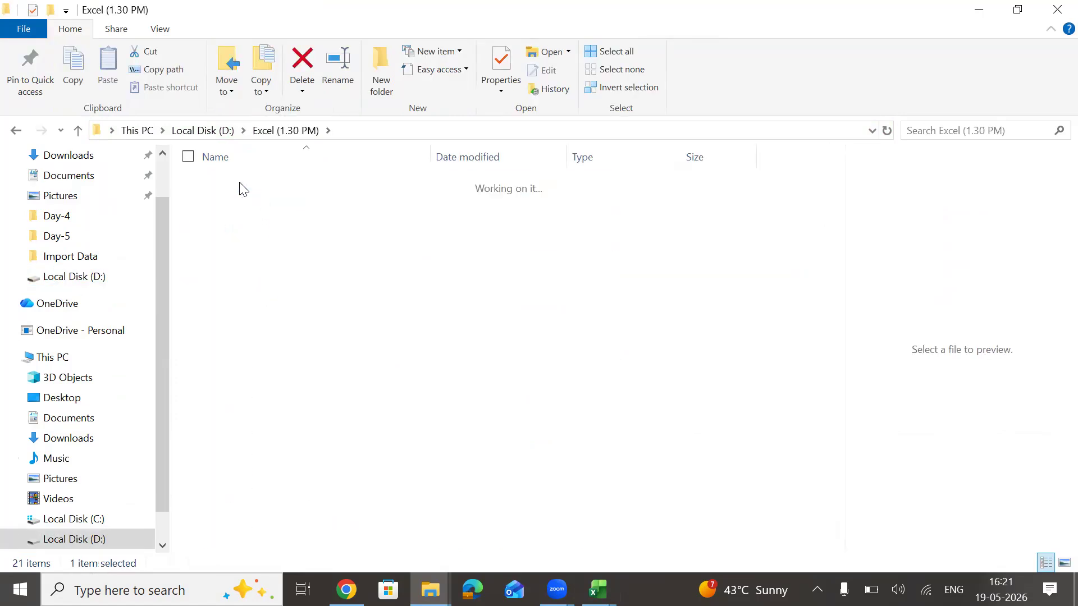
double_click(261, 190)
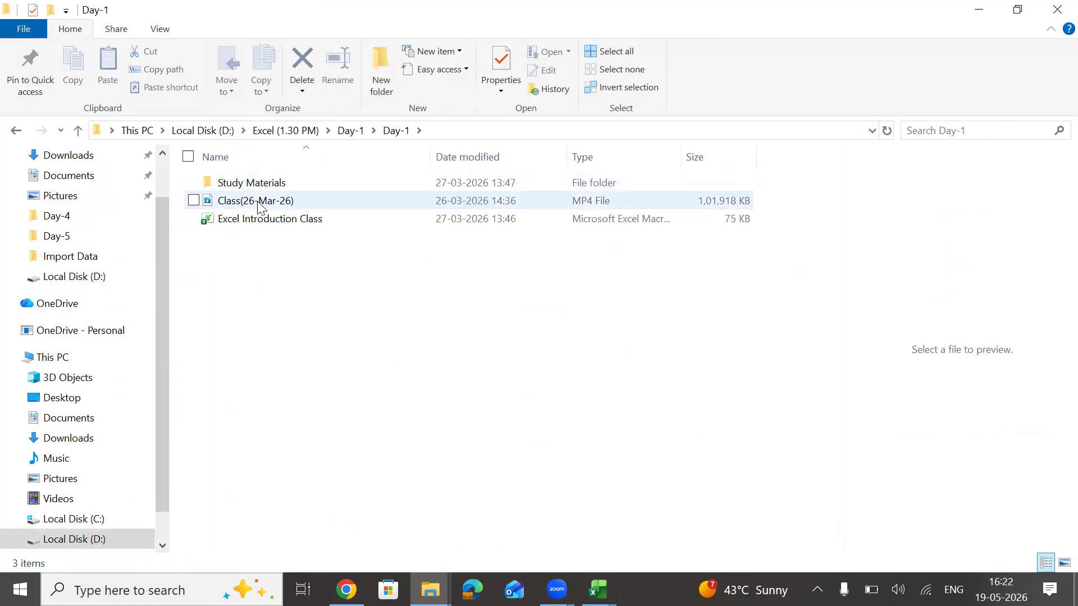
Open the Short key workbook from the Study Materials folder
left_click(284, 184)
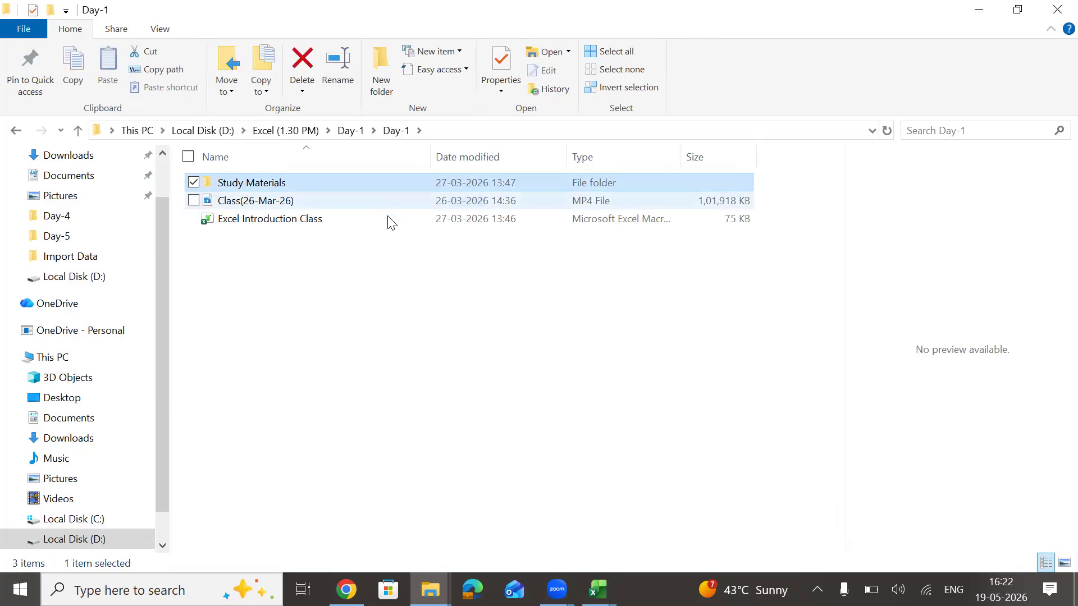
double_click(325, 181)
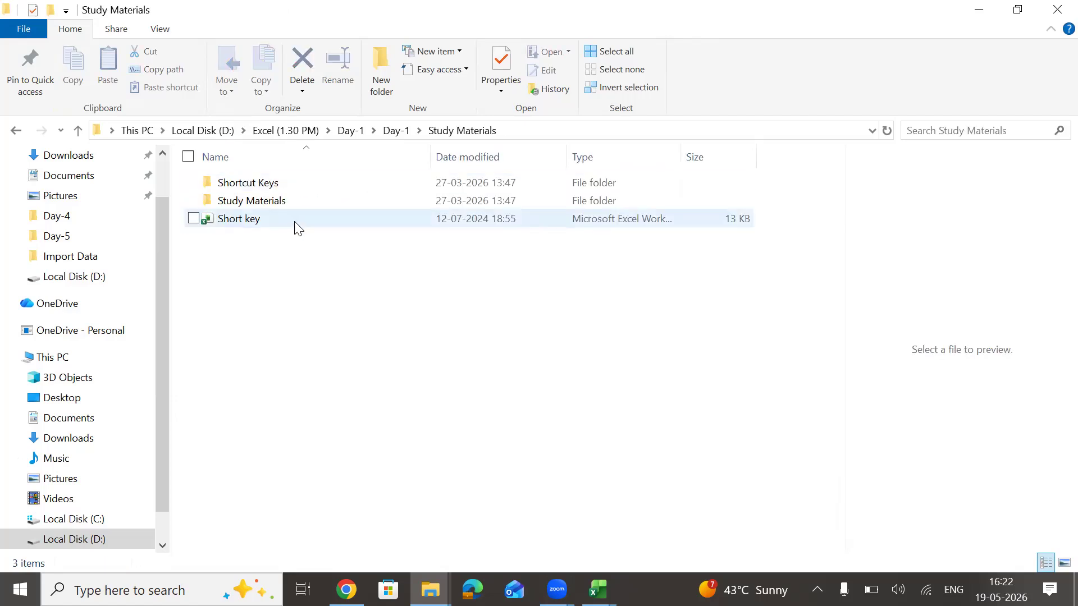
left_click(259, 220)
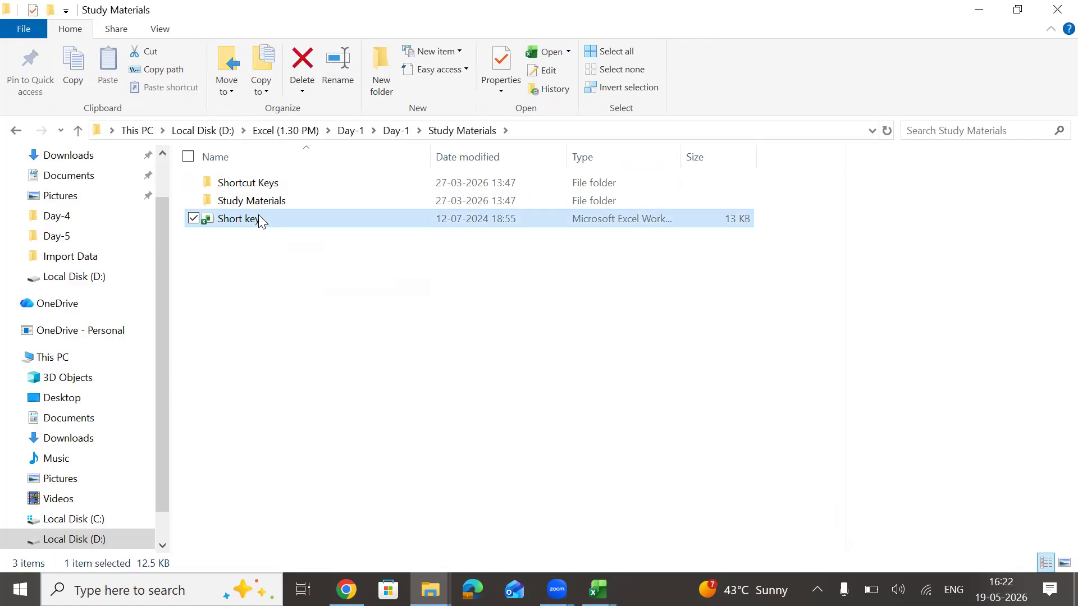
key("Return")
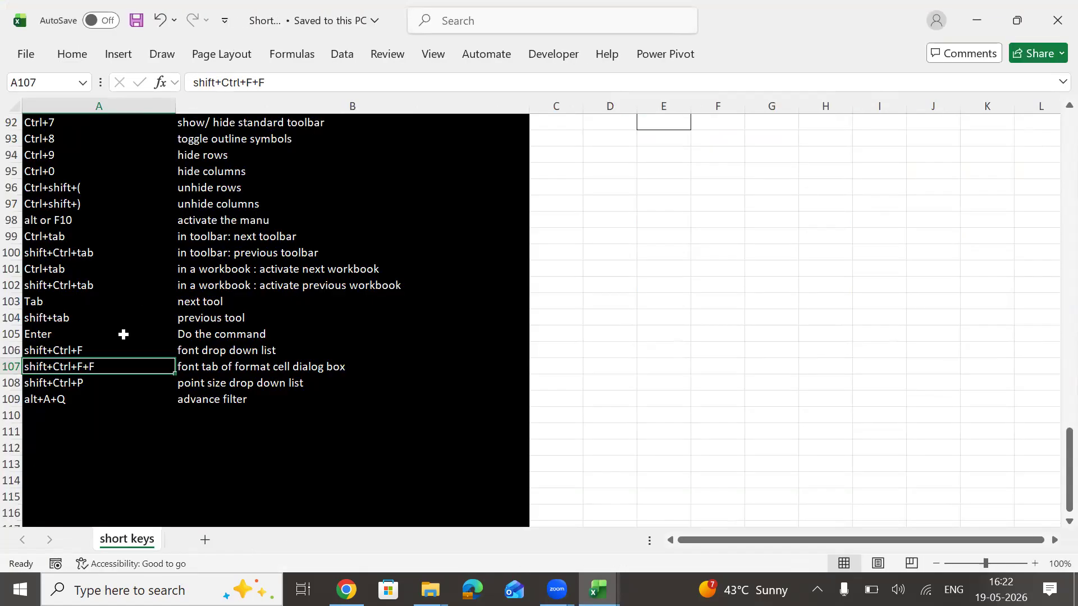
Apply the List 2 AutoFormat style to the whole shortcut list in A1:B109
key("ctrl+Home")
key("shift+Right")
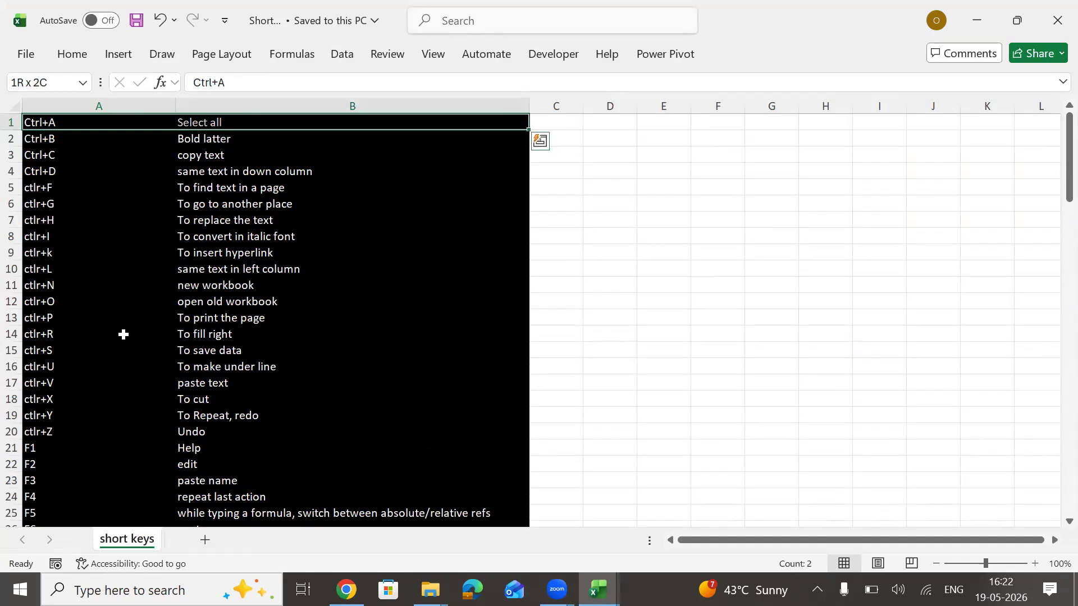
key("ctrl+shift+Down")
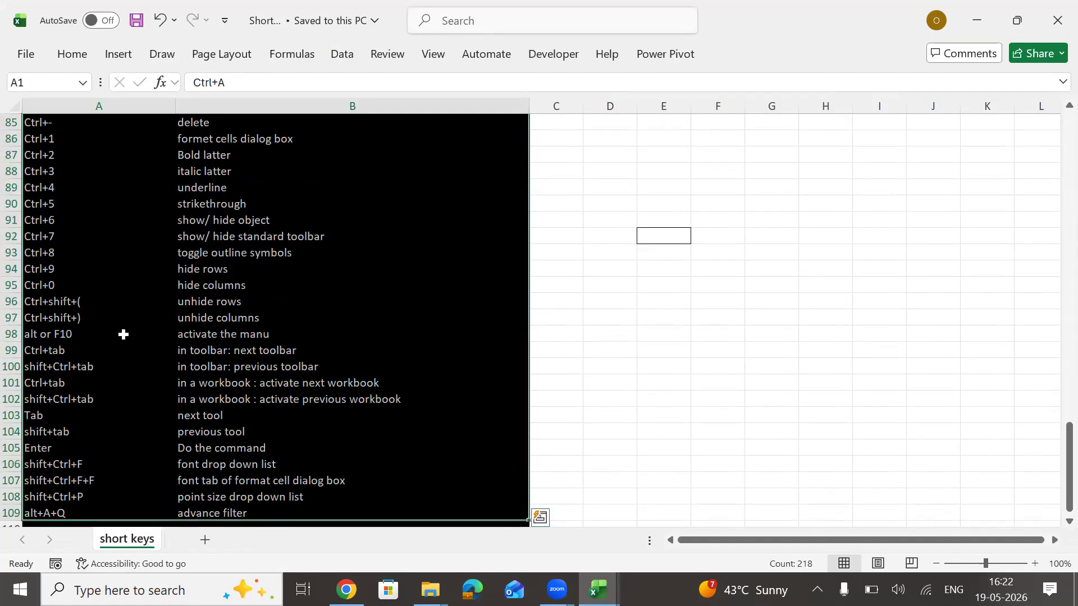
key("alt")
key("o")
key("a")
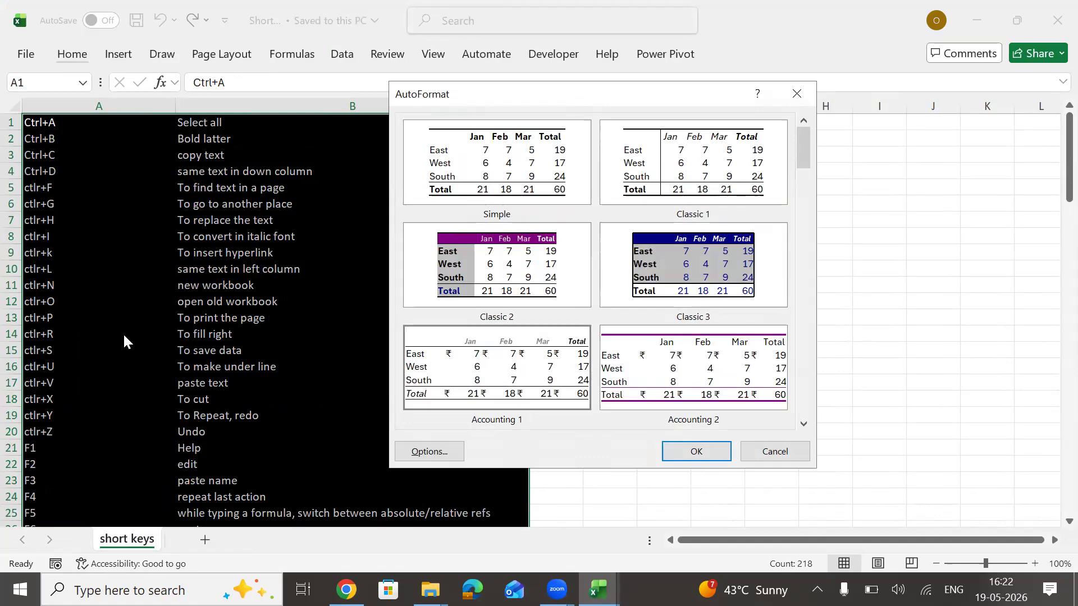
key("Right")
key("Right")
key("Right")
key("Right")
key("Right")
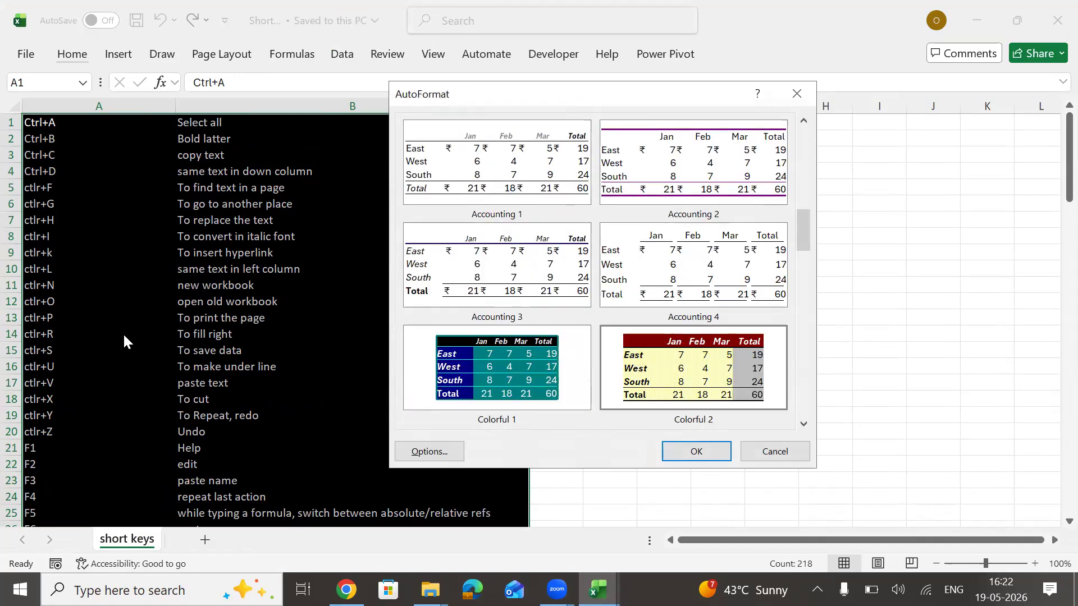
key("Right")
key("Right")
key("Right")
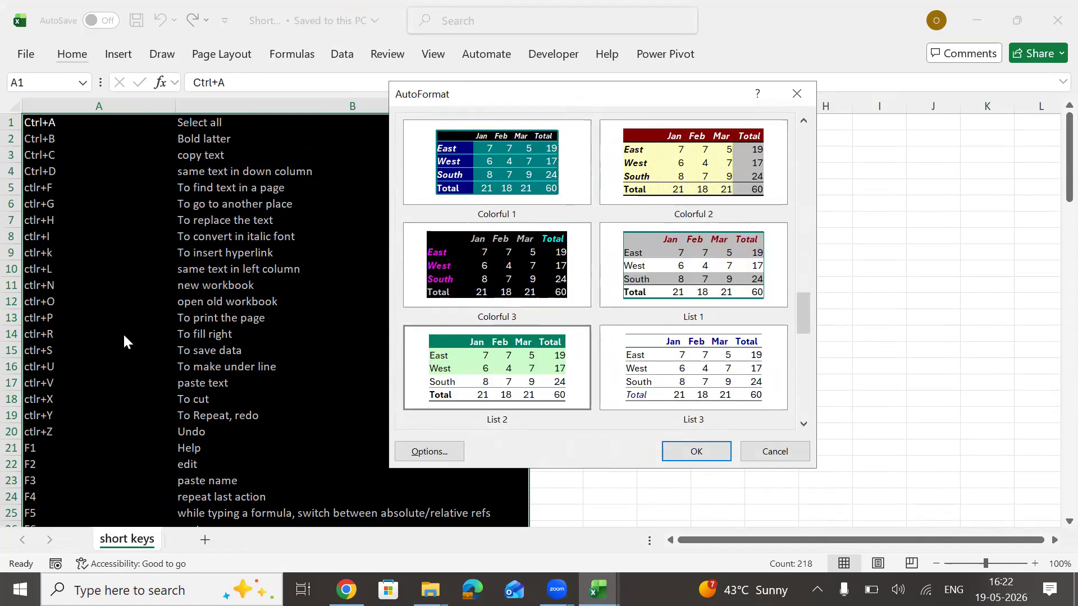
key("Return")
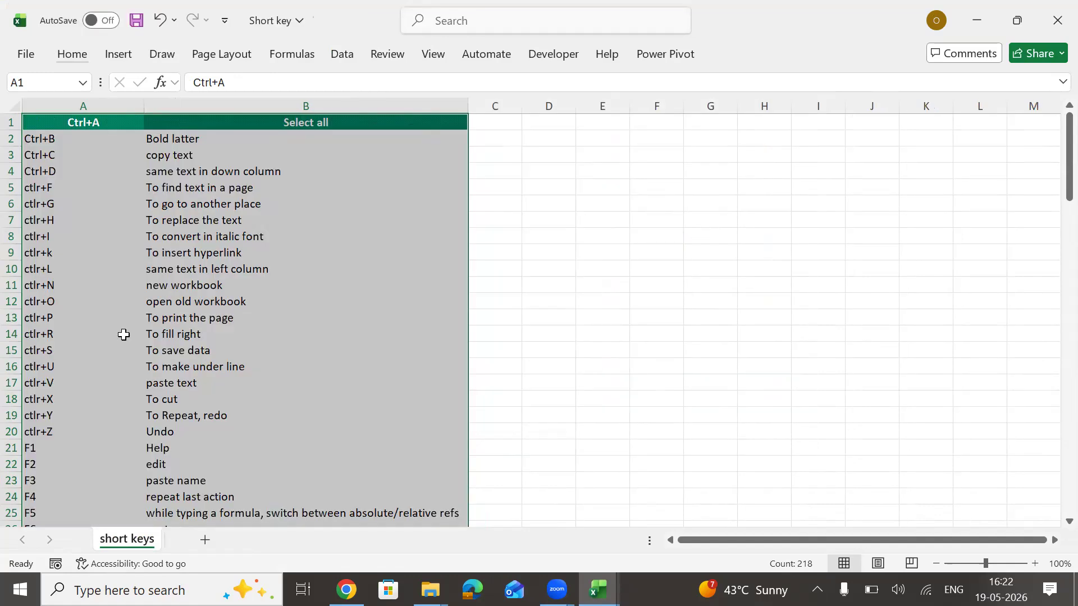
Apply all borders to the shortcut list in A1:B109 and return to cell A1
key("alt")
key("a")
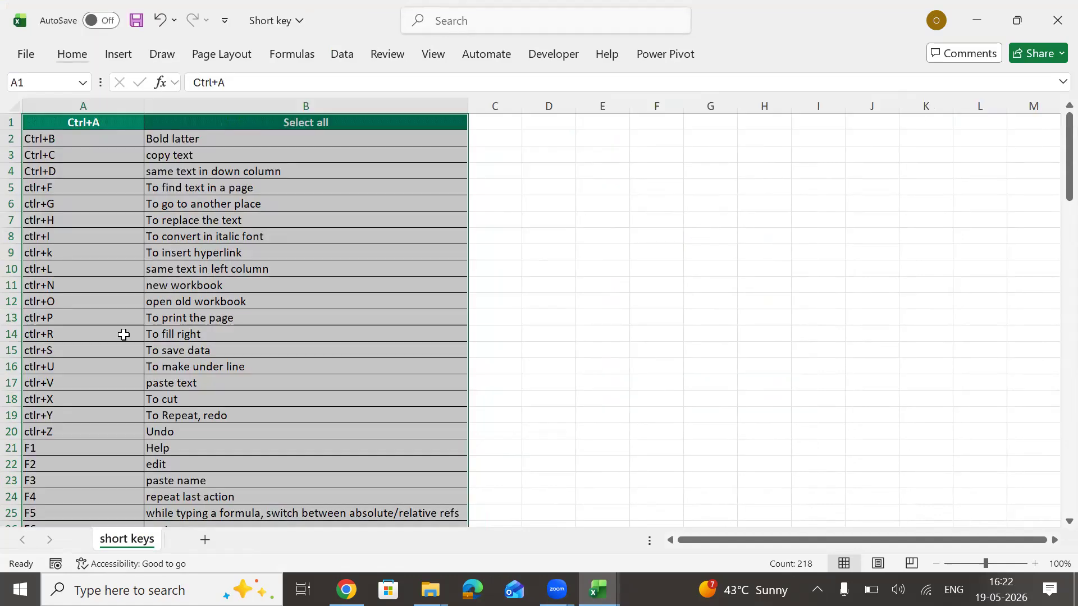
key("Down")
key("Up")
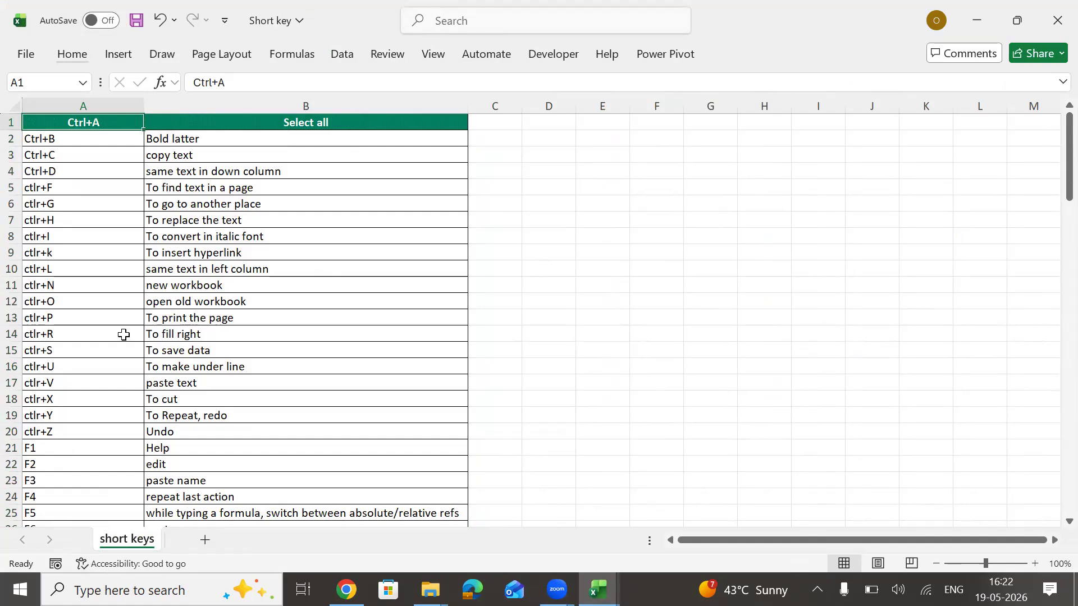
Go through the shortcuts and their descriptions row by row from Ctrl+A in row 1 to ctlr+L in row 10
key("shift+Right")
key("shift+Right")
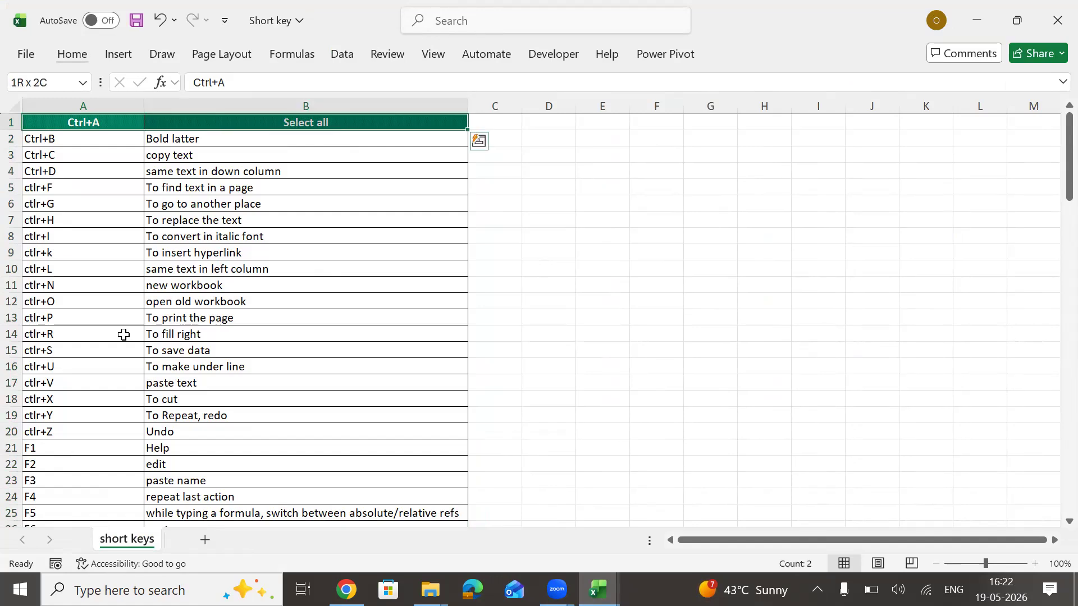
key("Down")
key("shift+Right")
key("Down")
key("shift+Right")
key("Down")
key("shift+Right")
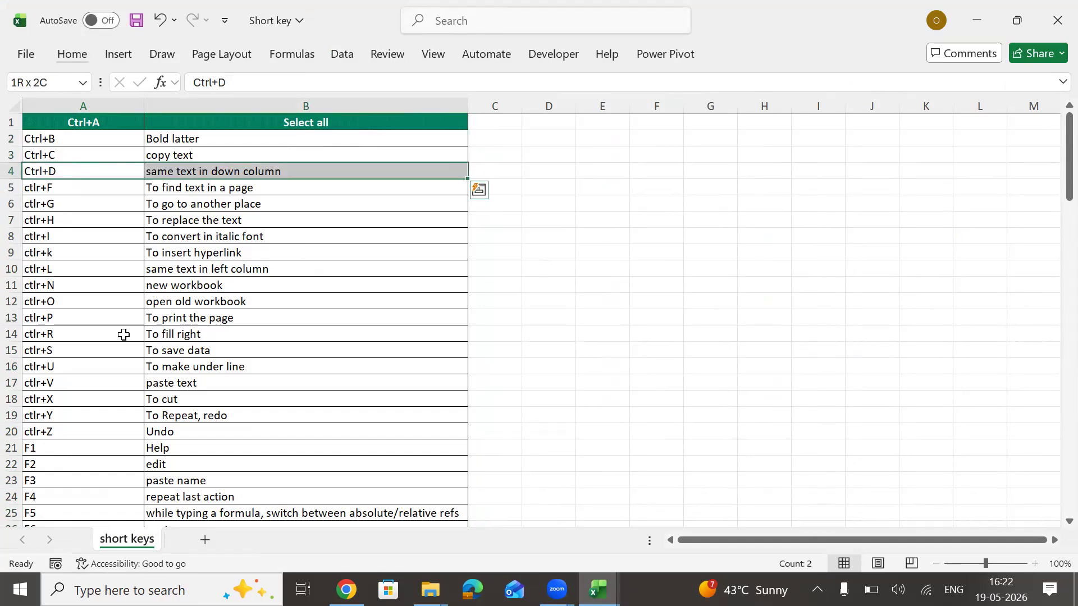
key("Down")
key("shift+Right")
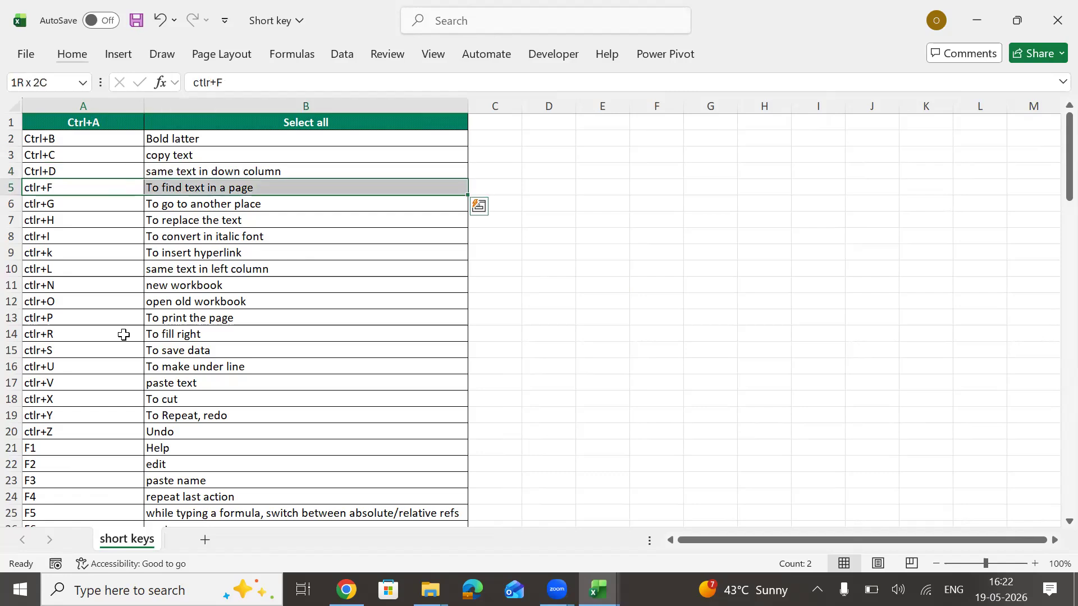
key("Down")
key("shift+Right")
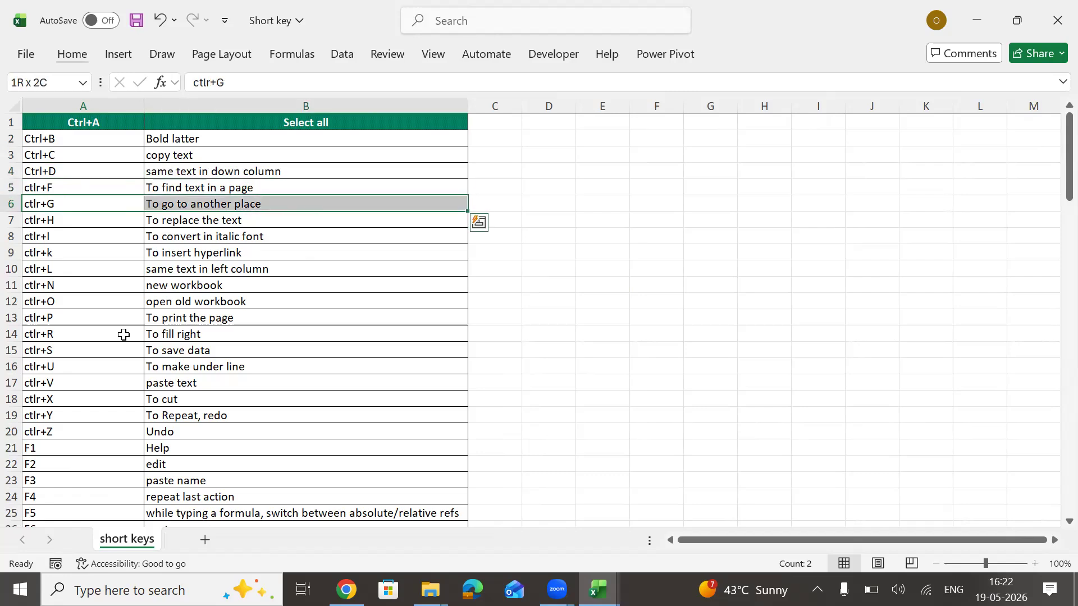
key("Down")
key("shift+Right")
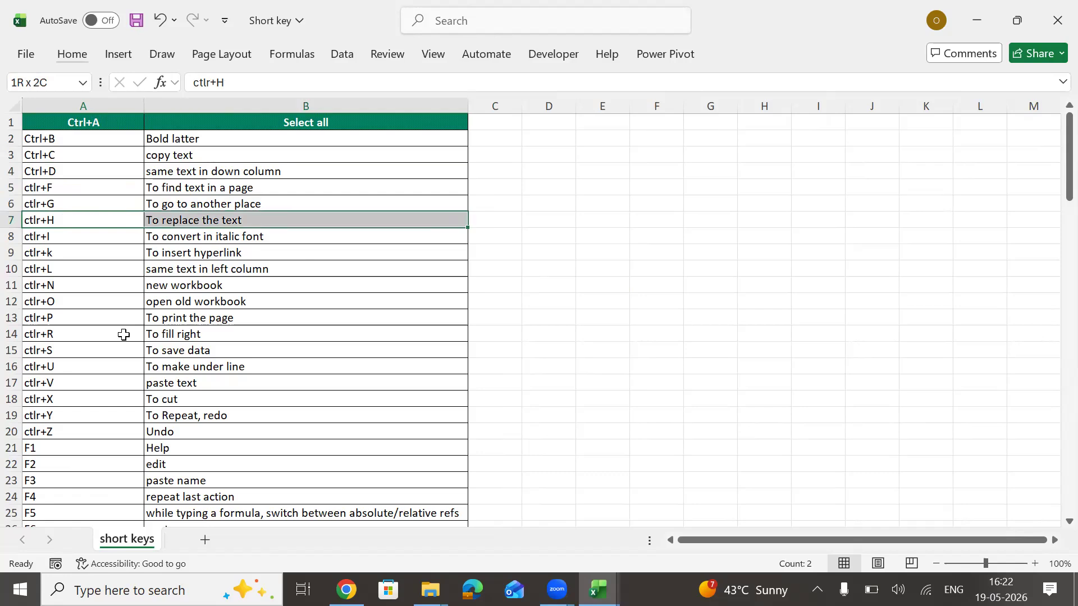
key("Down")
key("shift+Right")
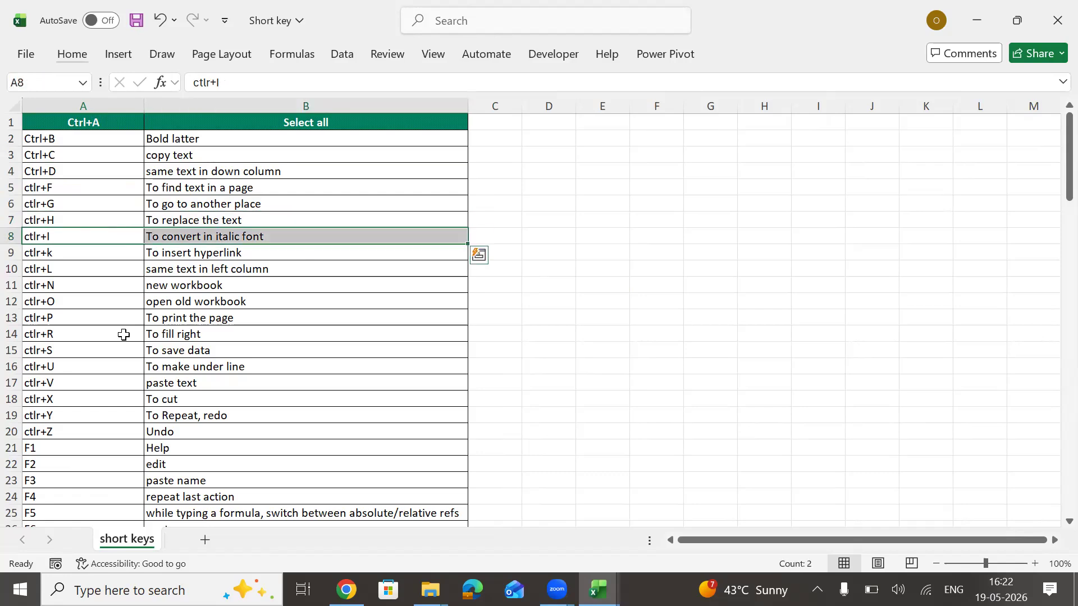
key("Down")
key("shift+Right")
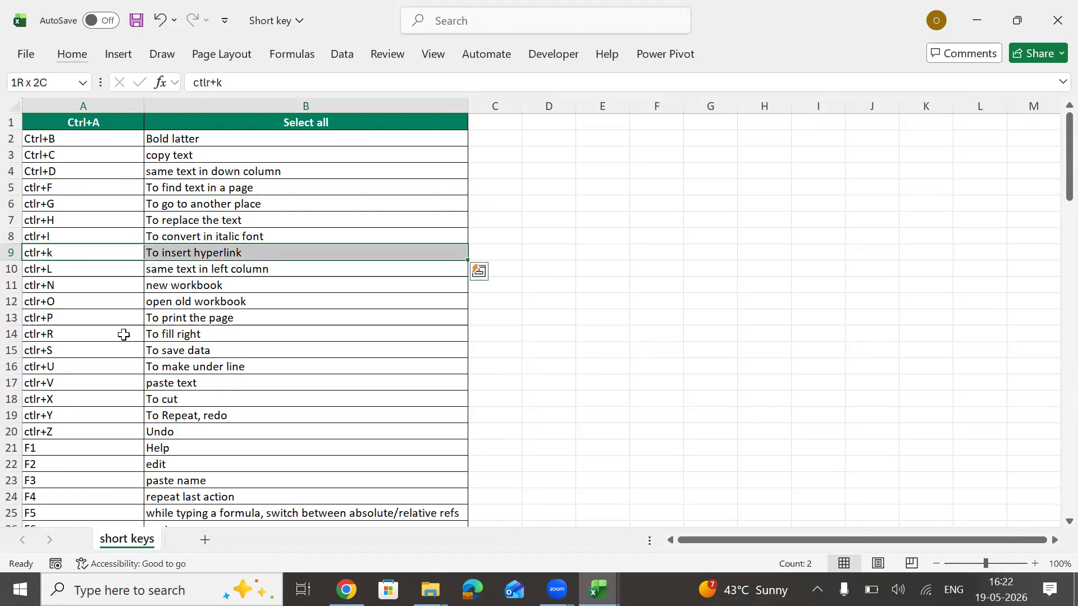
key("Down")
key("shift+Right")
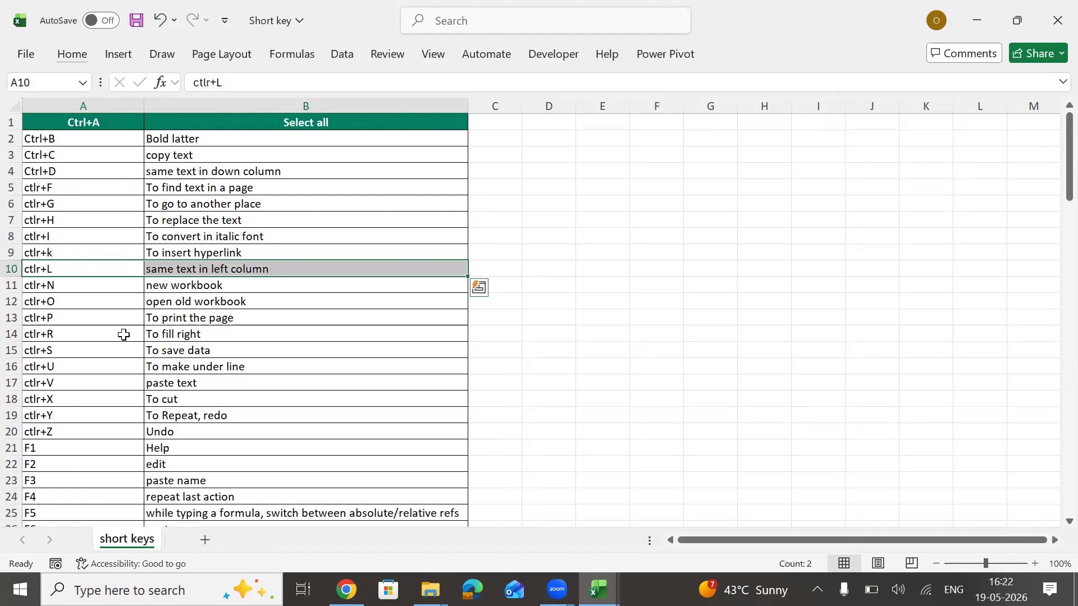
Replace the description of the ctlr+L shortcut in B10 with "To convert in Table"
key("Right")
type("T")
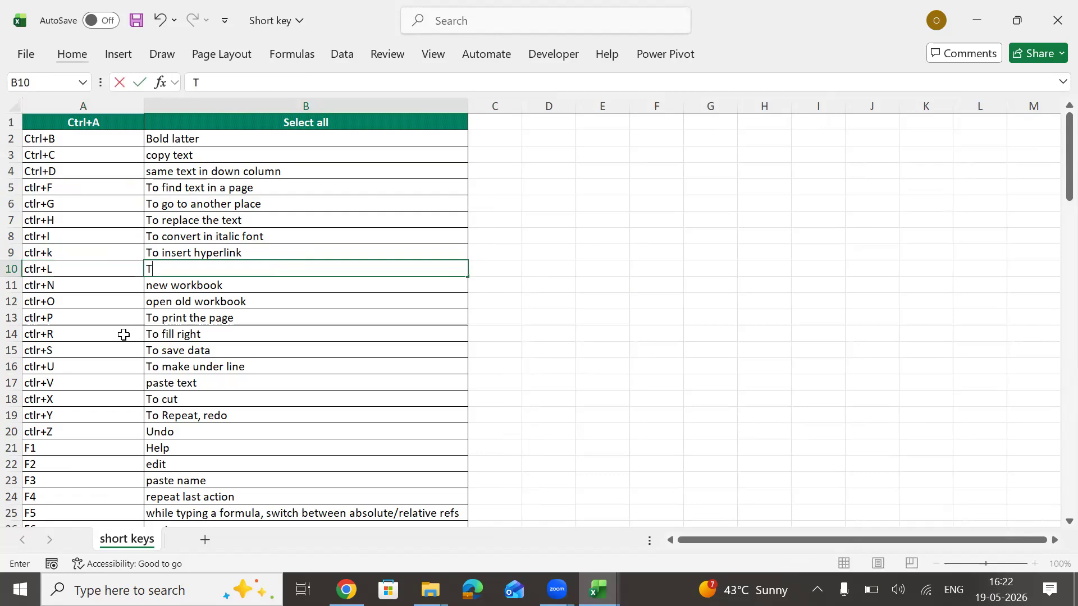
type("o convert")
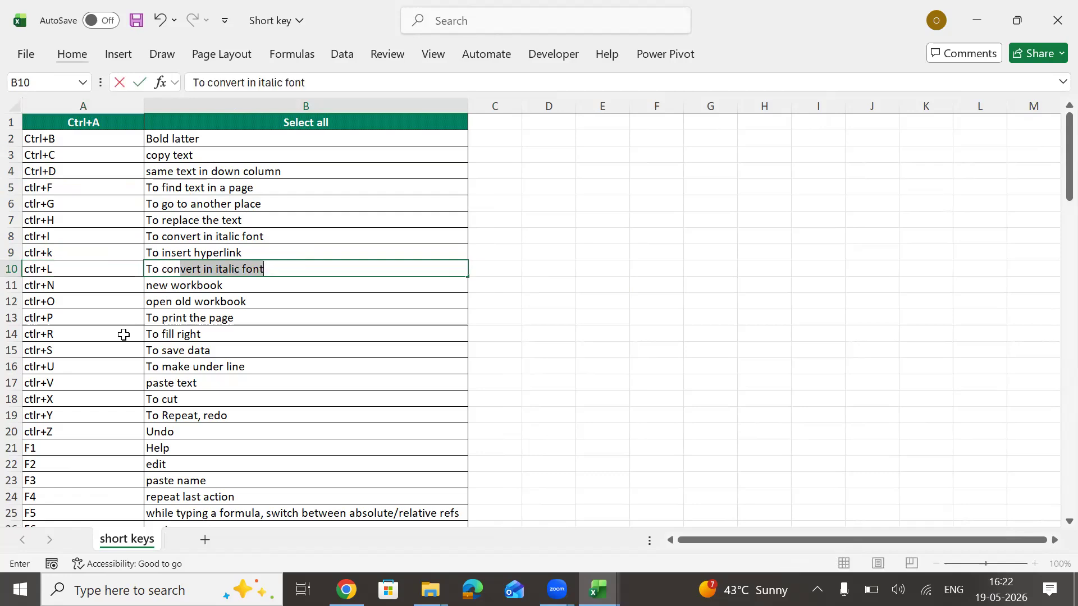
type(" in Table")
key("Return")
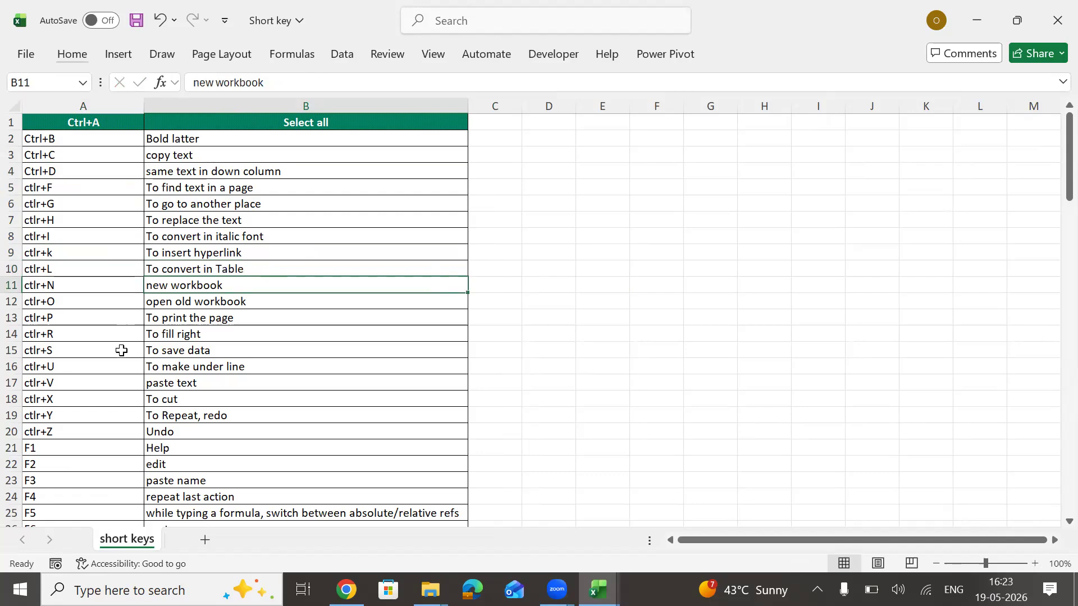
Look through the remaining shortcuts from row 11 down to about row 53, and return to cell A1
key("Left")
key("shift+Right")
key("Down")
key("shift+Right")
key("Down")
key("Down")
key("Down")
key("Down")
key("Down")
key("Down")
key("Down")
key("Down")
key("Down")
key("Down")
key("Down")
key("Down")
key("Down")
key("Down")
key("Down")
key("Down")
key("Down")
key("Down")
key("Down")
key("Down")
key("Down")
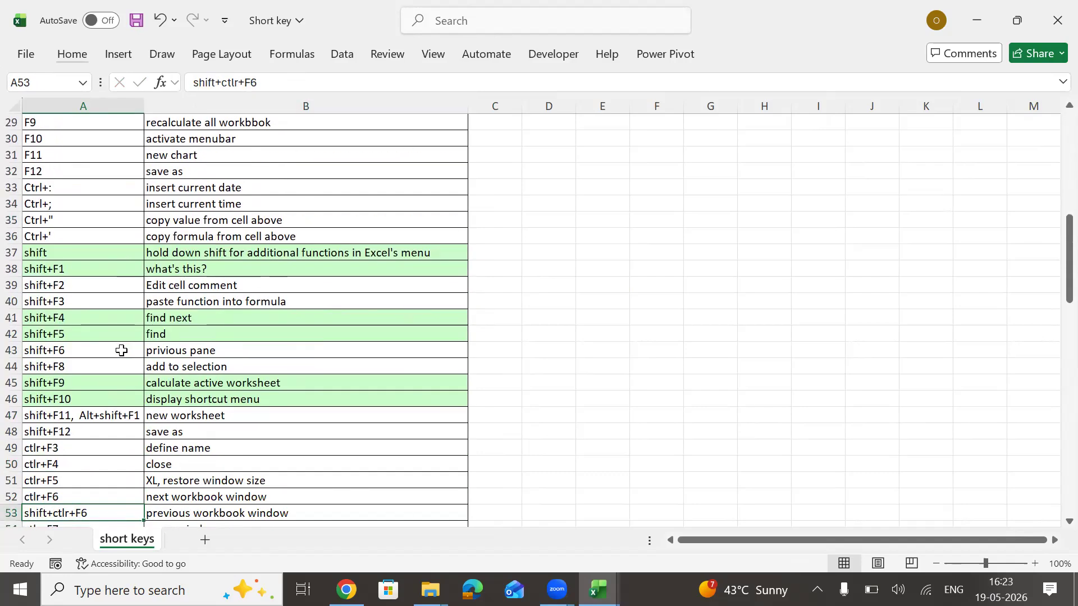
key("ctrl+Home")
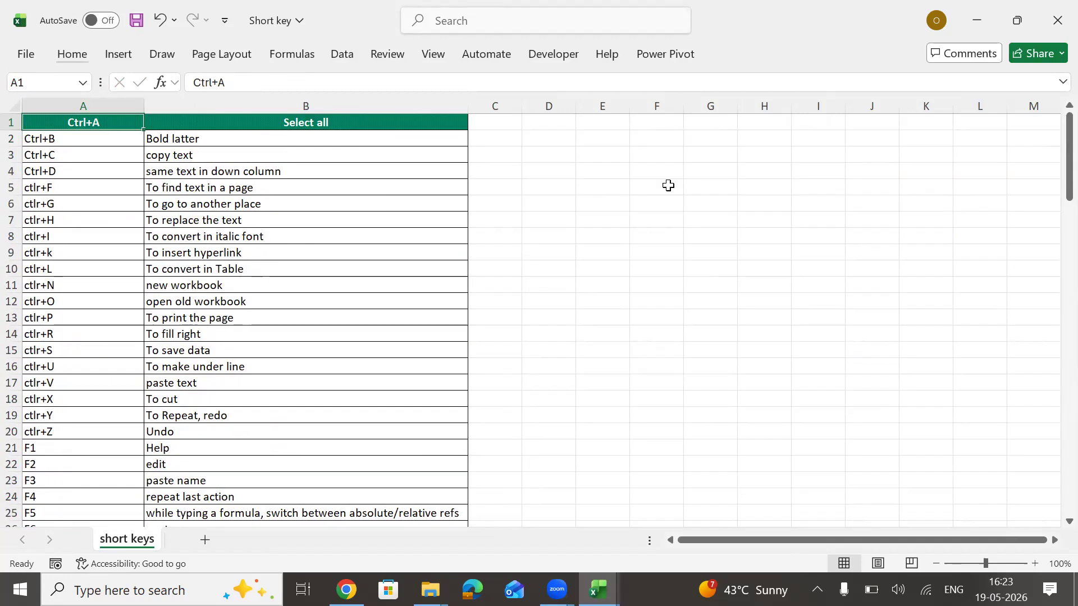
Enter 45 in cell F3 and fill it down through F12
left_click(632, 154)
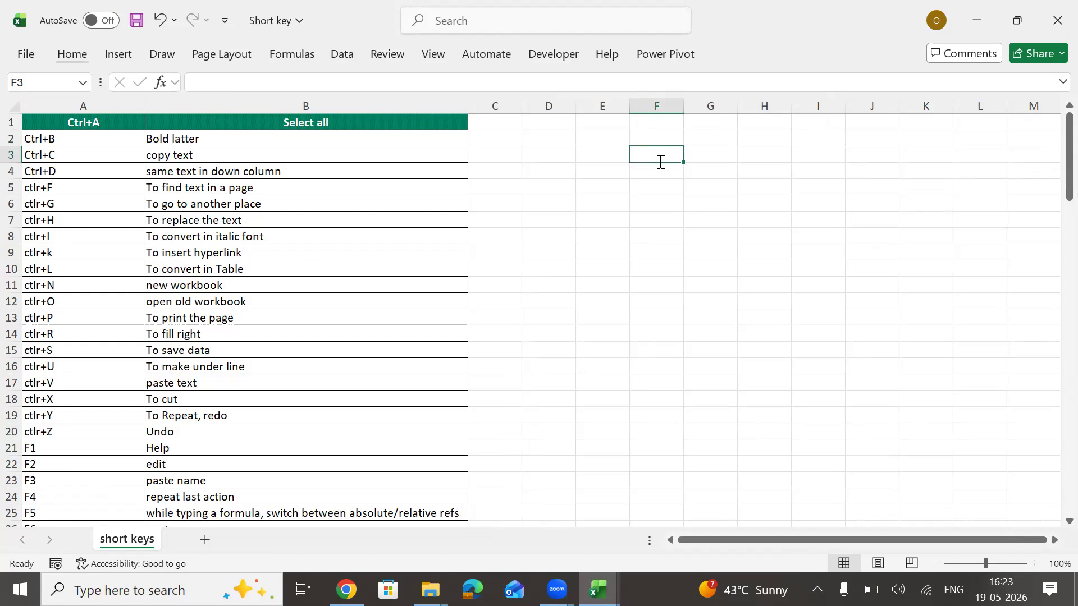
type("45")
key("Return")
key("Up")
key("shift+Down")
key("shift+Down")
key("shift+Down")
key("shift+Down")
key("shift+Down")
key("shift+Down")
key("shift+Down")
key("shift+Down")
key("shift+Down")
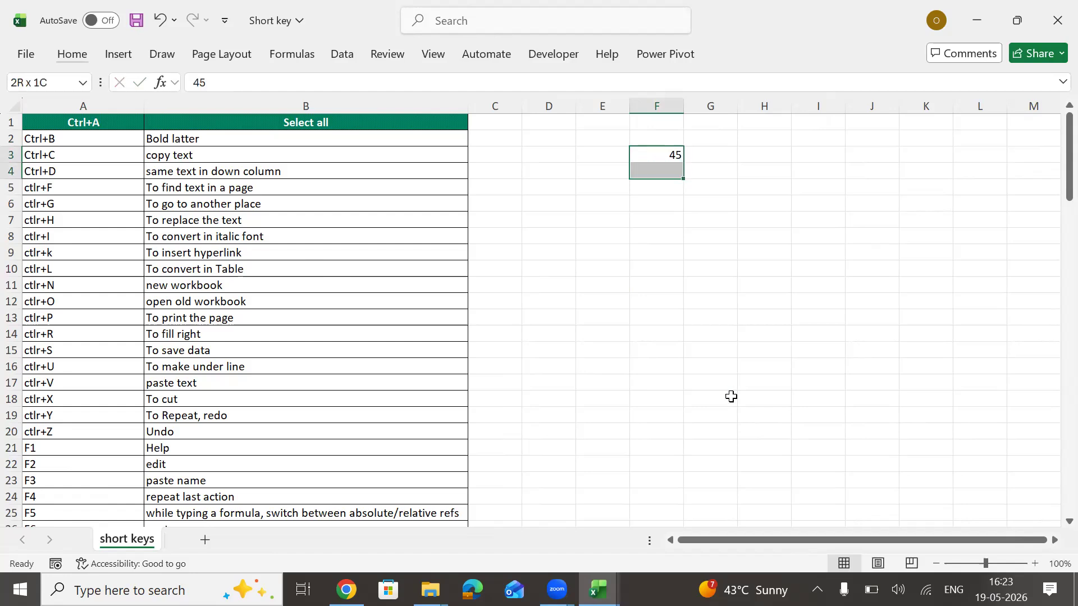
key("ctrl+d")
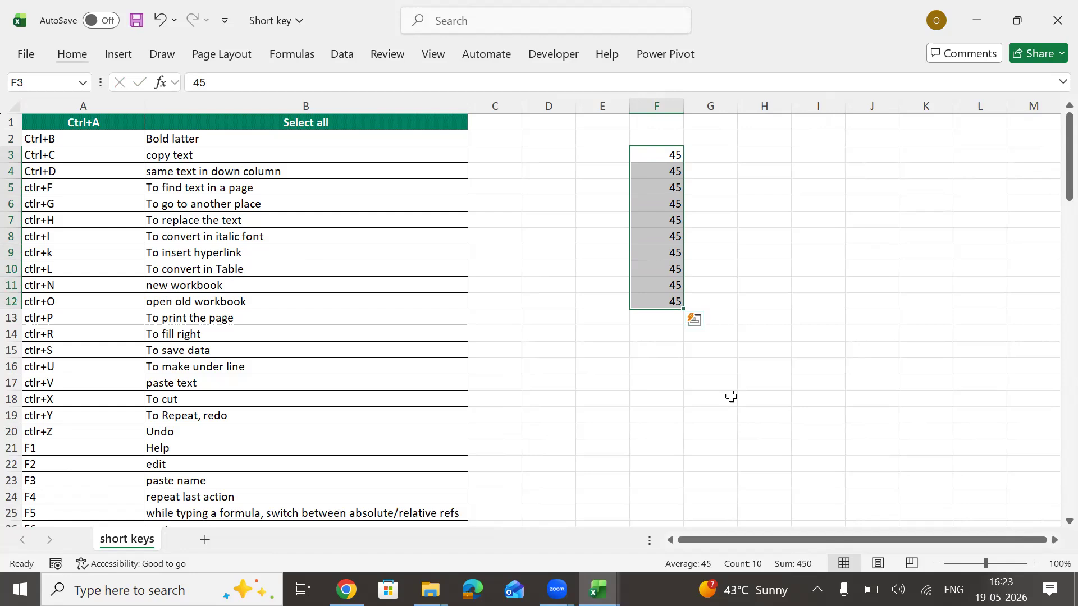
Fill the 45 values in F3:F12 rightward through column I
key("shift+Right")
key("shift+Right")
key("shift+Right")
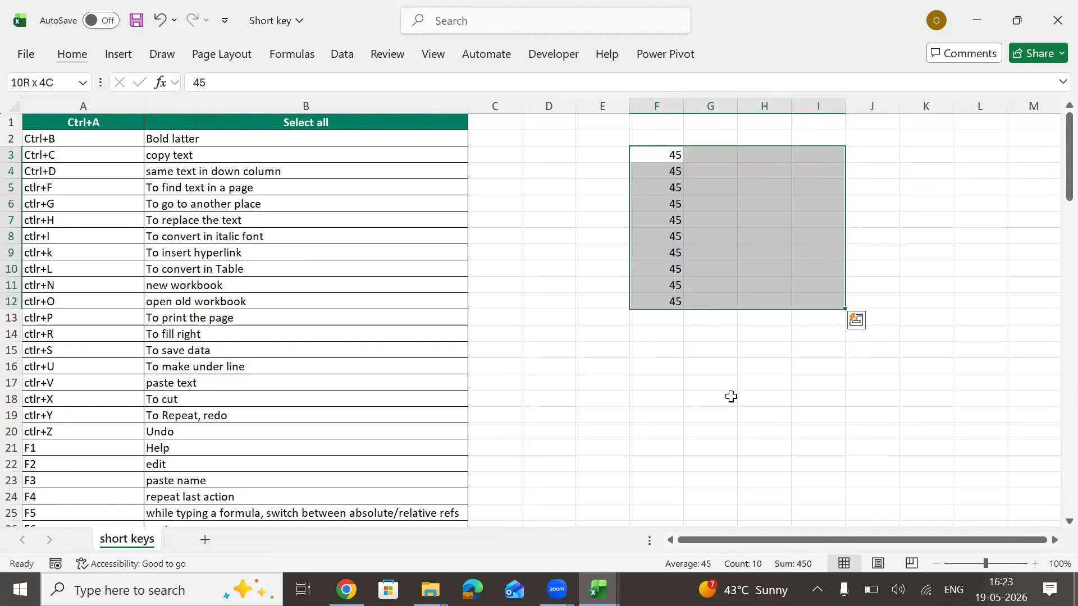
key("ctrl+r")
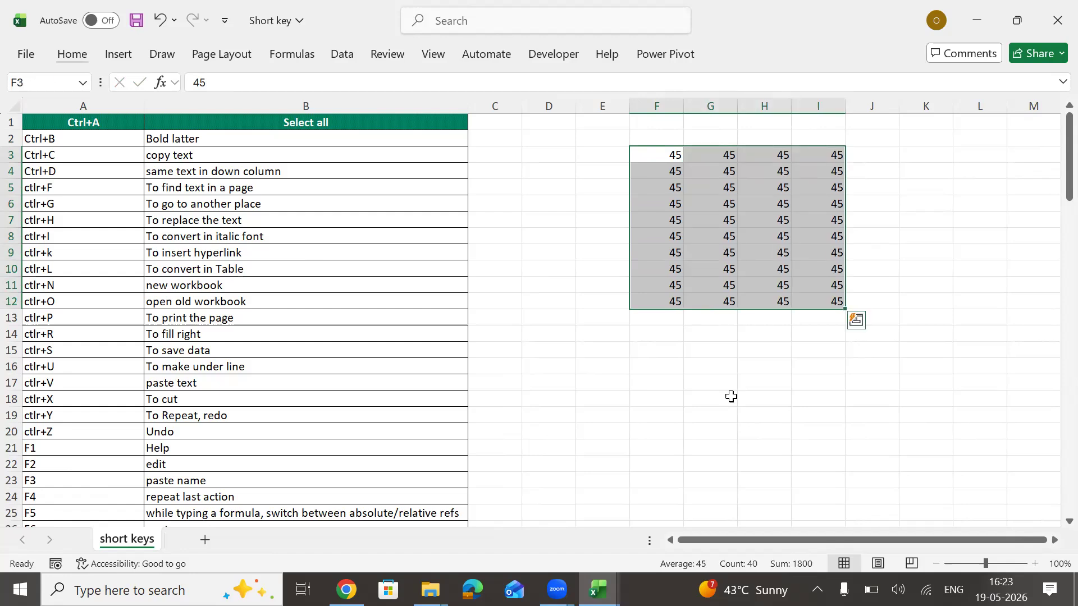
Clear the practice values from F3:I12 and move the selection back toward the shortcut list
key("Delete")
key("Left")
key("Left")
key("Left")
key("Left")
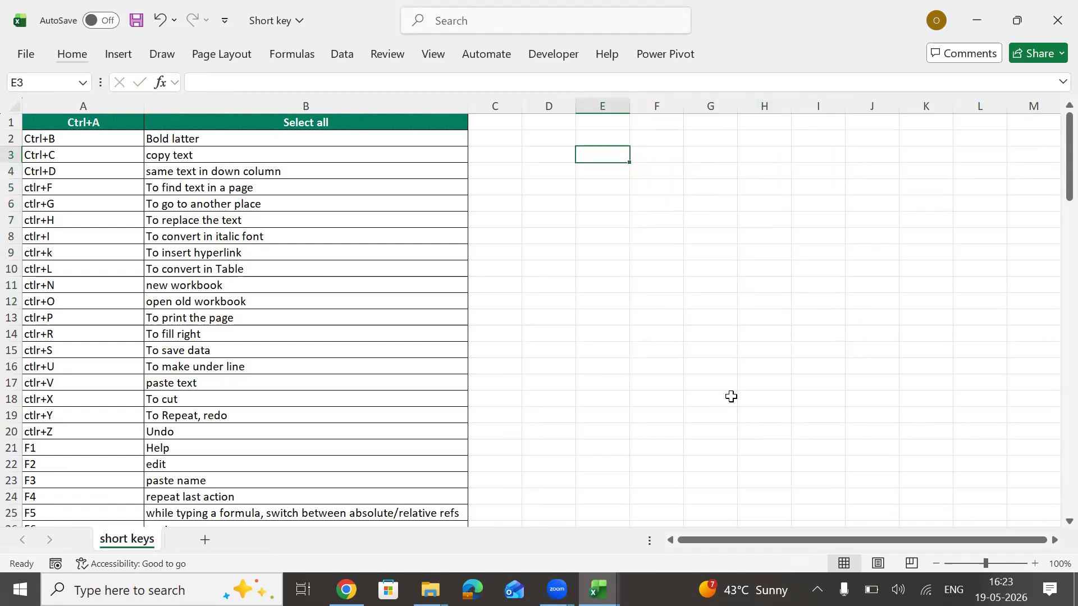
Switch to File Explorer, look through the Study Materials and Shortcut Keys subfolders, and return to the Short key workbook in Excel
key("alt+Tab")
key("alt+Tab")
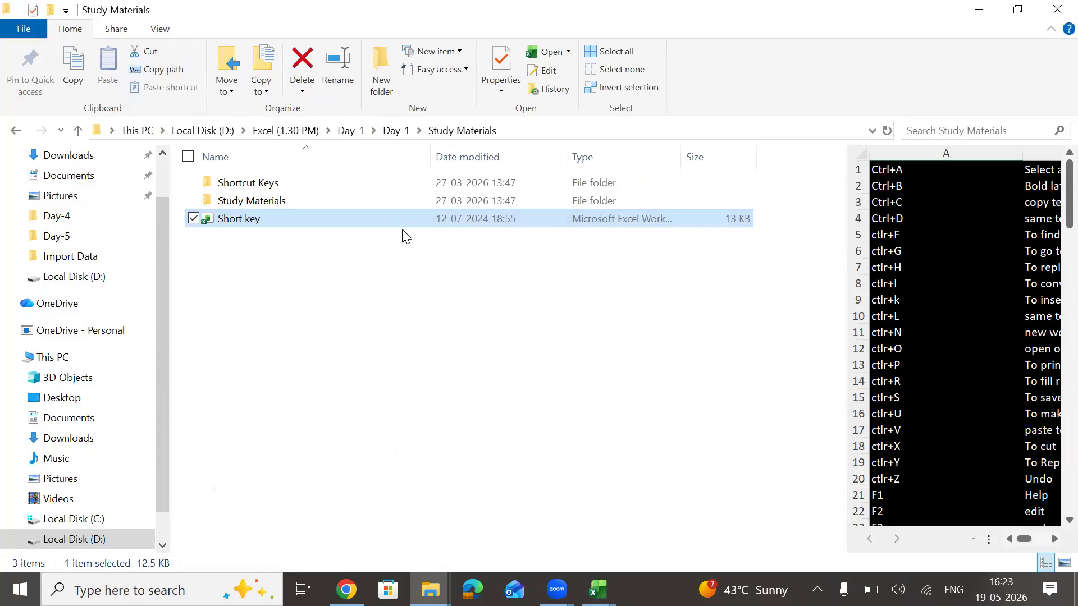
double_click(292, 205)
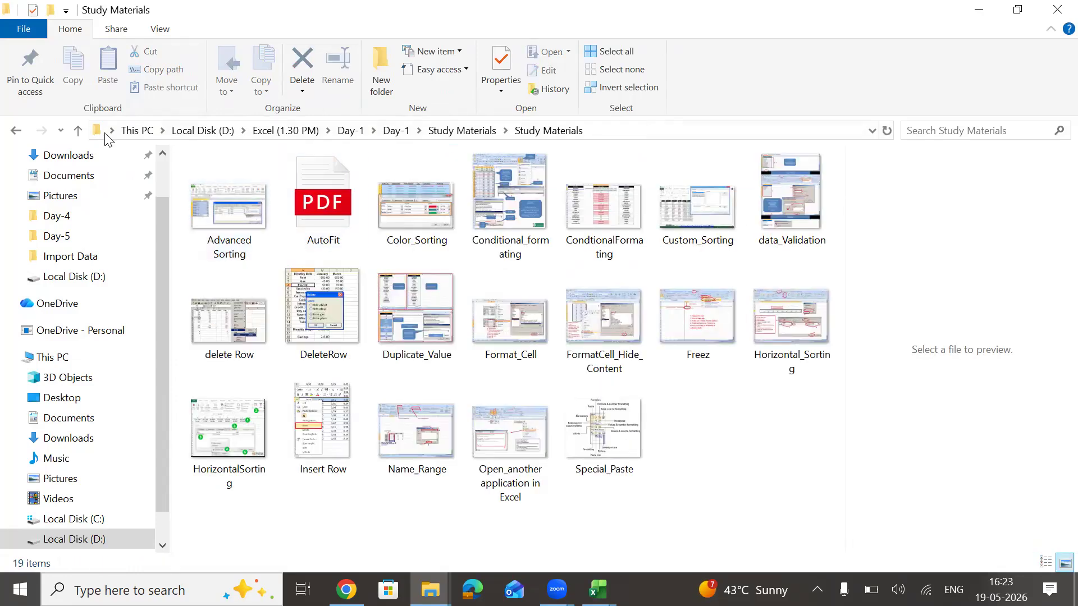
left_click(78, 131)
double_click(260, 183)
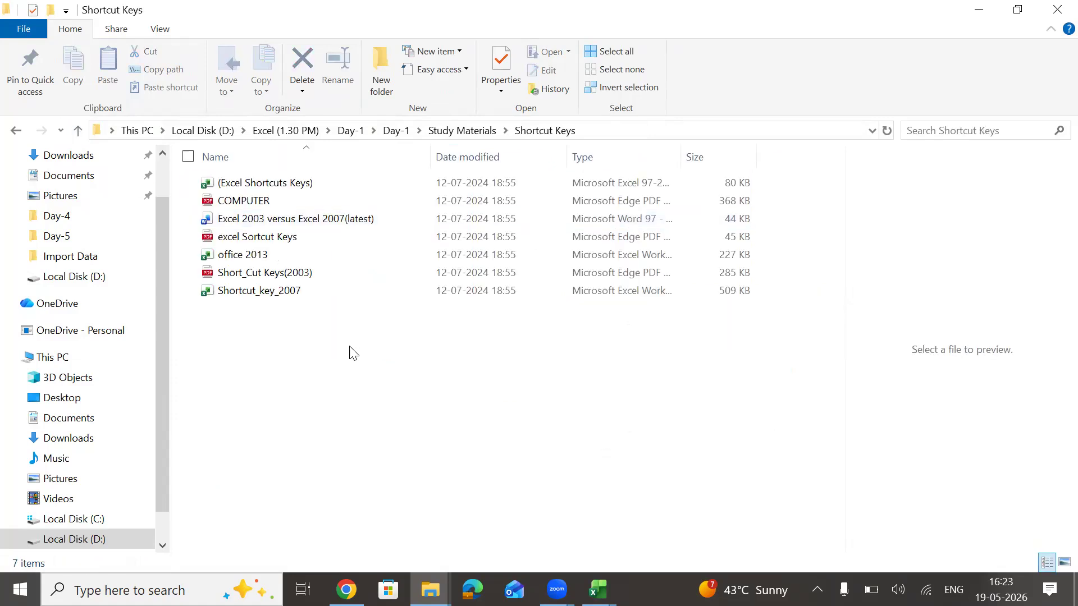
left_click(78, 132)
left_click(978, 11)
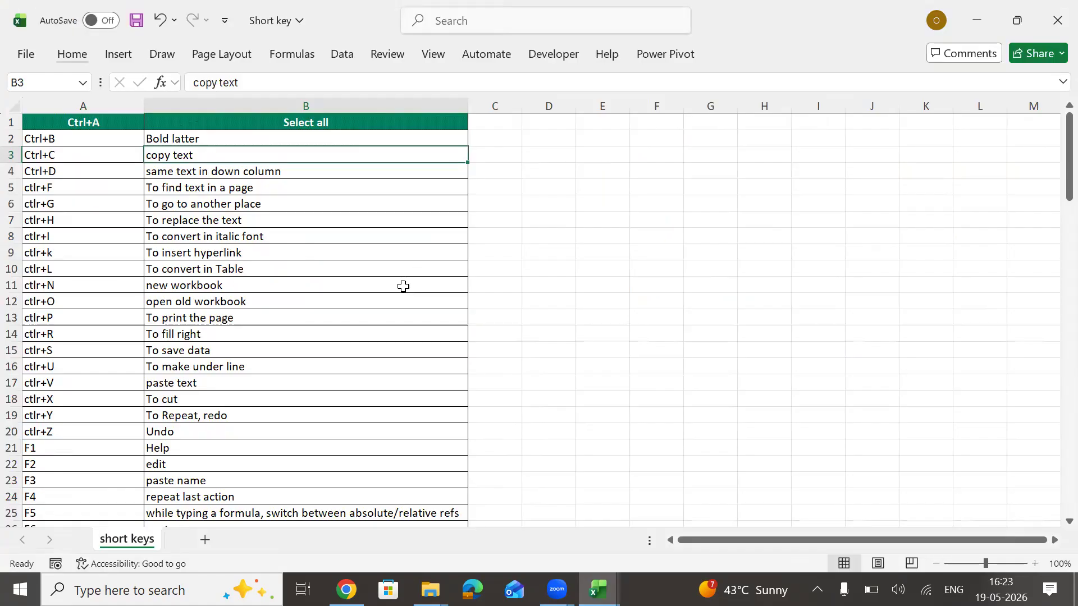
Save and close the Short key workbook, and return to Sheet2 of Book1
left_click(402, 268)
key("ctrl+s")
left_click(1053, 34)
left_click(658, 305)
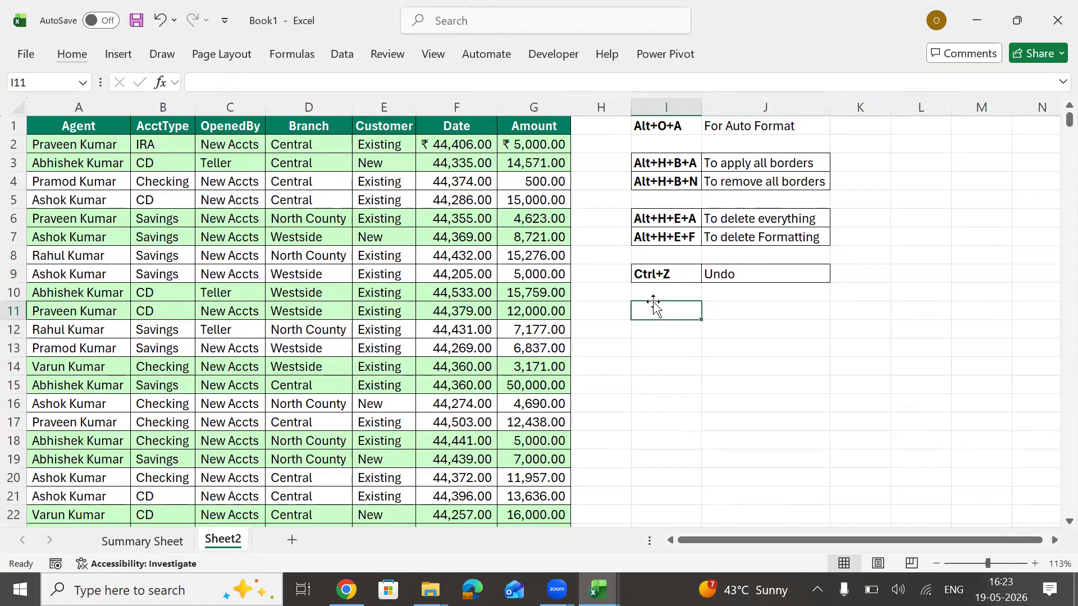
Look through the Conditional Formatting options, including Clear Rules, with the Alt+H+E+A cell I6 selected, and leave without applying any
left_click(662, 216)
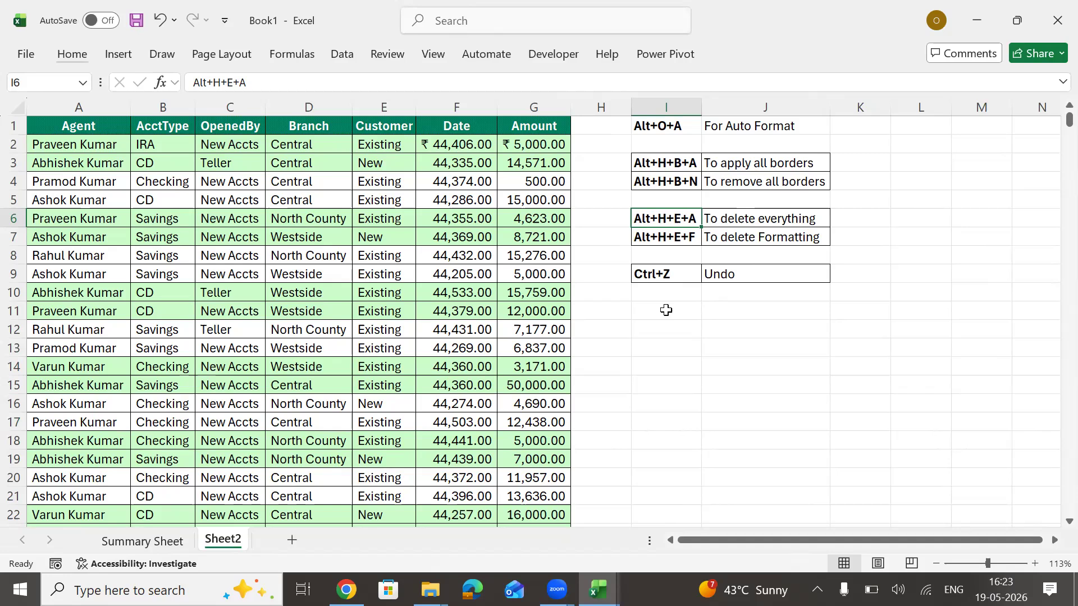
left_click(70, 54)
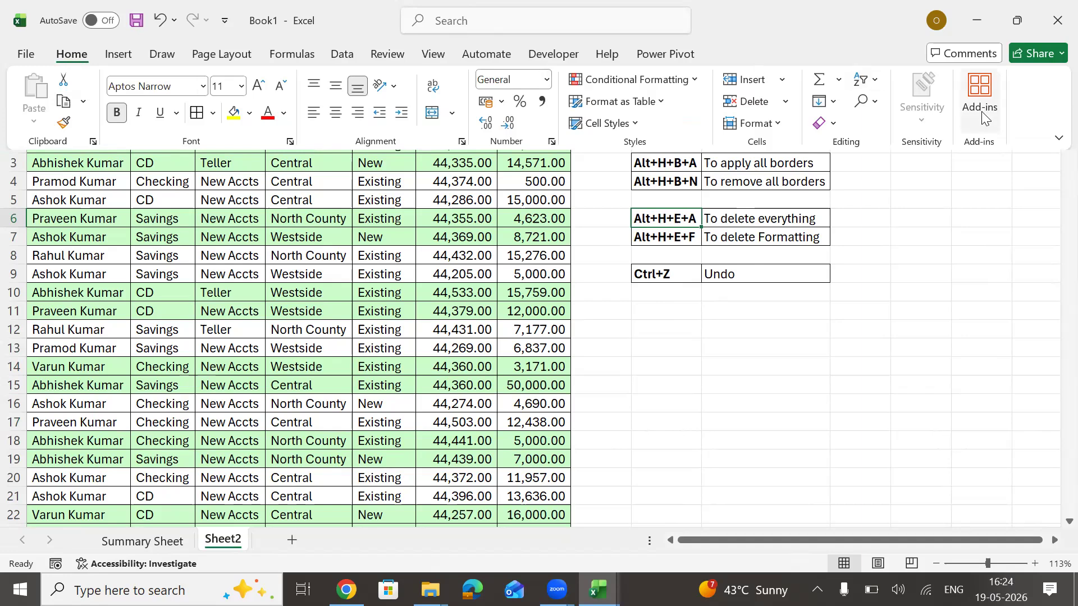
left_click(695, 75)
mouse_move(708, 102)
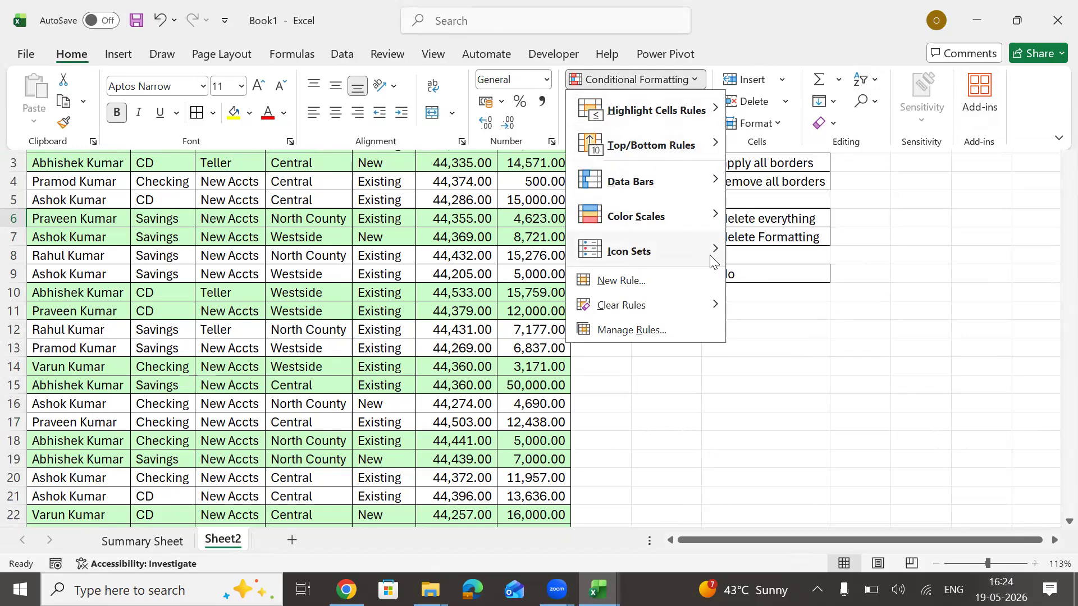
mouse_move(711, 306)
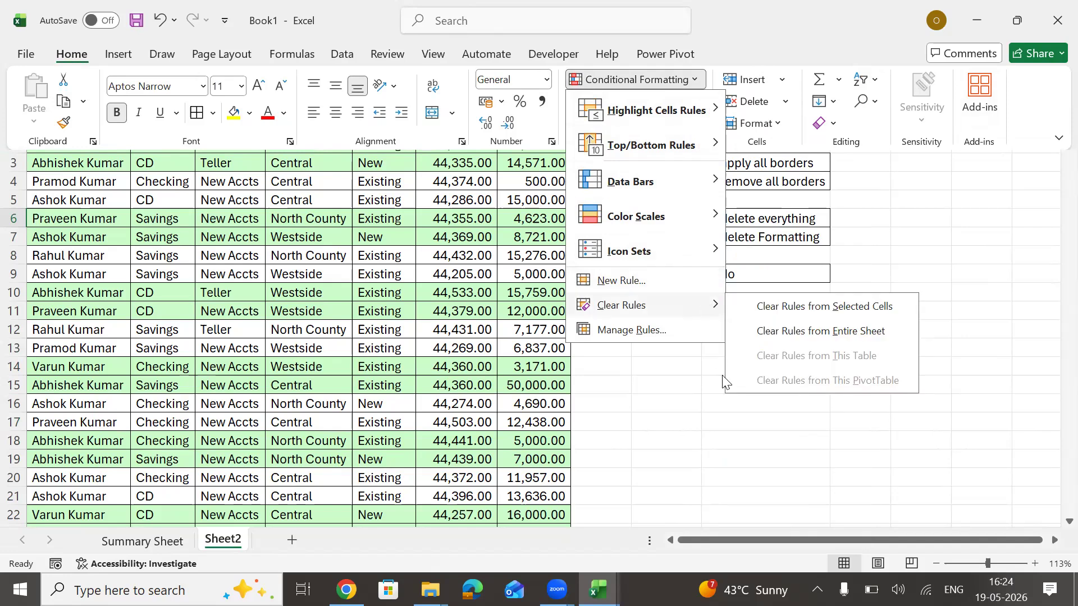
left_click(975, 279)
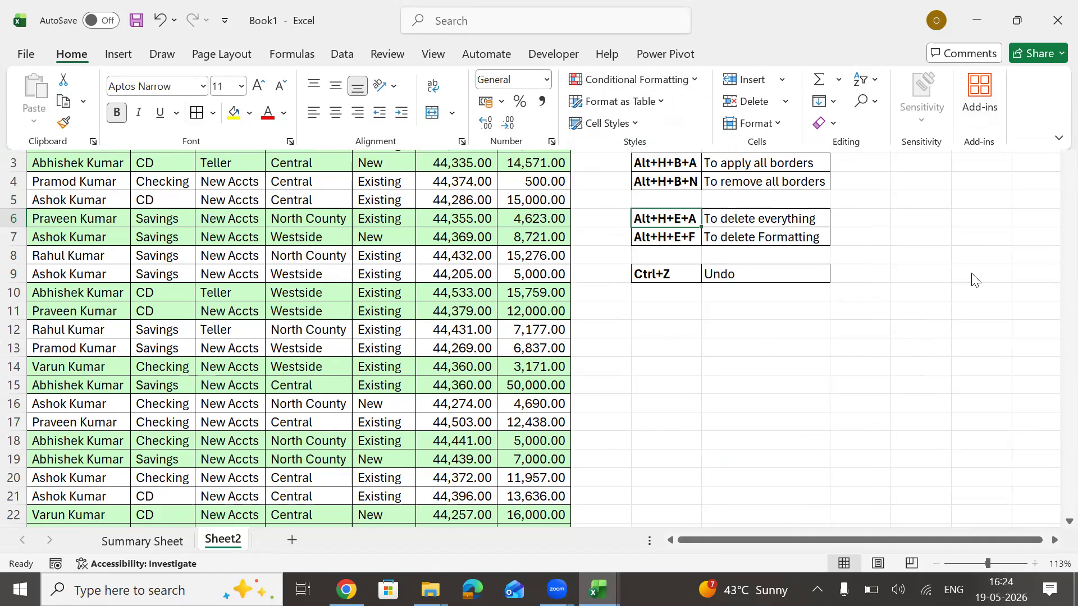
left_click(971, 273)
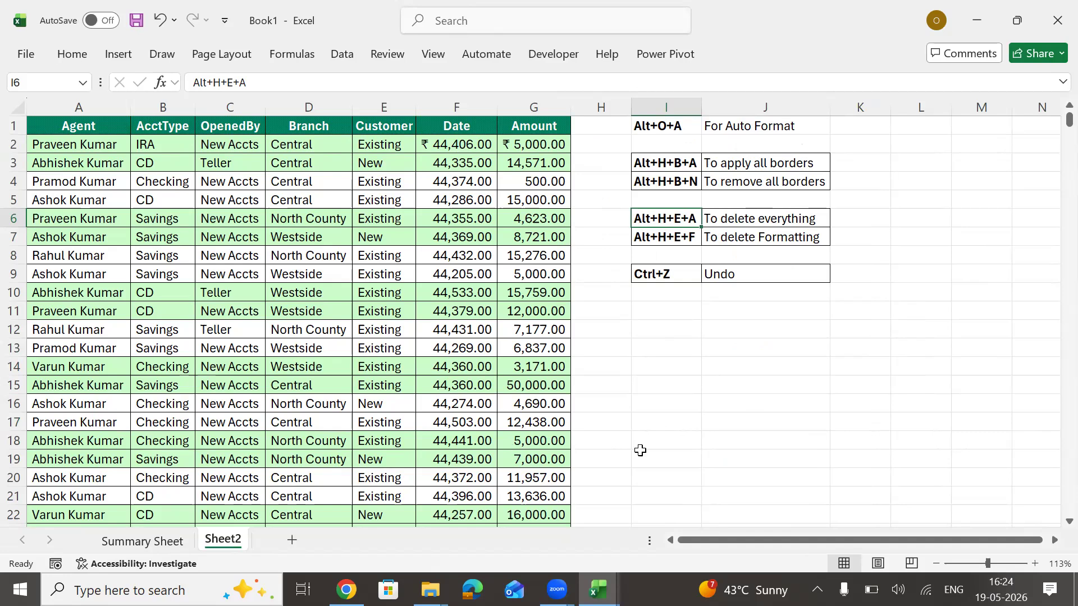
Go to the Alt+H+B+N shortcut for removing all borders and select it with its description in I4:J4
left_click(673, 328)
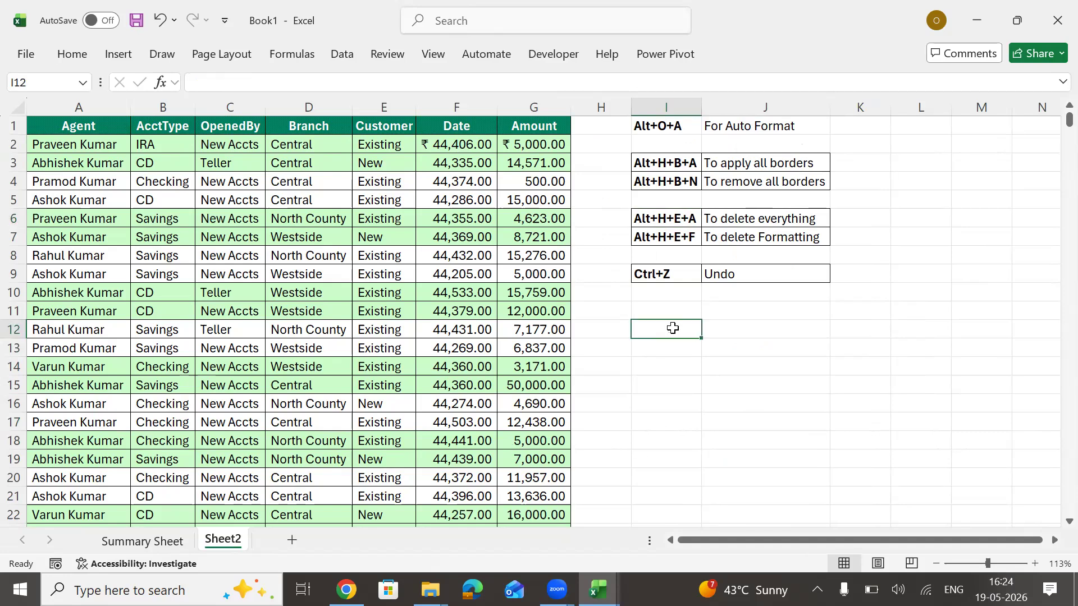
left_click(670, 177)
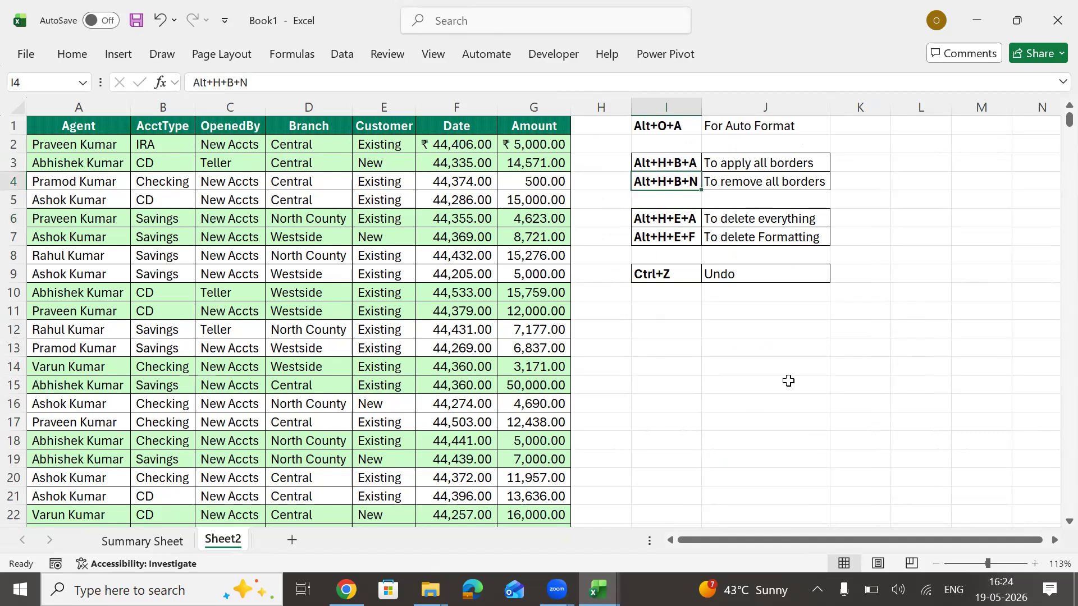
key("shift+Right")
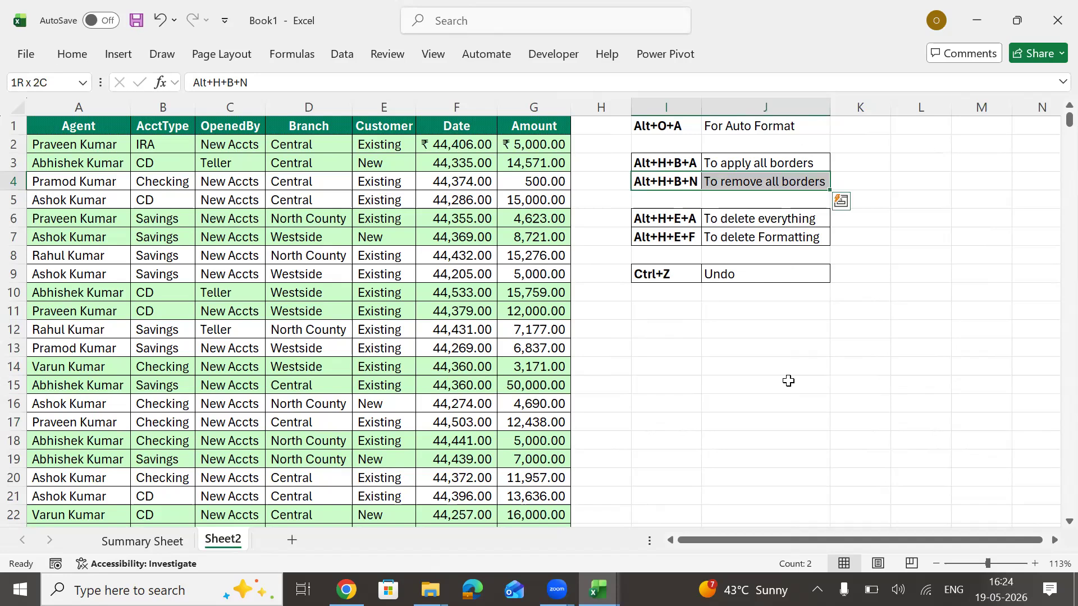
Select the entire account data table in columns A to G and start a ribbon command on it
left_click(380, 288)
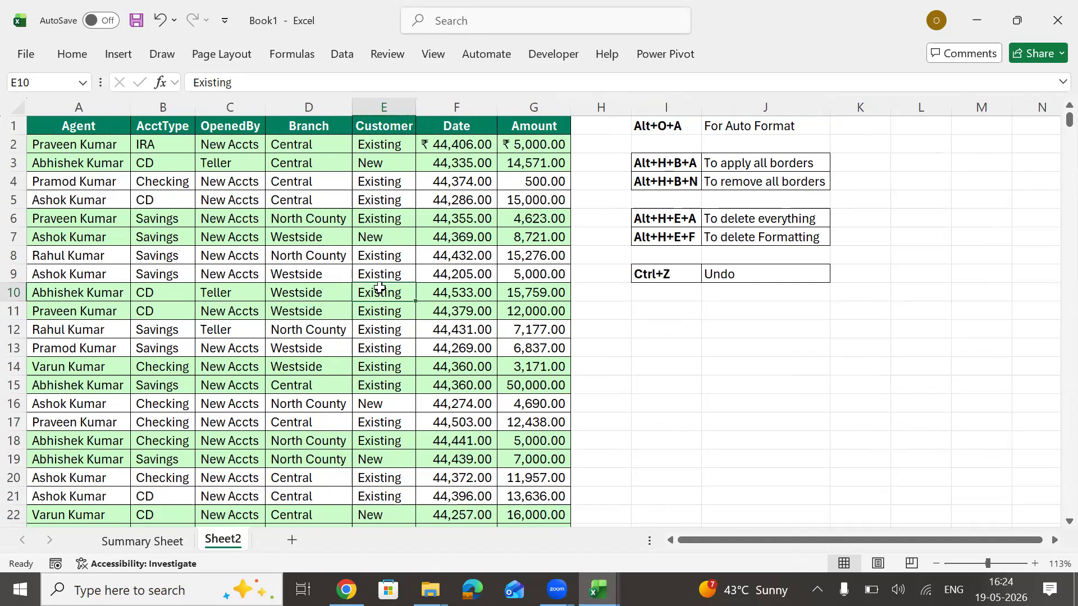
key("ctrl+a")
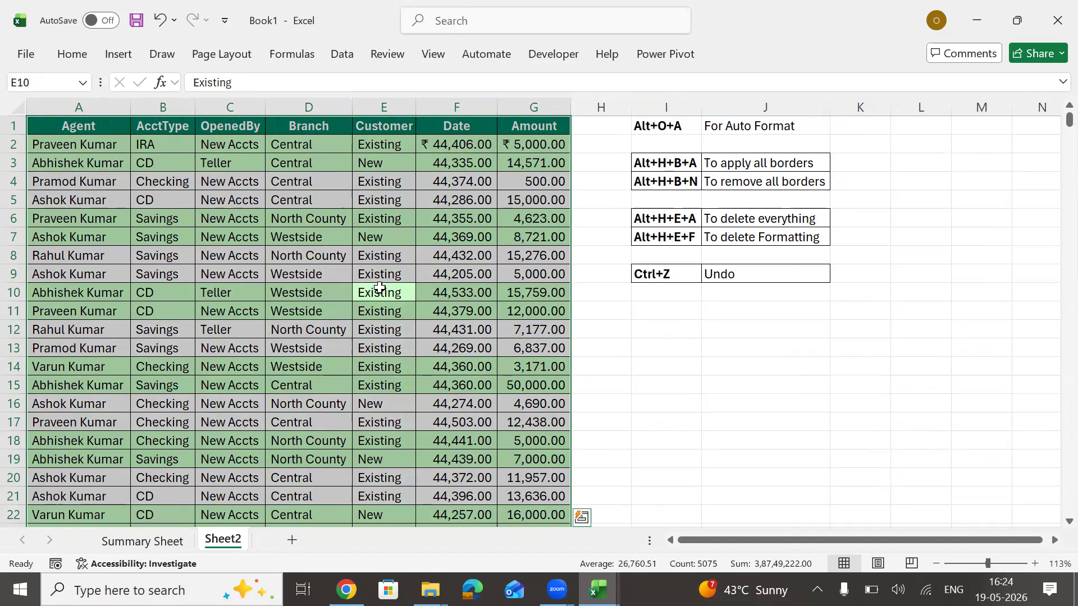
key("alt")
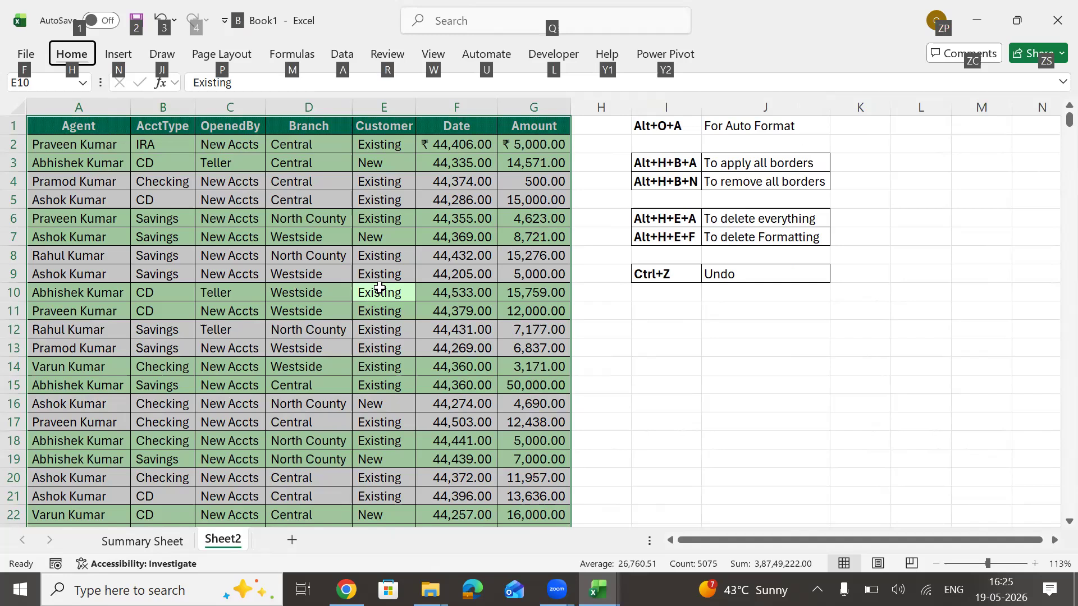
Remove all borders from the selected data table in columns A to G
key("h")
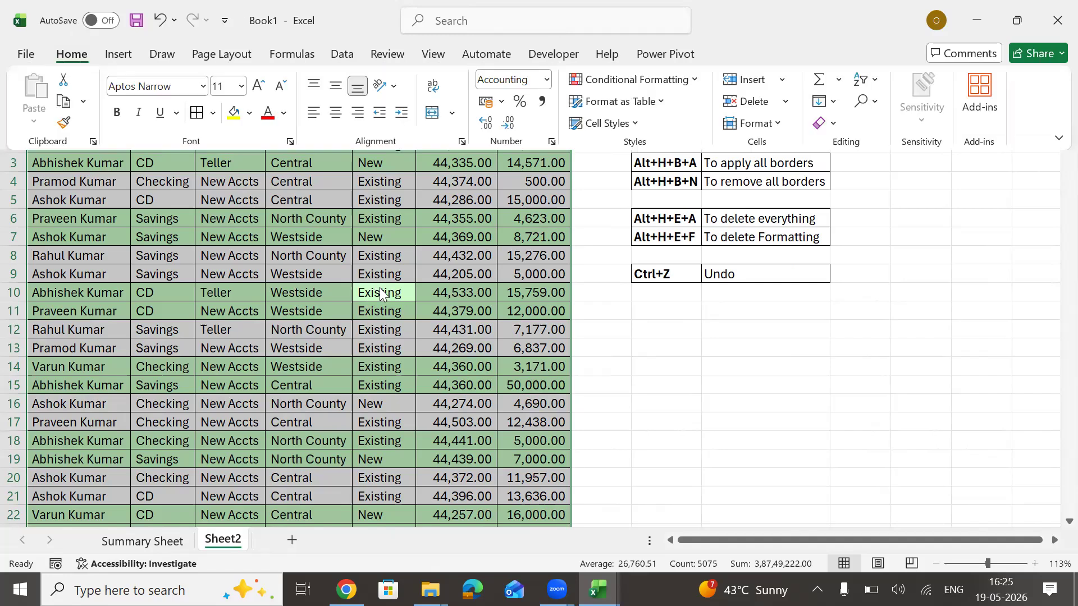
key("alt+h")
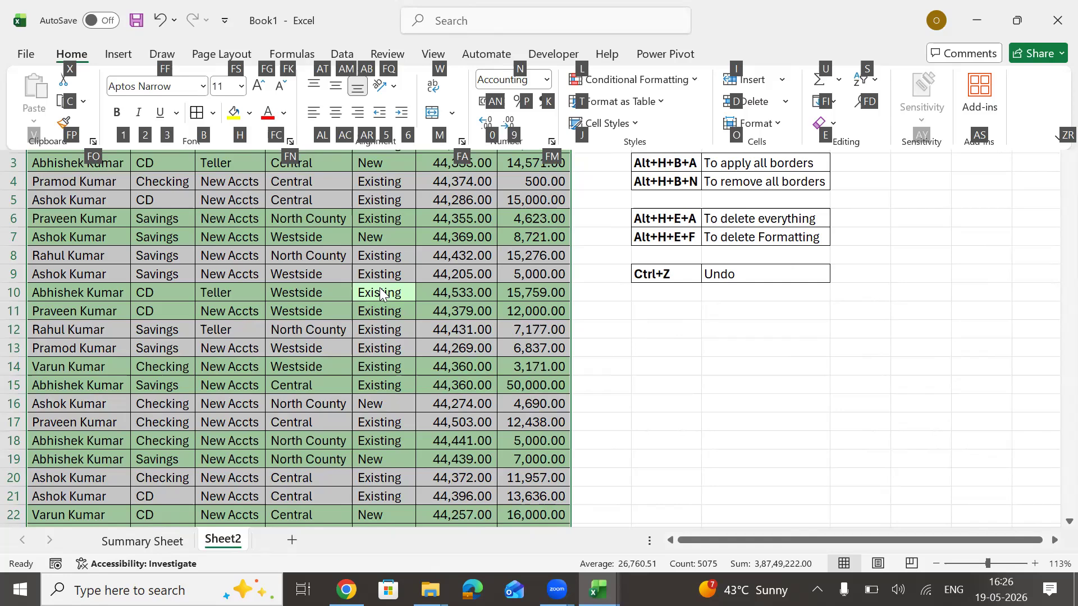
key("b")
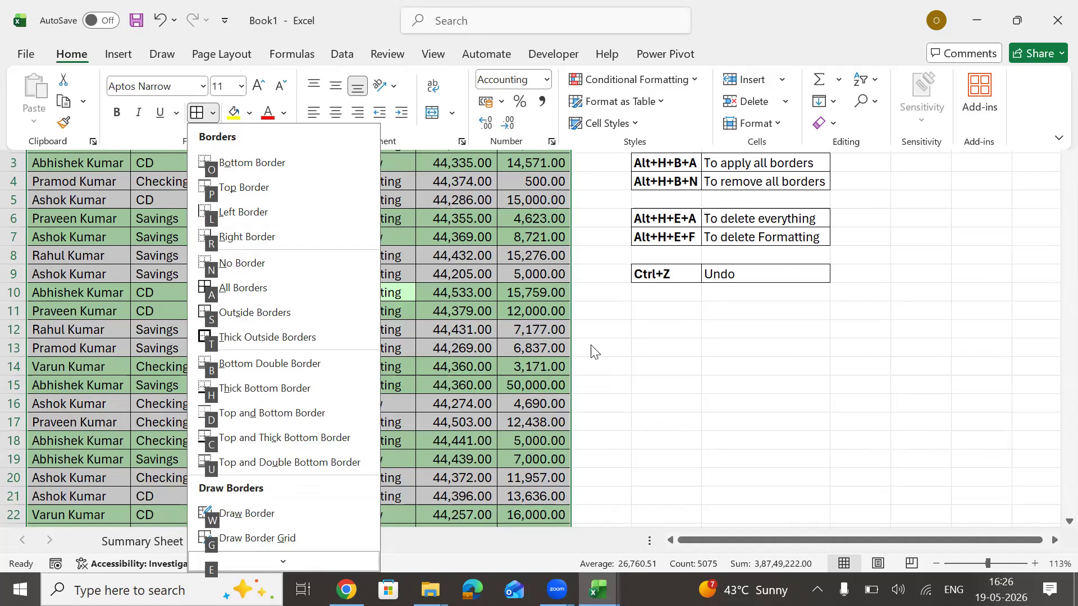
key("Escape")
key("Escape")
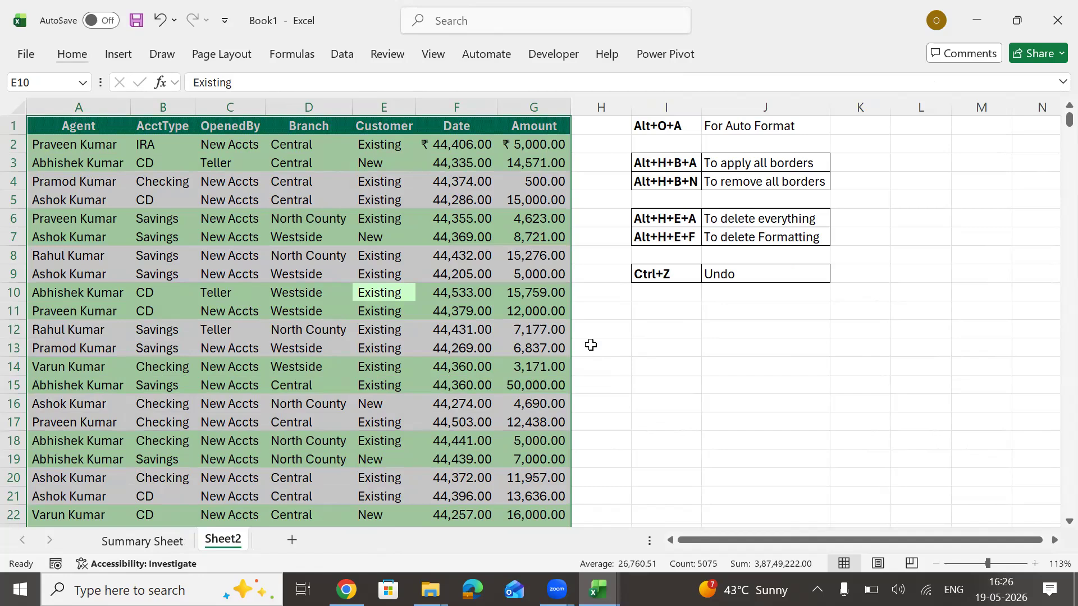
Apply all borders to the selected data table in columns A to G
key("alt")
key("h")
key("b")
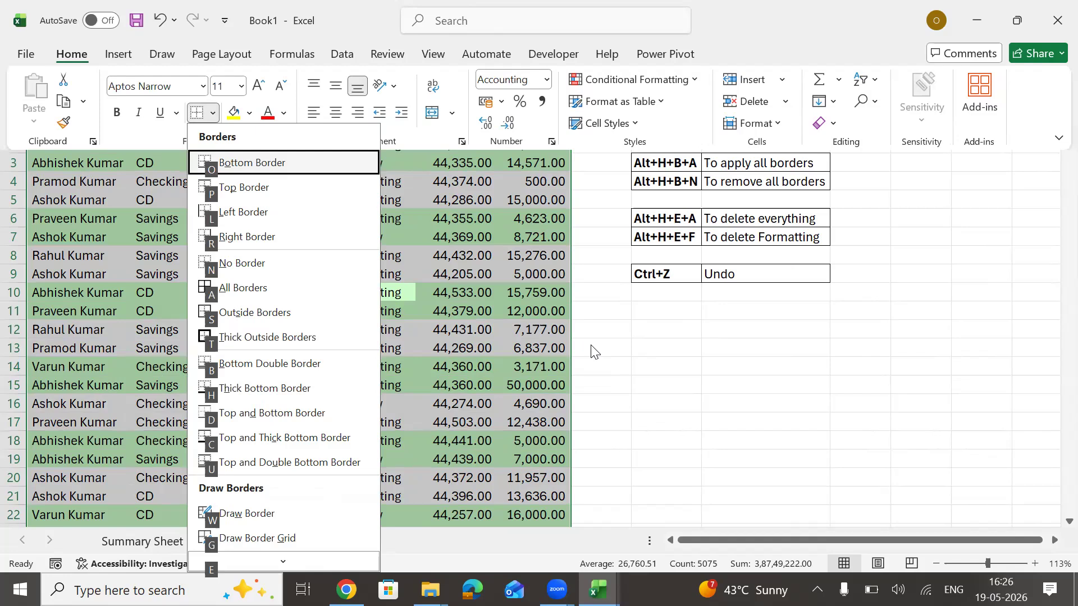
key("a")
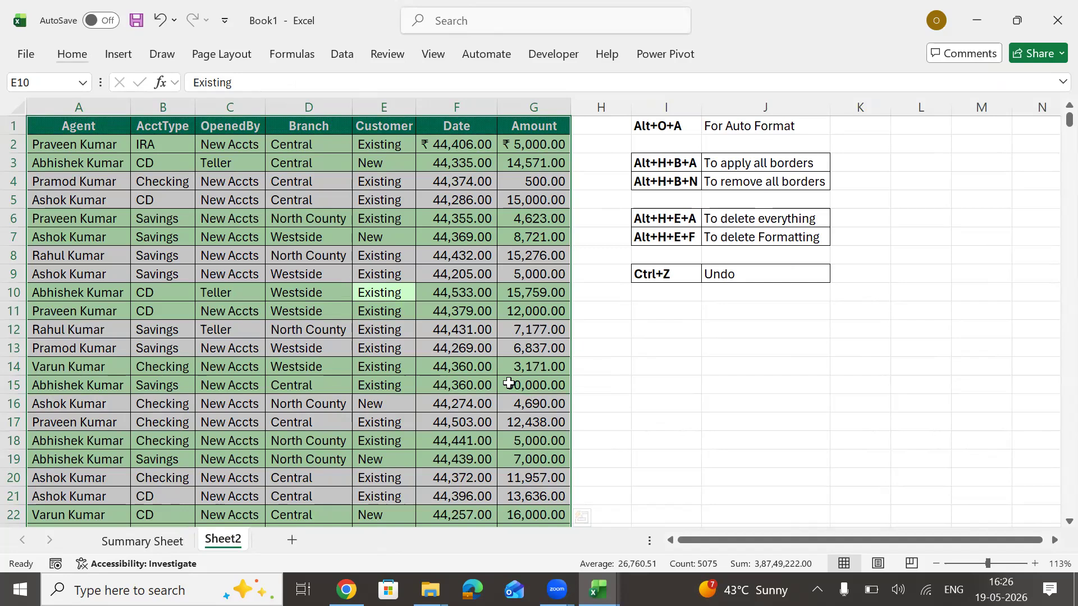
Clear everything, both contents and formatting, from the selected data table and undo the clearing
key("alt")
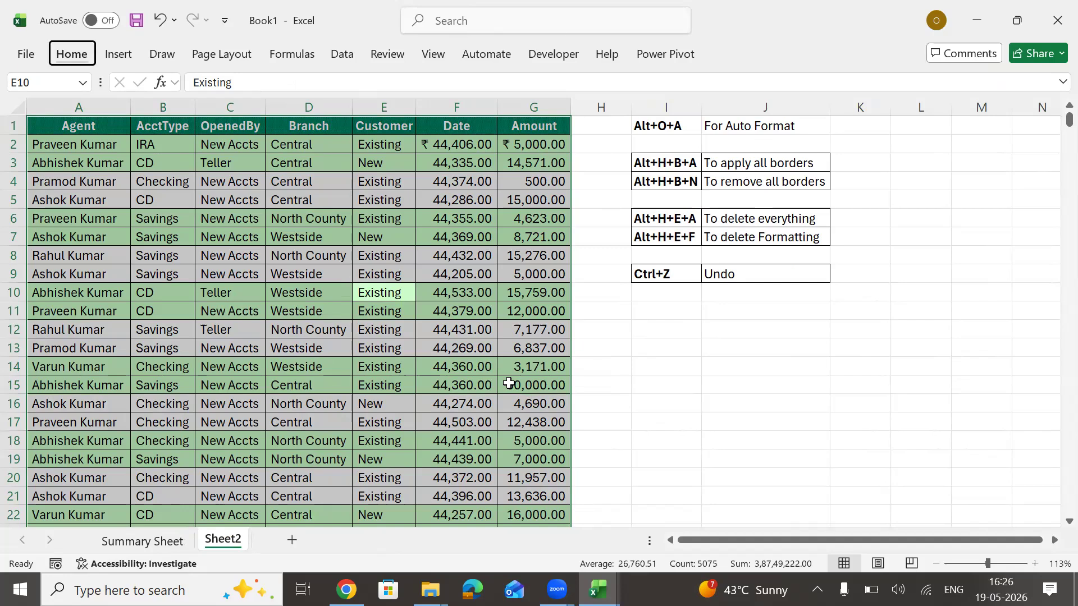
key("h")
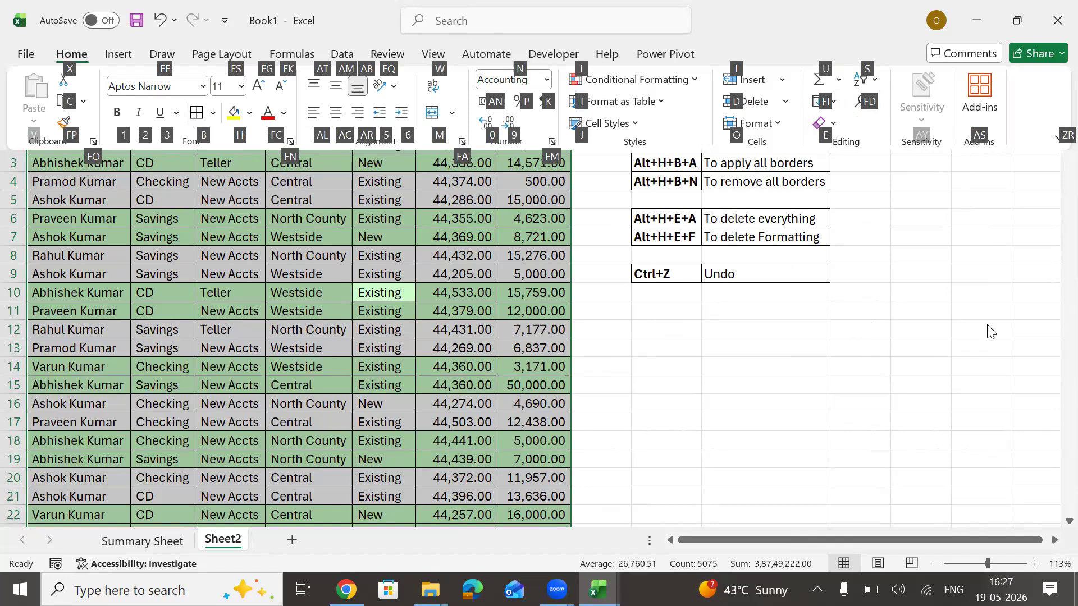
key("e")
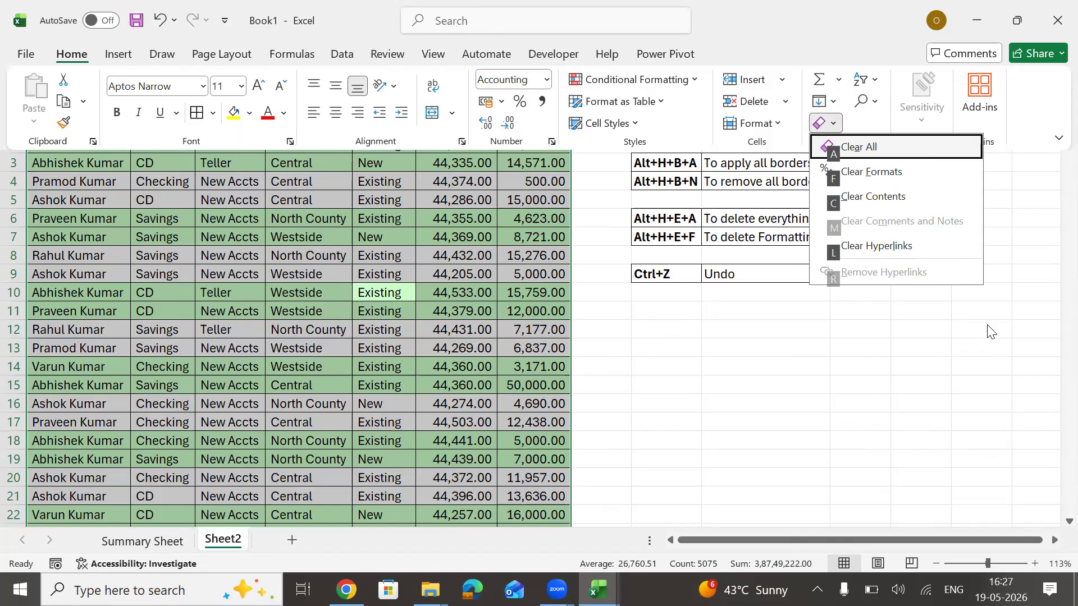
key("a")
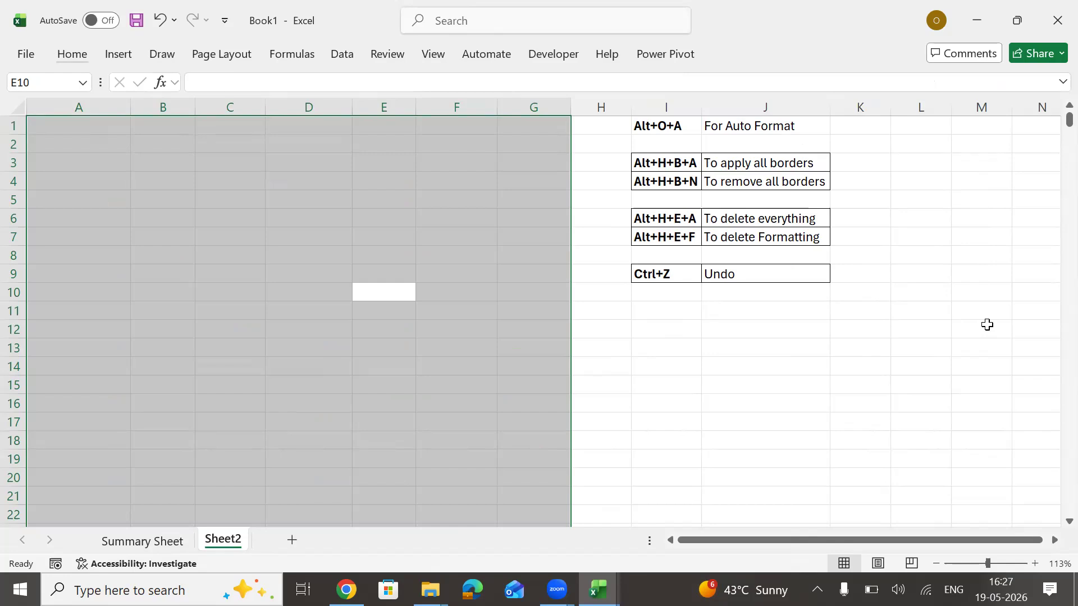
key("ctrl+z")
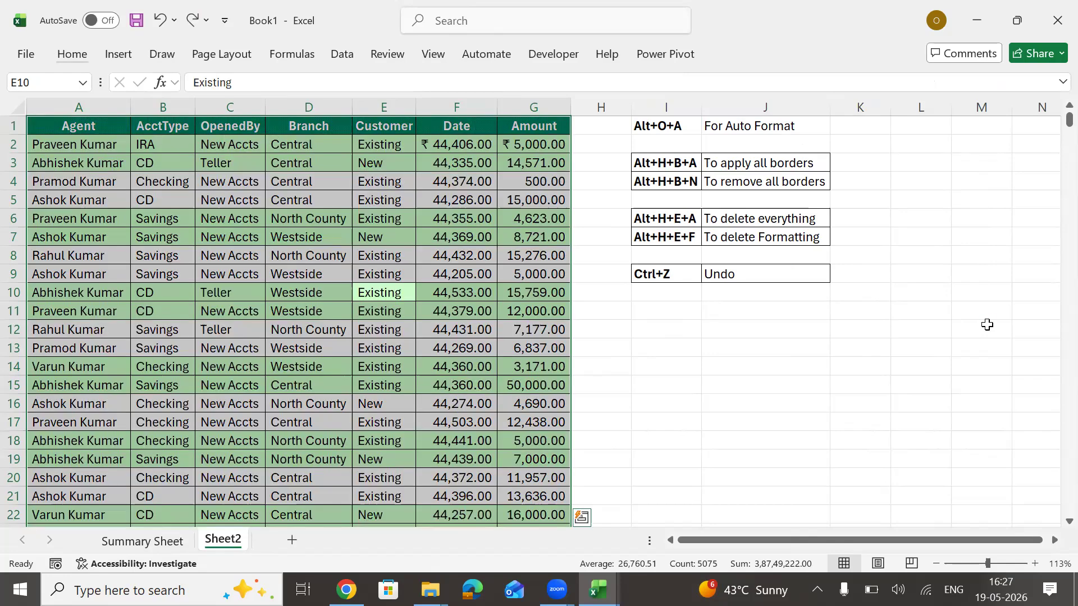
Clear only the formats from the selected data table and undo that change
key("alt")
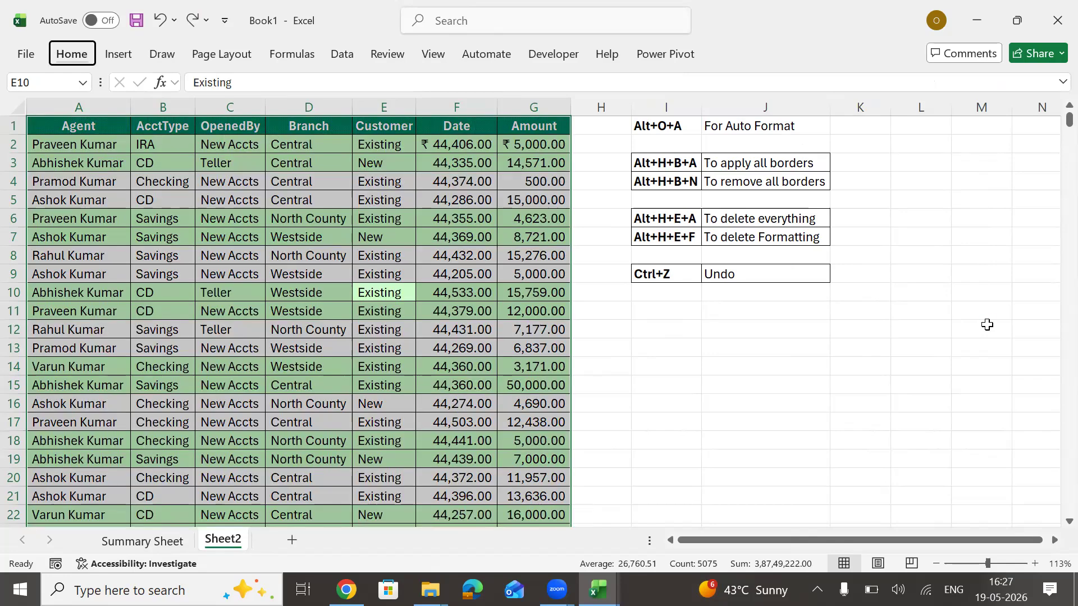
key("h")
key("e")
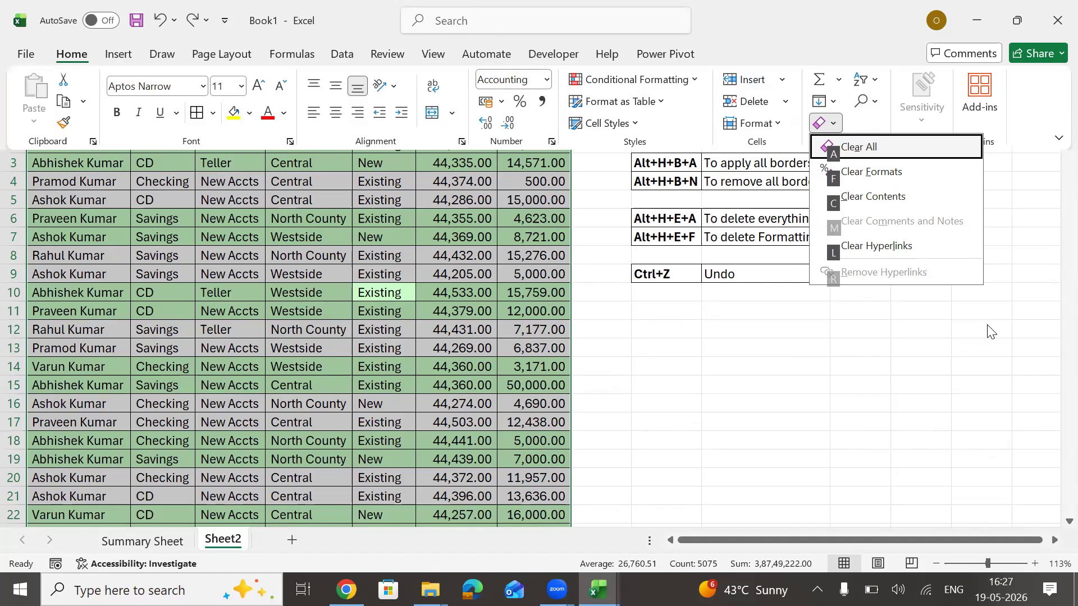
key("a")
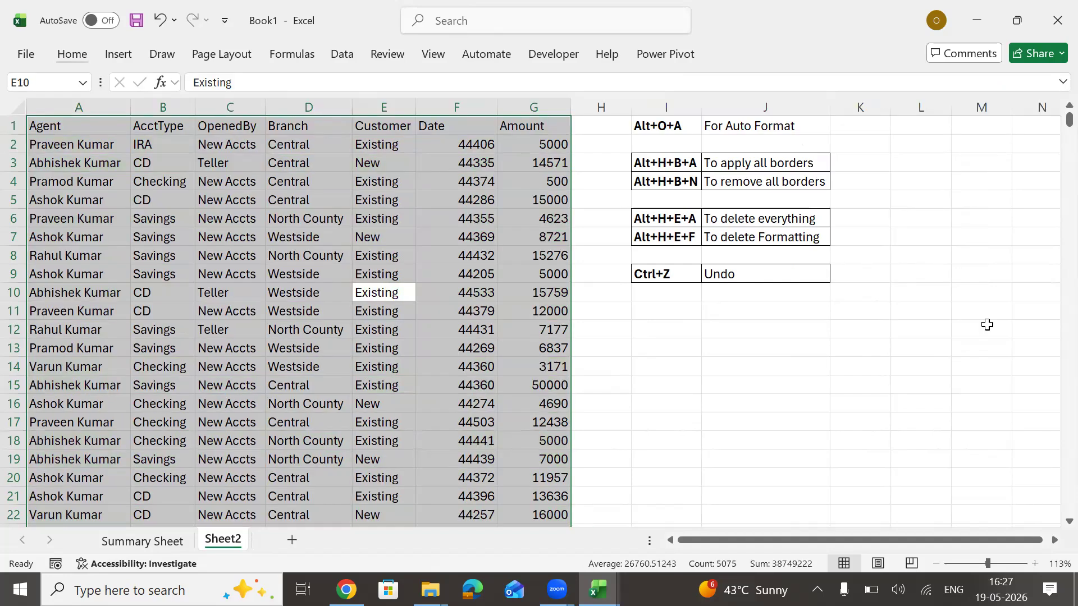
key("ctrl+z")
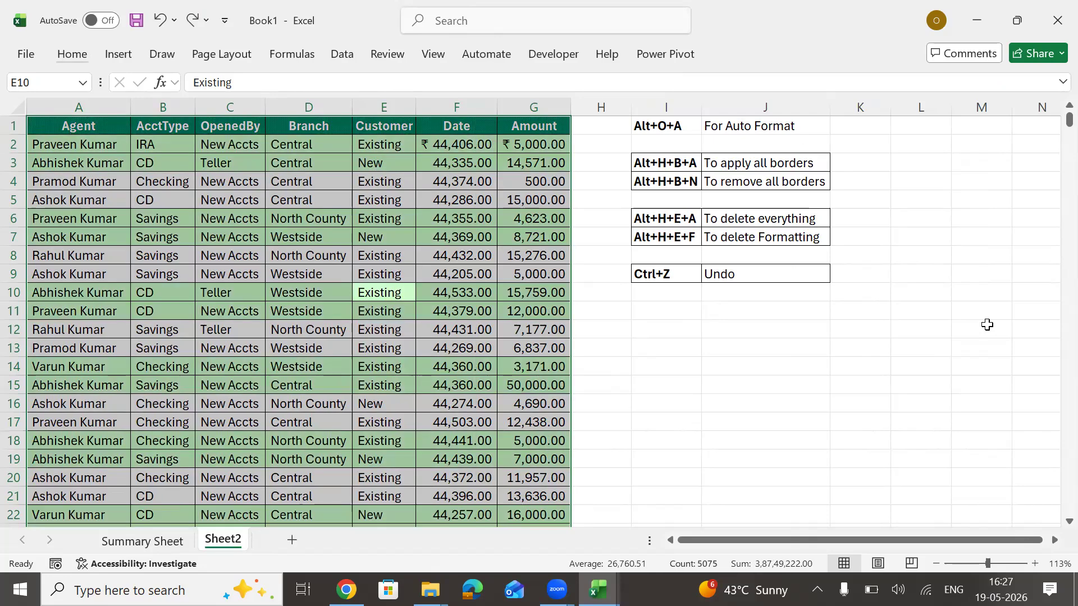
Merge and center the empty cell range N4:S9 beyond the shortcut notes
key("Right")
key("Right")
key("Right")
key("Right")
key("Right")
key("Right")
key("Right")
key("Right")
key("Right")
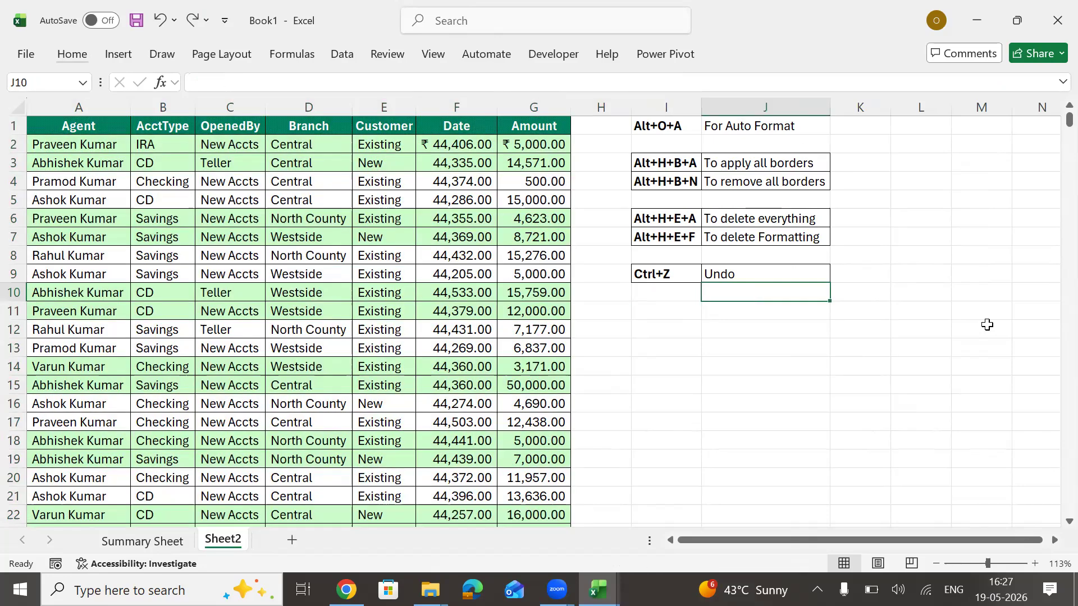
key("Right")
key("Right")
key("Right")
key("Right")
key("Right")
key("Right")
key("Right")
key("Right")
key("Right")
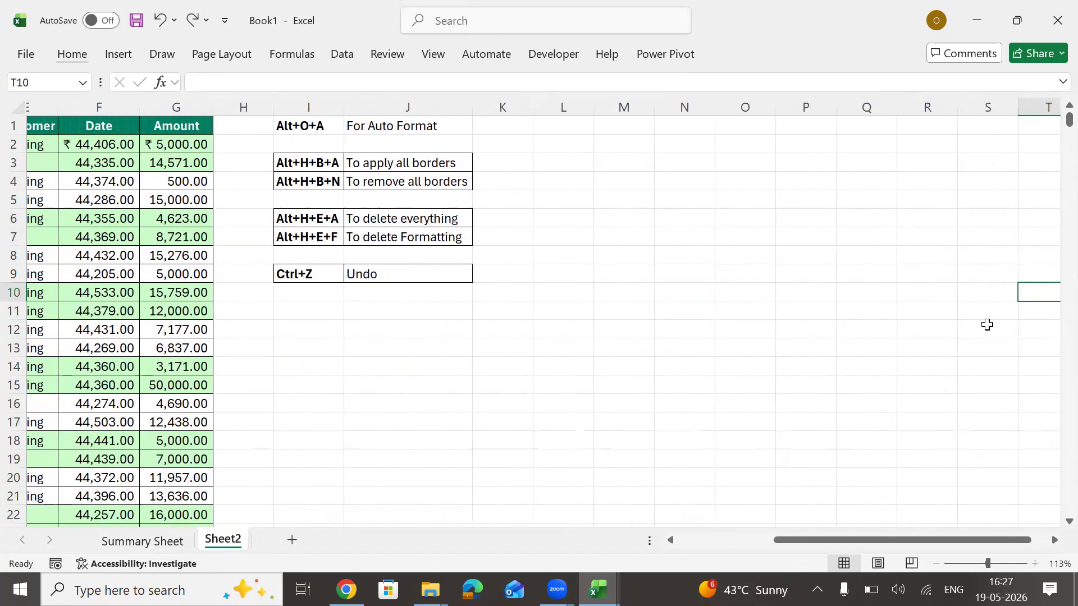
key("Right")
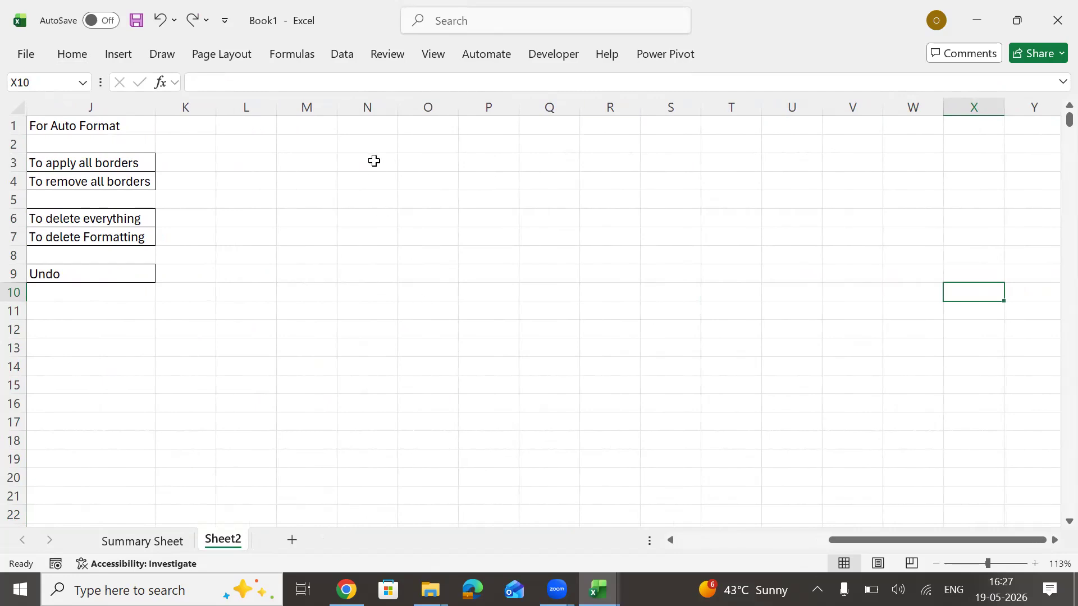
left_click(389, 180)
key("shift+Right")
key("shift+Right")
key("shift+Right")
key("shift+Right")
key("shift+Right")
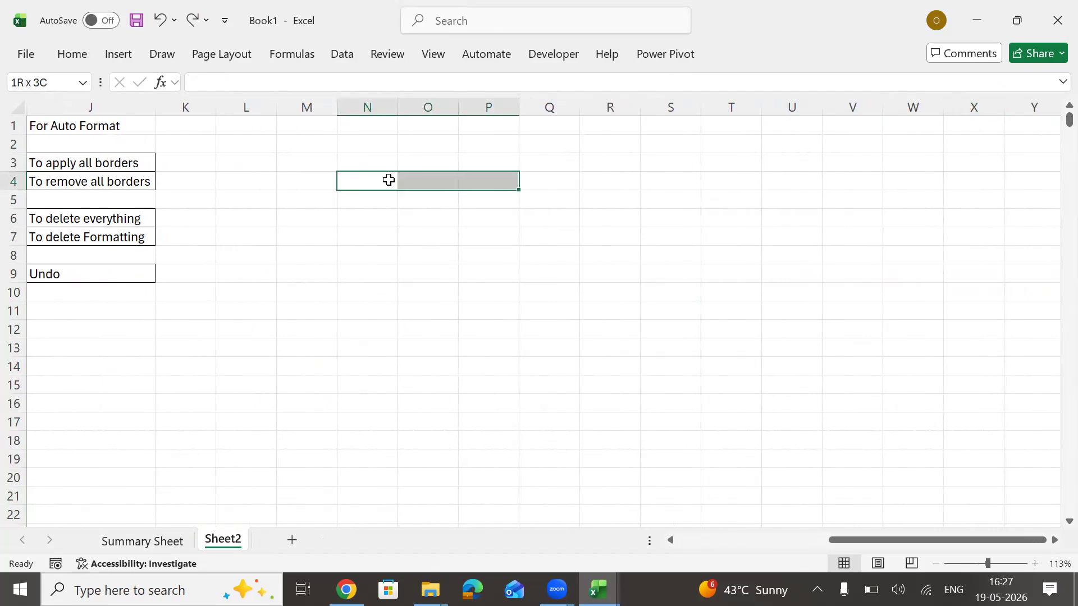
key("shift+Down")
key("shift+Down")
key("shift+Down")
key("shift+Down")
key("shift+Down")
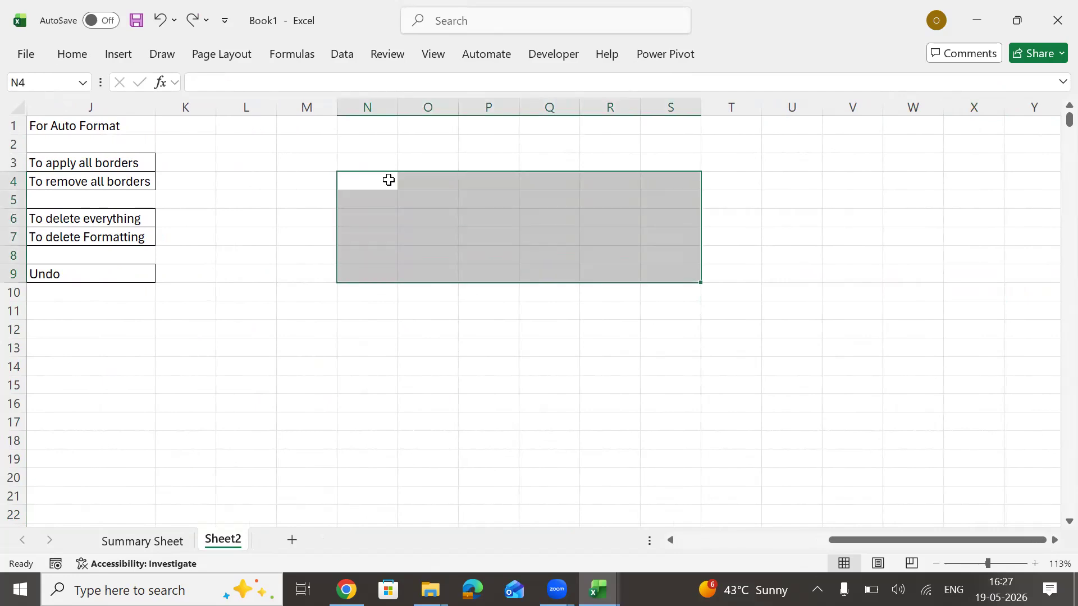
key("alt+h")
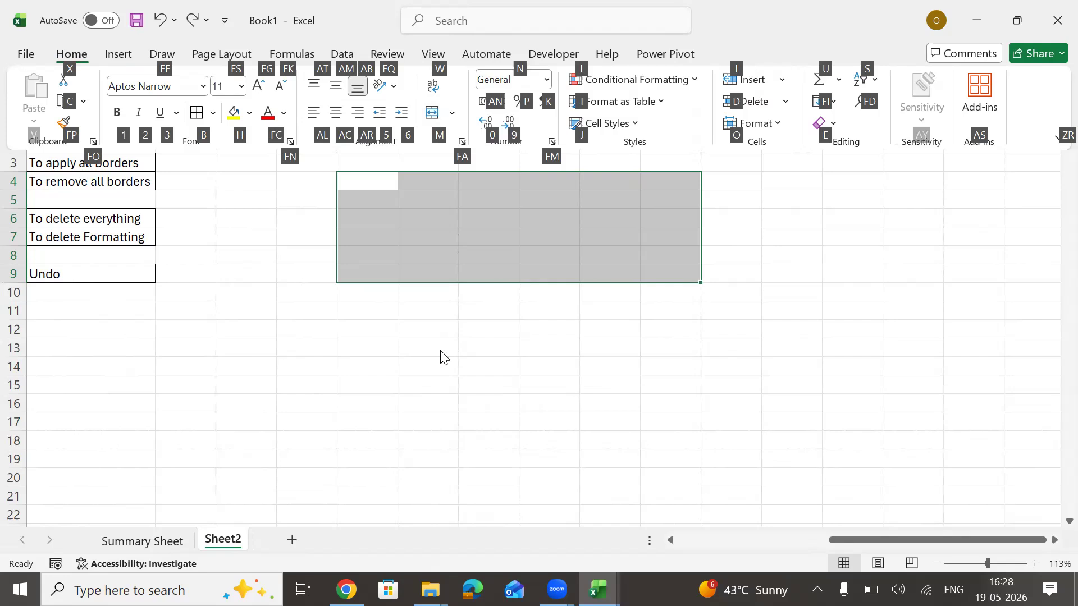
key("m")
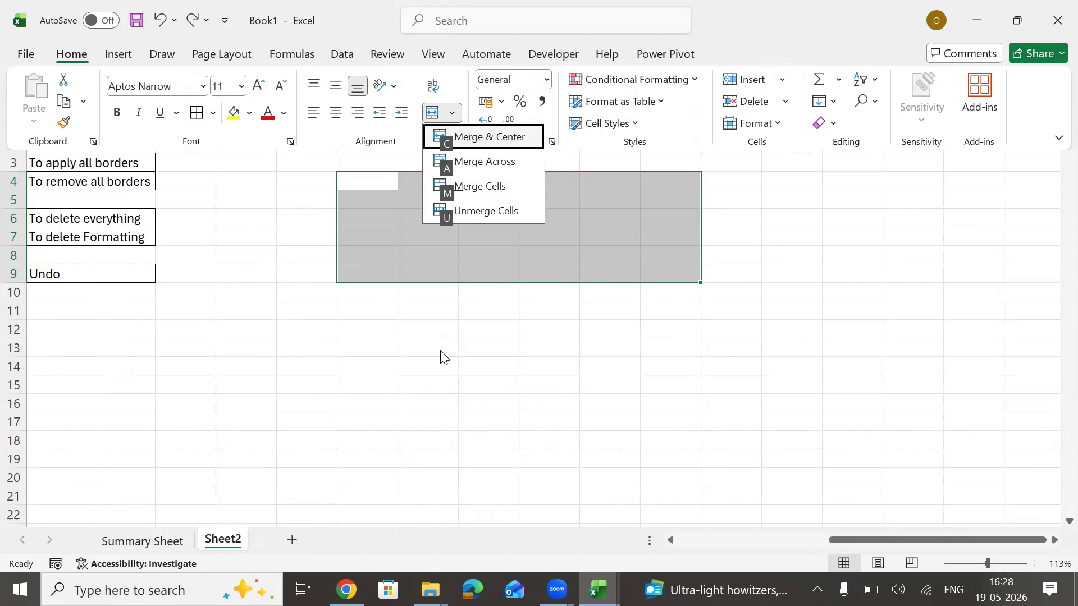
key("c")
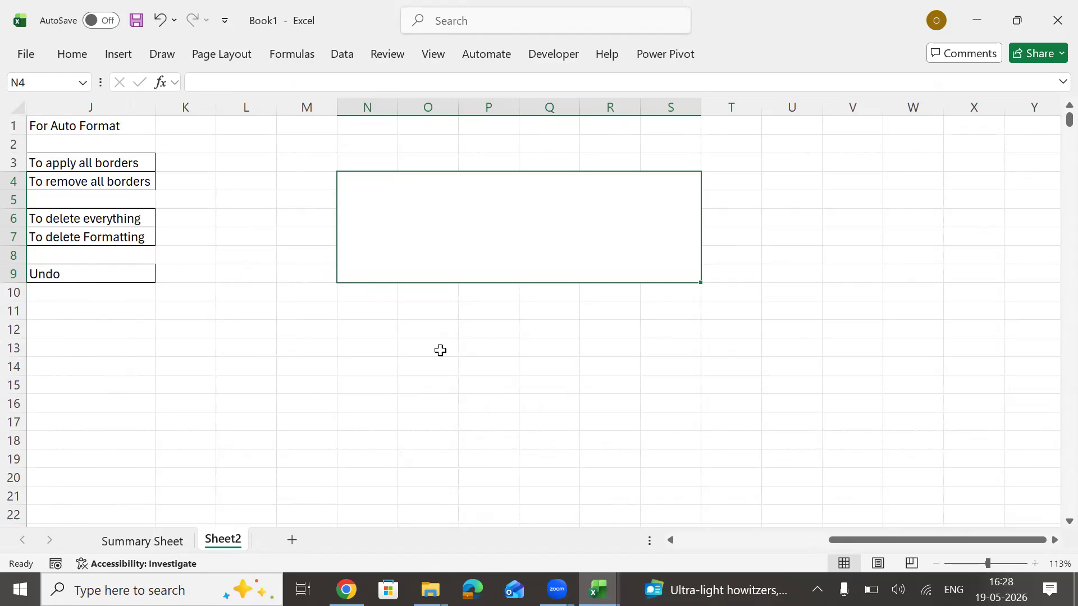
key("XF86MonBrightnessDown")
key("XF86MonBrightnessDown")
key("XF86MonBrightnessDown")
key("XF86MonBrightnessDown")
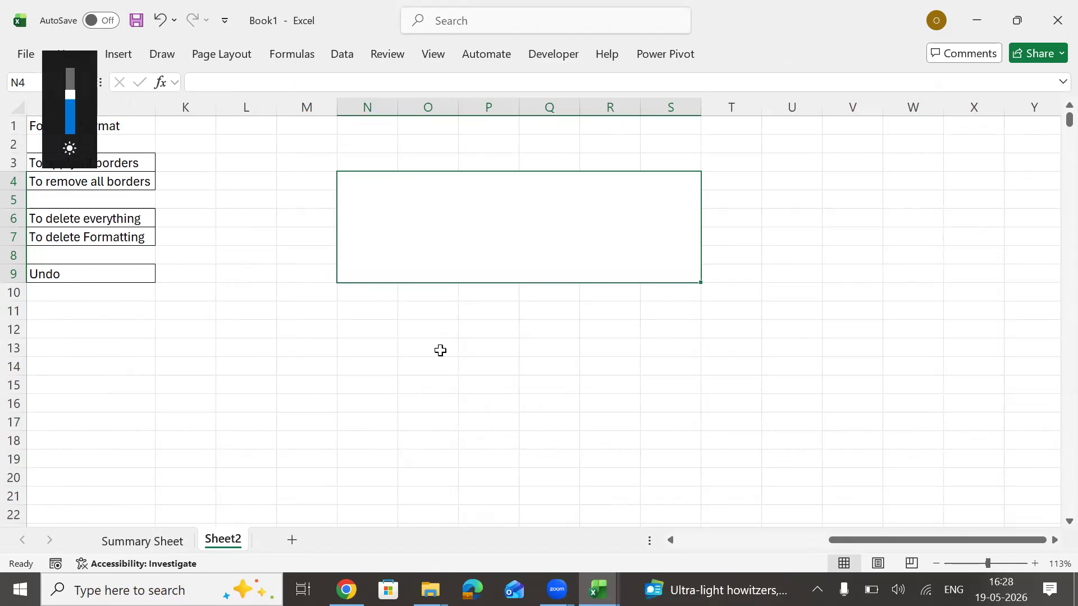
key("XF86MonBrightnessDown")
key("XF86MonBrightnessDown")
key("XF86MonBrightnessDown")
key("XF86MonBrightnessDown")
key("XF86MonBrightnessDown")
key("XF86MonBrightnessDown")
key("XF86MonBrightnessUp")
key("XF86MonBrightnessUp")
key("XF86MonBrightnessUp")
key("XF86MonBrightnessUp")
key("XF86MonBrightnessUp")
key("XF86MonBrightnessUp")
key("XF86MonBrightnessUp")
key("XF86MonBrightnessUp")
key("Left")
key("Left")
key("Left")
key("Left")
key("Left")
key("Left")
key("Left")
key("Left")
key("Left")
key("Left")
key("Left")
key("Left")
key("Left")
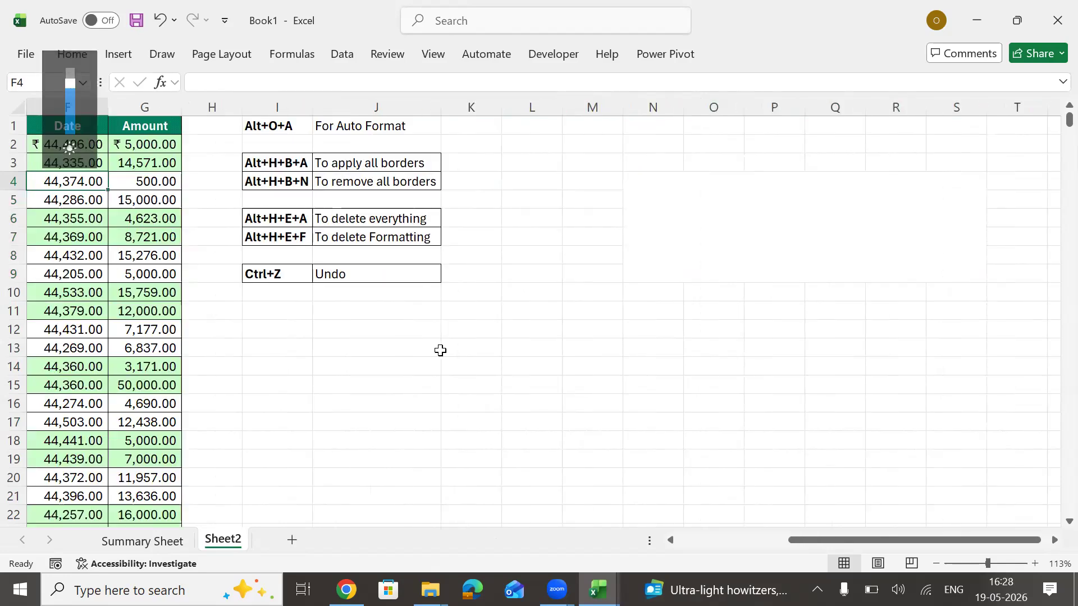
key("Right")
key("Right")
key("Right")
key("Right")
key("Right")
key("Right")
key("Right")
key("Right")
key("Right")
key("Right")
key("Right")
key("Right")
key("Right")
key("Right")
key("Right")
key("Right")
key("Right")
key("Right")
key("Right")
key("Right")
key("Right")
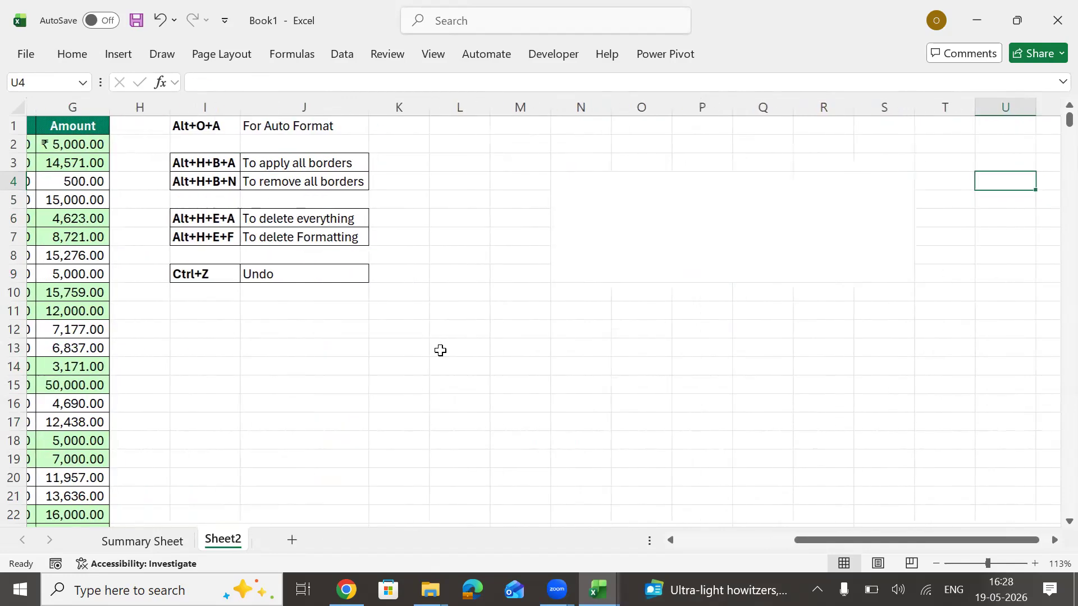
Return to the merged cell and undo its merge along with the last application of all borders to the data table
key("Left")
key("Left")
key("Left")
key("Left")
key("Left")
key("Left")
key("Left")
key("Right")
key("Right")
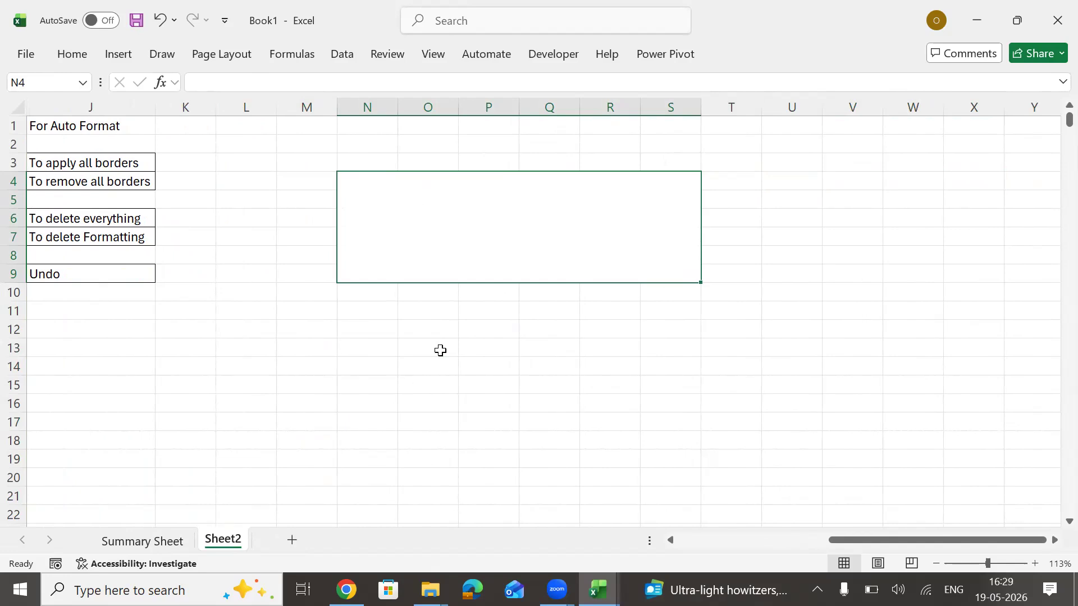
key("ctrl+z")
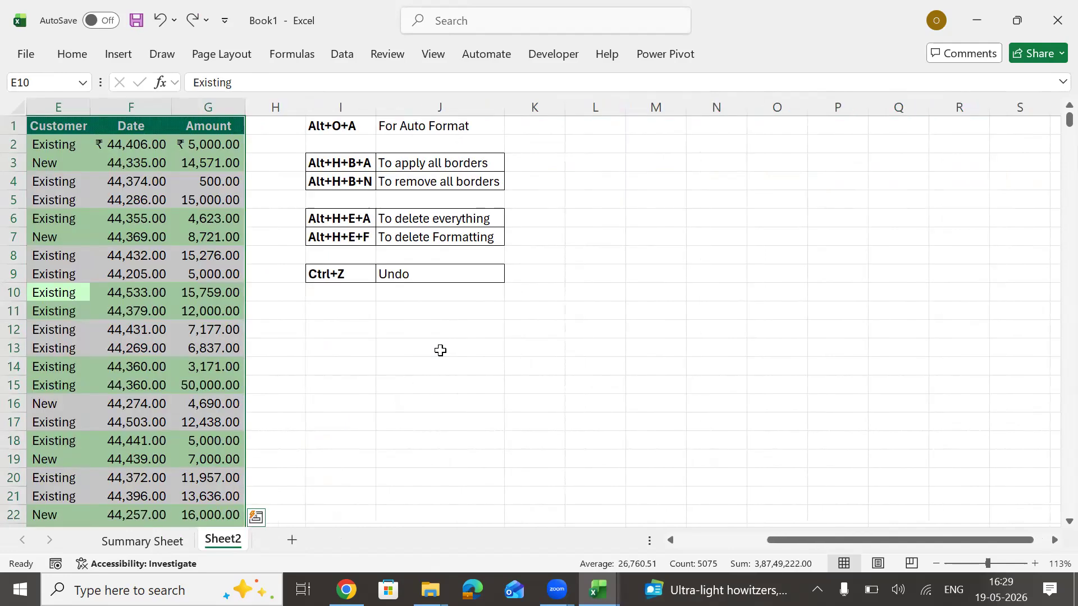
Merge and center the empty cell range N3:R8 beyond the shortcut notes
key("Right")
key("Right")
key("Right")
key("Right")
key("Right")
key("Right")
key("Right")
key("Right")
key("Right")
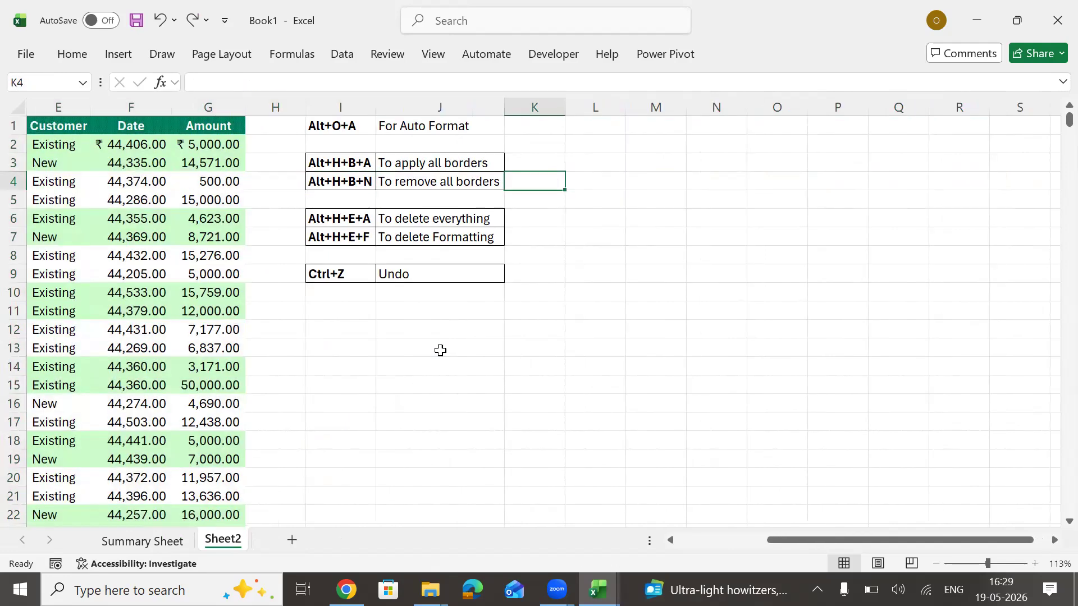
key("Right")
key("Right")
key("Right")
key("Right")
key("Right")
key("Right")
key("Right")
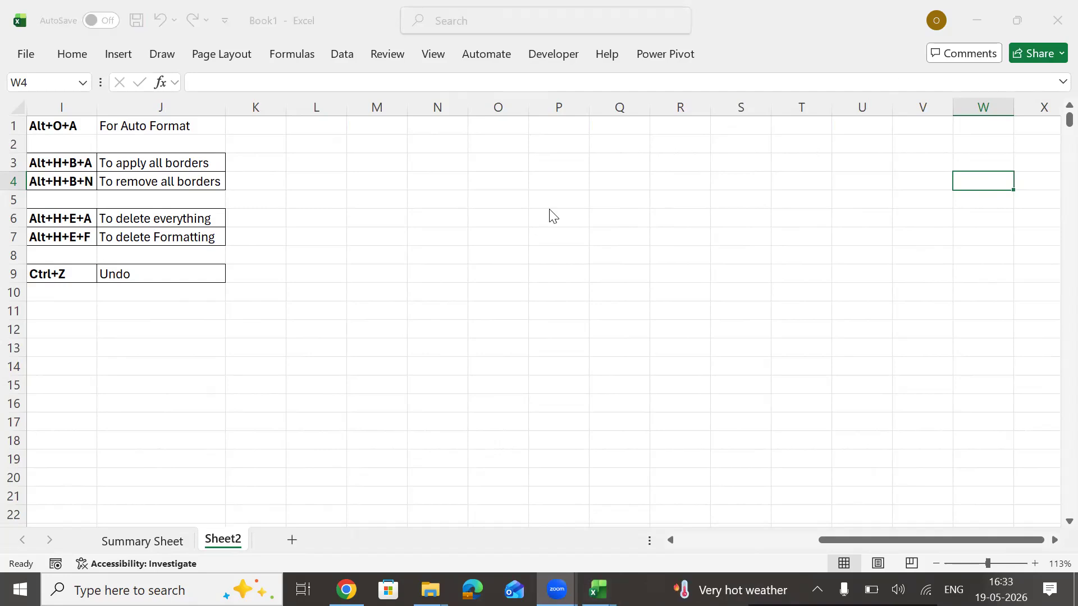
left_click(455, 167)
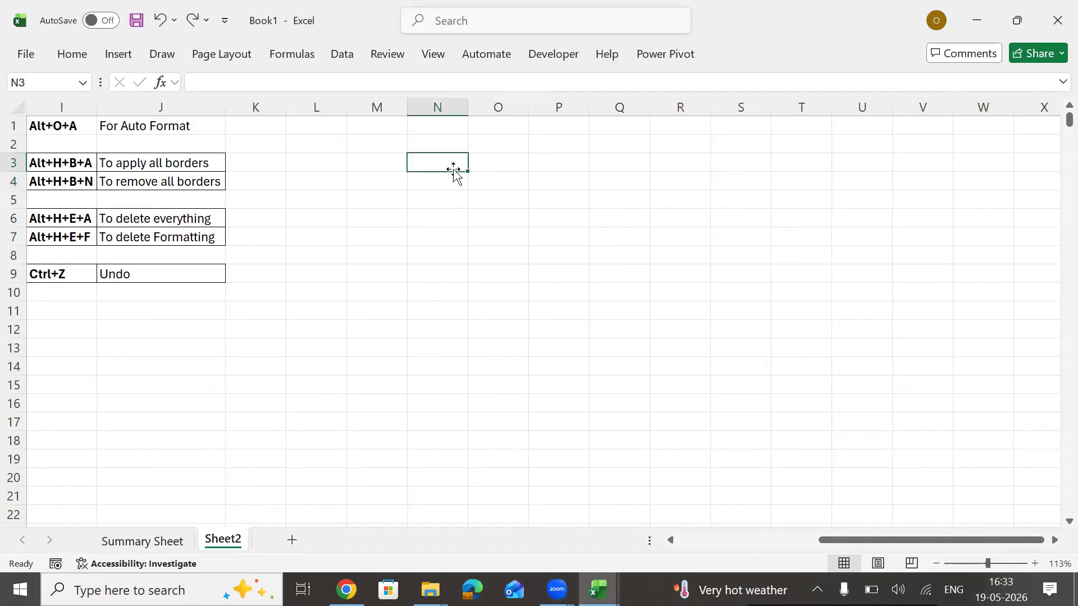
key("shift+Right")
key("shift+Right")
key("shift+Right")
key("shift+Right")
key("shift+Down")
key("shift+Down")
key("shift+Down")
key("shift+Down")
key("shift+Down")
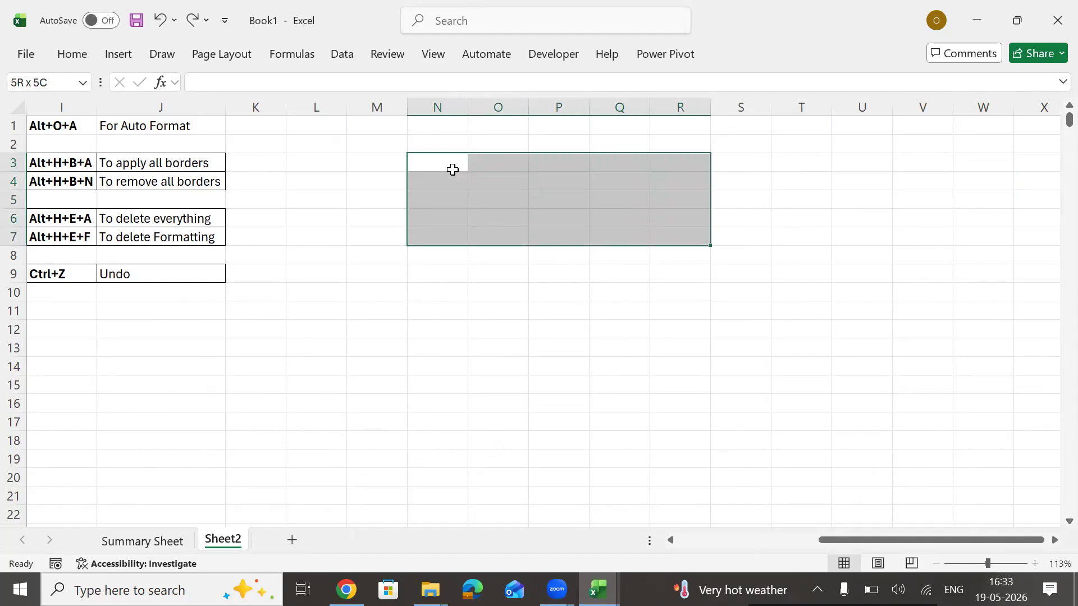
key("alt")
key("h")
key("m")
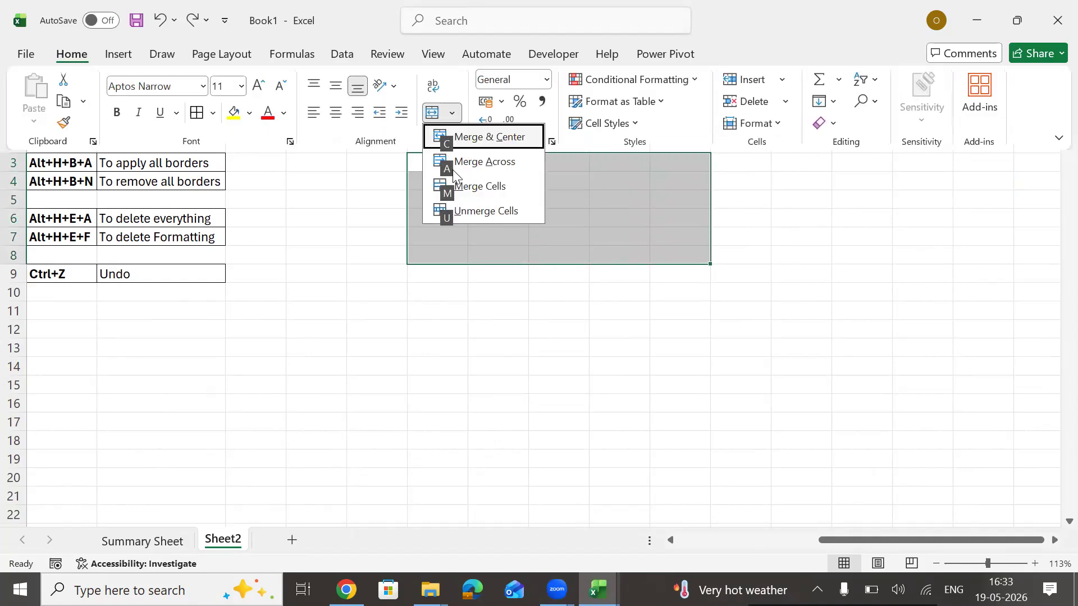
key("c")
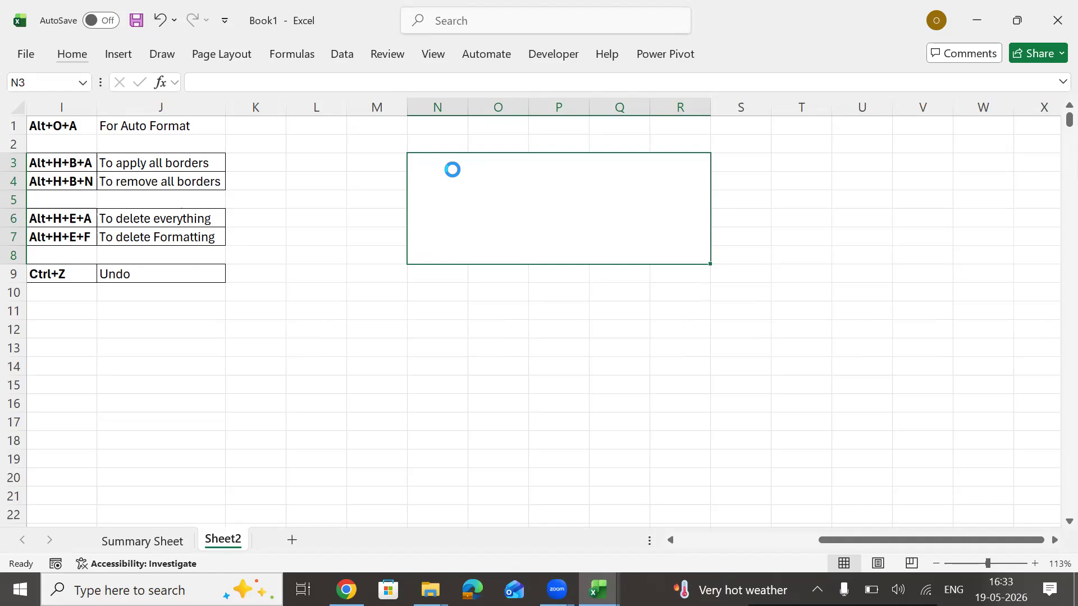
Enter the sample text "hdgfhdfghsdhfjsd" in the merged cell N3:R8 and select that cell again
type("hdgfhdfghsdhfjsd")
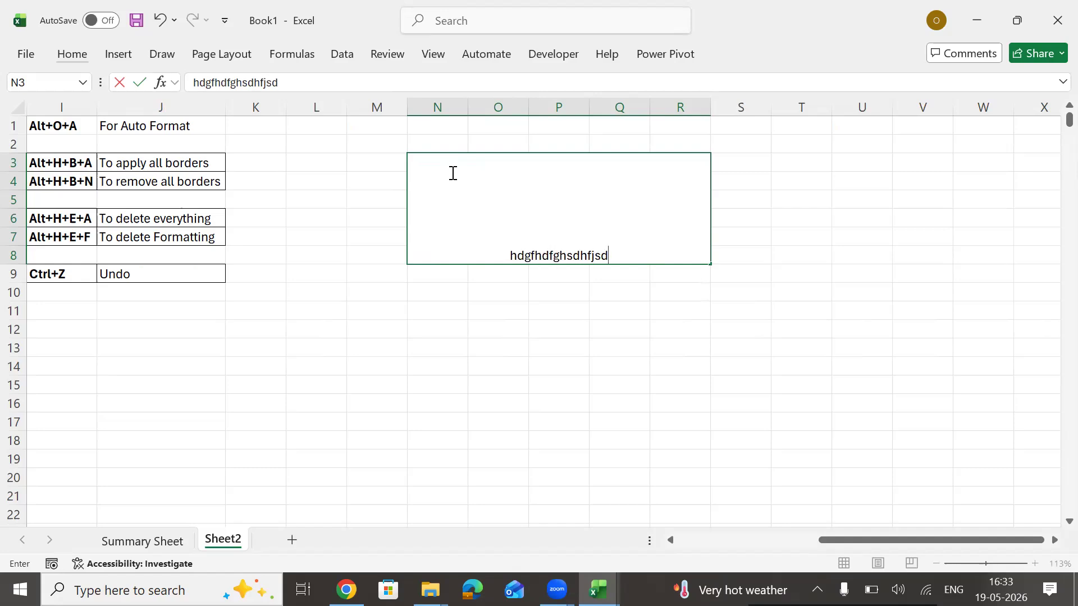
key("Return")
left_click(452, 172)
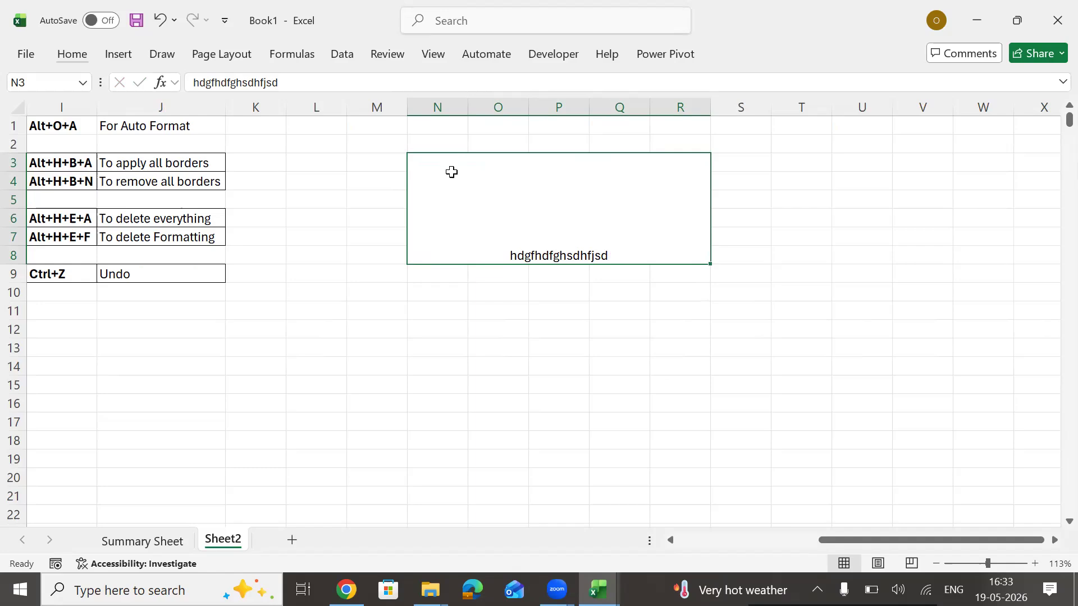
Align the text in the merged cell vertically to the middle
key("alt+h")
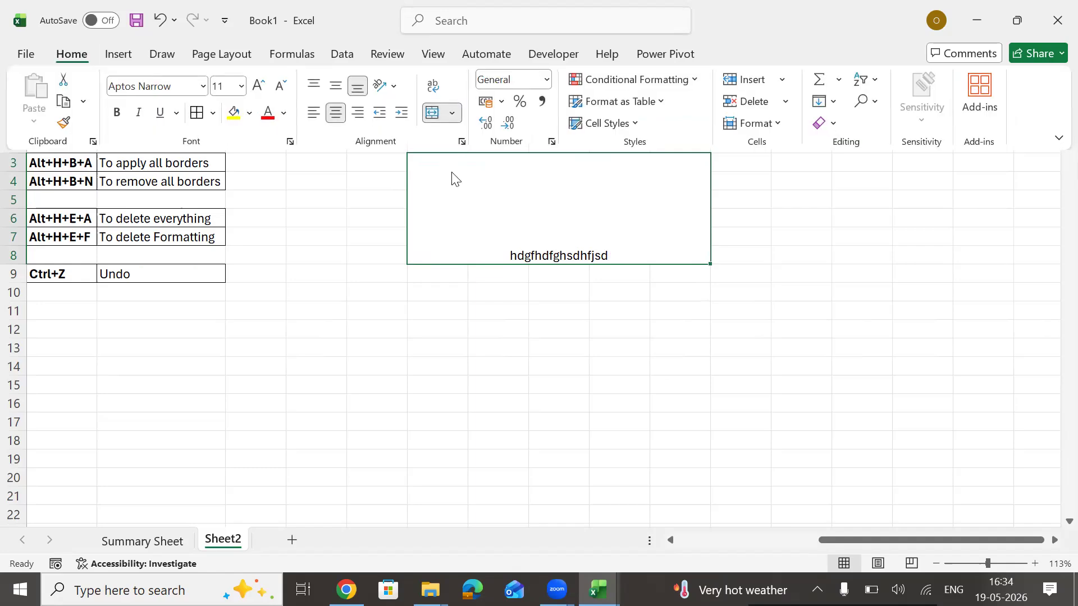
key("alt+h")
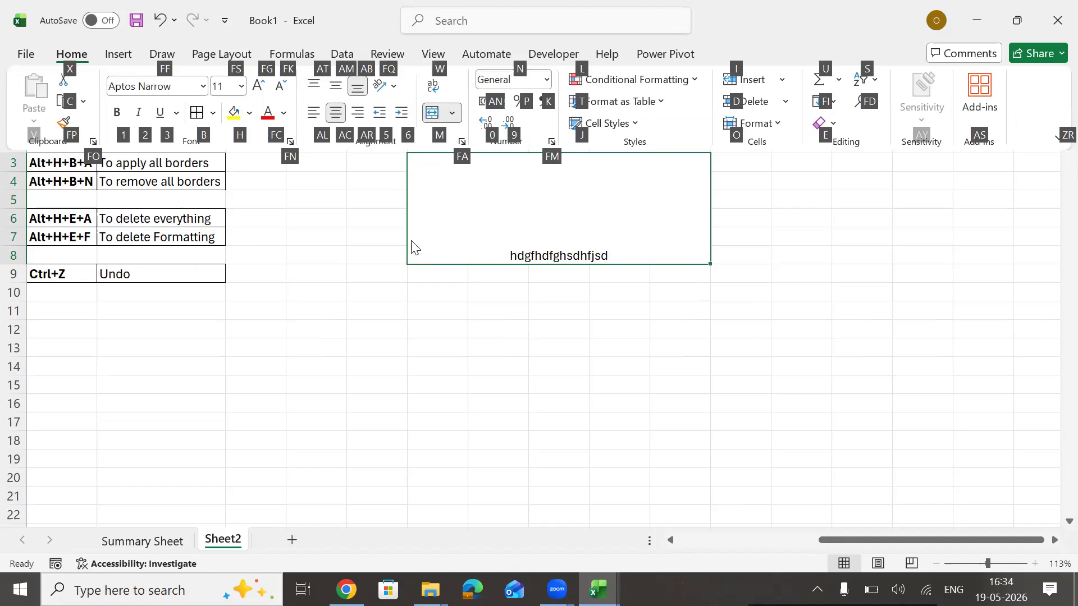
key("a")
key("m")
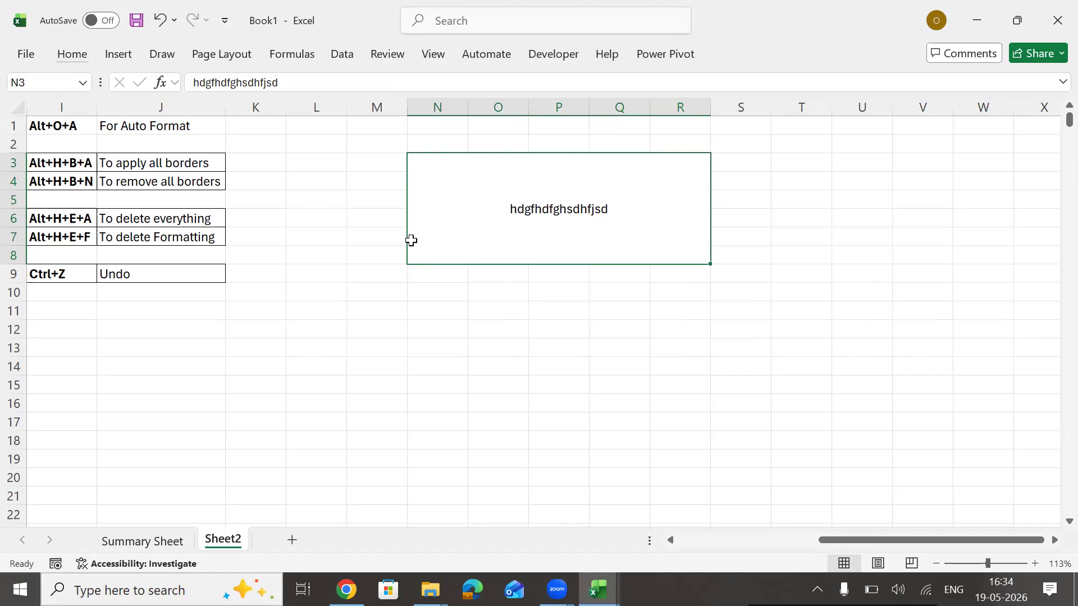
Set the font size of the merged cell's text to 24
key("alt")
key("h")
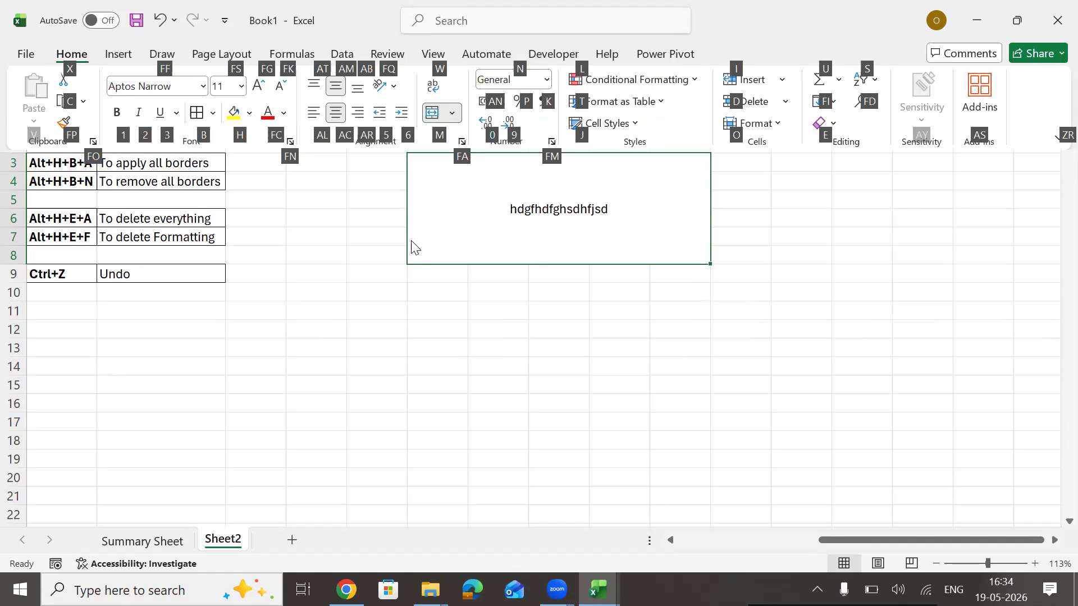
key("f")
key("s")
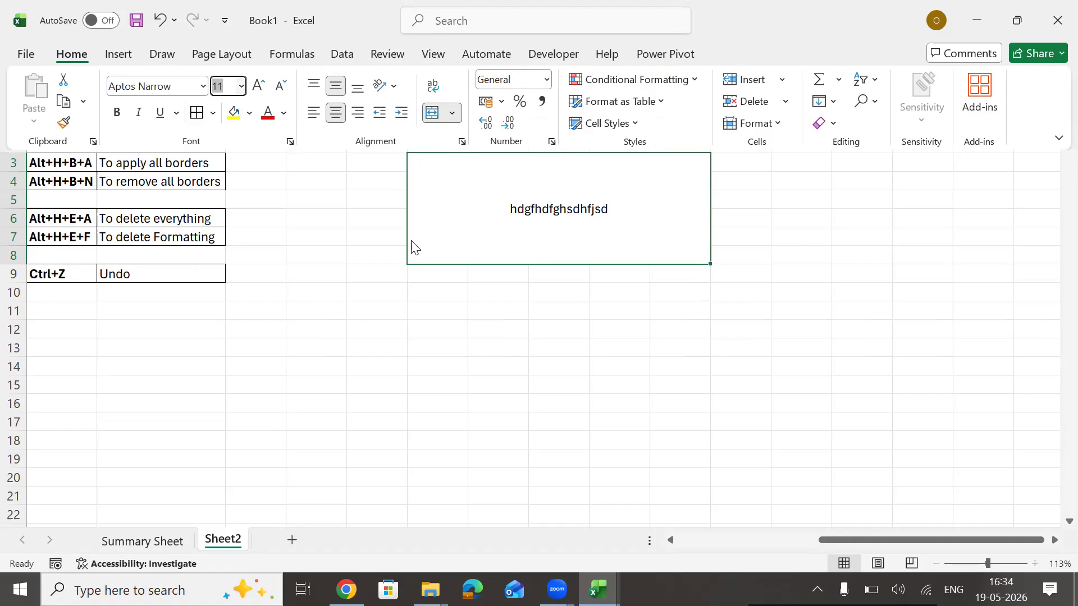
key("alt+Down")
key("Down")
key("Down")
key("Down")
key("Down")
key("Down")
key("Down")
key("Down")
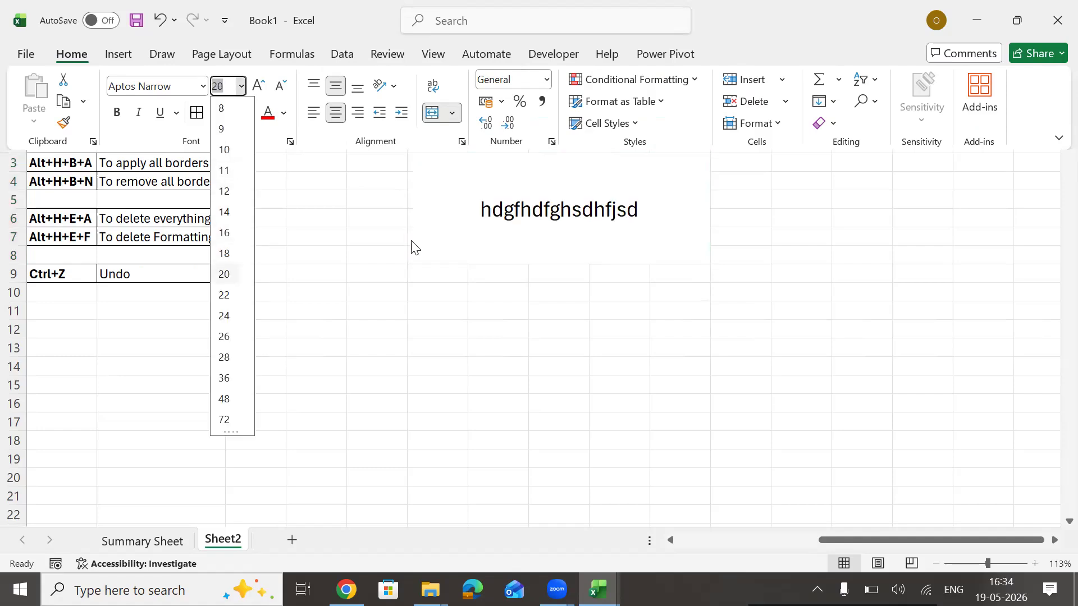
key("Down")
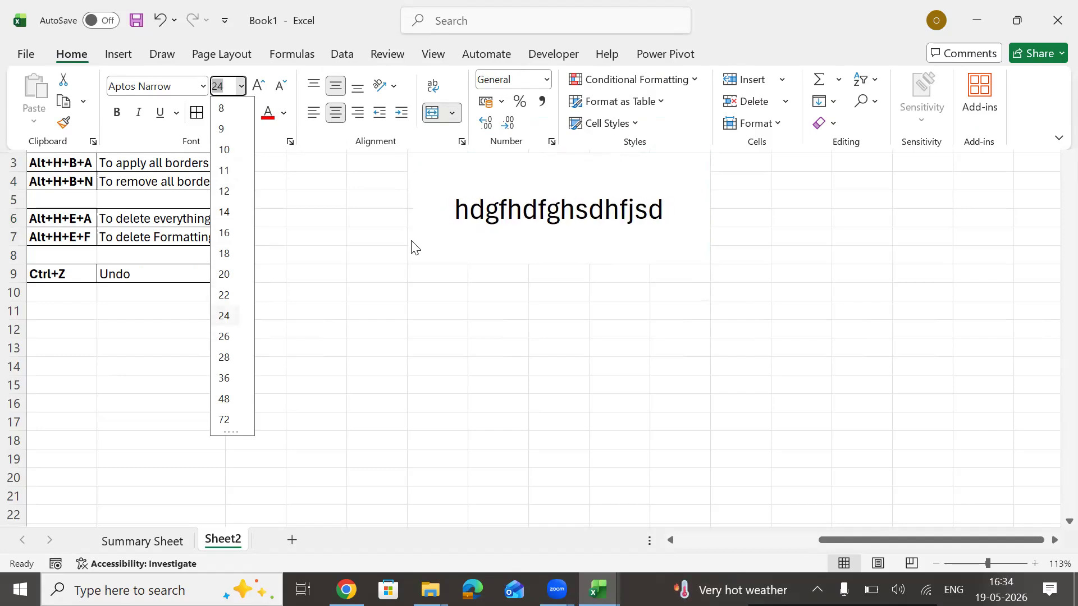
key("Return")
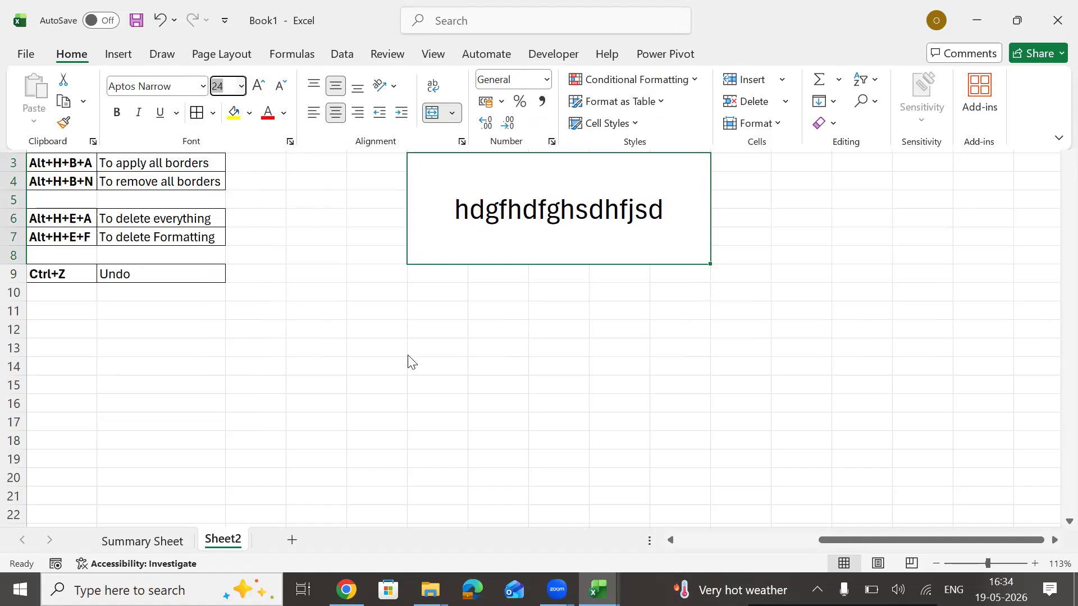
key("Escape")
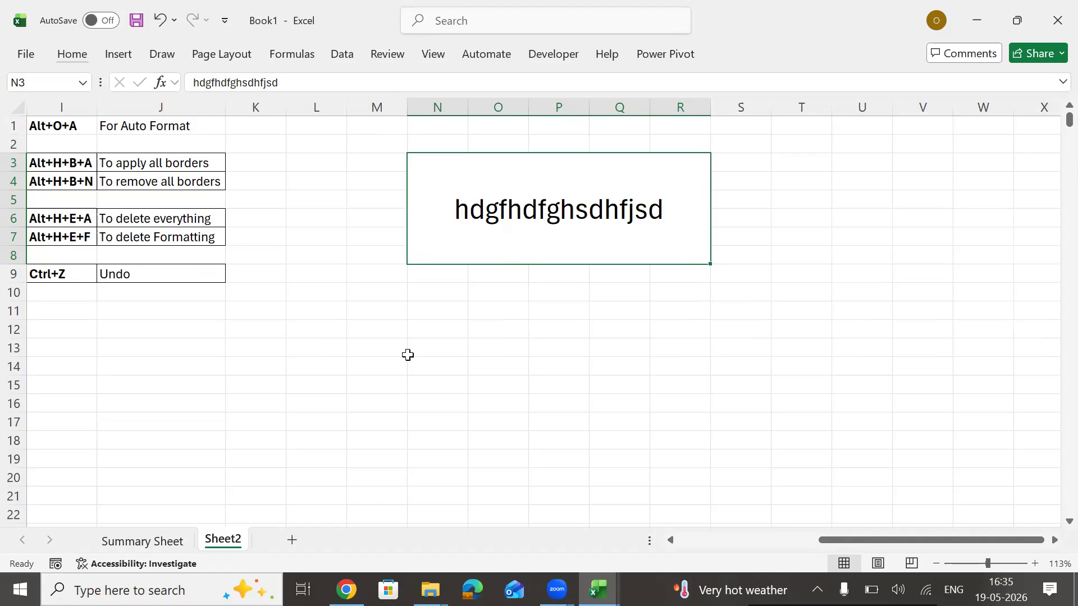
Fill the merged cell with the light pink-purple theme color, second tint from the lightest
key("alt")
key("h")
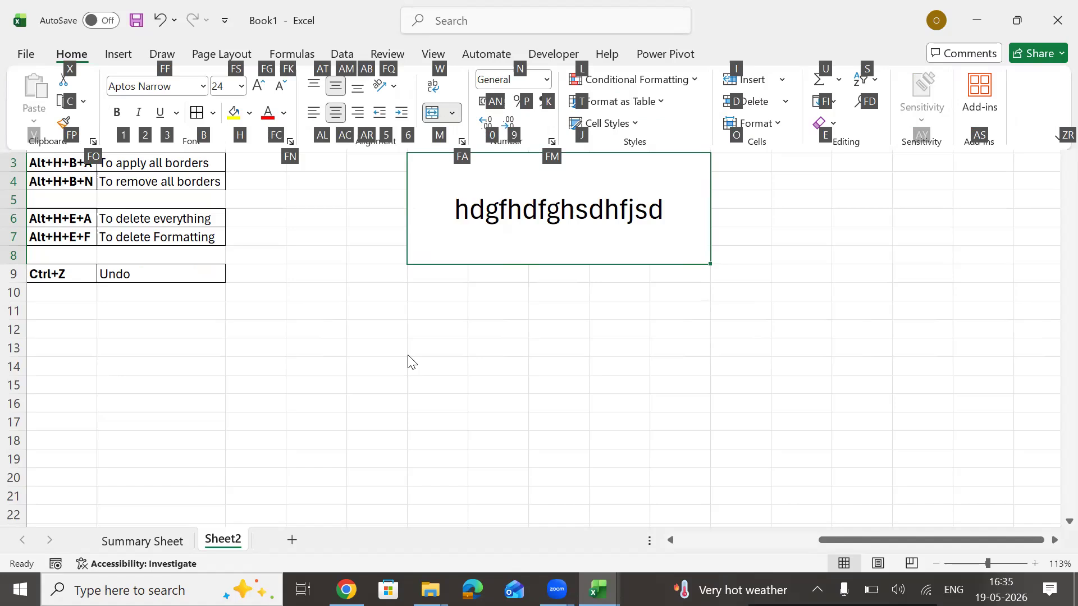
key("h")
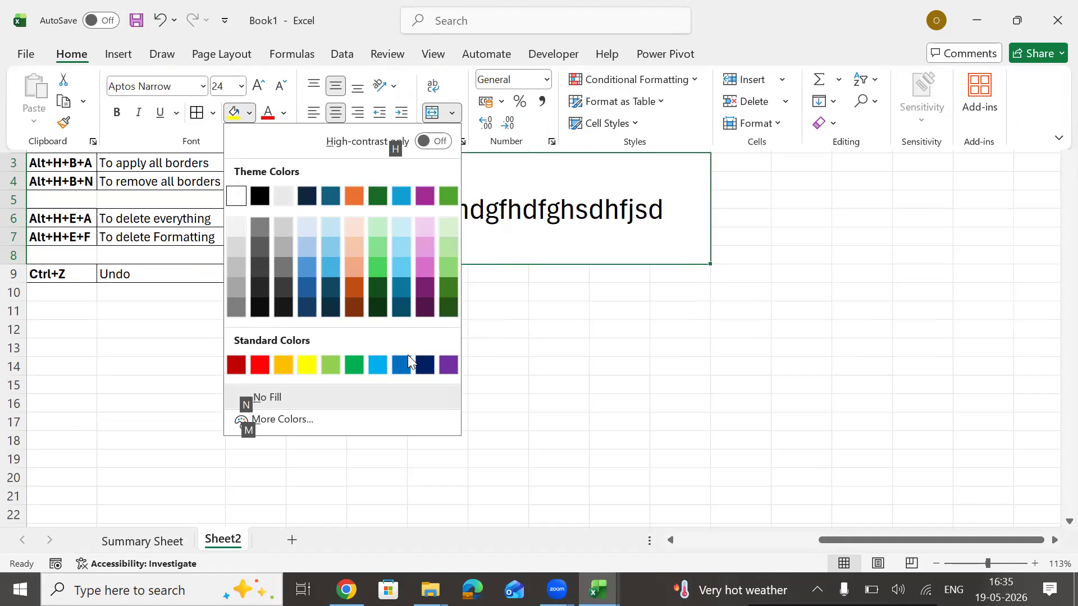
key("Down")
key("Right")
key("Right")
key("Right")
key("Right")
key("Right")
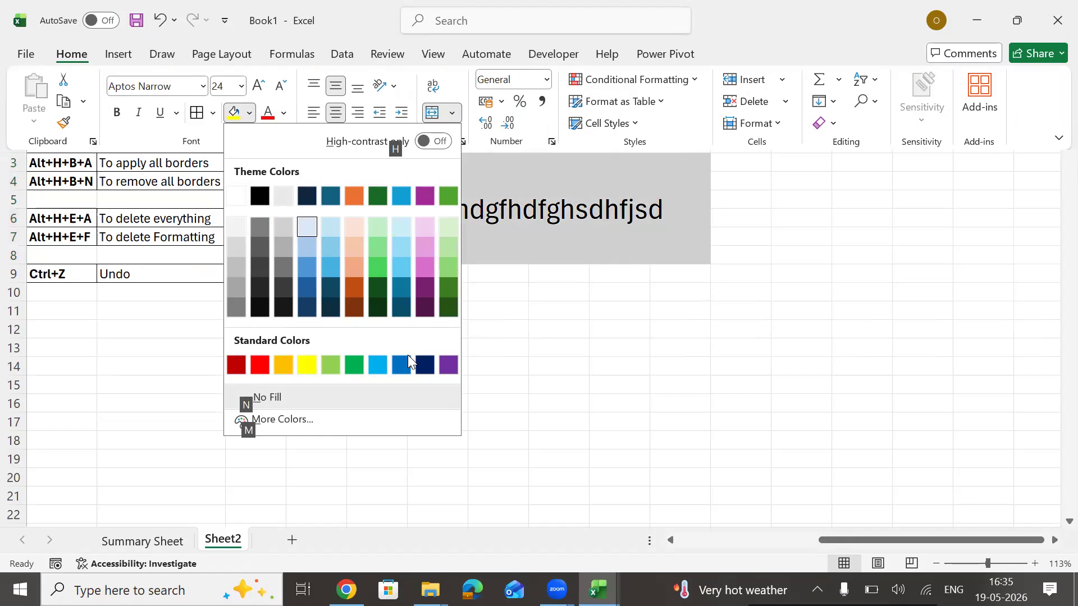
key("Right")
key("Right")
key("Right")
key("Down")
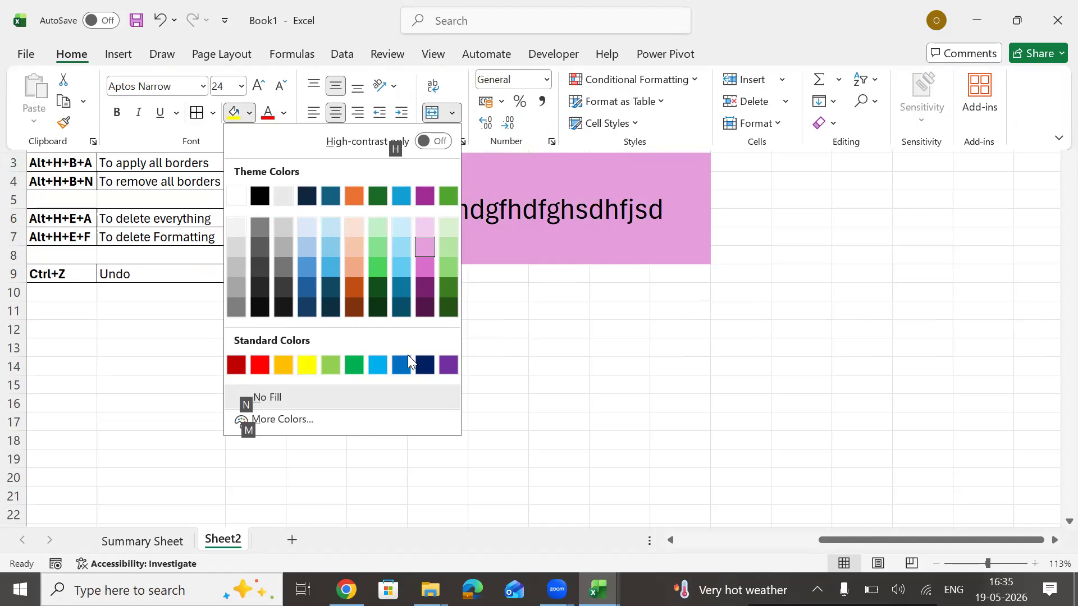
key("Return")
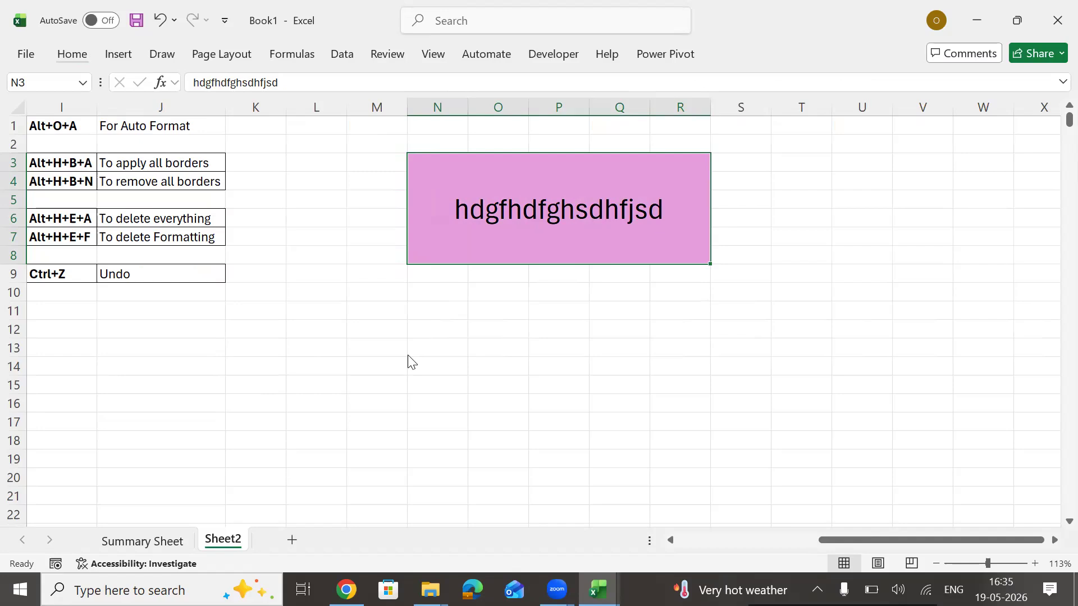
Change the font color of the merged cell's text to white
key("alt")
key("h")
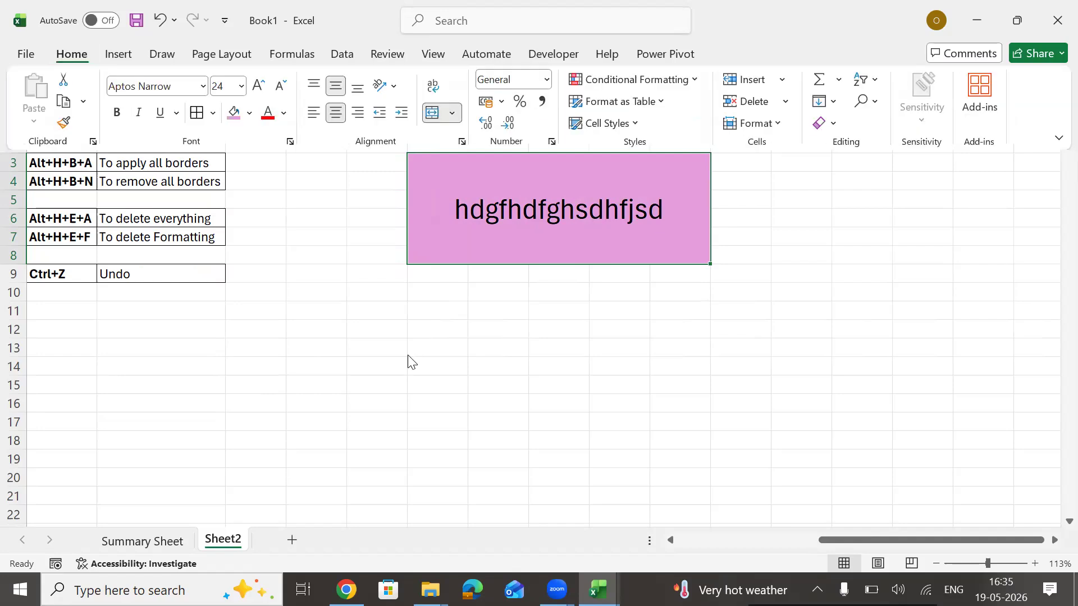
key("f")
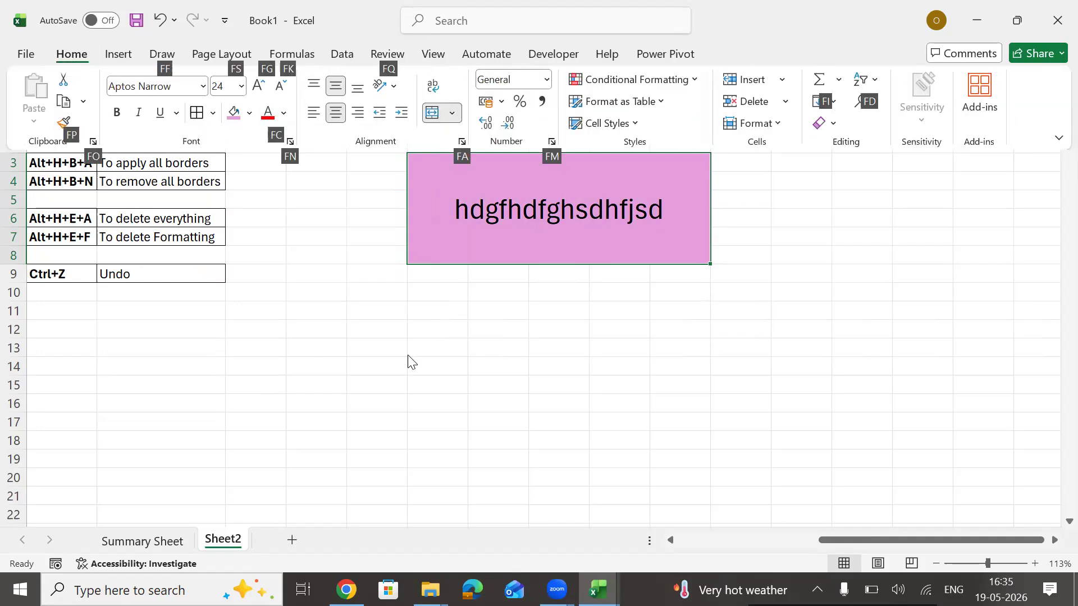
key("c")
key("Down")
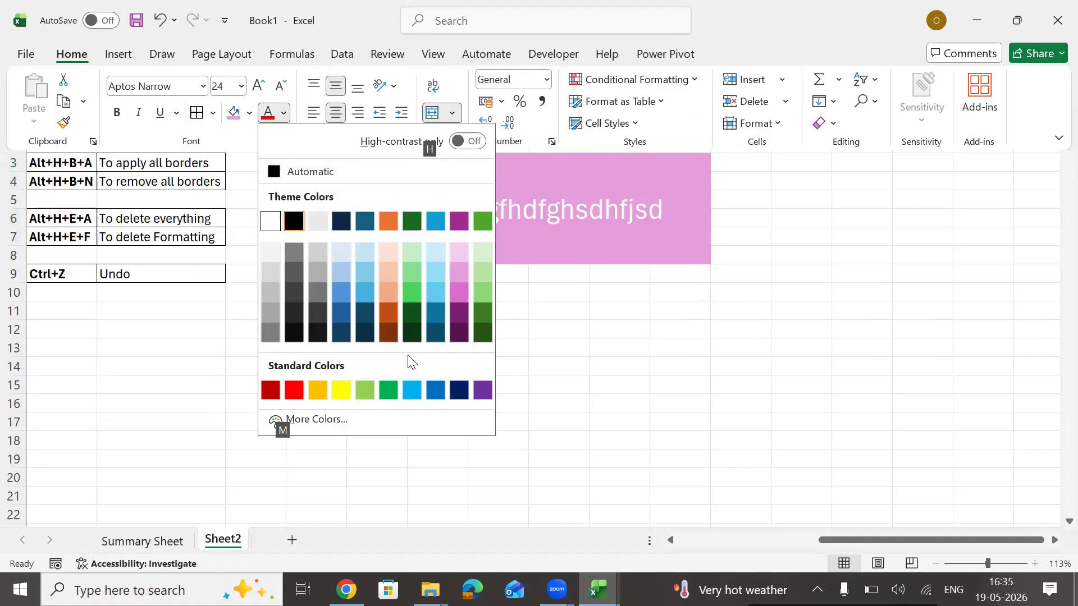
key("Return")
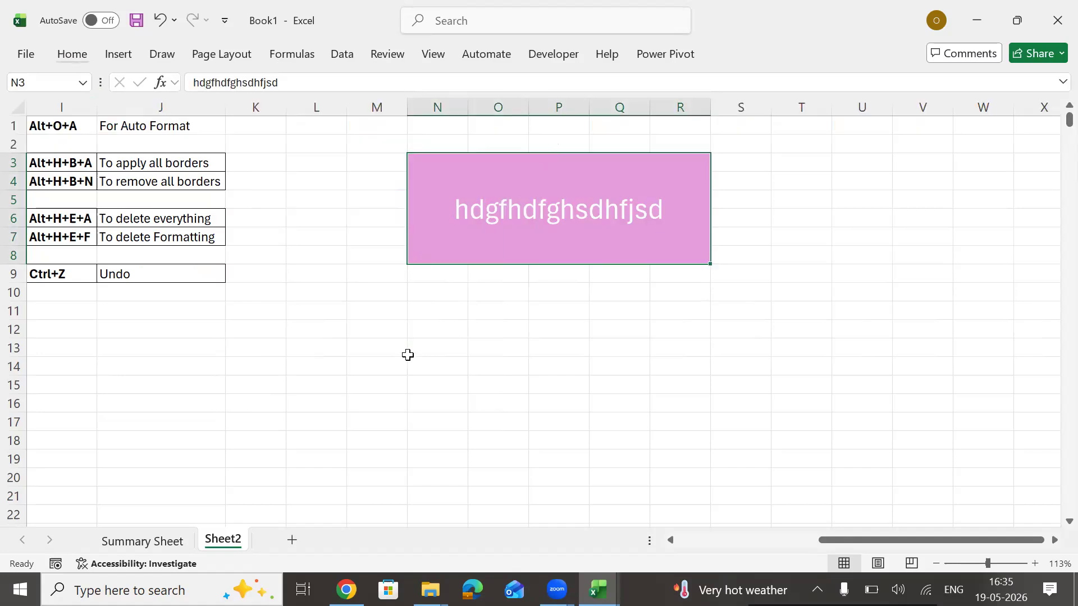
Enter the shortcut note "Alt+H+M+C" in cell N11 and autofit the width of column N
key("Down")
key("Down")
key("Down")
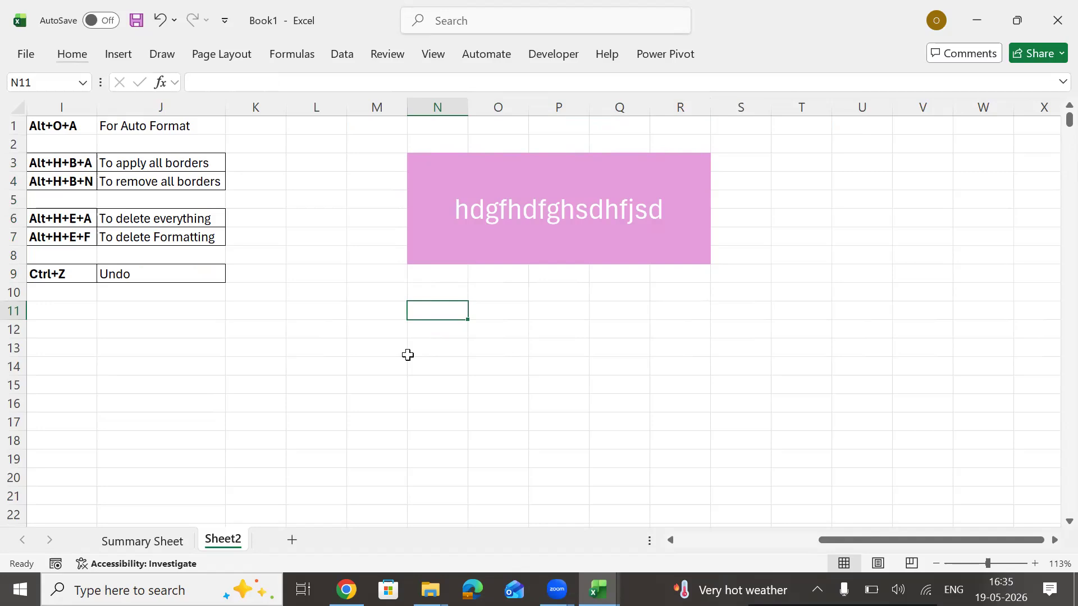
type("Alt+")
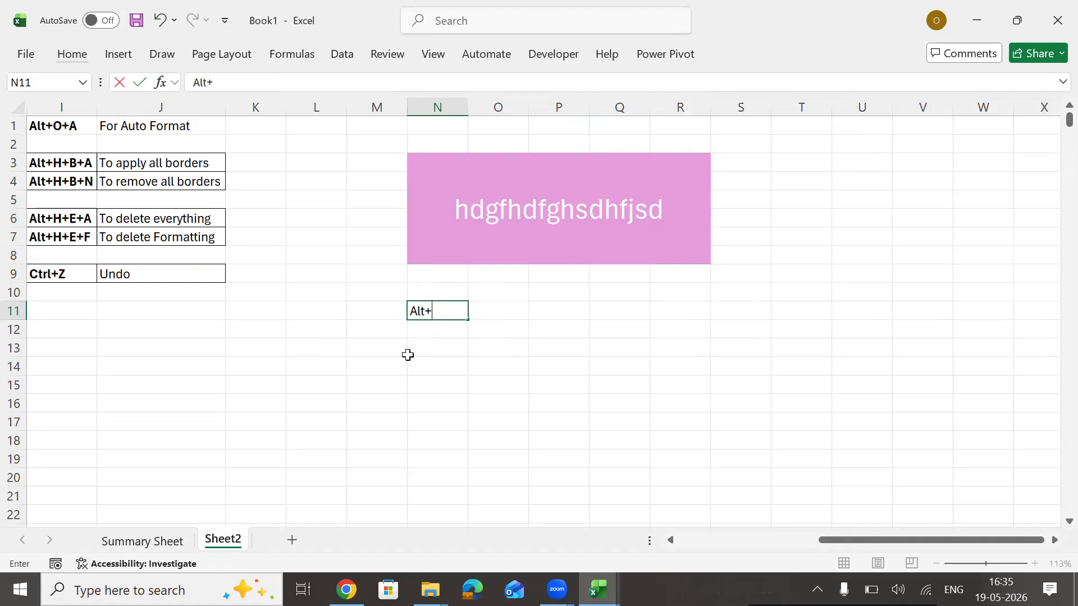
type("H+M+C")
key("ctrl+Return")
key("alt")
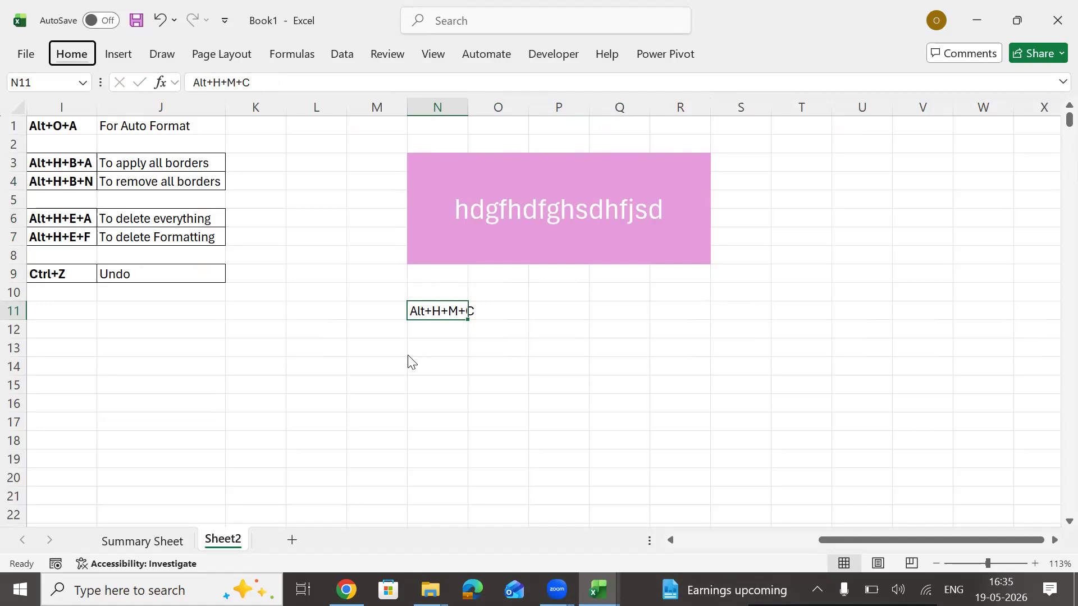
key("h")
key("o")
key("i")
Enter the description "Merge and centre" in cell O11 beside the Alt+H+M+C shortcut
key("Right")
type("Merge")
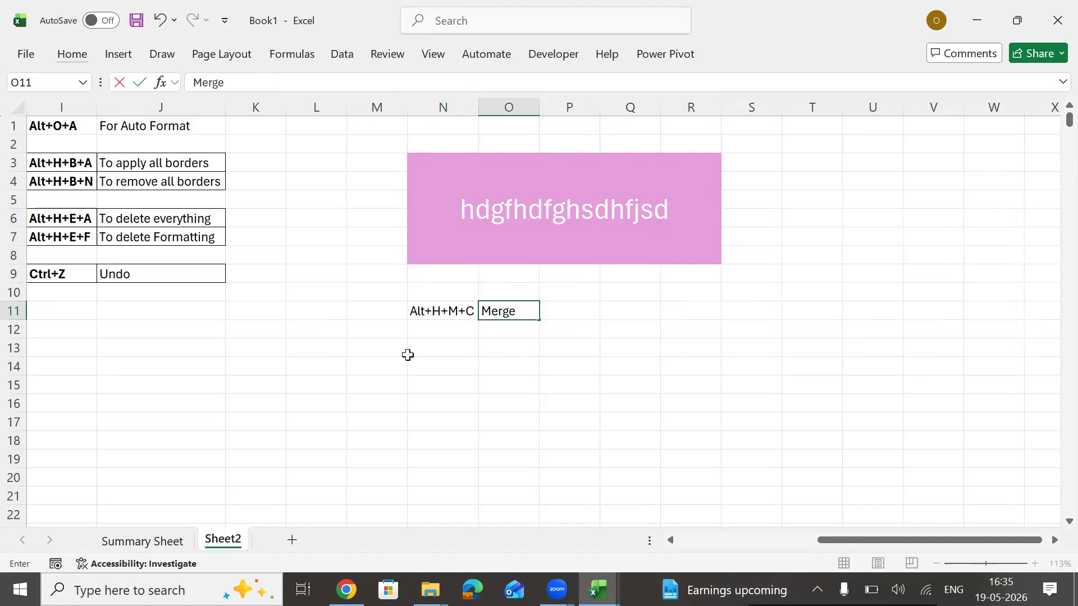
type(" and centre")
key("Return")
Enter the shortcut note "Alt+H+AM" in cell N12 below the Alt+H+M+C note
key("Left")
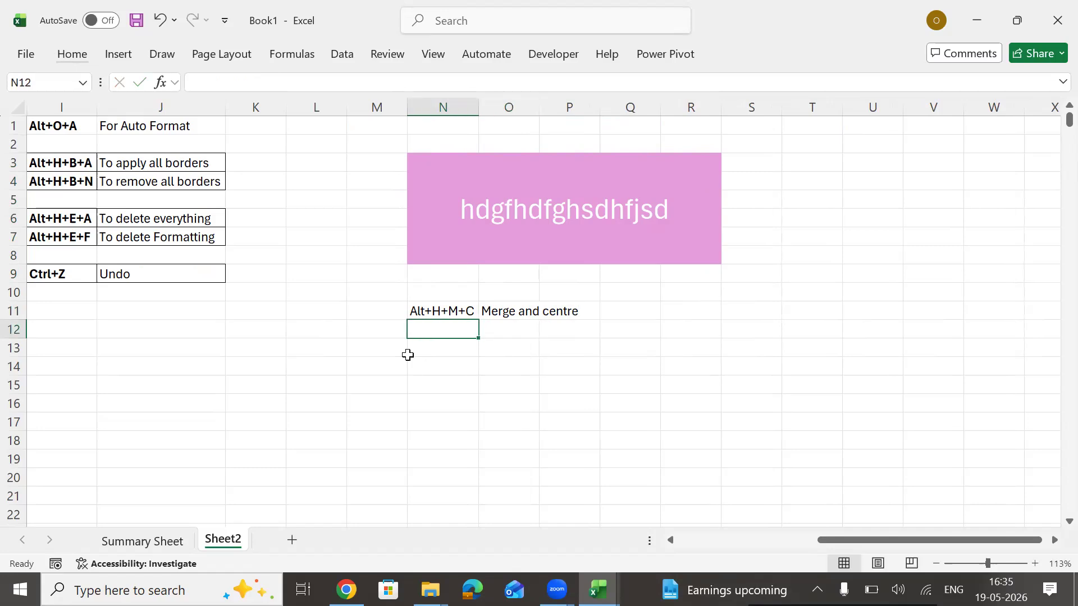
type("Alt+")
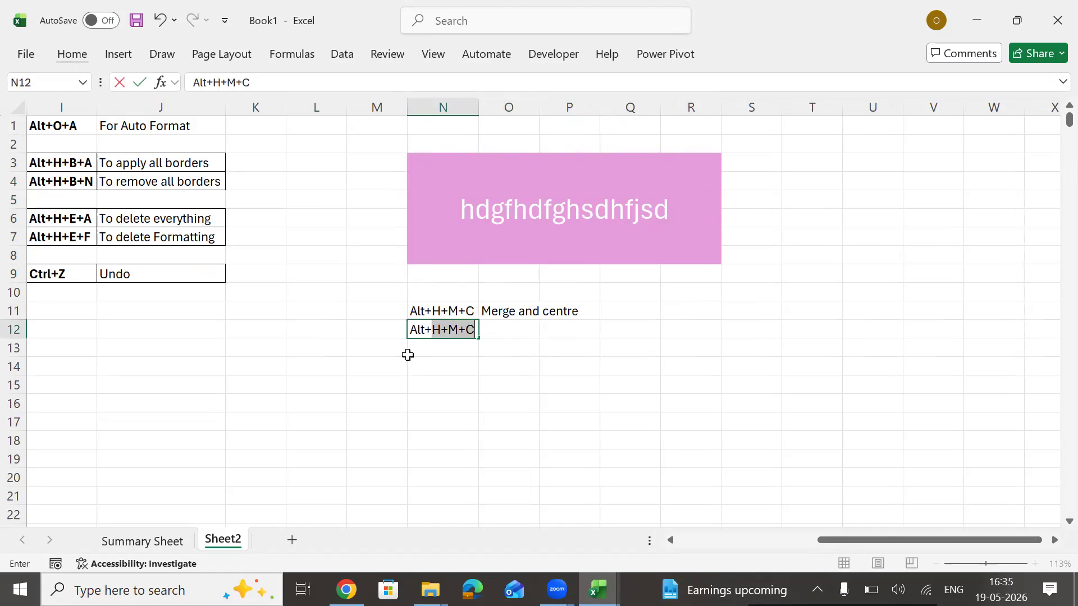
type("H+AM")
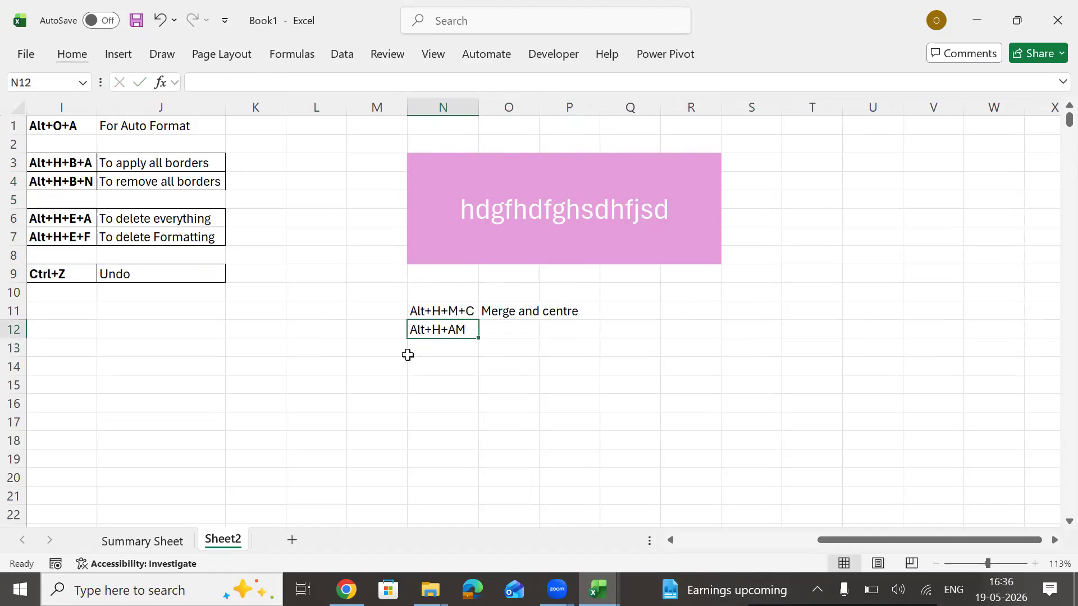
key("Tab")
Enter the description "To change allignment" in cell O12 beside the Alt+H+AM shortcut
type("T")
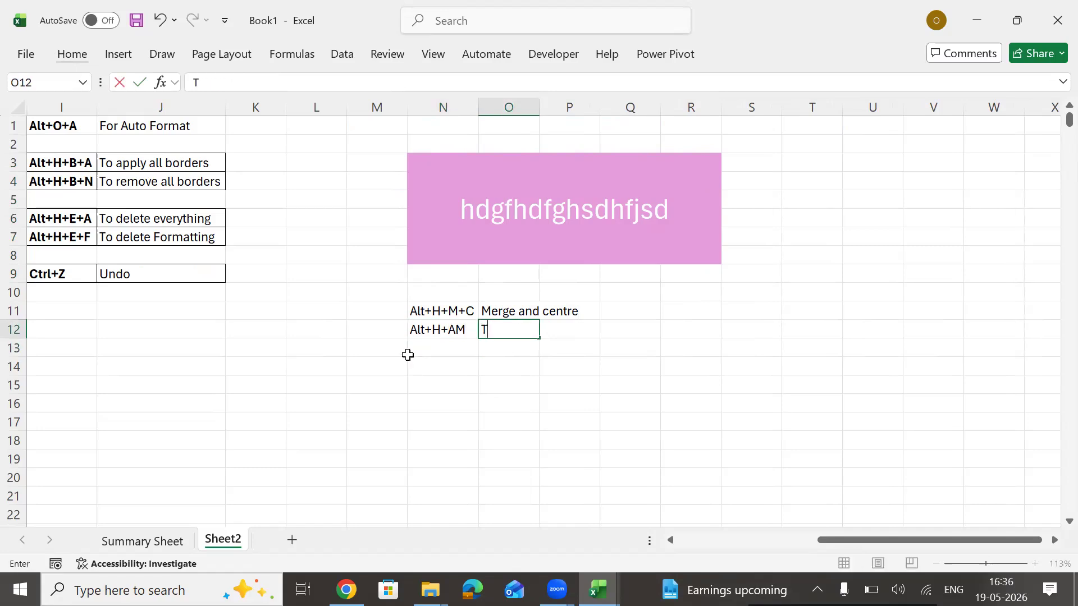
type("o change")
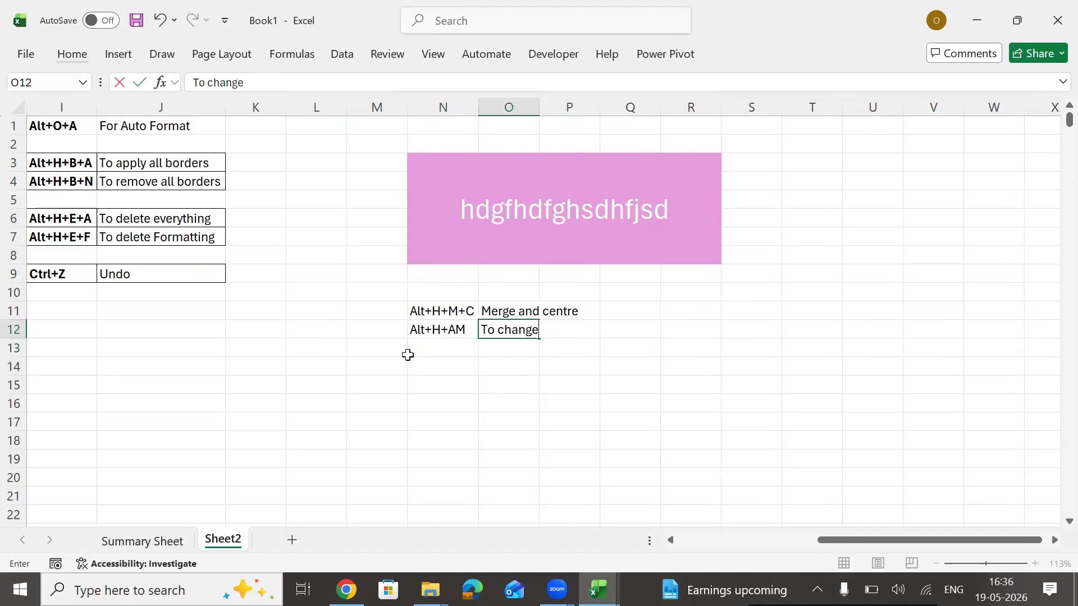
type(" allign")
key("BackSpace")
type("gnment")
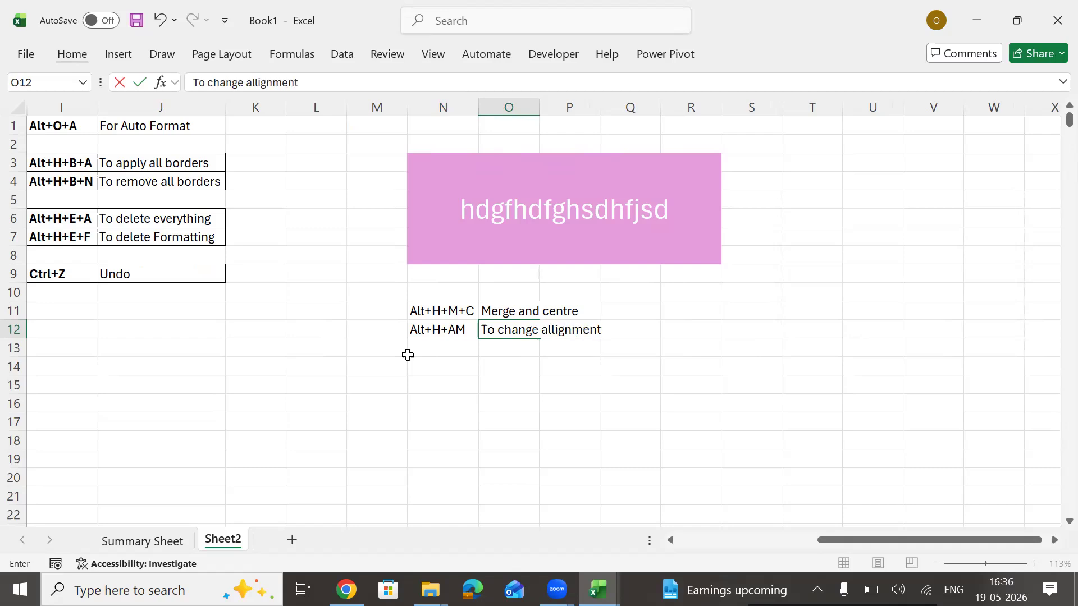
key("Return")
Enter the shortcut note "Alt+H+FS" in cell N13
left_click(408, 356)
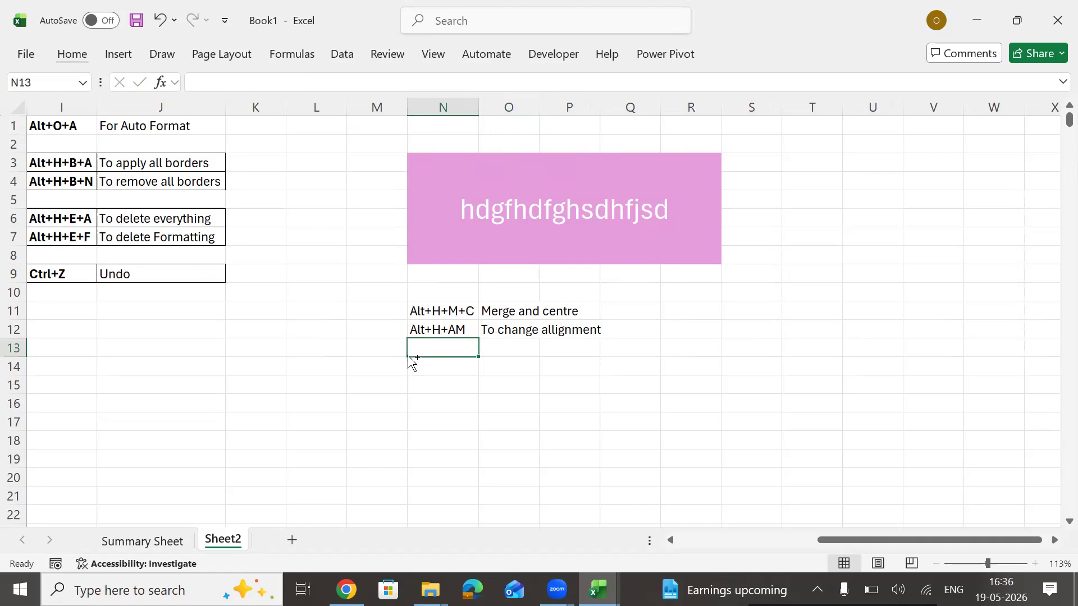
key("ctrl+d")
key("BackSpace")
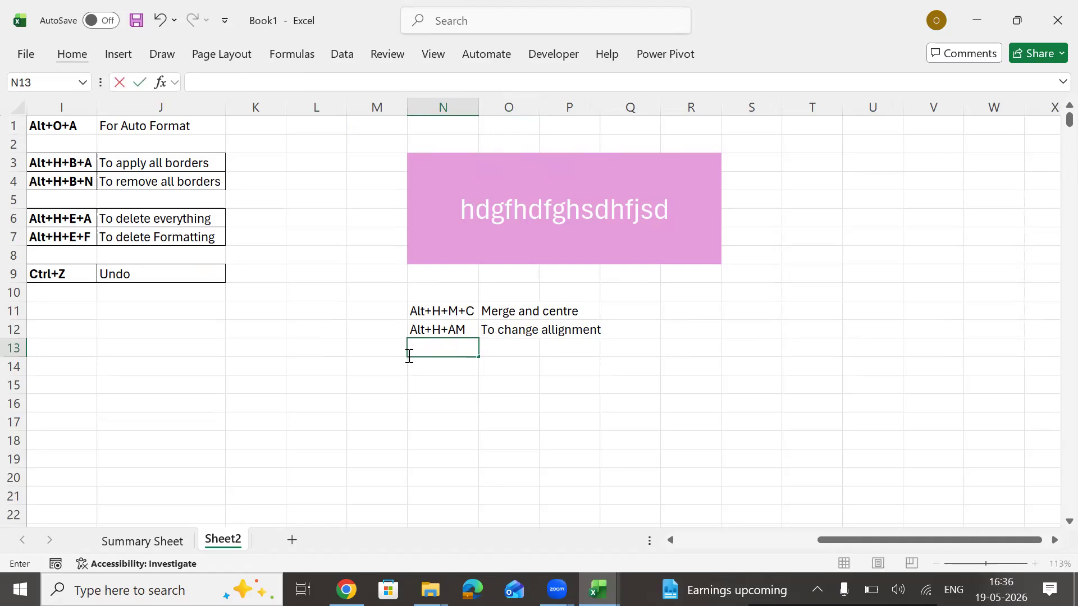
type("Alt+H+")
type("FS")
key("Return")
key("Up")
Enter the description "To change font size" in cell O13 beside the Alt+H+FS shortcut
key("Right")
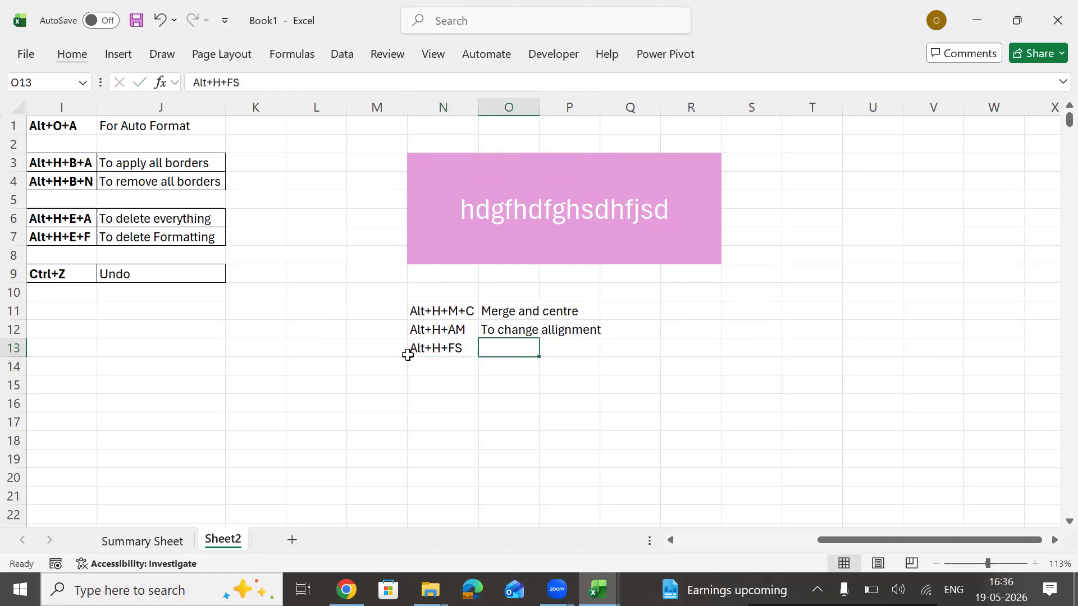
type("To")
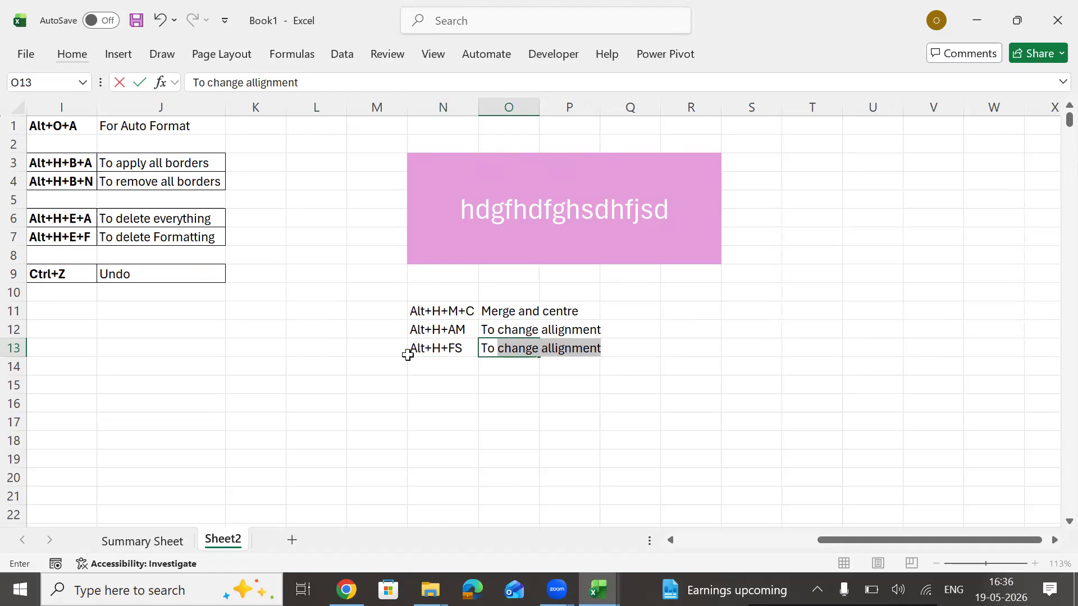
type(" change ")
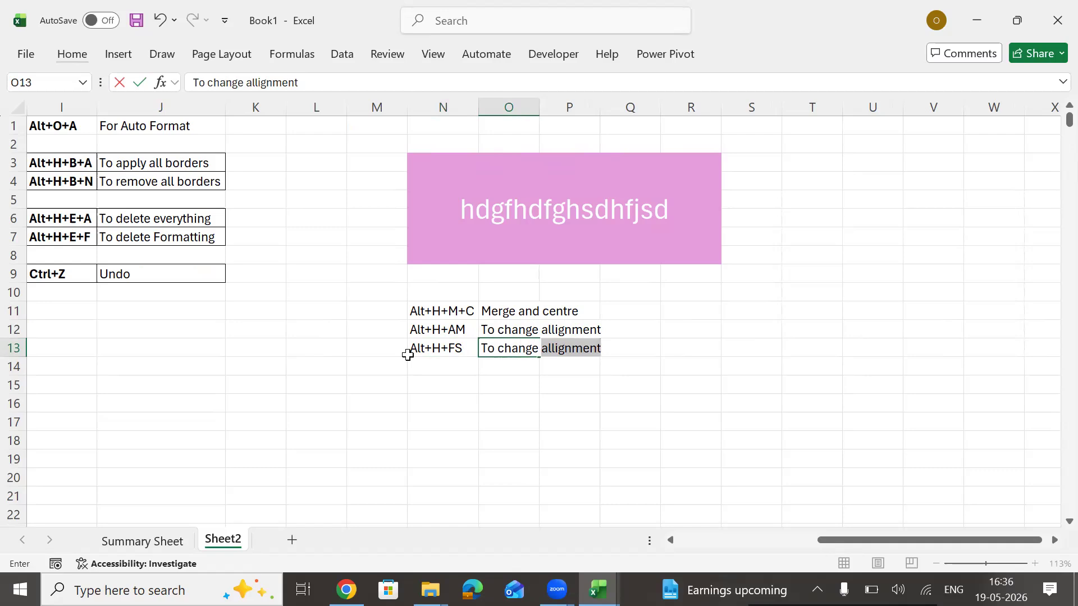
type("font soc")
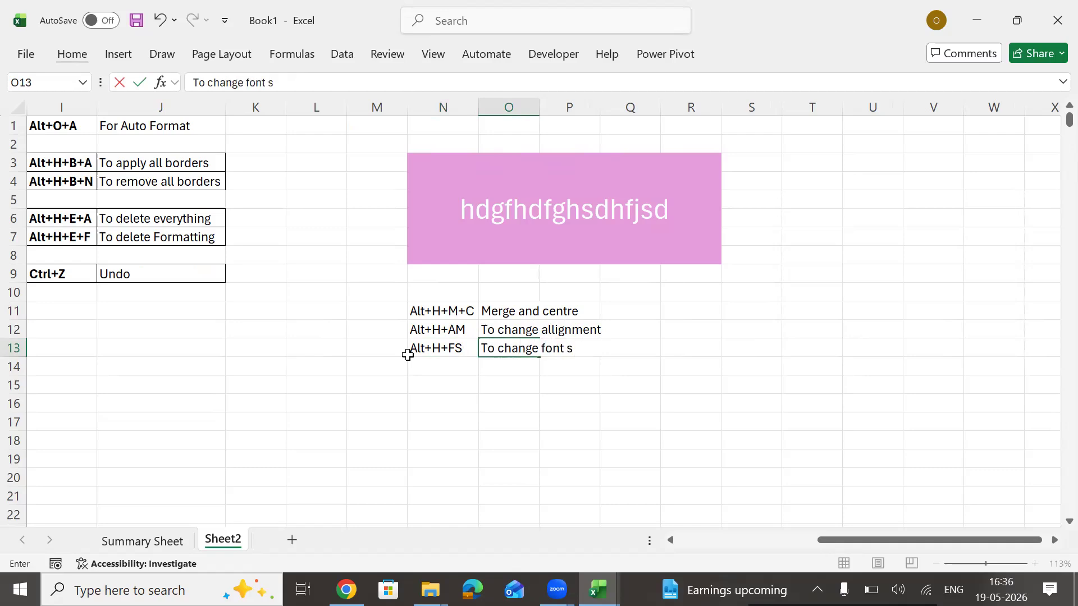
key("BackSpace")
type("z")
type("s")
key("BackSpace")
key("BackSpace")
key("BackSpace")
type("ize")
key("Return")
key("Up")
key("Up")
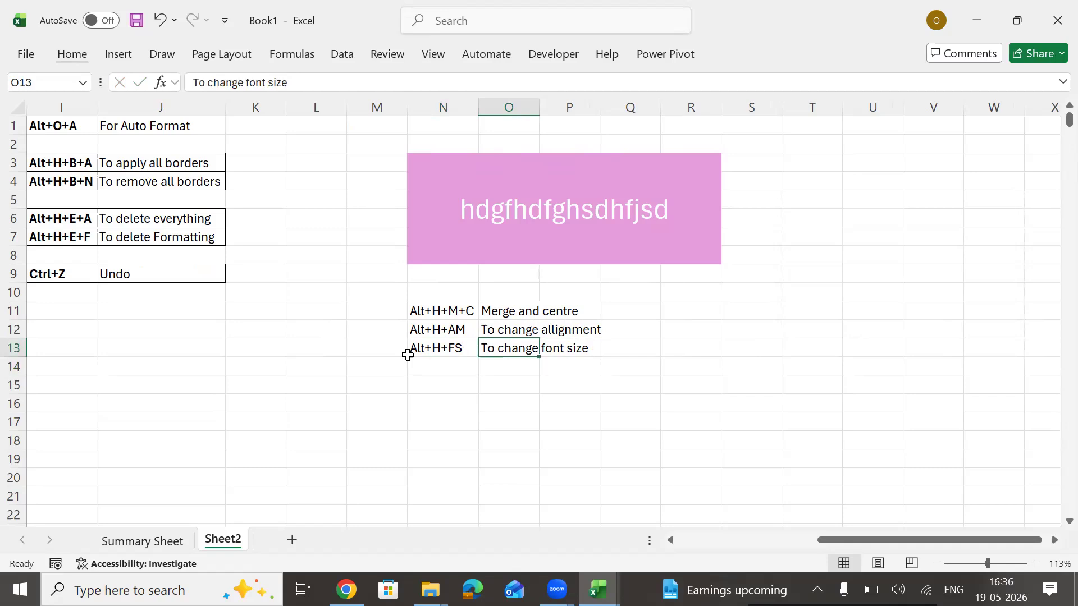
key("Left")
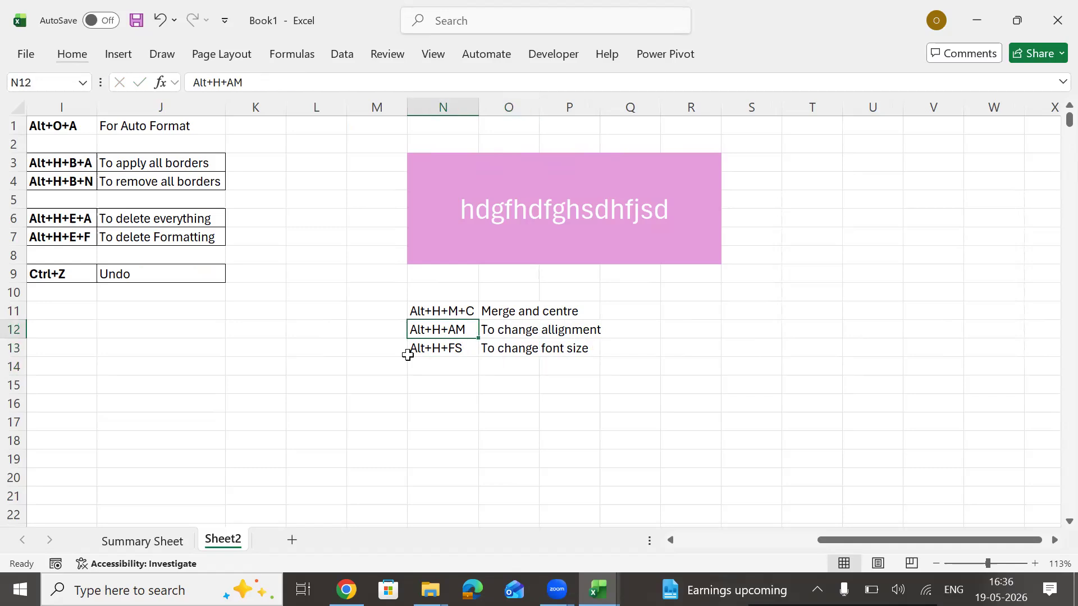
key("Down")
key("Down")
key("Up")
key("Up")
key("Up")
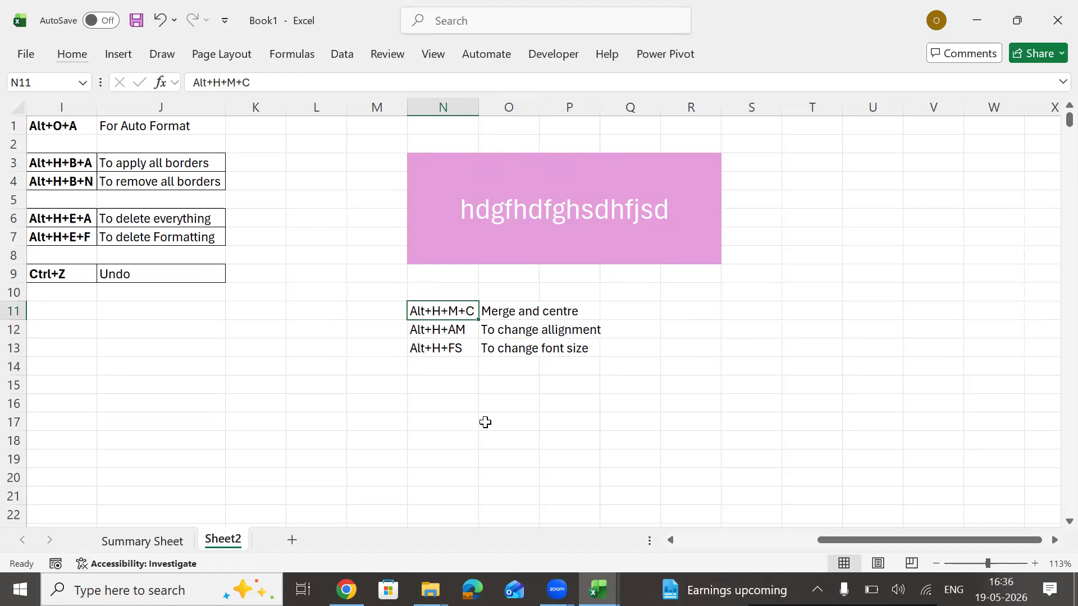
key("F2")
key("Left")
key("BackSpace")
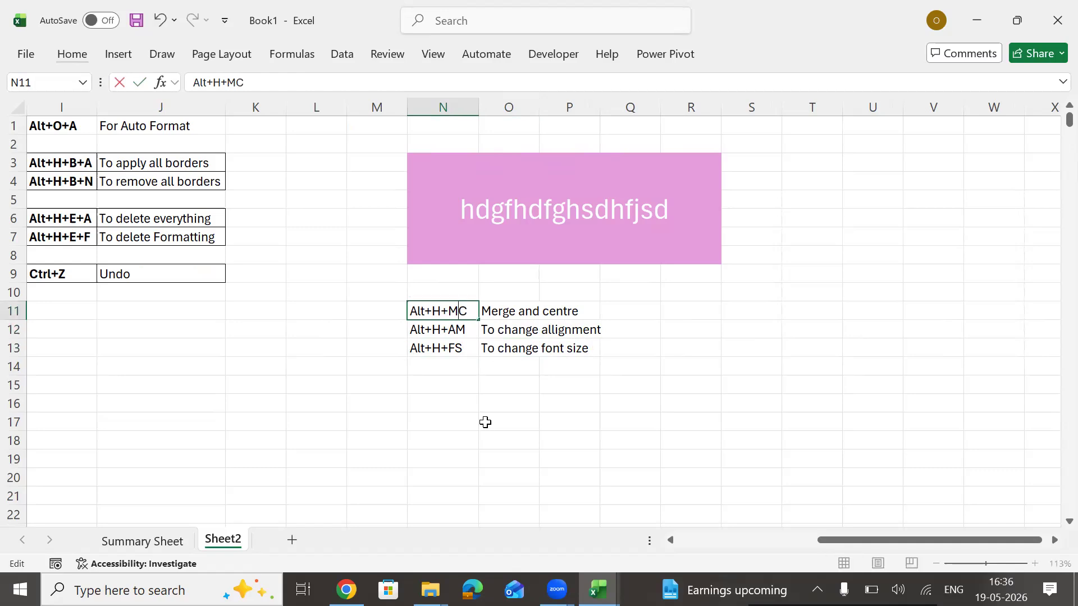
type("+")
key("Return")
Enter the shortcut note "Alt+H+H" in cell N14 and its description "To change celll color" in cell O14
key("Down")
key("Down")
type("Alt")
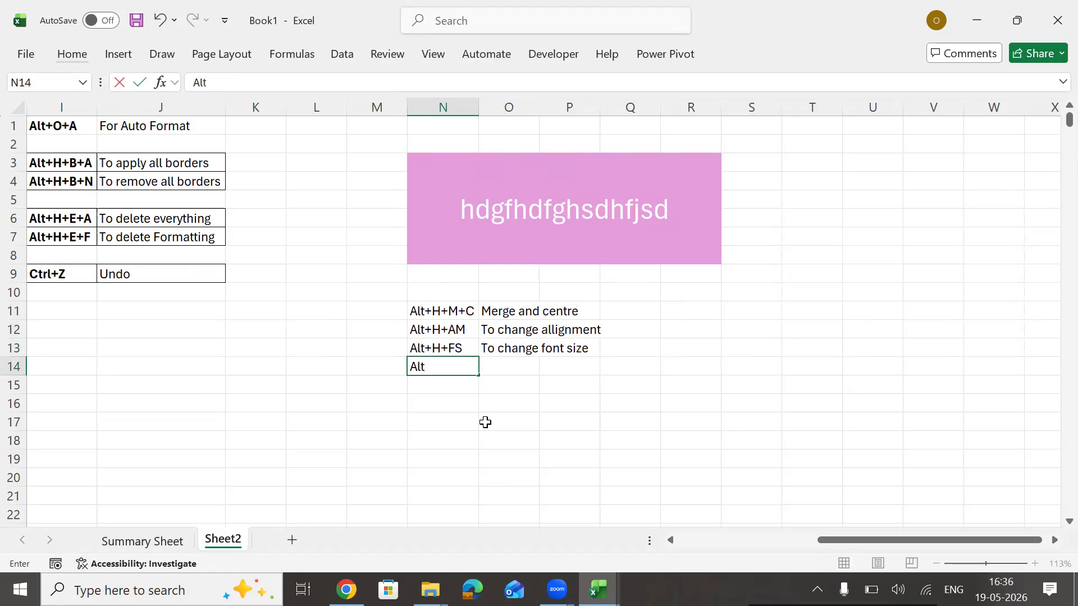
type("+H+")
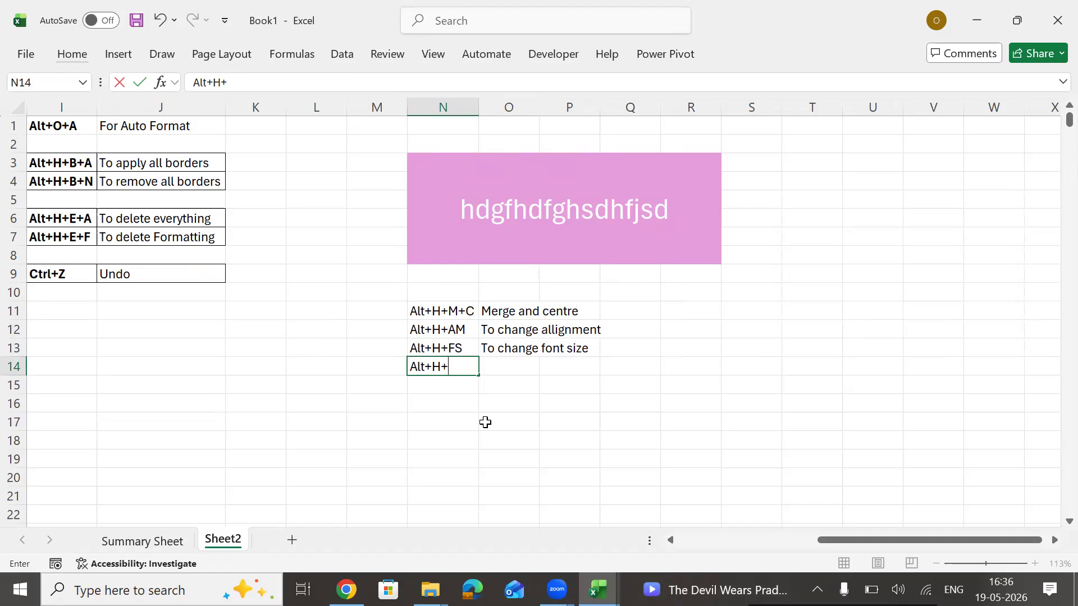
type("H")
key("Return")
key("Up")
key("Right")
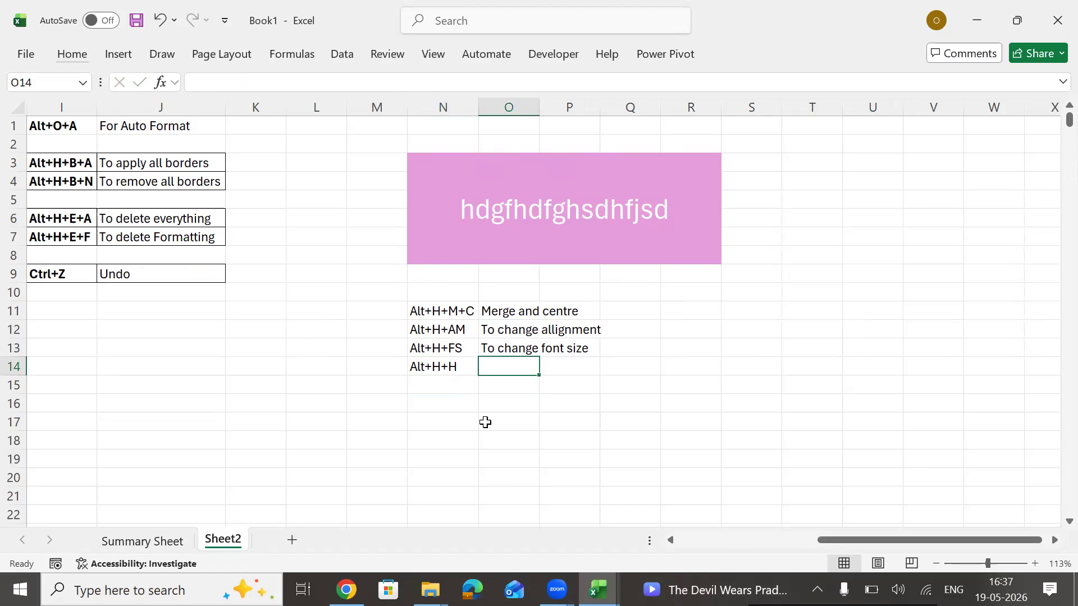
type("To change celll color")
key("Return")
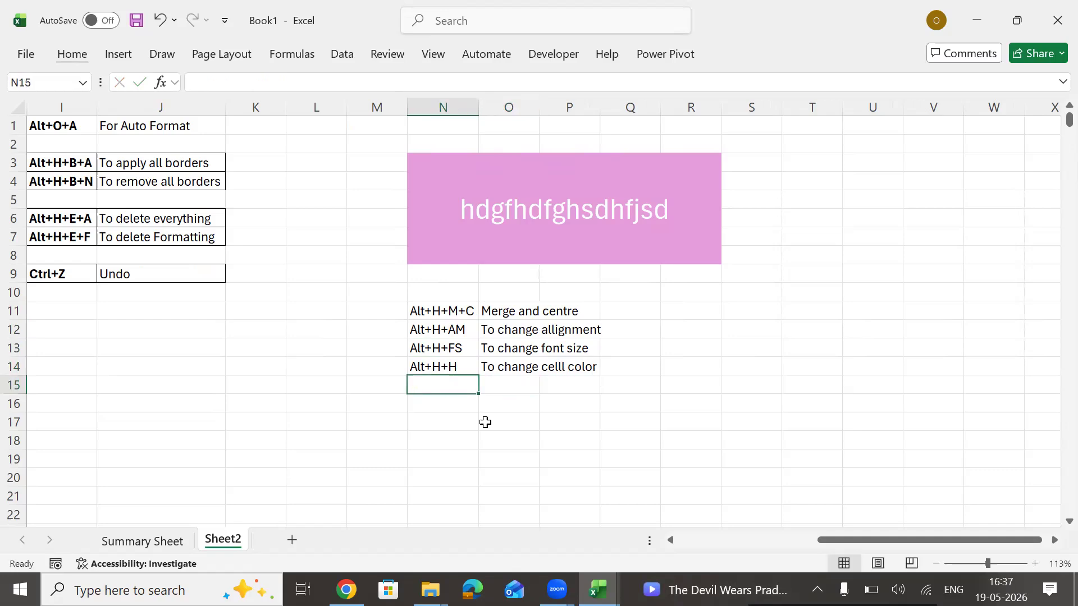
Enter the shortcut note "Alt+H+FC" in cell N15 below the Alt+H+H note
type("Alt+")
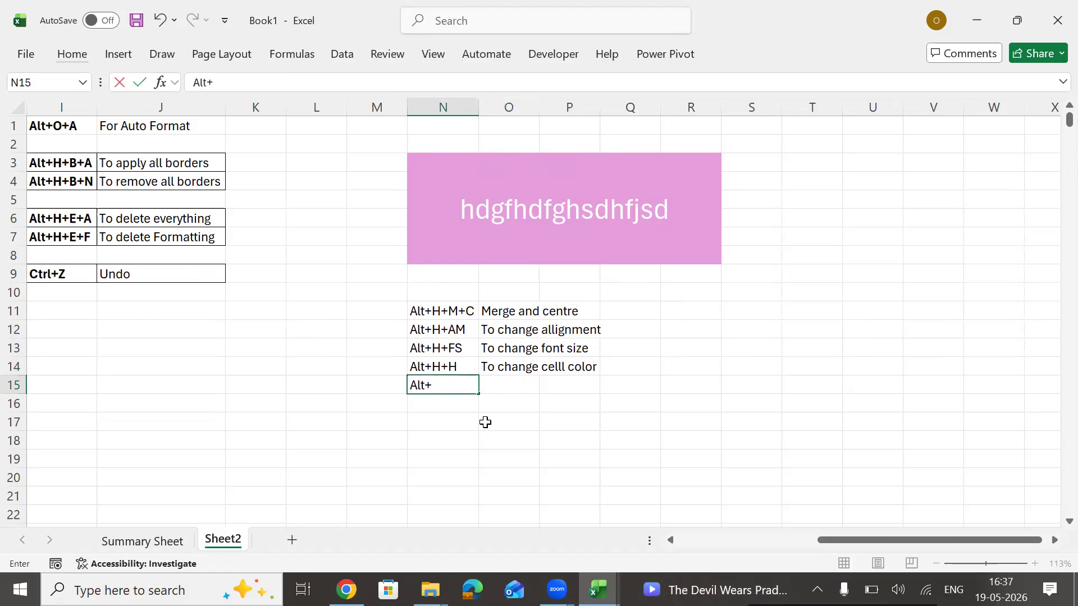
type("H+FS")
key("BackSpace")
type("C")
key("Return")
Enter the description "To change font color" in cell O15 beside the Alt+H+FC shortcut
key("Right")
key("Up")
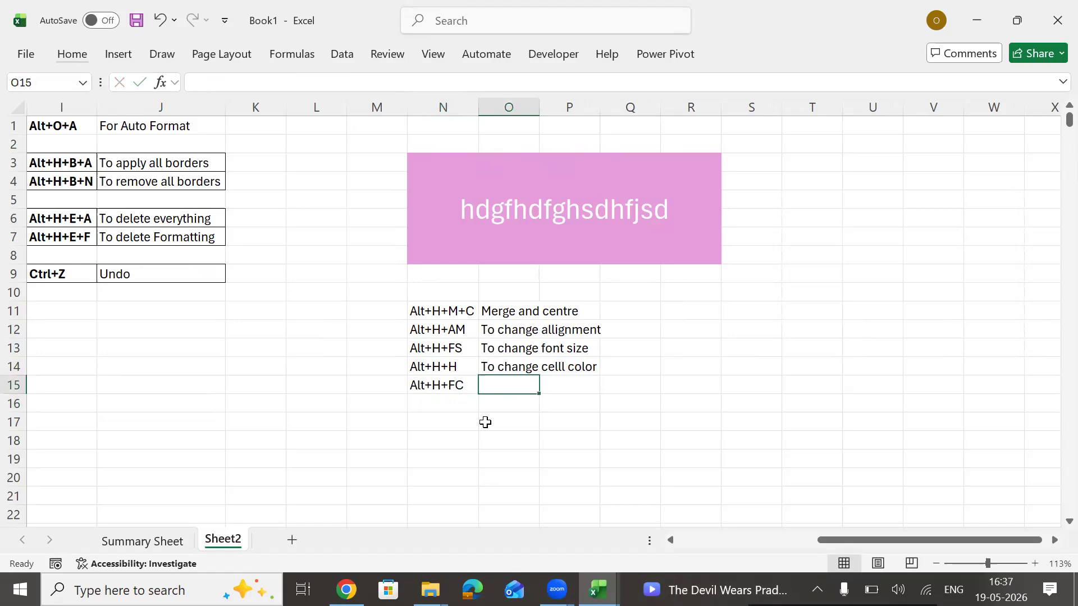
type("To change")
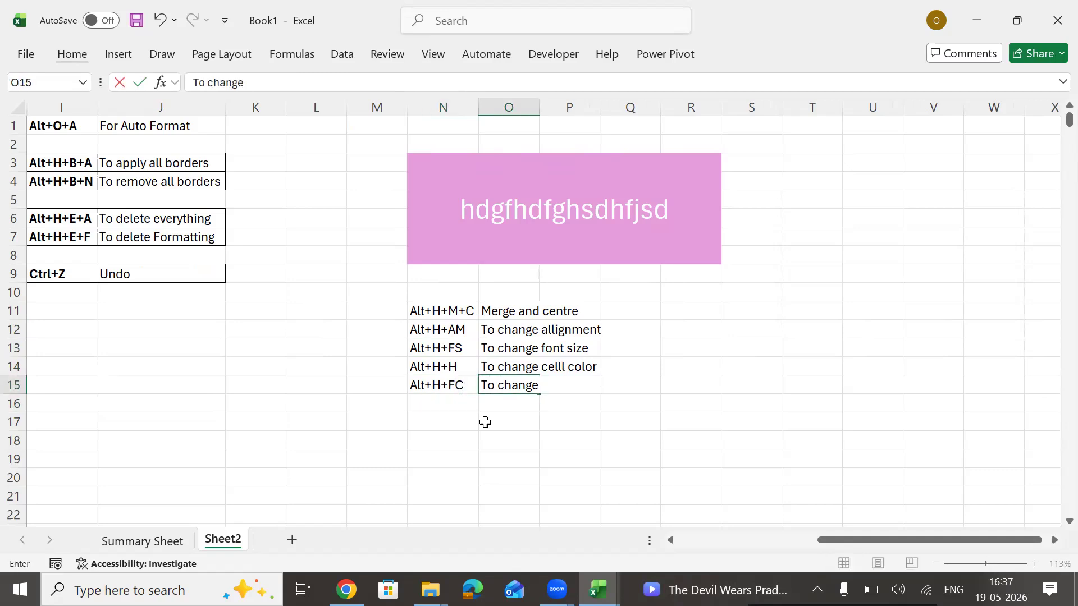
type(" font col")
key("BackSpace")
type("or")
key("Return")
Make the five shortcut notes in cells N11 to N15 bold
key("Up")
key("Up")
key("Up")
key("Up")
key("Up")
key("Up")
key("Left")
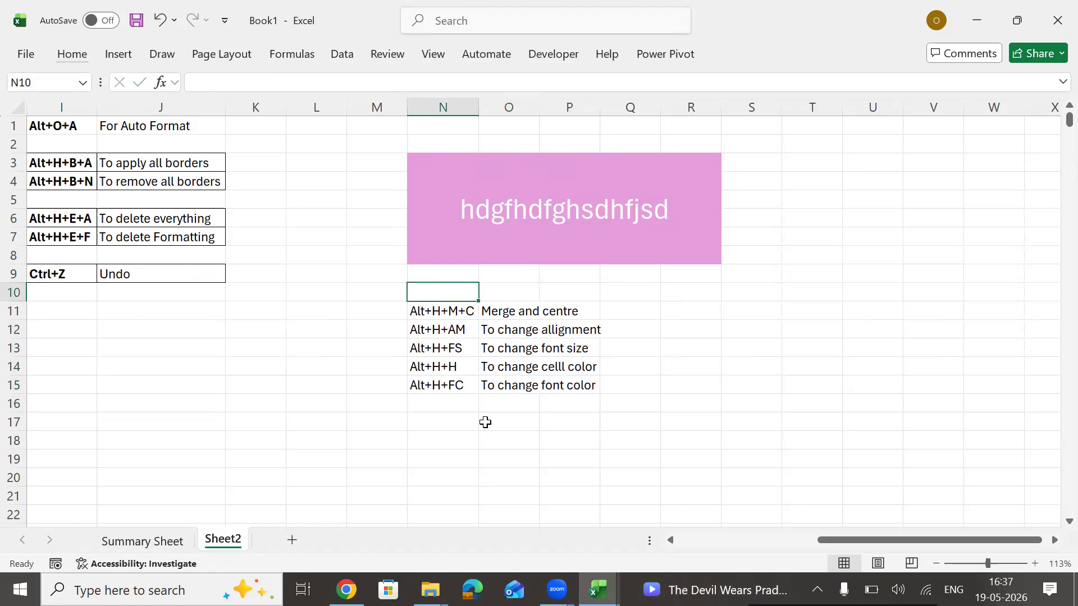
key("Down")
key("shift+Down")
key("shift+Down")
key("shift+Down")
key("shift+Down")
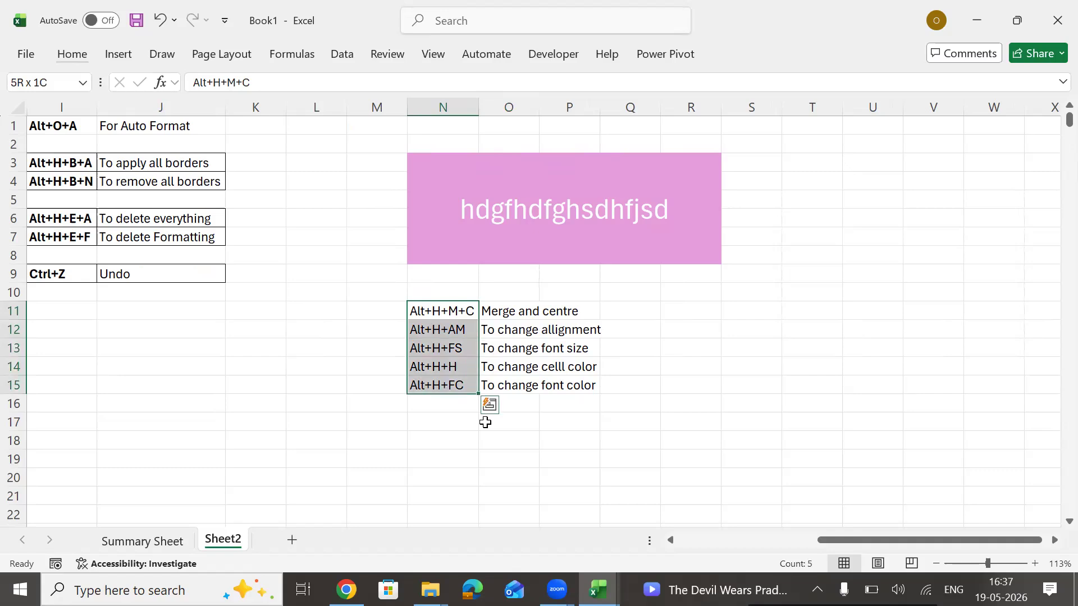
key("ctrl+b")
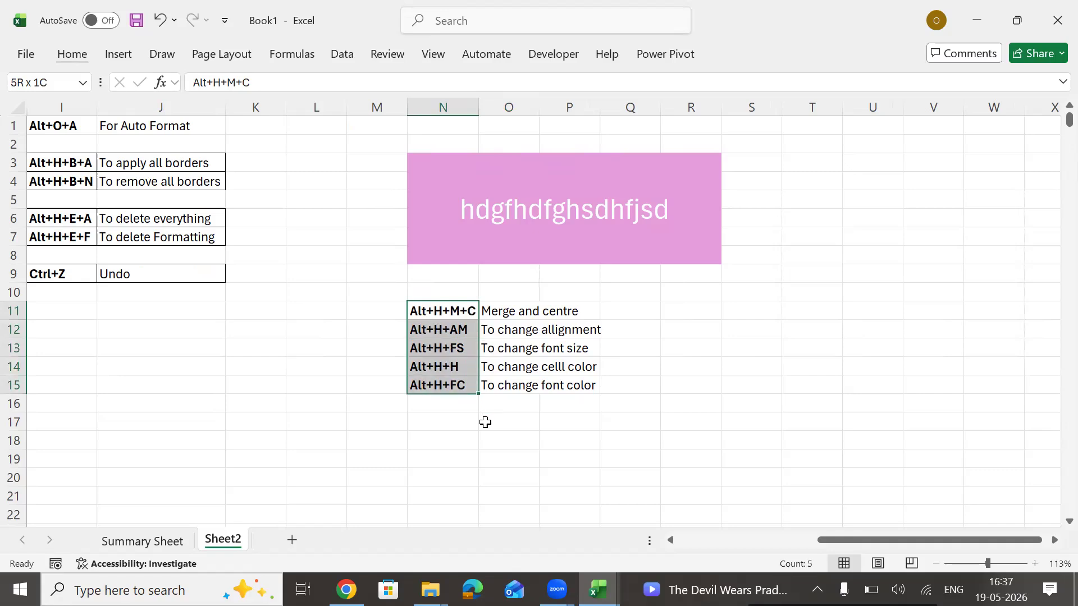
key("Left")
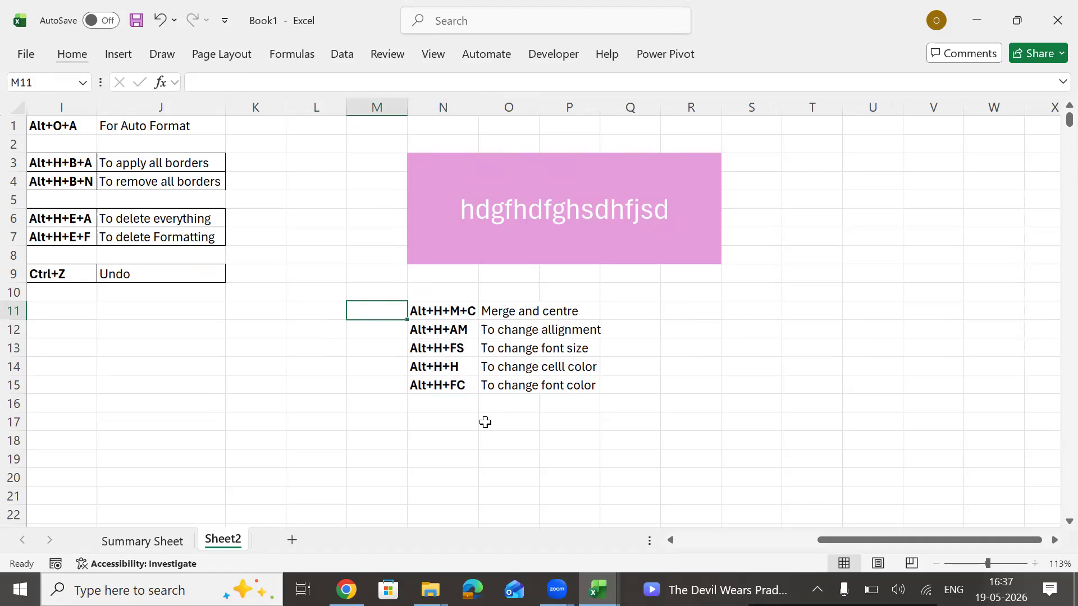
key("Right")
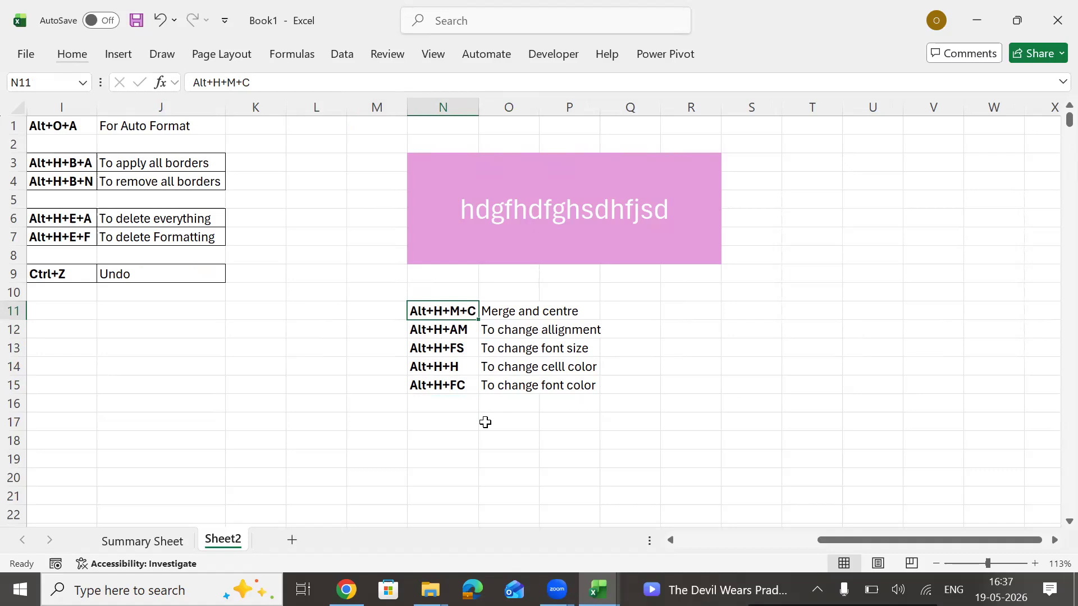
Select the empty cell I11 in the first shortcut list, two rows below the Ctrl+Z note
key("Left")
key("Left")
key("Left")
key("Left")
key("Left")
key("Left")
key("Left")
key("Left")
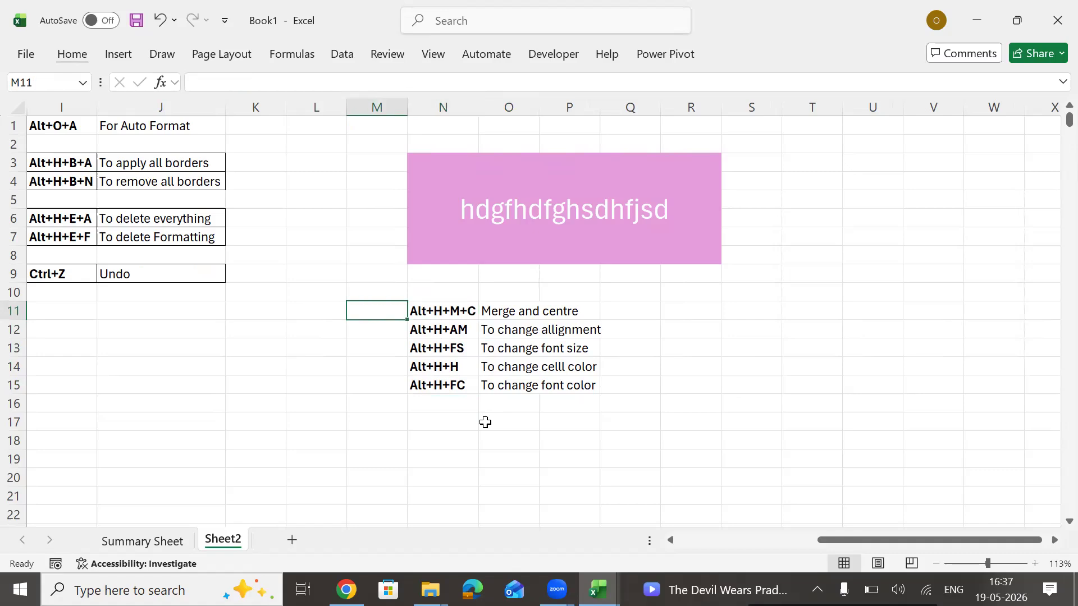
key("Left")
key("Left")
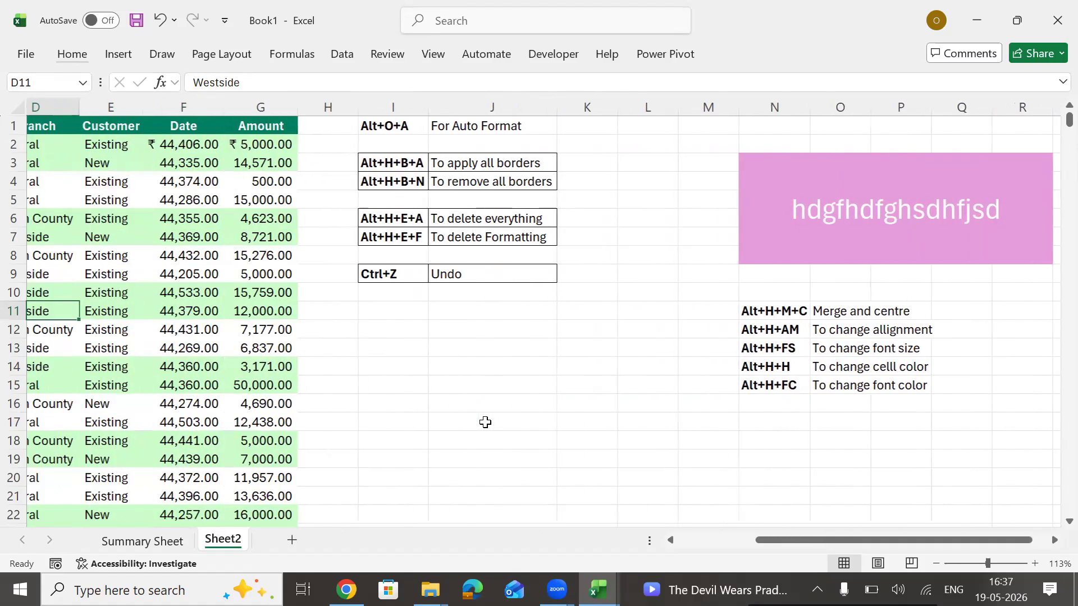
key("Right")
key("Right")
key("Right")
key("Right")
key("Right")
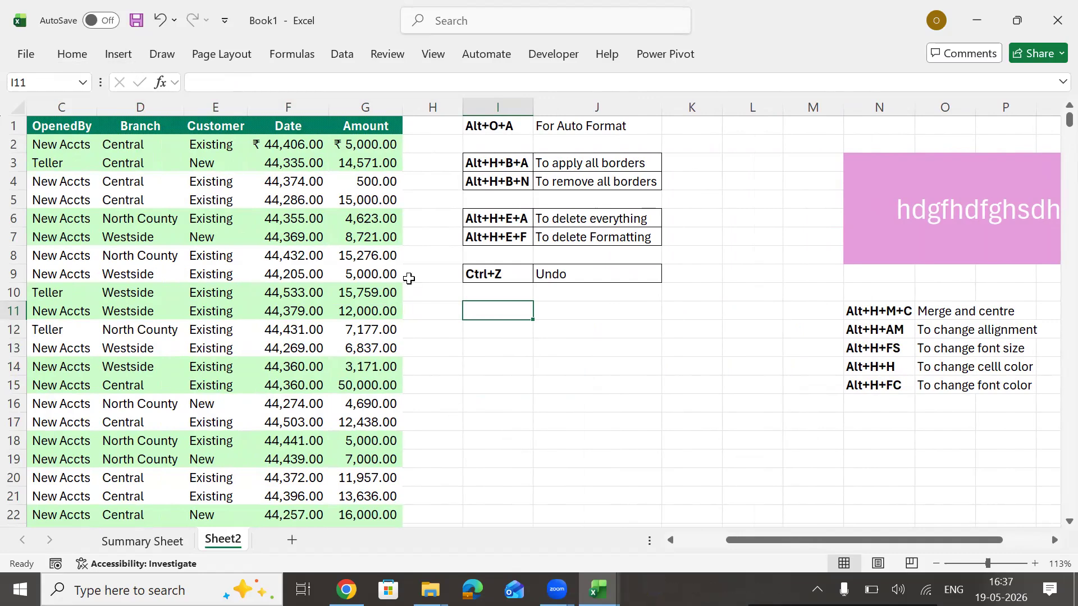
key("alt")
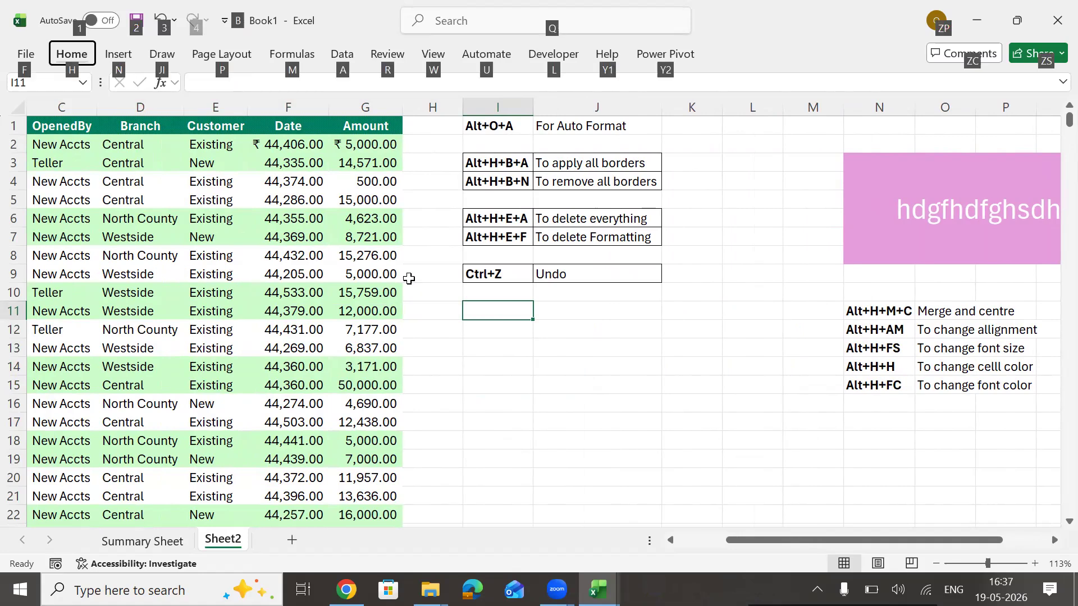
key("n")
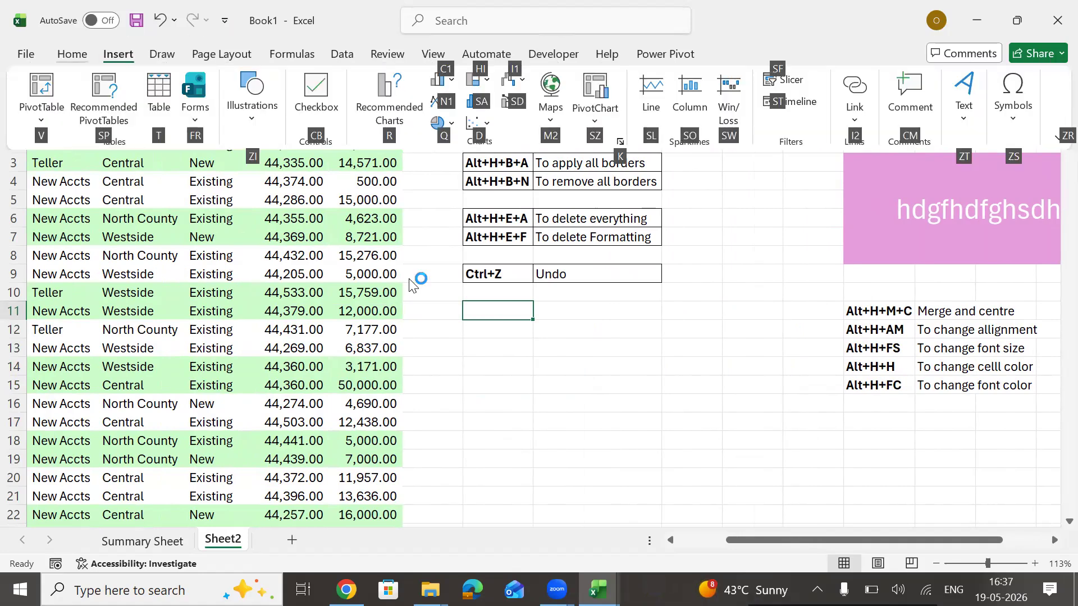
key("Escape")
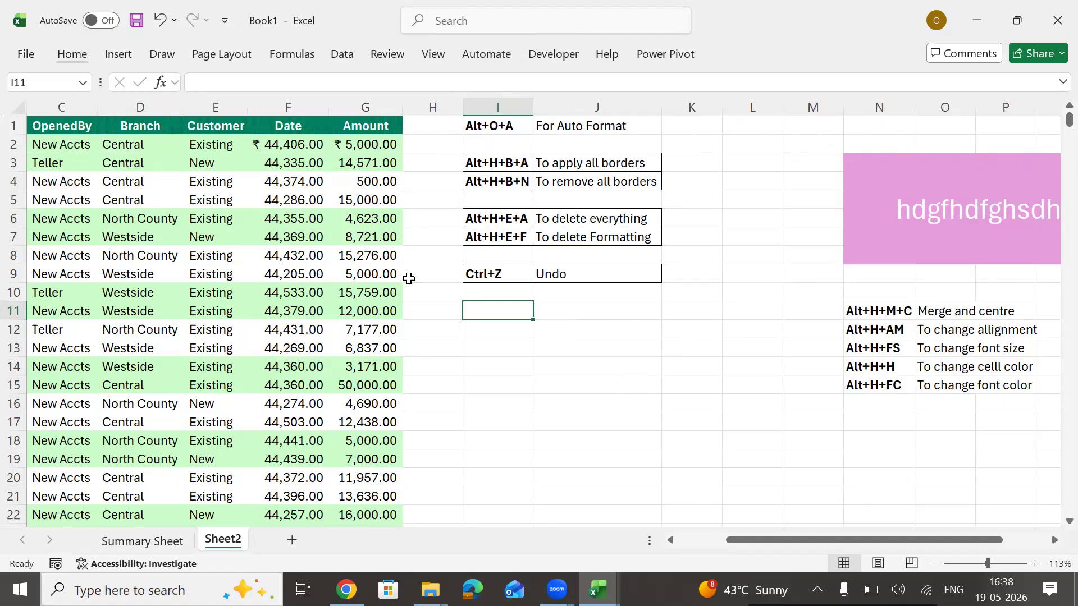
Enter the shortcut note "Alt+O+HR" in cell I11 and make it bold
type("Alt=")
key("BackSpace")
type("+")
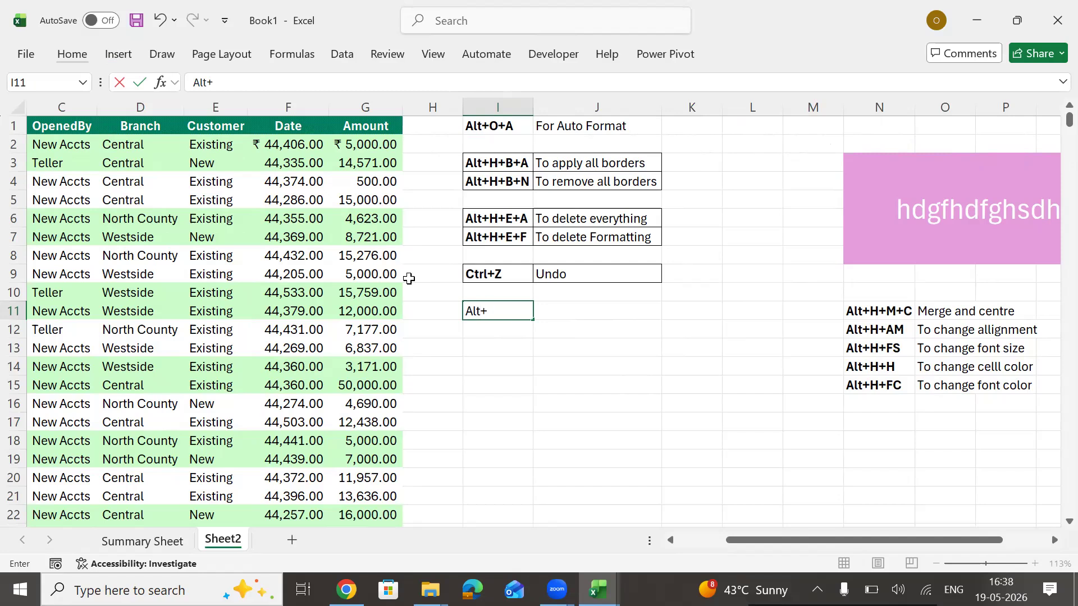
type("O+HR")
key("Return")
key("Up")
key("ctrl+b")
Enter the description "To change sheet name" in cell J11 beside the Alt+O+HR shortcut
key("Right")
type("To")
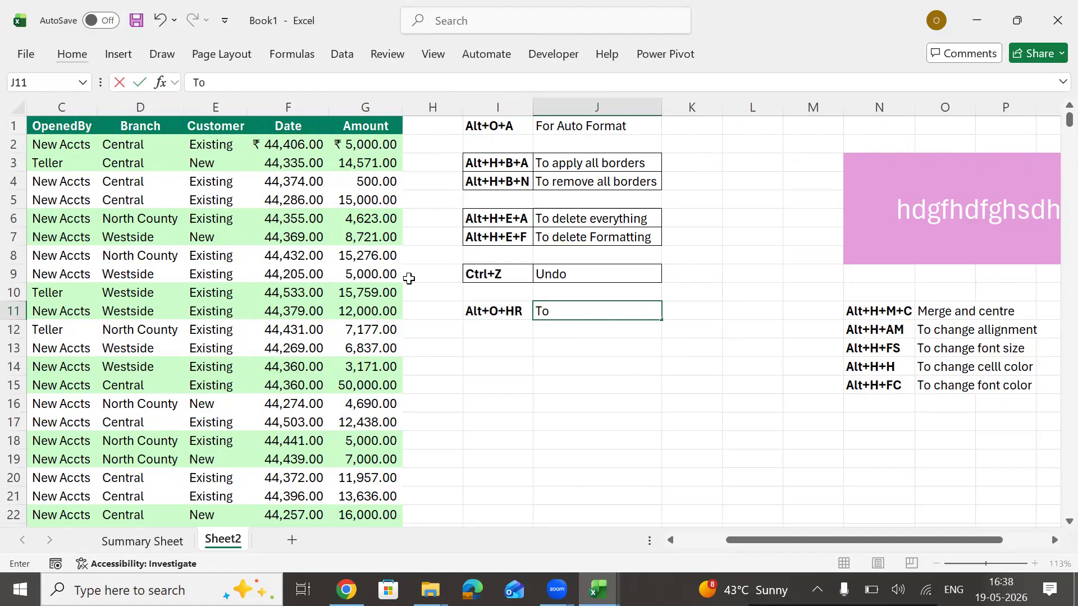
type(" change ce")
key("BackSpace")
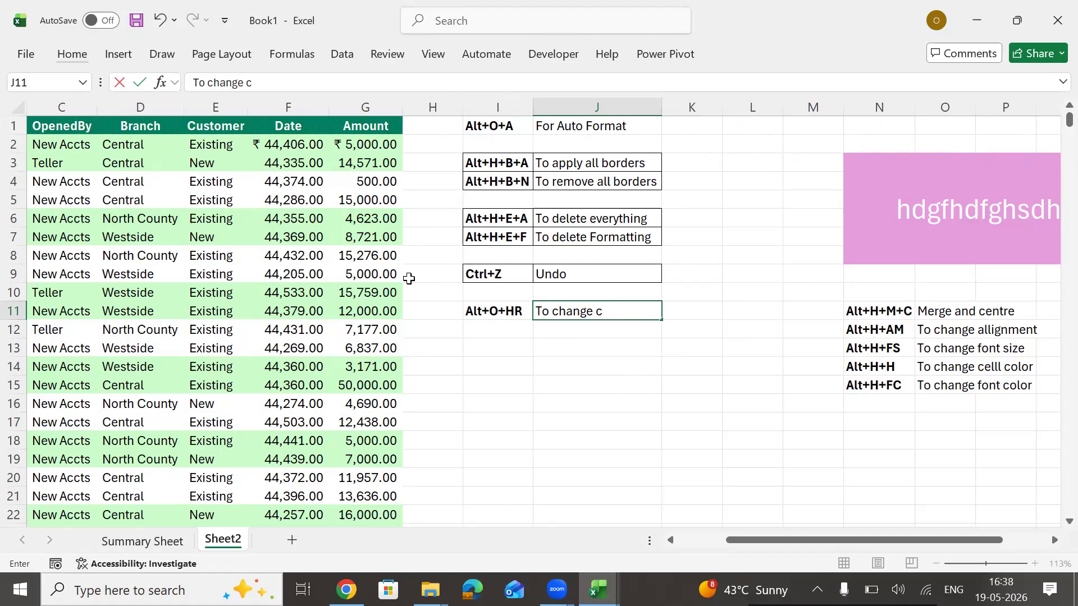
key("BackSpace")
type("sheet na")
key("BackSpace")
type("name")
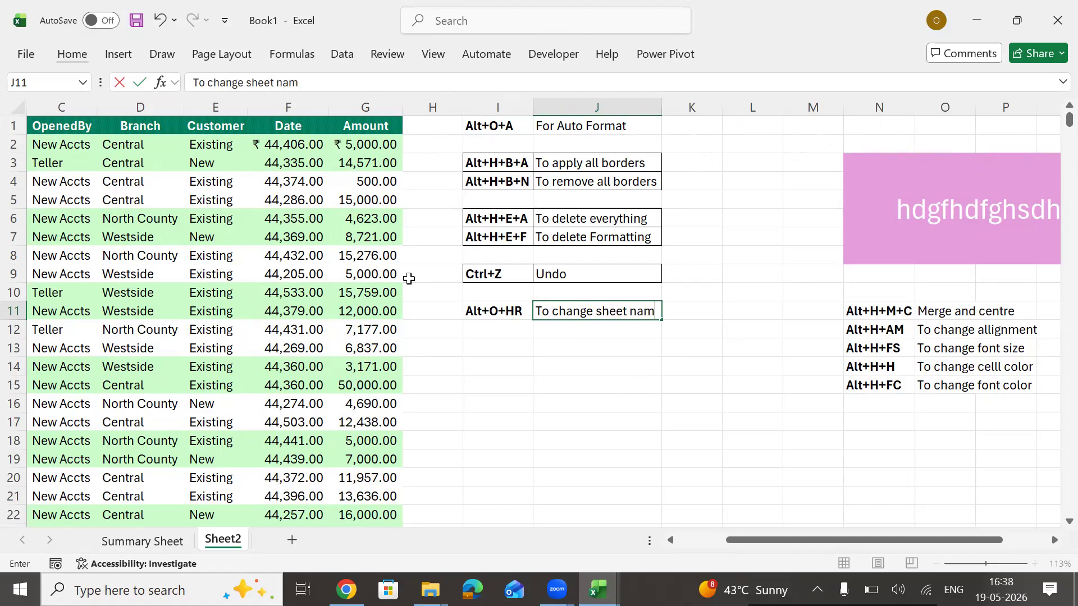
key("Return")
AutoFit the width of column J to the description in cell J11
key("Up")
key("alt+h")
key("o")
key("i")
Apply all borders to the sheet-name shortcut and its description in cells I11:J11
key("Left")
key("shift+Right")
key("alt+h")
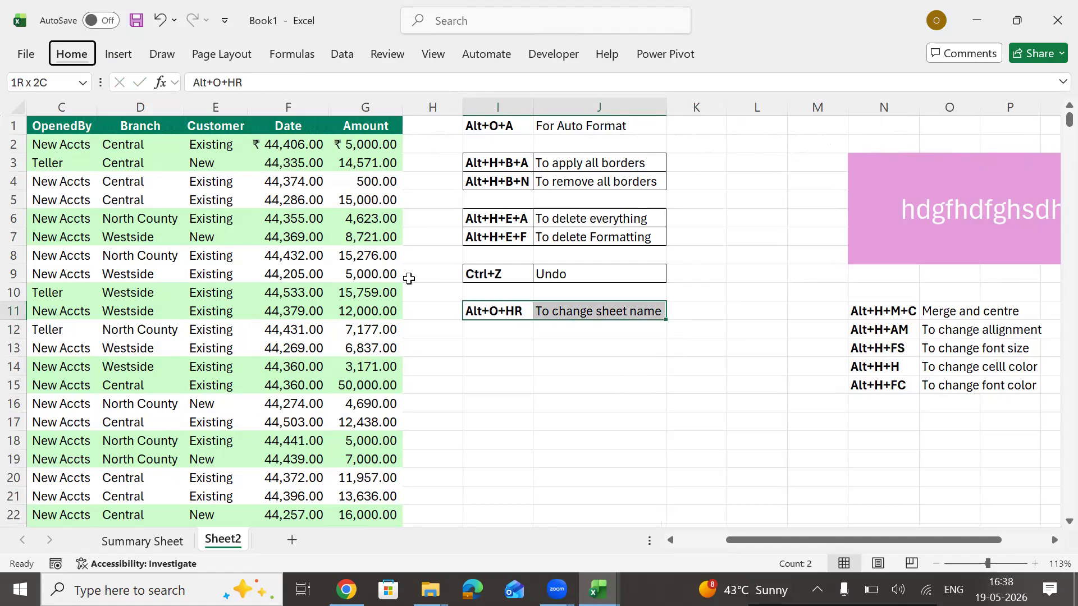
key("Escape")
key("Escape")
key("Down")
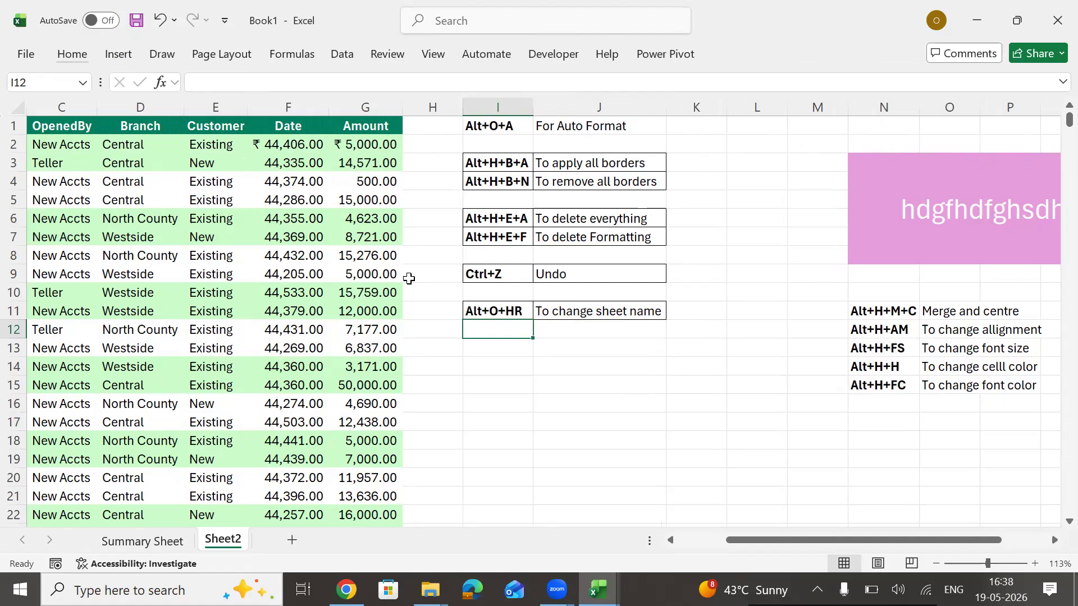
Rename Sheet2 as "Auto Format"
key("alt+o")
key("h")
key("r")
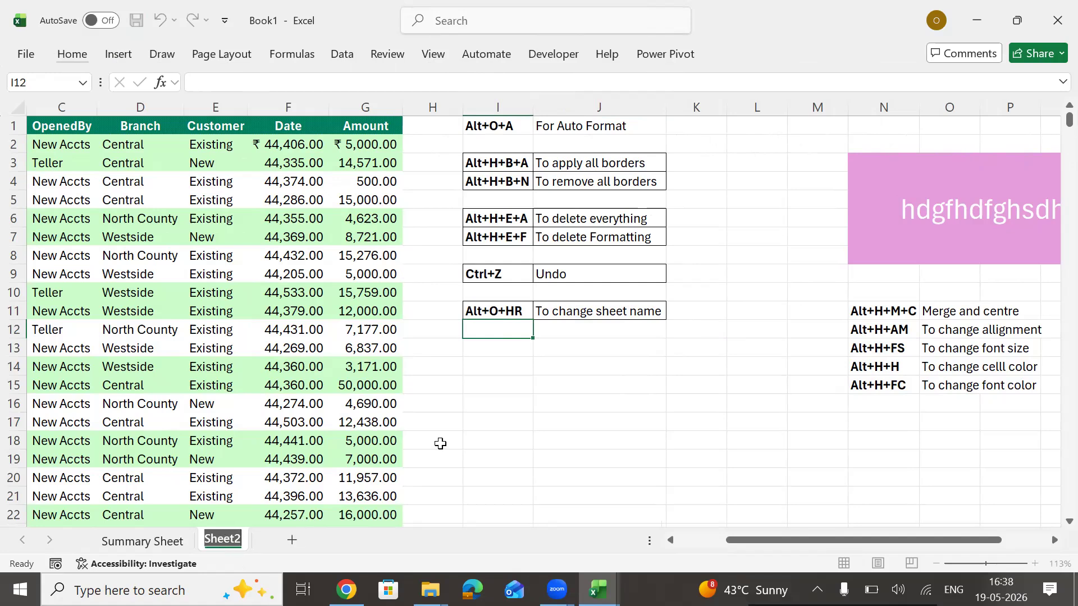
type("Auto")
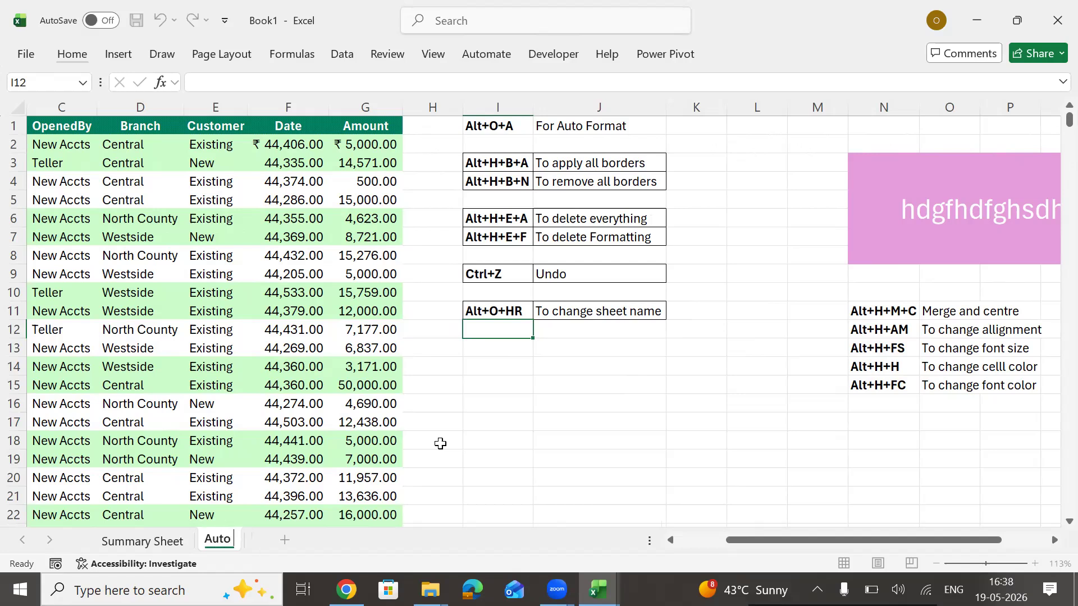
type(" Format")
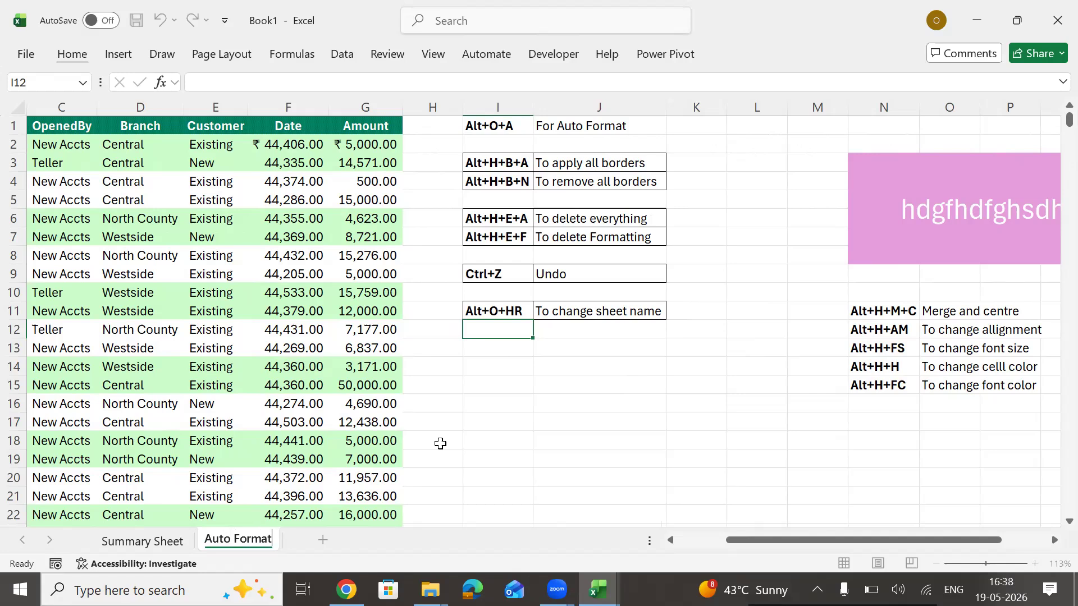
left_click(517, 388)
key("Return")
Enter the shortcut note "Alt+O+H+T" in cell I12 below the Alt+O+HR note
key("Up")
key("Up")
key("Up")
key("Up")
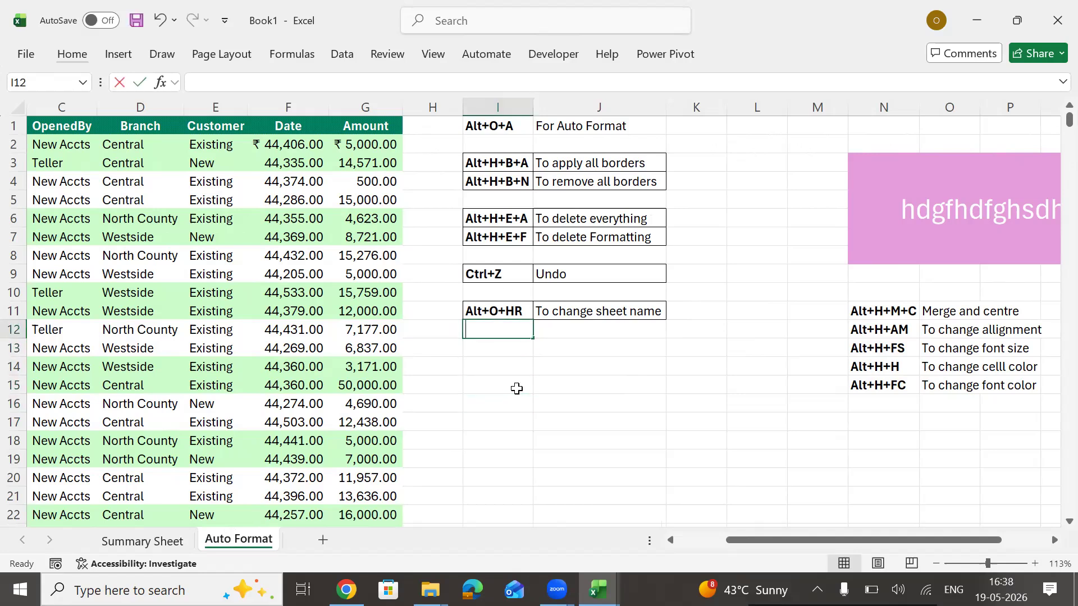
type("Alt+O+H+T")
key("Return")
Enter the description "To change cell's name color" in cell J12 beside the Alt+O+H+T shortcut
key("Up")
key("Right")
type("To")
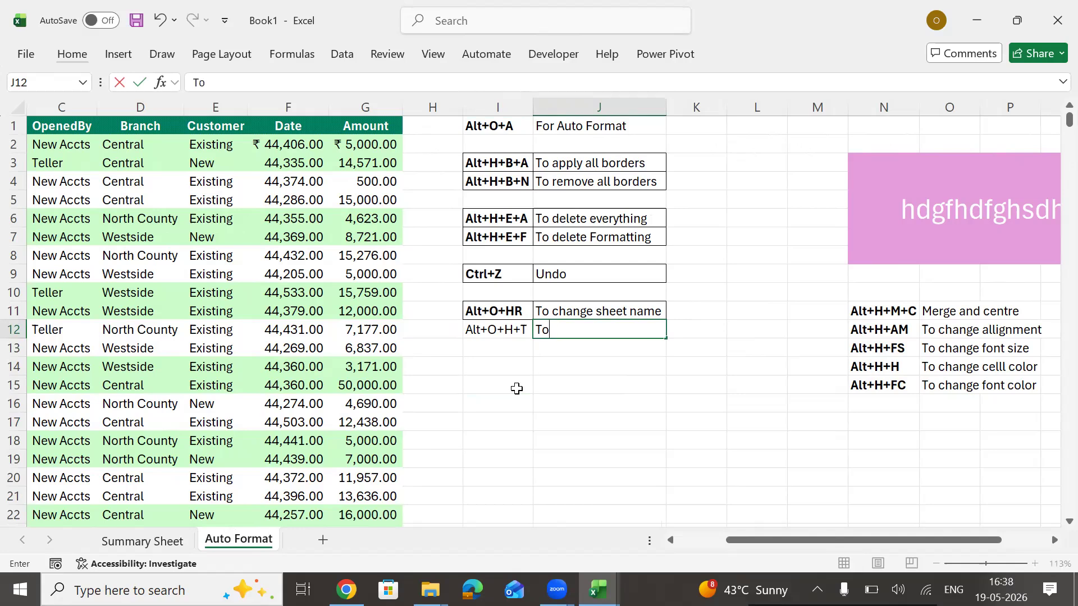
type(" change cel")
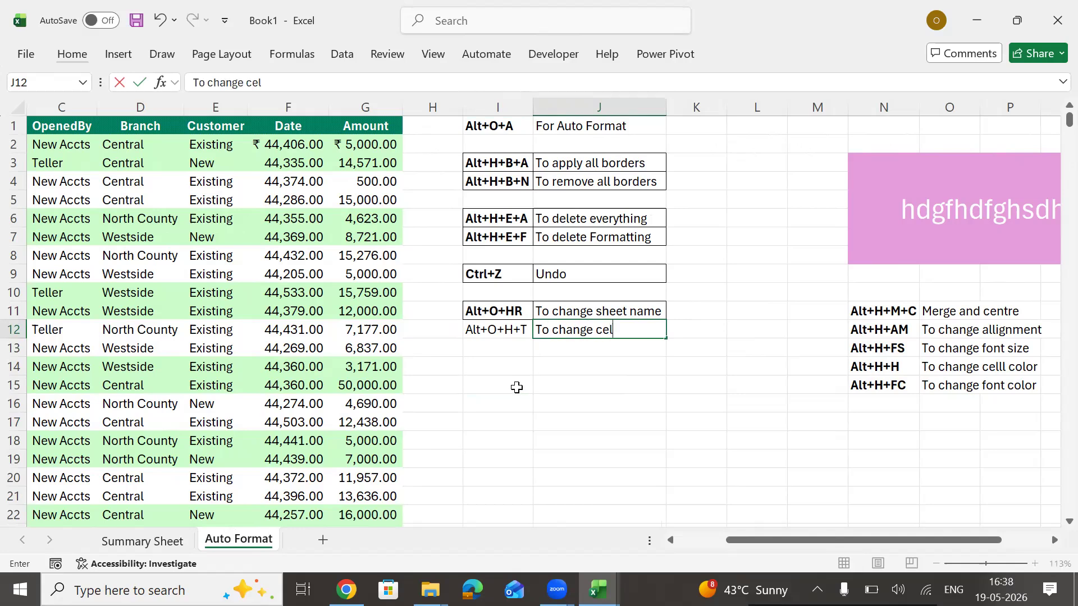
type("l's name color")
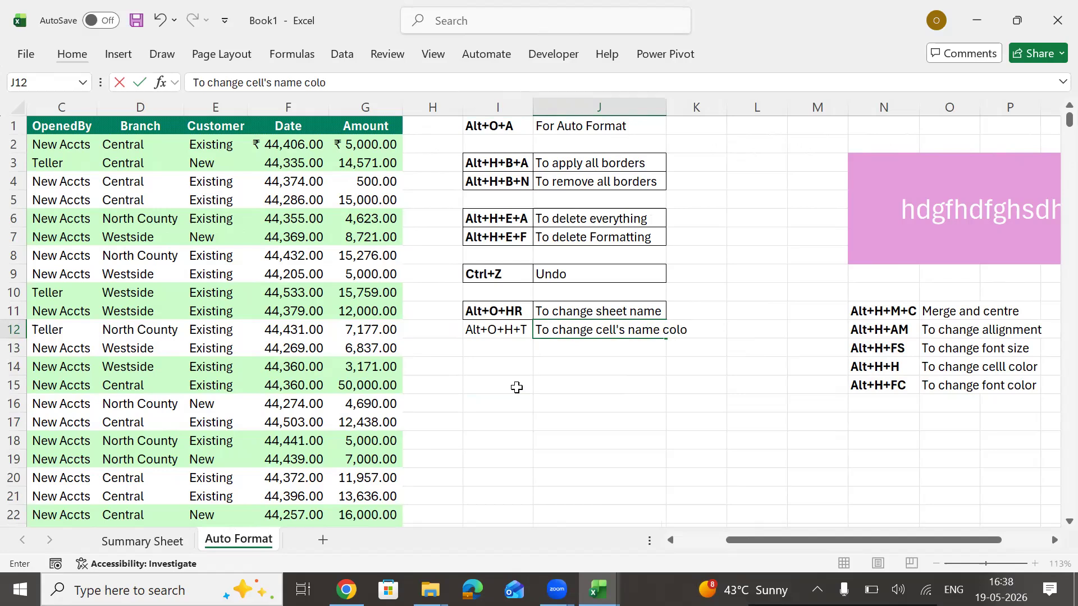
key("ctrl+Return")
AutoFit column J so it holds the full description in cell J12
key("alt")
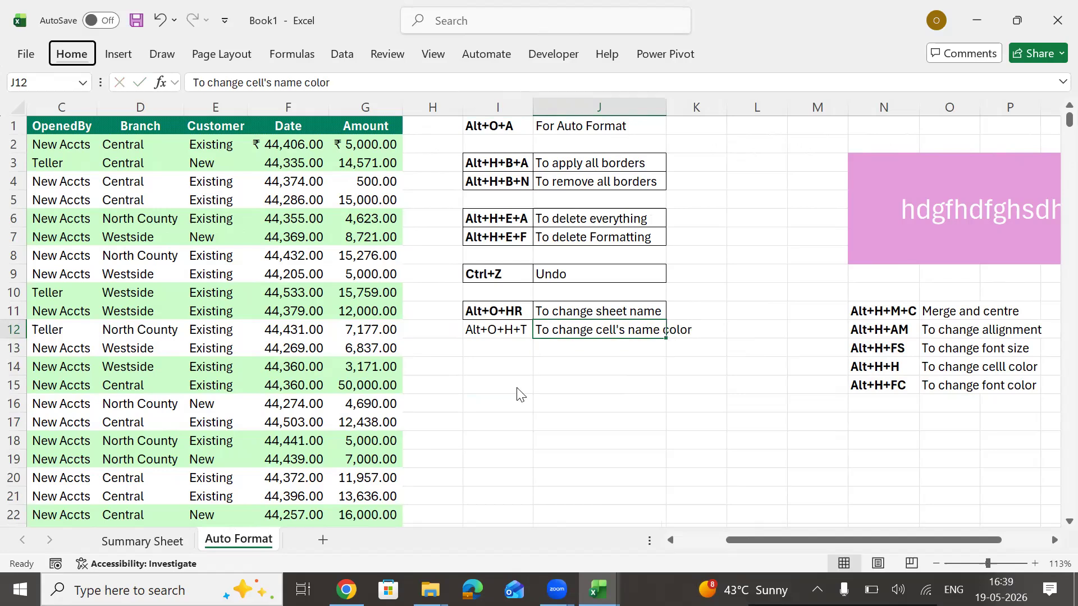
key("o")
key("c")
key("a")
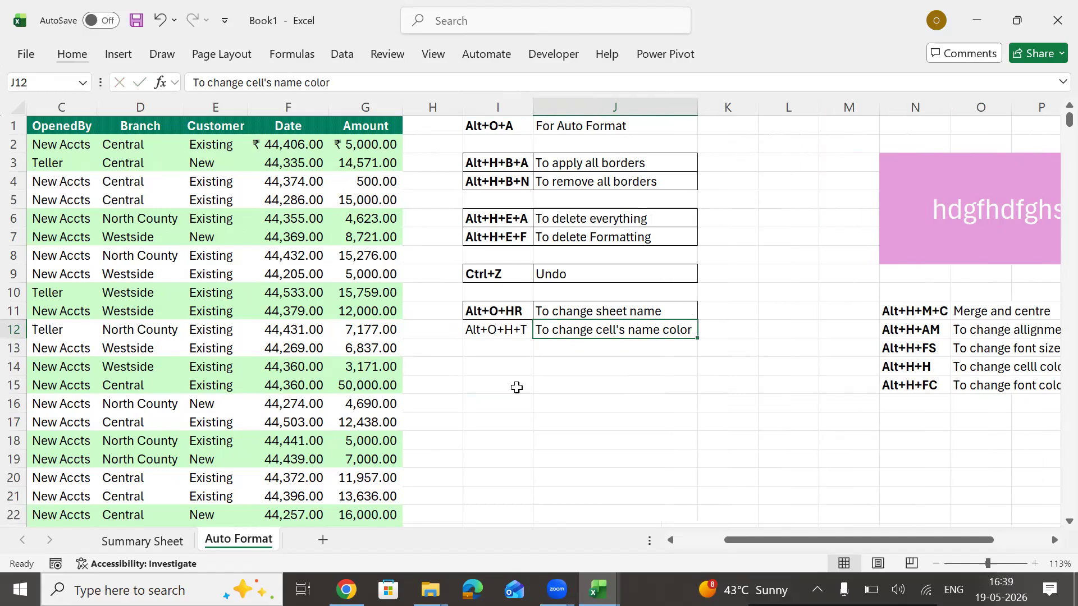
Set the Auto Format sheet's tab color to white and check it from the Summary Sheet
key("alt")
key("o")
key("h")
key("t")
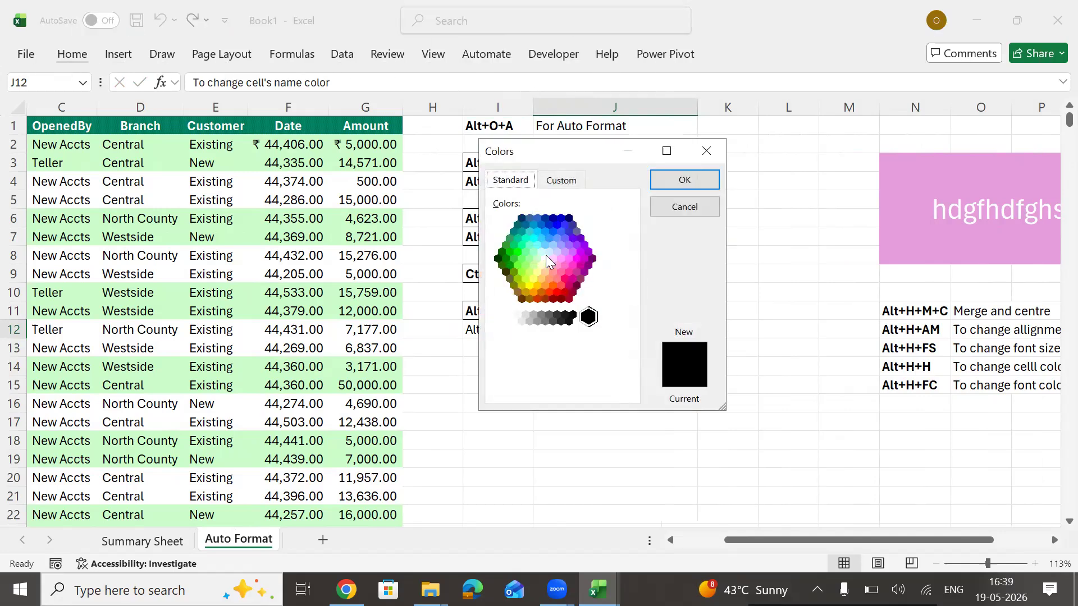
left_click(545, 259)
key("Return")
left_click(519, 255)
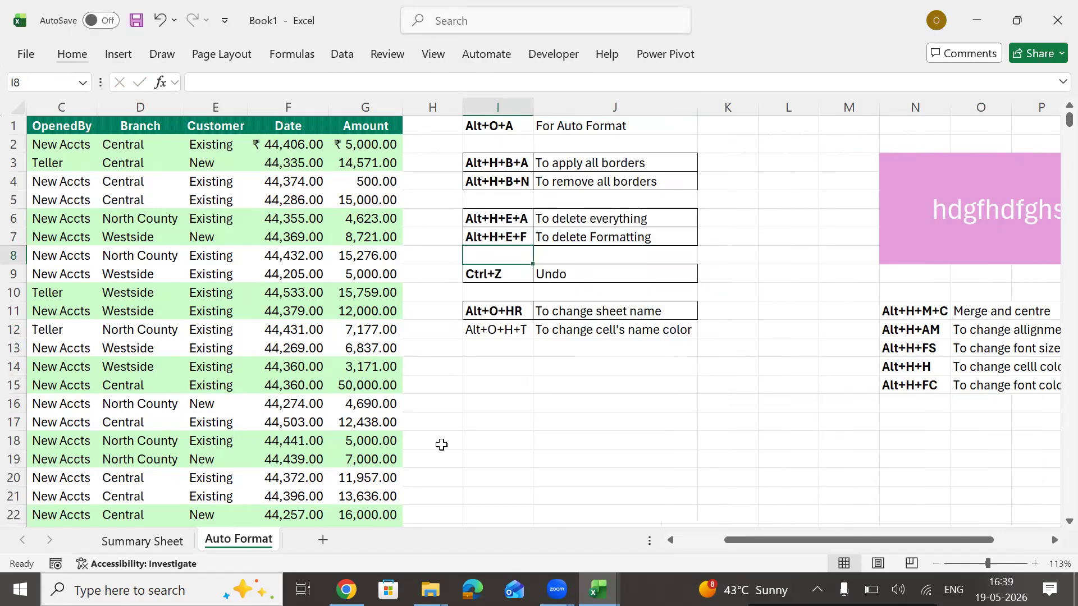
left_click(166, 541)
left_click(239, 541)
Set the Auto Format sheet's tab color to bright blue and check it from the Summary Sheet
key("alt+o")
key("h")
key("t")
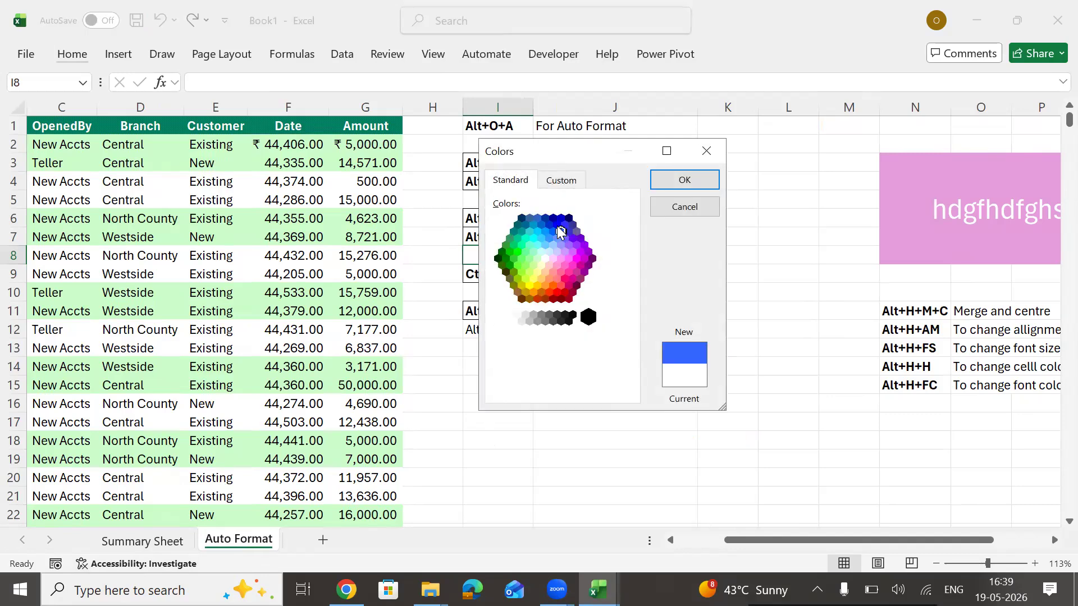
left_click(556, 225)
key("Return")
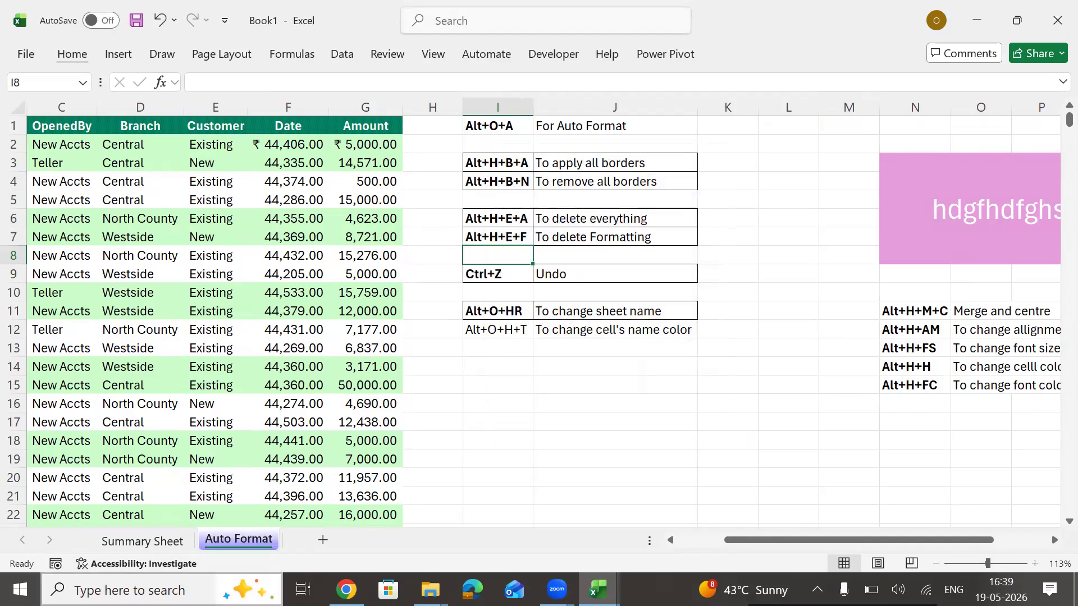
left_click(163, 541)
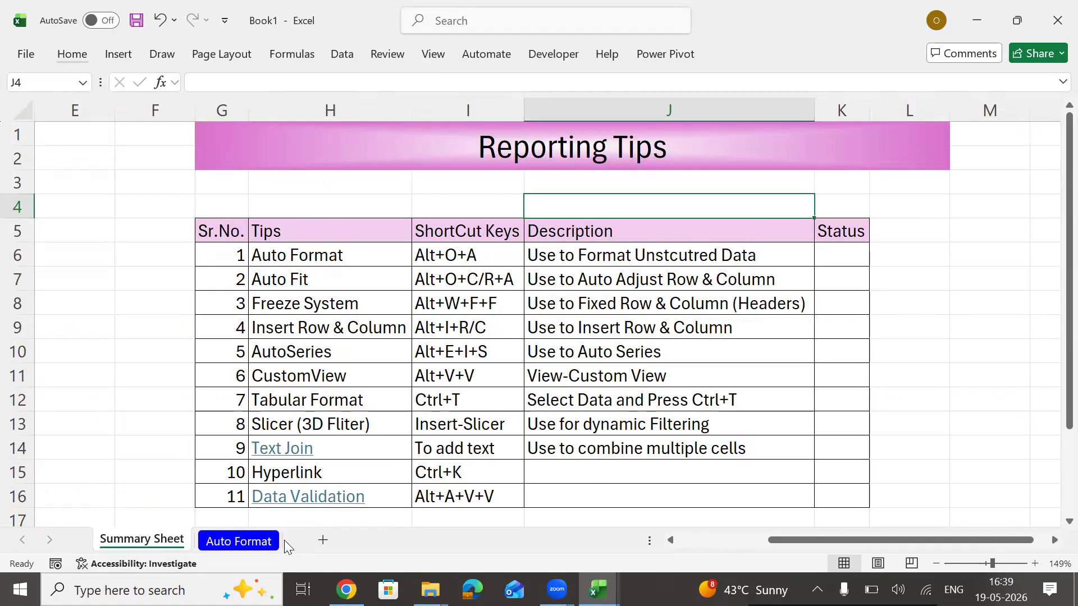
left_click(247, 542)
Apply all borders to the two sheet-tab shortcuts and their descriptions in cells I11:J12
left_click(654, 253)
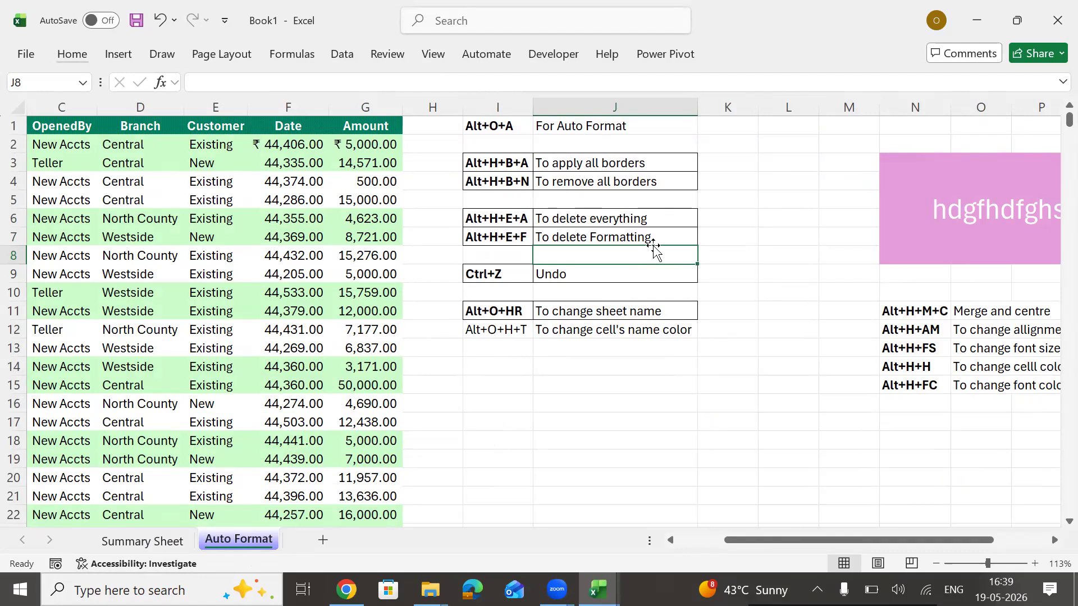
left_click_drag(493, 327, 607, 319)
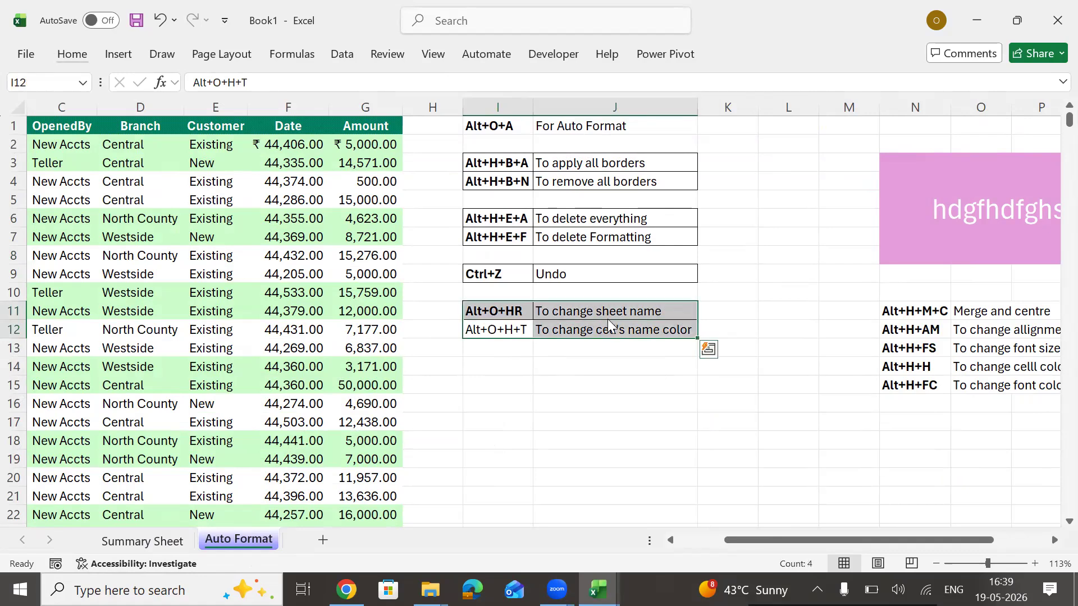
key("alt+h")
key("b")
key("a")
Enter the shortcut note "Ctrl+pageUP" in cell I14, two rows below the Alt+O+H+T note
key("Down")
key("Down")
type("Al")
key("BackSpace")
key("BackSpace")
type("Ctrl")
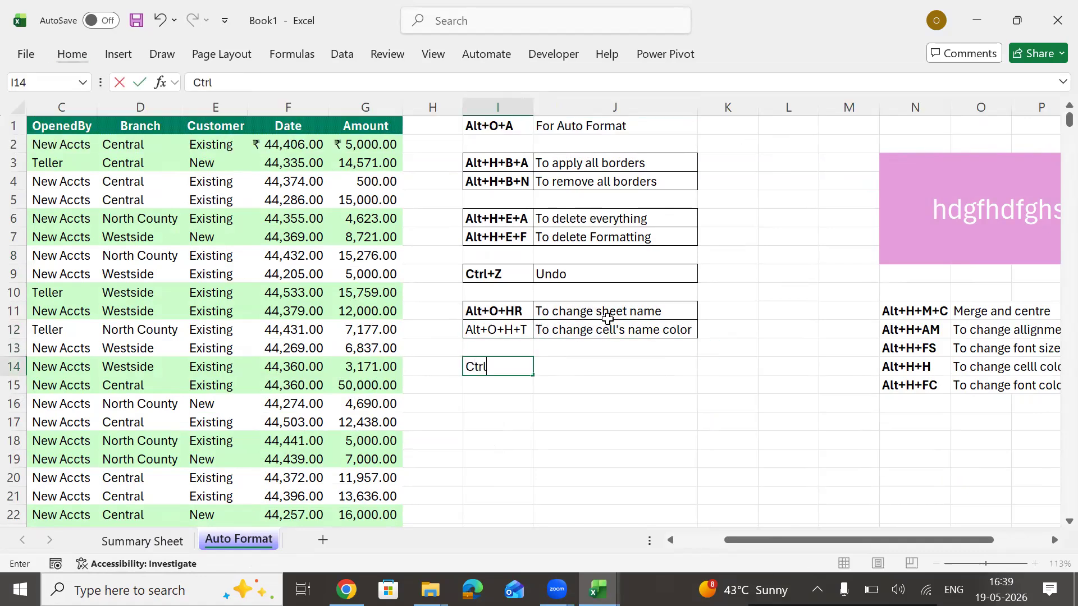
type("+pageUP")
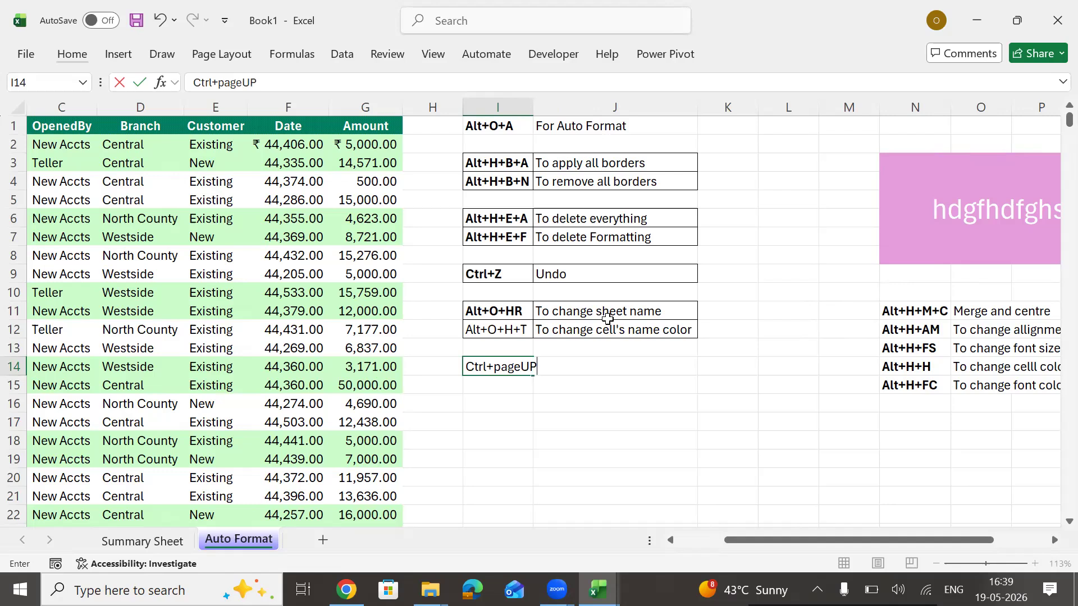
key("Return")
Enter the shortcut note "Ctrl+Page Down" in cell I15 and AutoFit column I to it
type("Ctrl+")
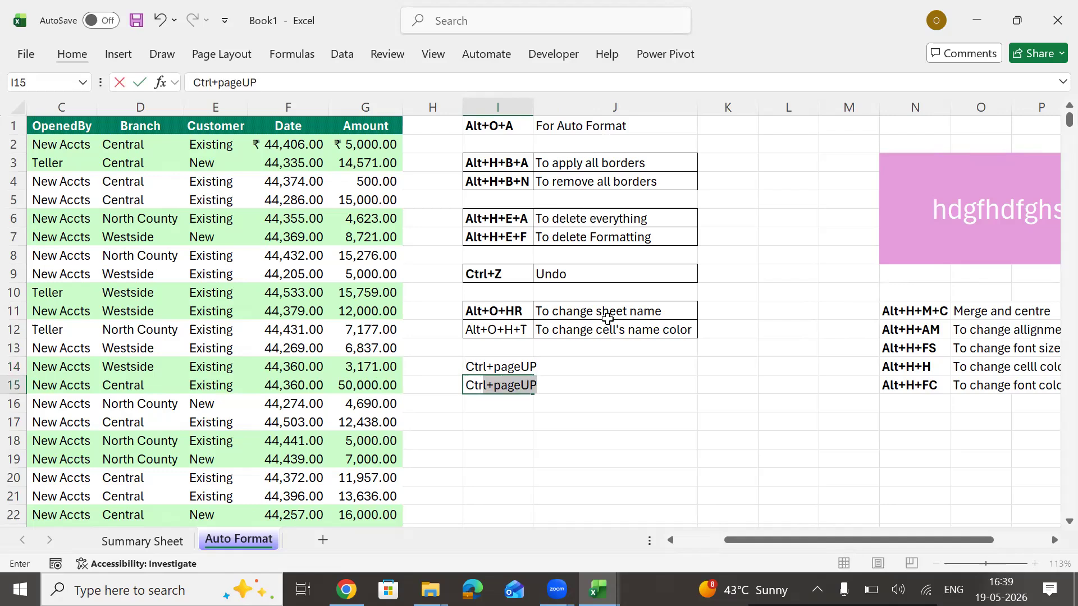
type("Page Down")
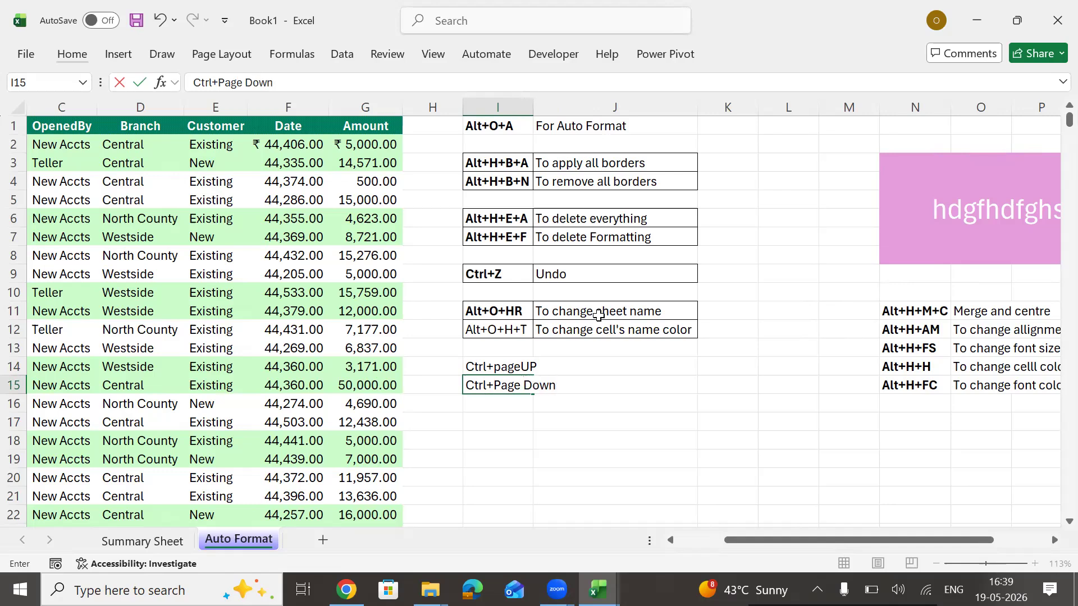
key("ctrl+Return")
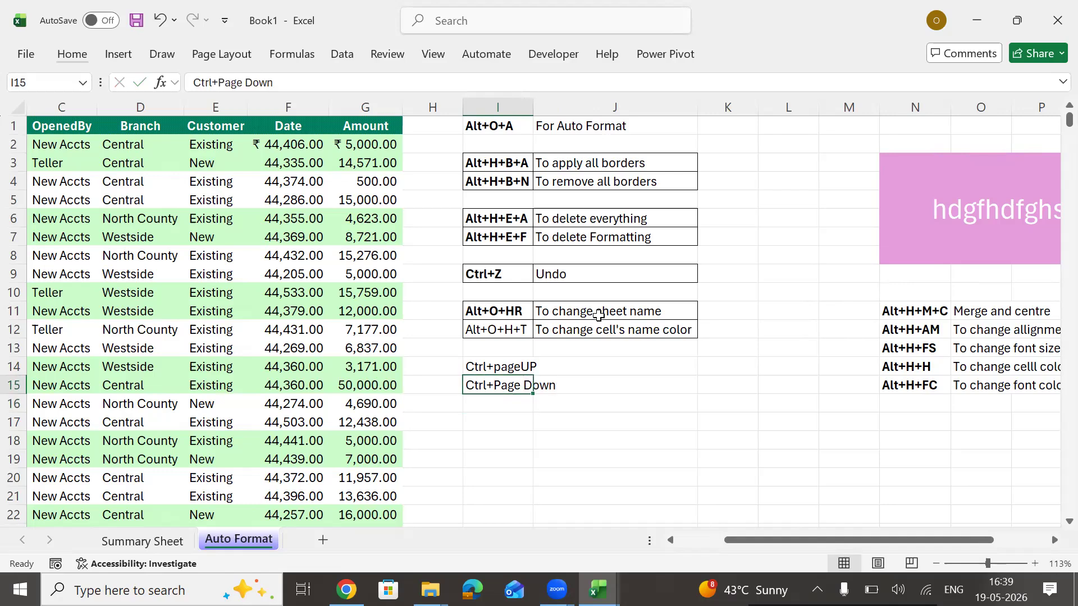
key("alt+h")
key("o")
key("i")
Enter the description "Go to next Sheet" in cell J14 beside the Ctrl+pageUP shortcut
key("Up")
key("Right")
type("Go to")
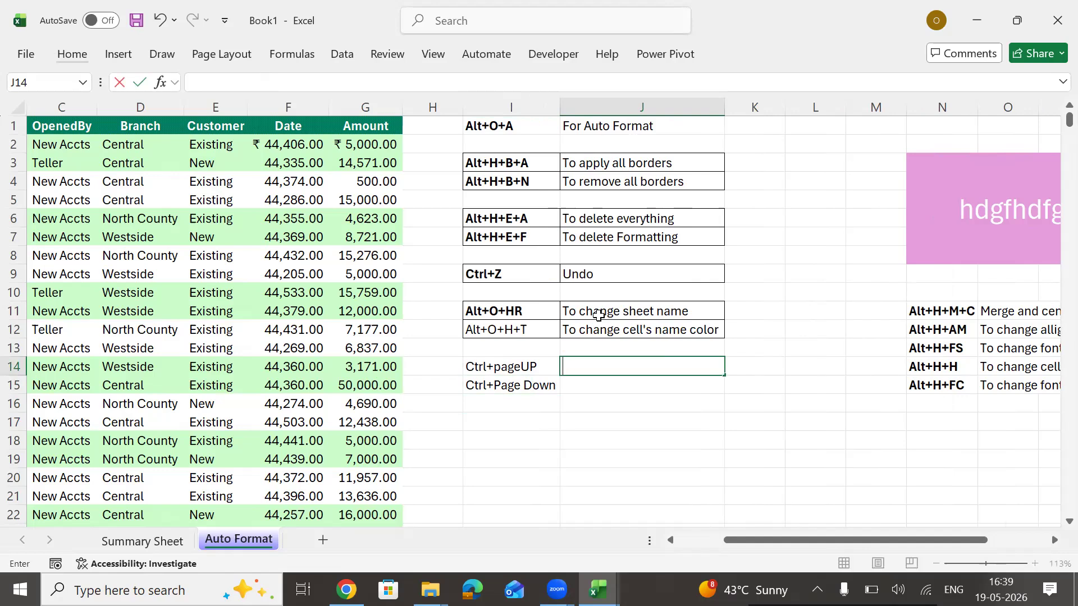
type(" next Sheet")
key("Return")
Enter the description "Go to previous sheet" in cell J15 beside the Ctrl+Page Down shortcut
type("Gp")
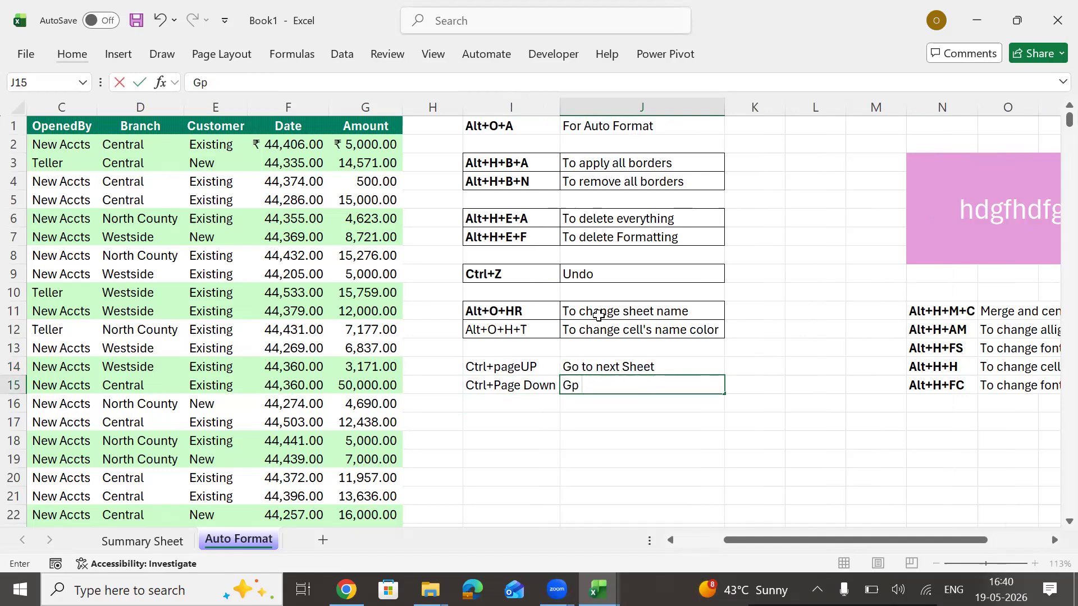
type(" to")
key("BackSpace")
key("BackSpace")
key("BackSpace")
key("BackSpace")
type("o t")
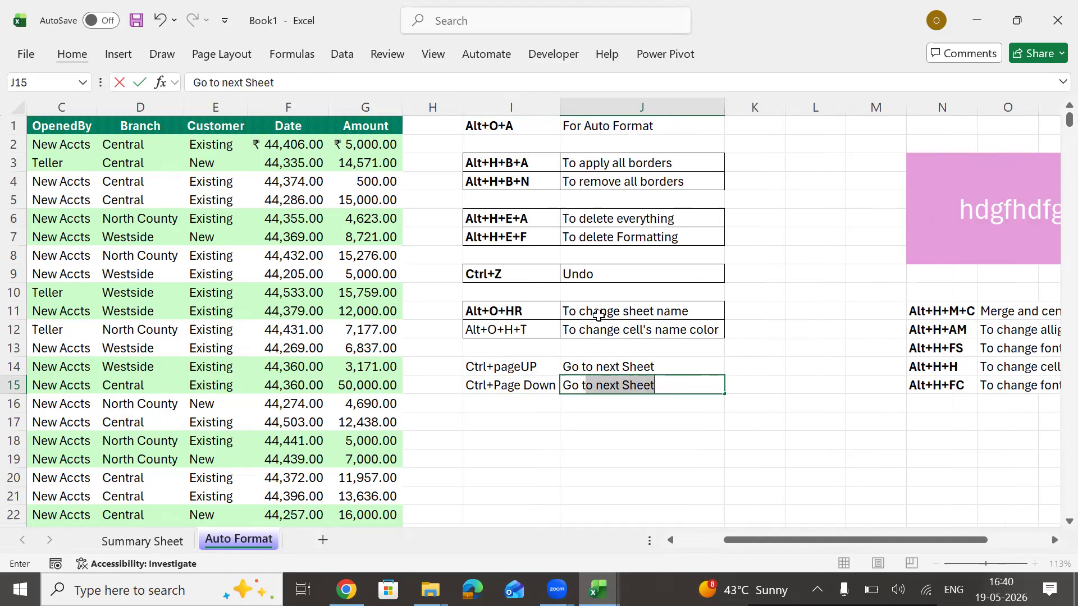
type("o previo")
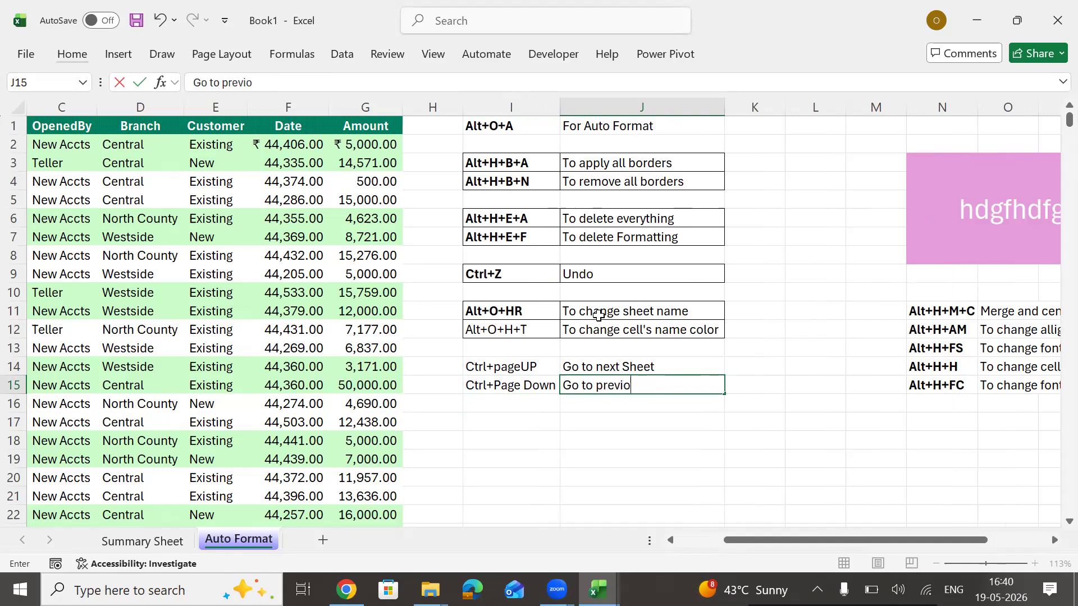
type("us sheet")
key("Return")
Apply all borders to the sheet navigation shortcuts and descriptions in cells I14:J15
key("Up")
key("Up")
key("Left")
key("shift+Down")
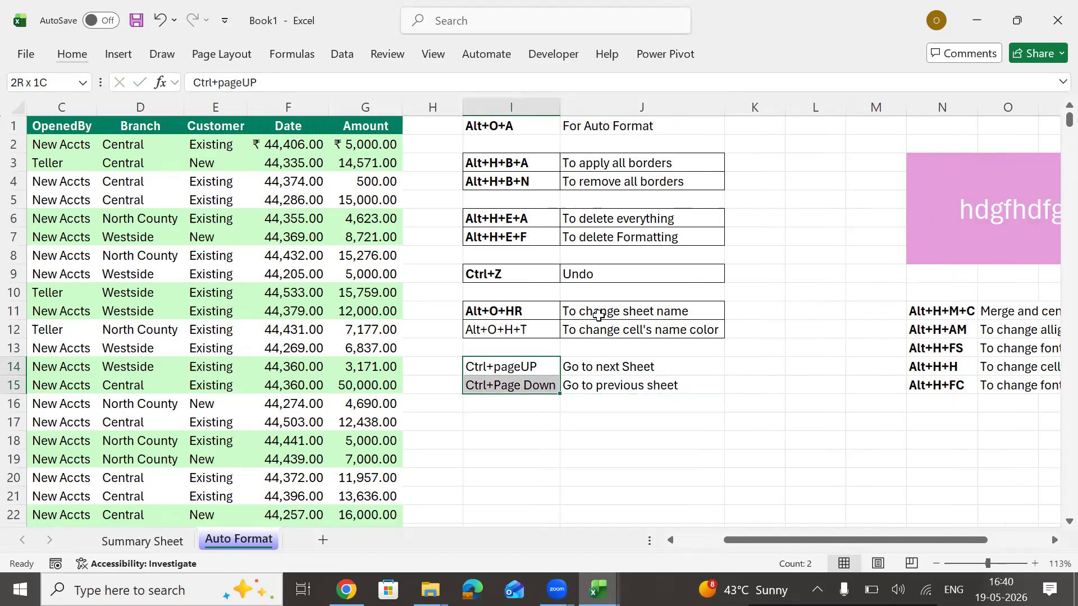
key("shift+Right")
key("alt")
key("h")
key("b")
key("a")
Make the shortcut notes in cells I14:I15 bold and AutoFit column I to the bold Ctrl+Page Down text
key("Down")
key("Up")
key("shift+Down")
key("ctrl+b")
key("Up")
key("Down")
key("Down")
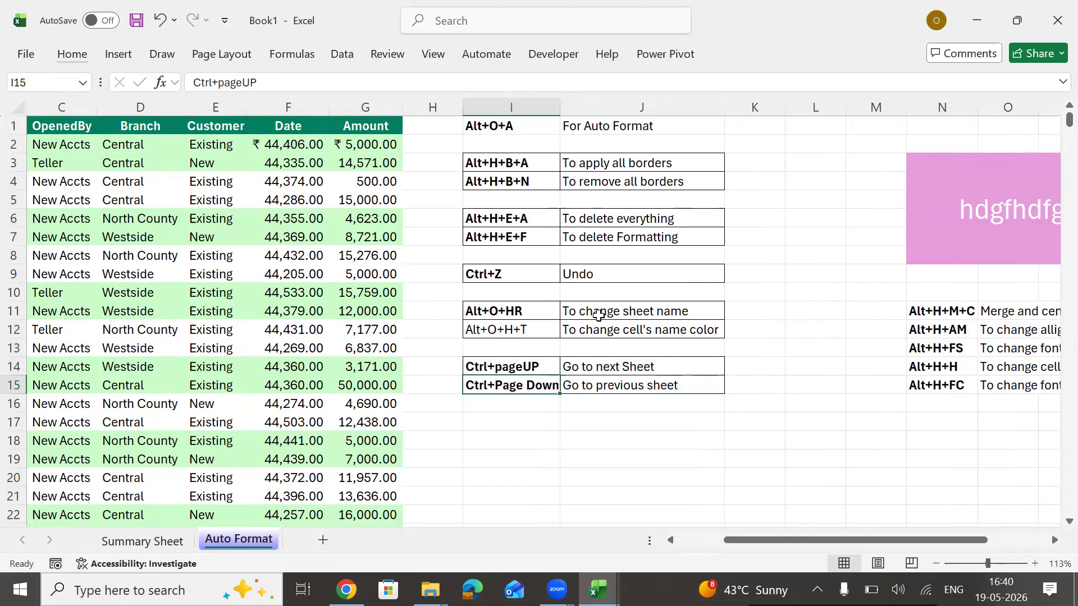
key("alt")
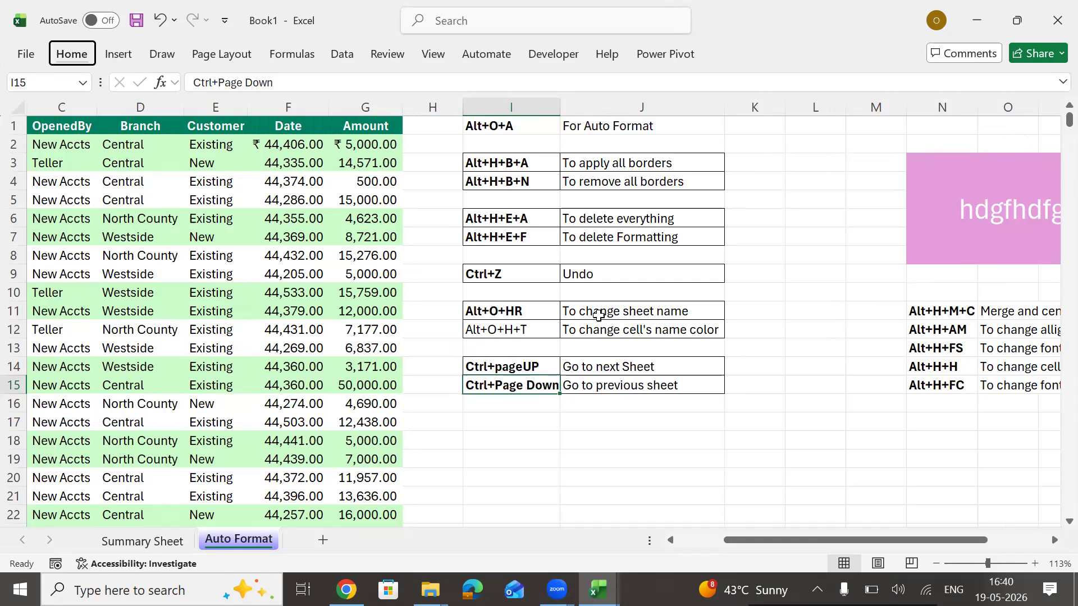
key("o")
key("c")
key("a")
Switch back and forth between the Summary Sheet and Auto Format sheets, ending on Auto Format
key("ctrl+Page_Up")
key("ctrl+Page_Down")
key("ctrl+Page_Up")
key("ctrl+Page_Down")
key("ctrl+Page_Up")
key("ctrl+Page_Down")
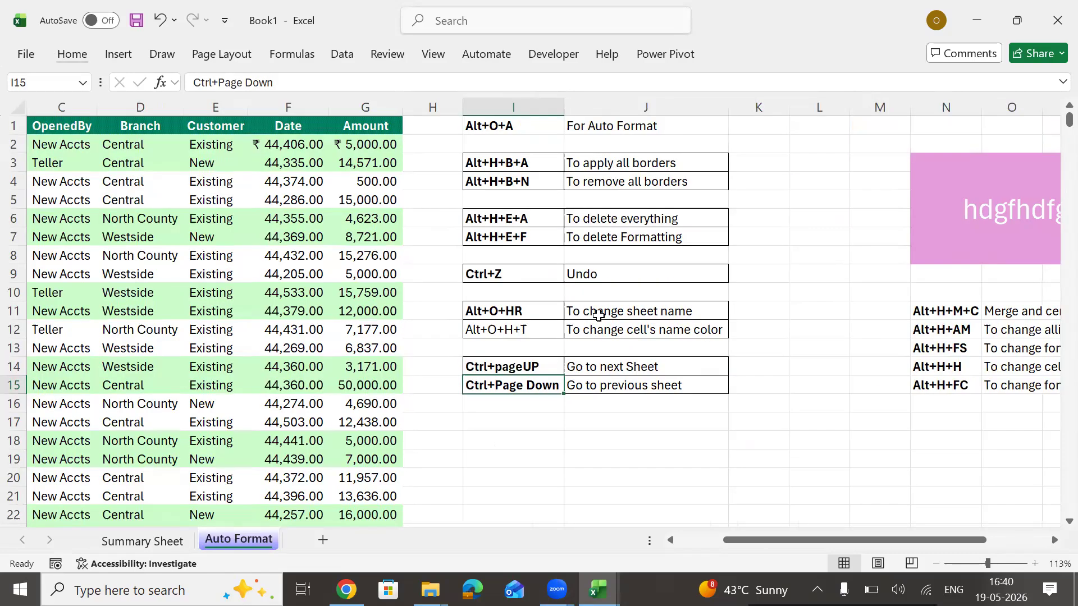
Move between the Auto Format sheet and the adjacent Summary Sheet to check the navigation shortcuts, finishing on Auto Format
key("ctrl+Page_Up")
key("ctrl+Page_Down")
key("ctrl+Page_Up")
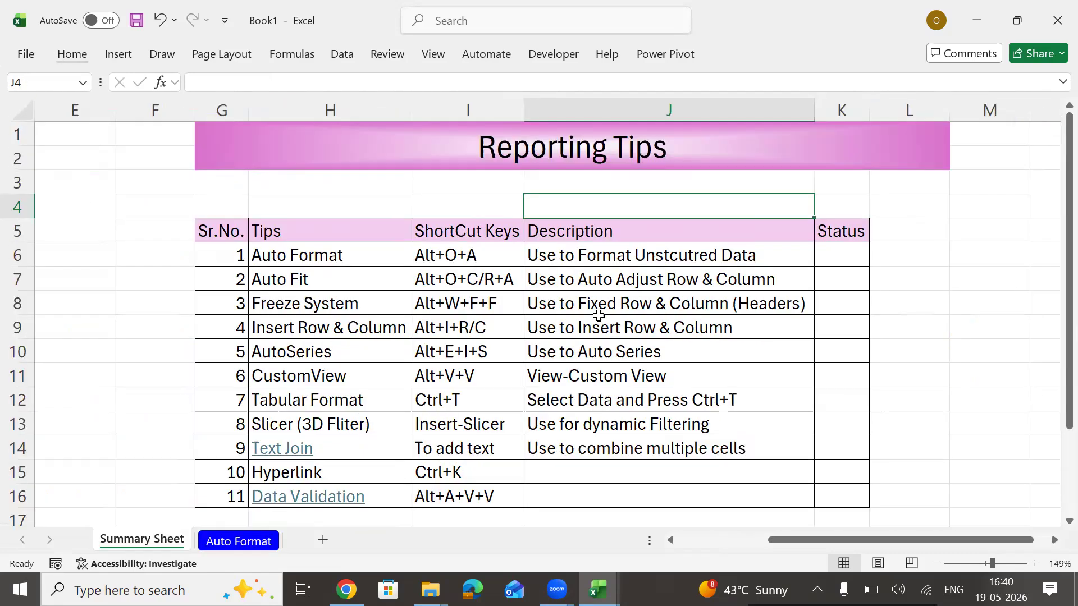
key("ctrl+Page_Down")
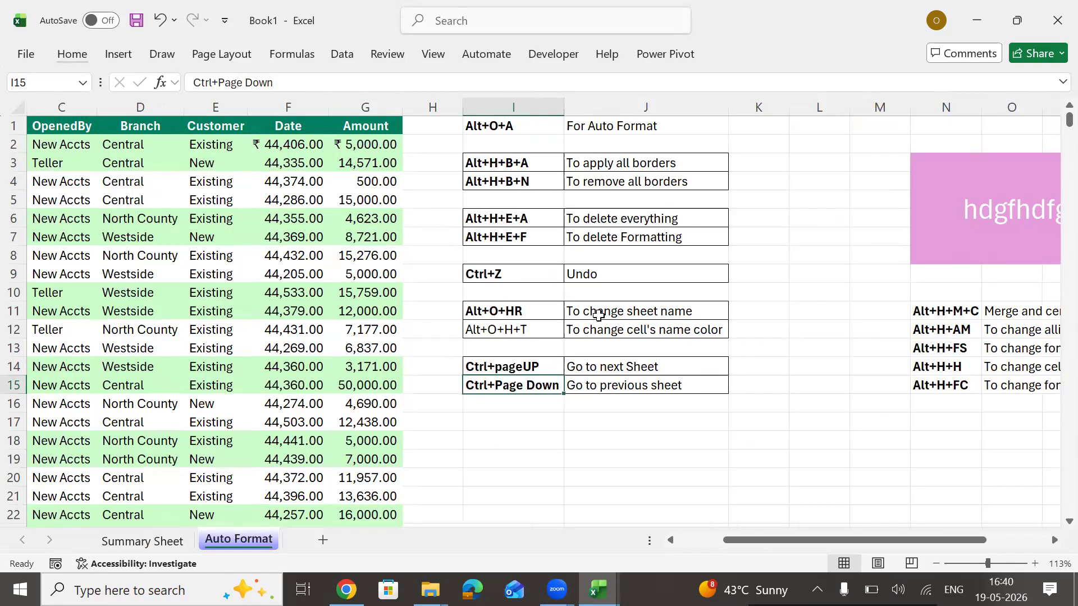
Make the Alt+O+H+T shortcut note in cell I12 bold
left_click(522, 422)
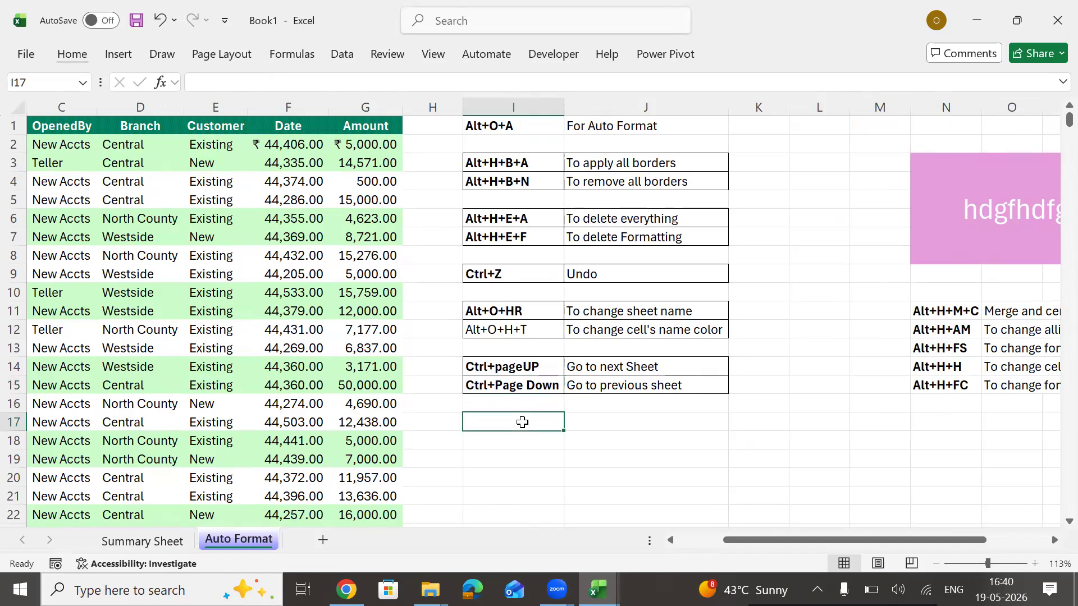
left_click(521, 344)
left_click(544, 334)
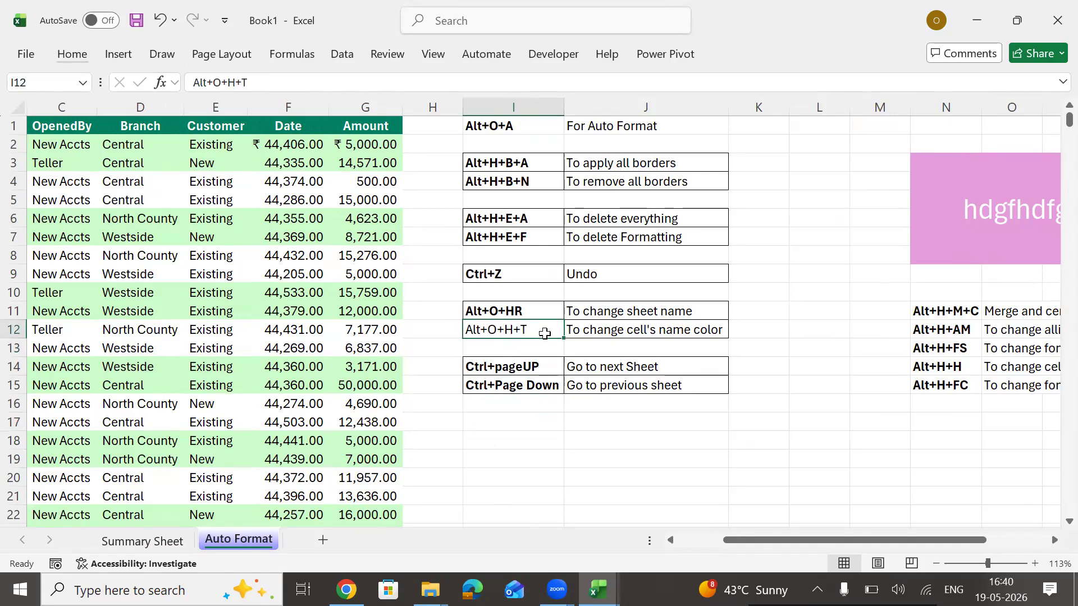
key("ctrl+b")
key("shift+Up")
key("Down")
key("shift+Up")
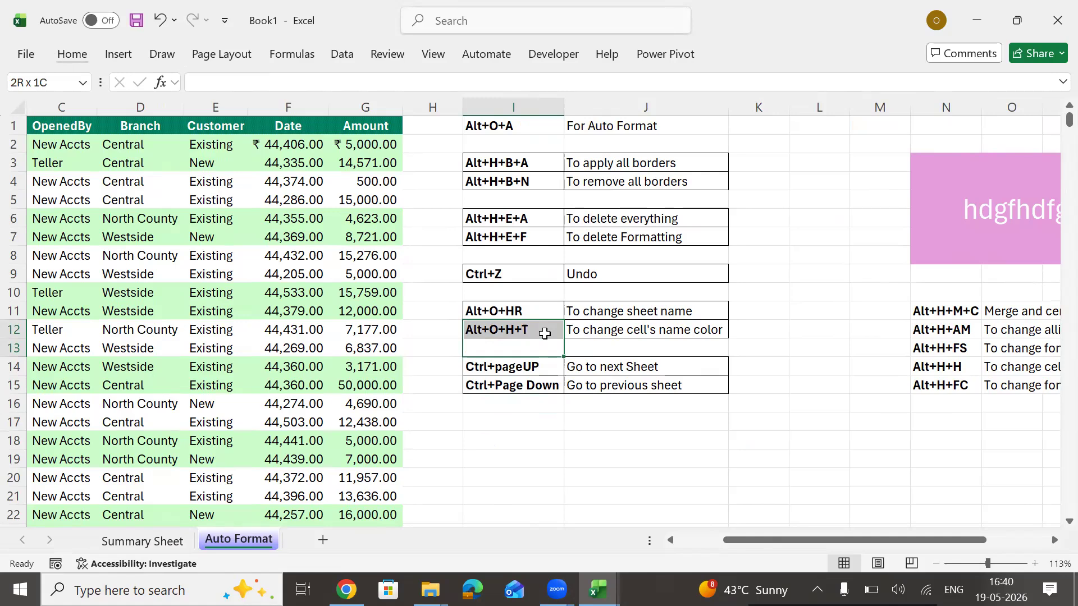
key("Down")
Go to the Summary Sheet and return to Auto Format to verify which shortcut moves in which direction
key("ctrl+Page_Up")
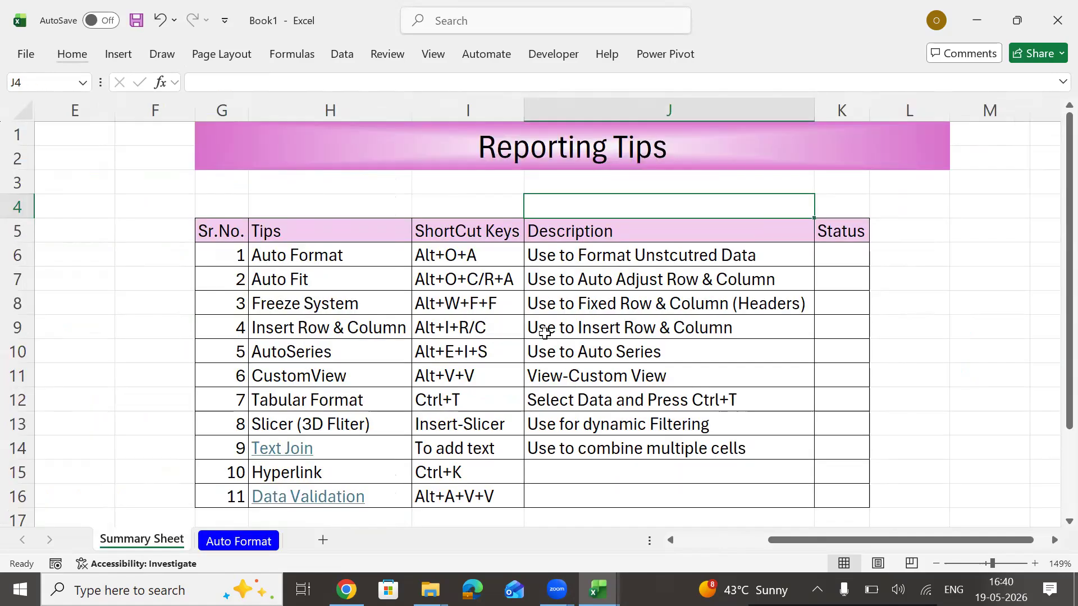
key("ctrl+Page_Down")
key("Down")
key("Up")
key("Right")
key("Left")
Correct the shortcut for "Go to previous sheet" in cell I15 to Ctrl+Page UP
key("Down")
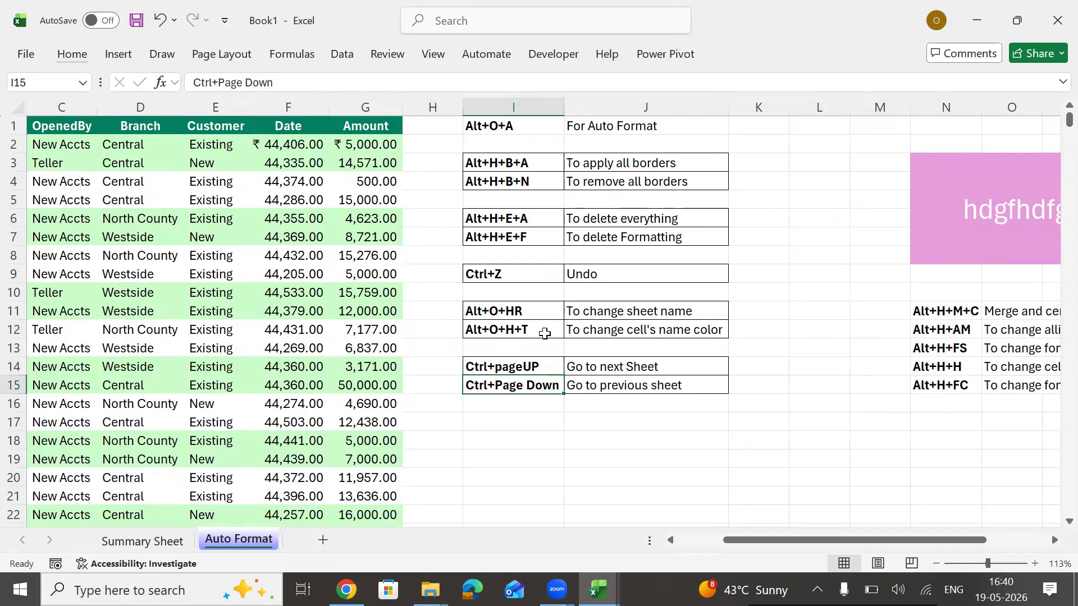
key("F2")
key("BackSpace")
key("BackSpace")
key("BackSpace")
key("BackSpace")
type("UP")
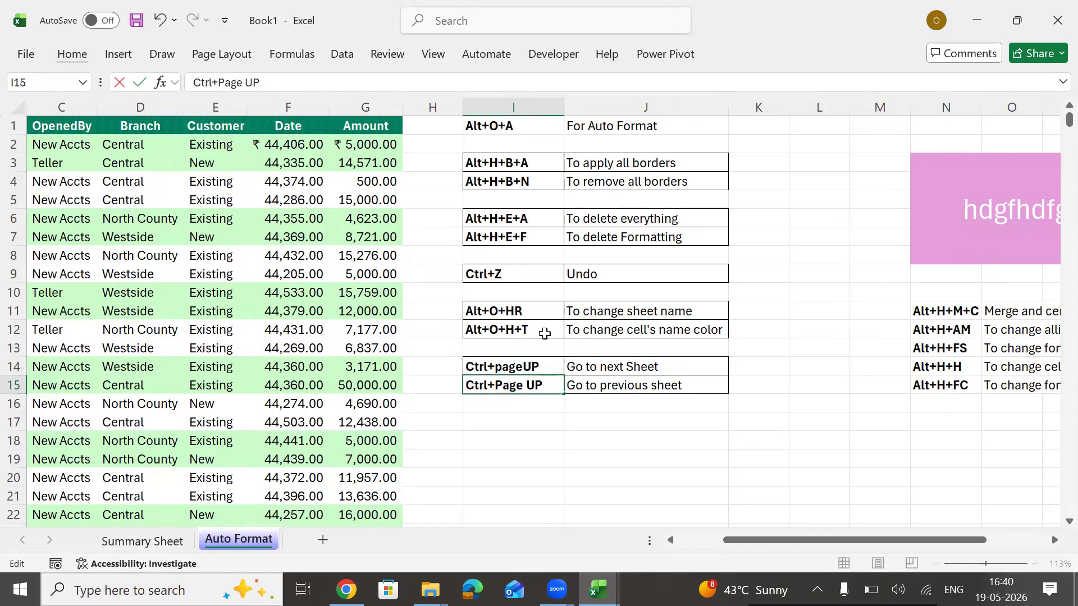
key("shift+Return")
Correct the shortcut for "Go to next Sheet" in cell I14 to Ctrl+pageDown
key("F2")
key("BackSpace")
key("BackSpace")
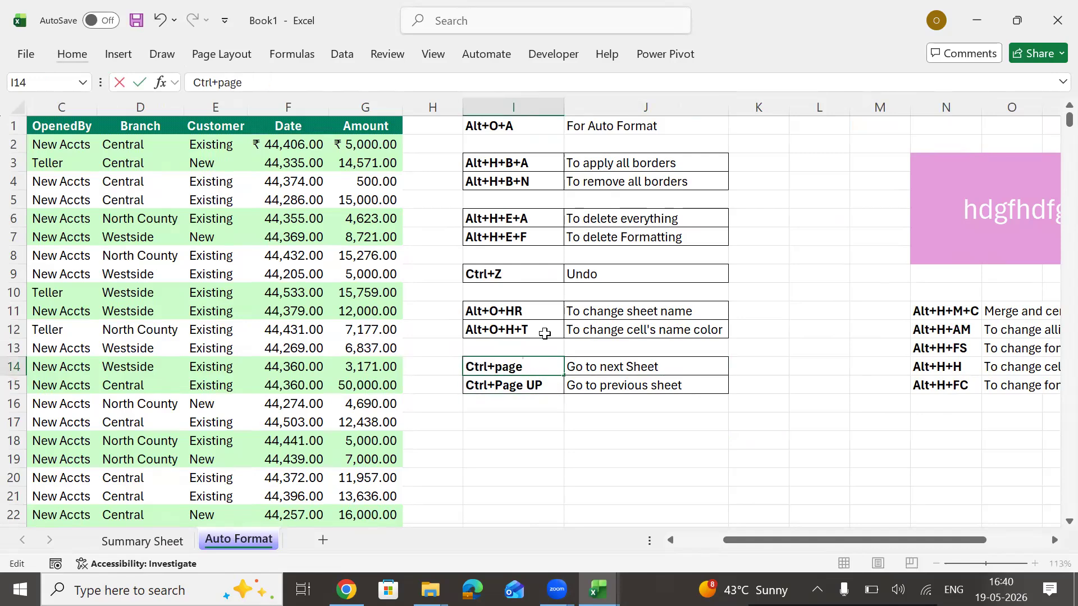
type("Down")
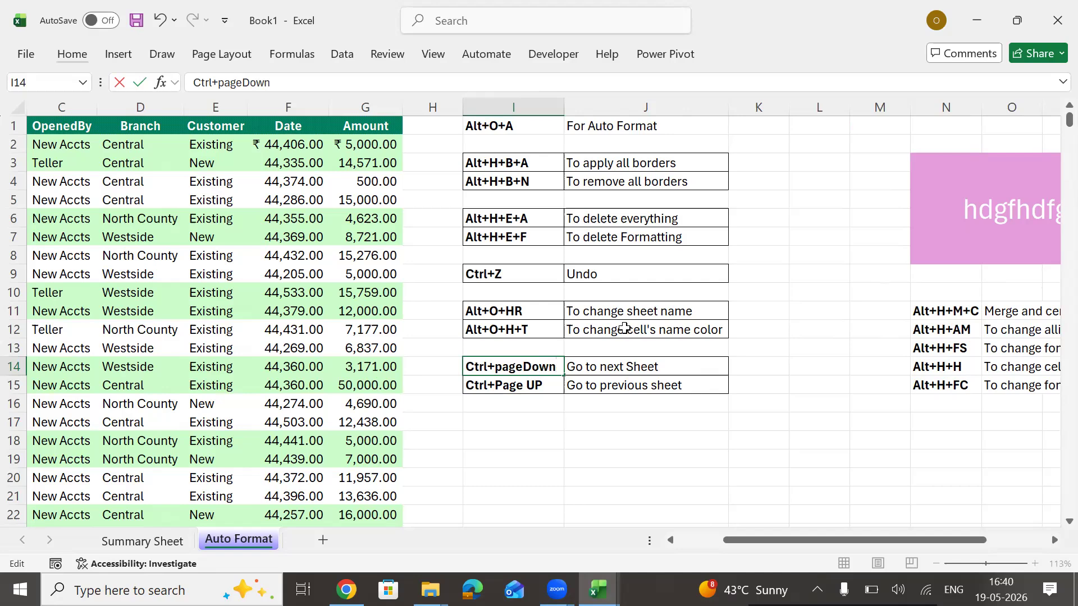
left_click(530, 409)
left_click(538, 457)
Apply all borders to the entire data table in columns A to G of the Auto Format sheet
left_click(533, 199)
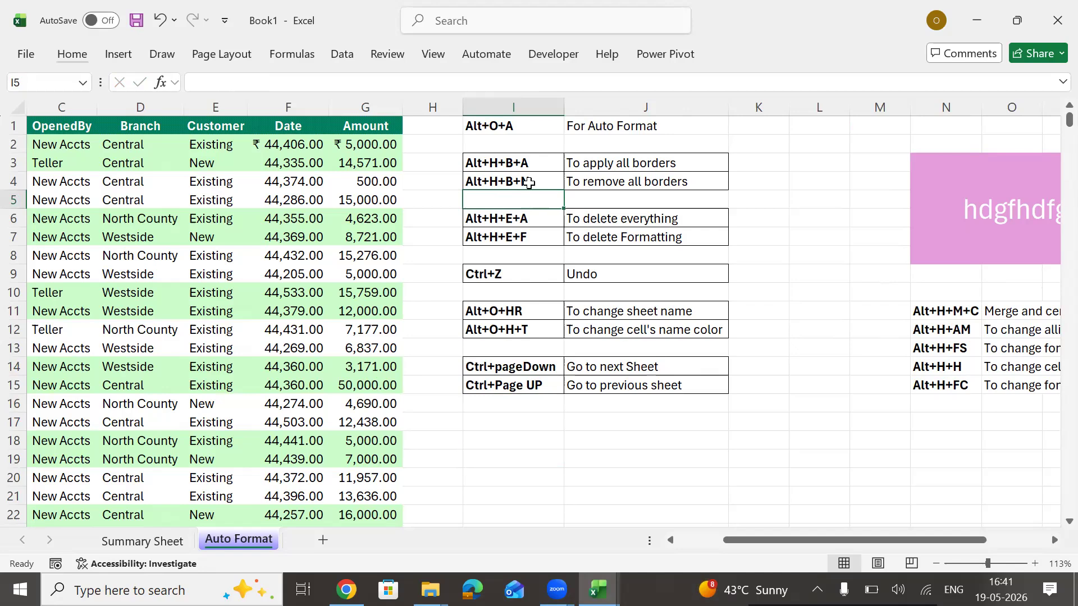
left_click(527, 165)
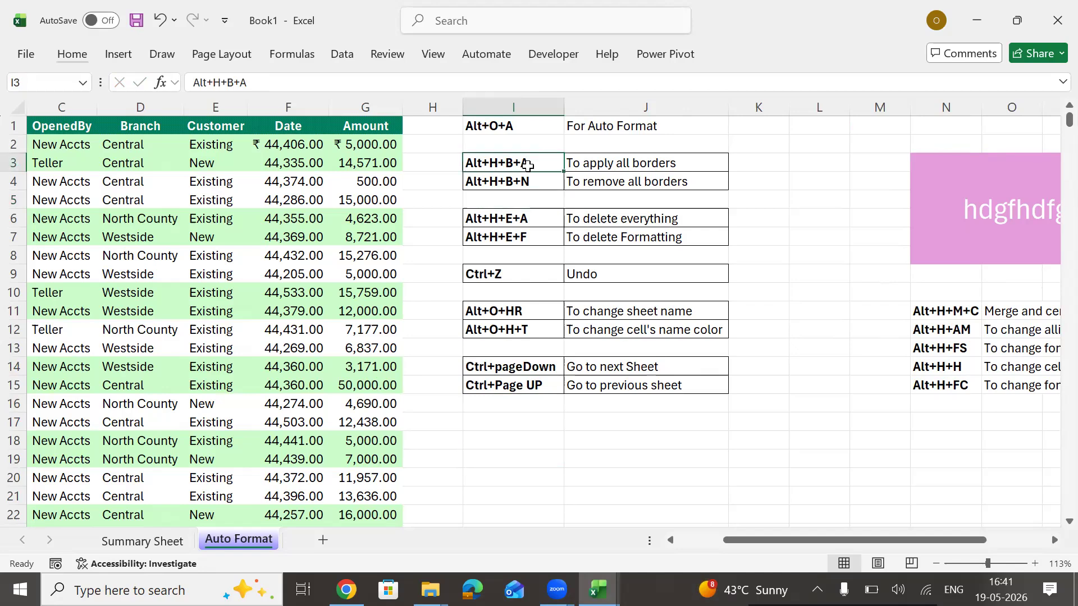
key("Home")
key("ctrl+a")
key("alt")
key("h")
key("b")
key("a")
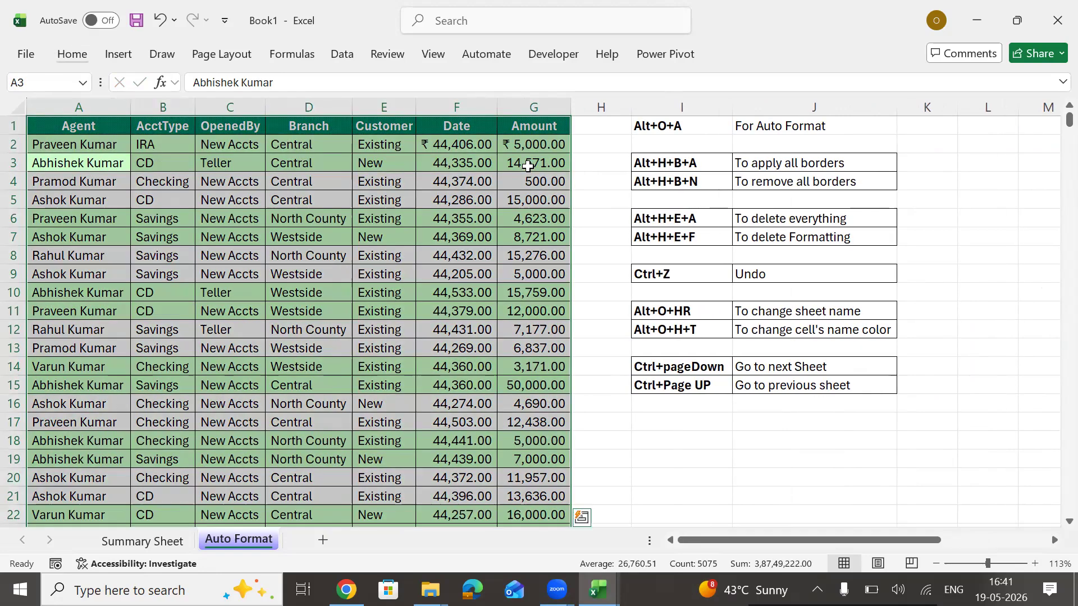
key("Down")
key("Down")
key("Down")
key("Down")
key("Down")
key("Down")
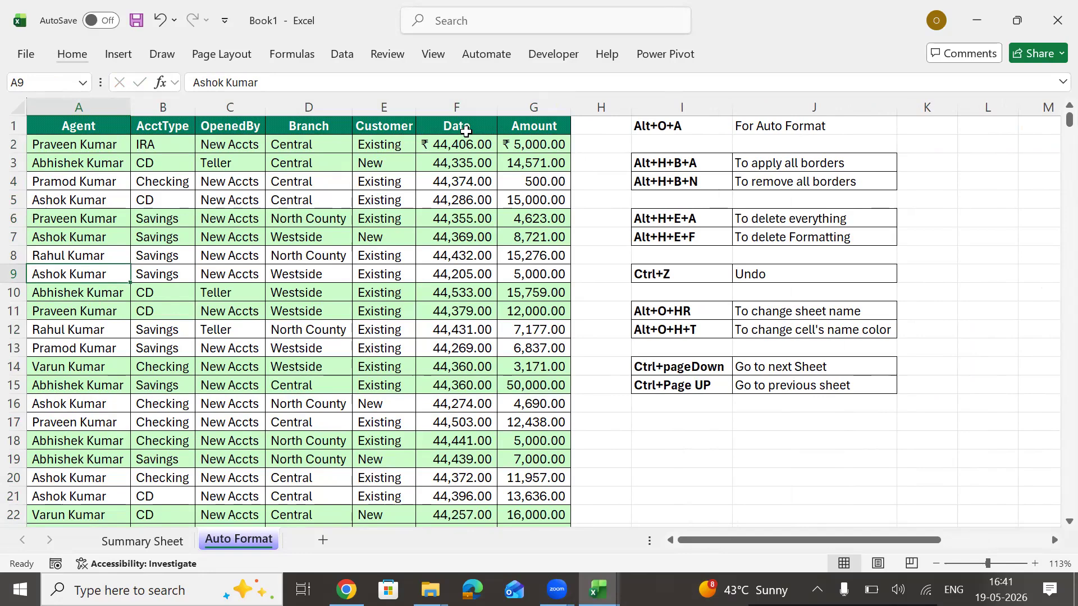
Switch to the Reporting Tips Class workbook and examine how the Date values in cells F2:F11 are formatted
key("alt+Tab")
key("Tab")
key("Tab")
left_click_drag(530, 152, 521, 372)
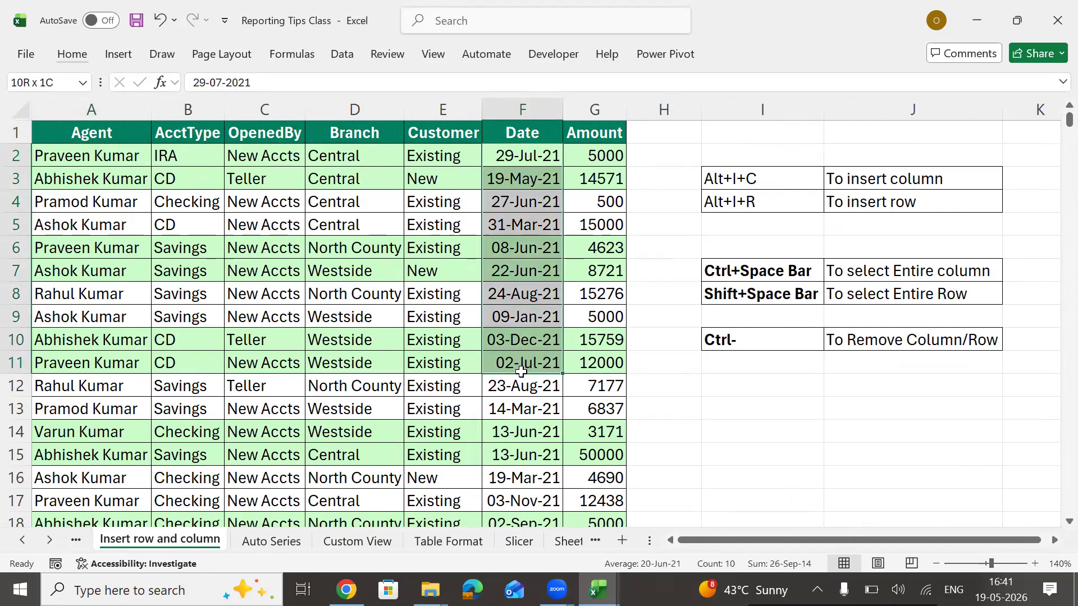
key("Return")
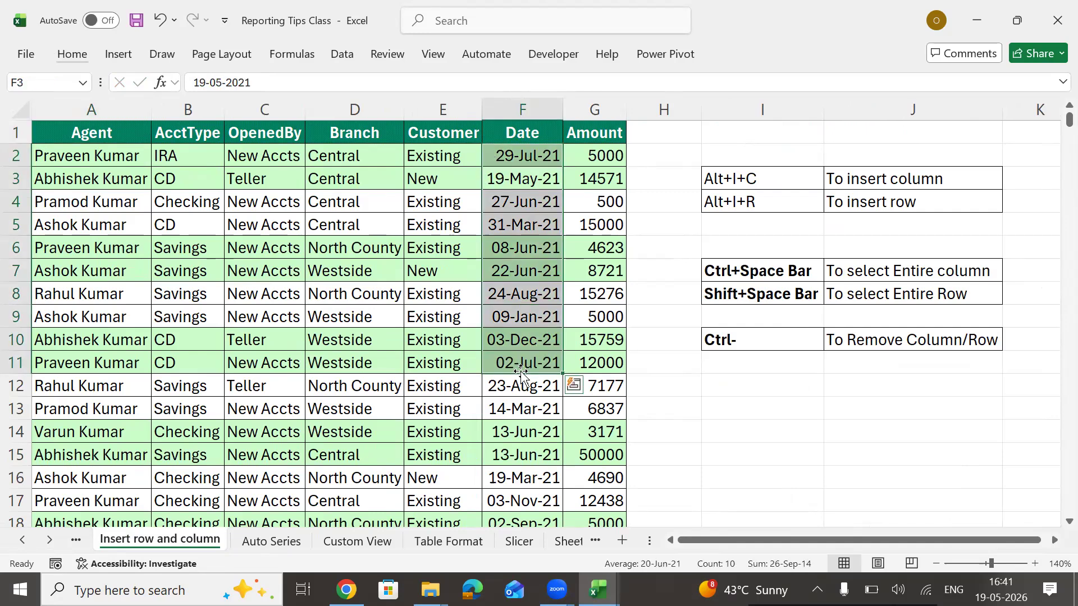
Return to the Book1 workbook and examine the Date column values in cells F2:F14 for comparison
key("alt+Tab")
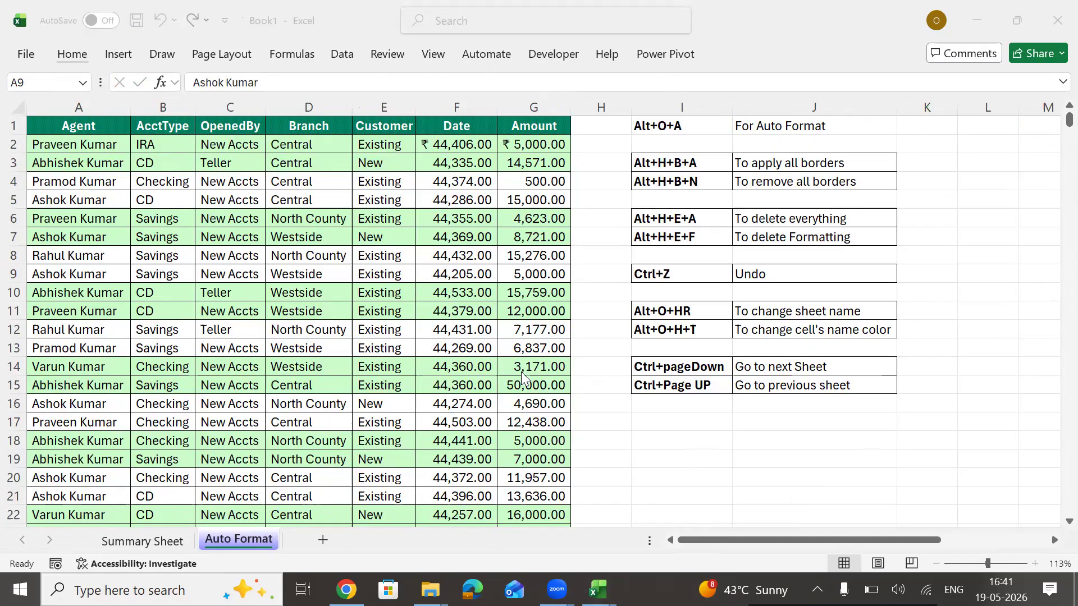
left_click_drag(472, 145, 482, 358)
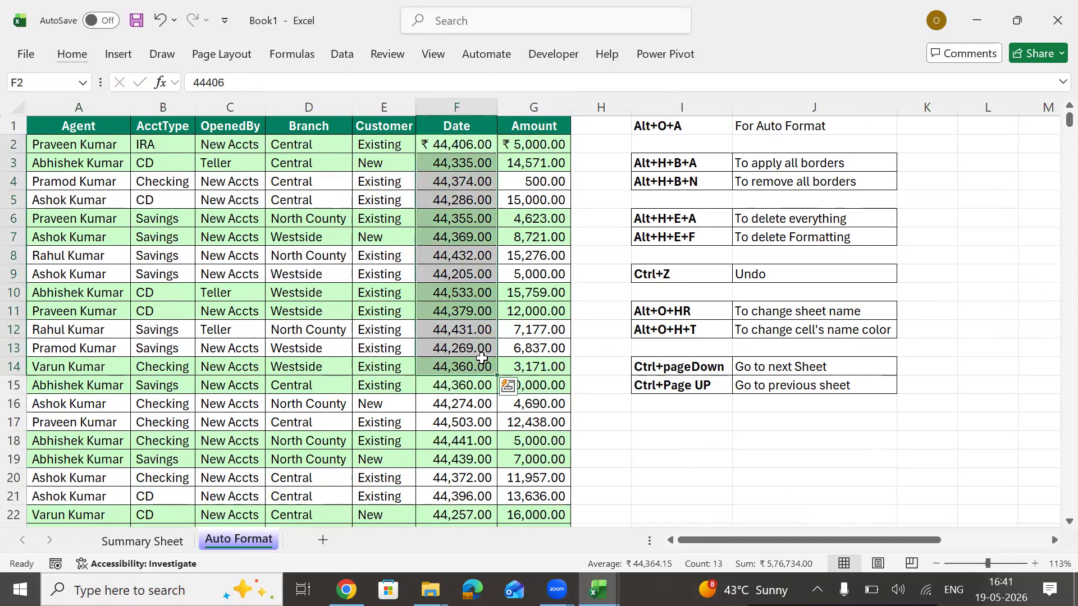
left_click(464, 223)
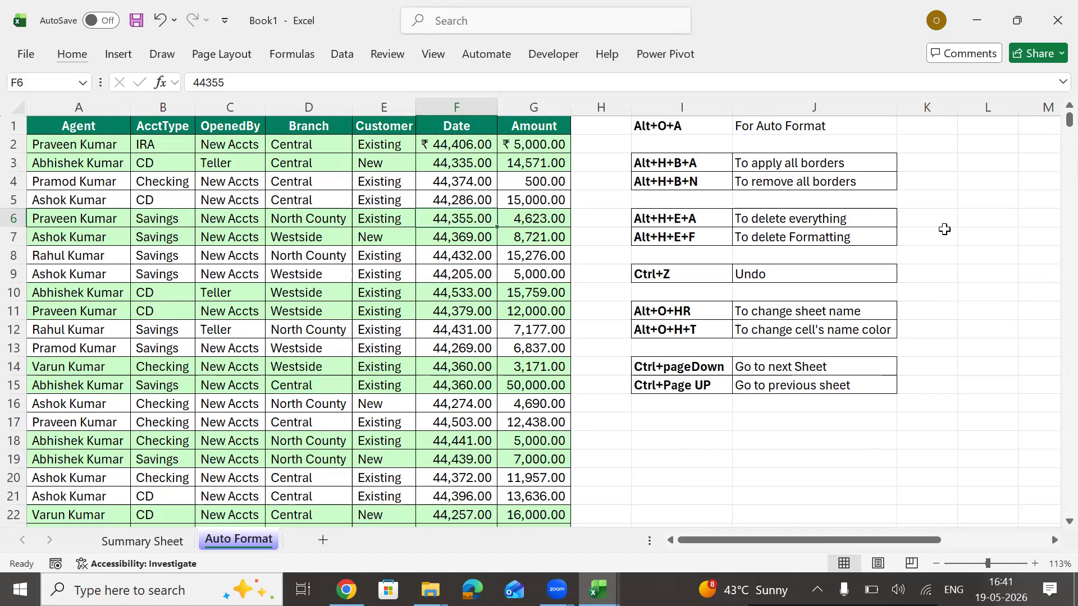
Enter the date 1/1/1900 in cell U5, in the empty area beyond the merged pink cell
left_click(948, 230)
key("Right")
key("Right")
key("Right")
key("Right")
key("Right")
key("Right")
key("Right")
key("Right")
key("Right")
key("Right")
key("Right")
key("Right")
key("Right")
key("Right")
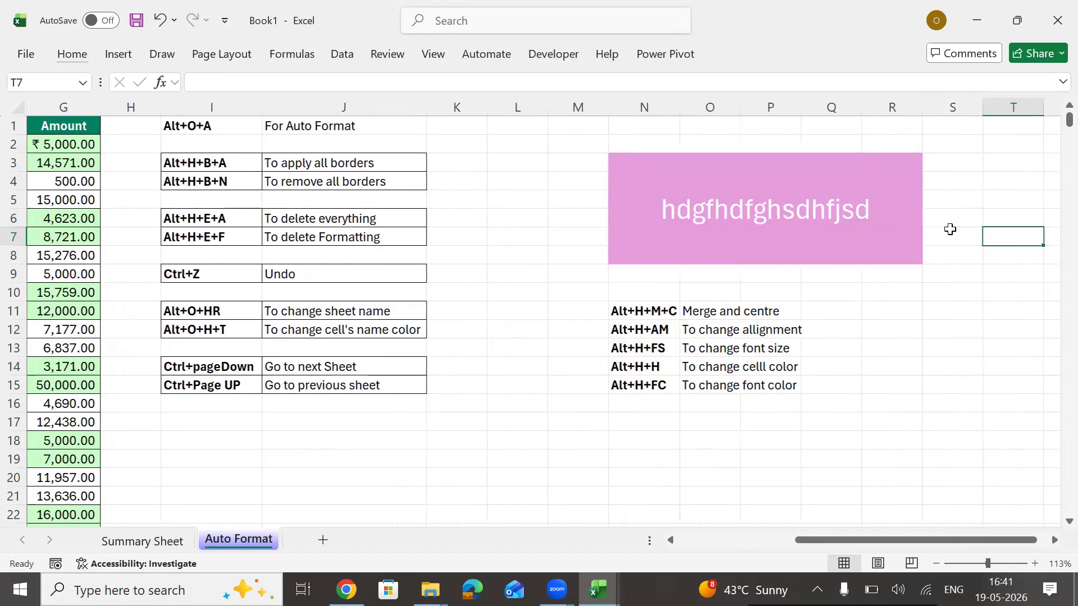
key("Right")
key("Right")
key("Left")
key("Left")
key("Left")
key("Left")
key("Left")
key("Left")
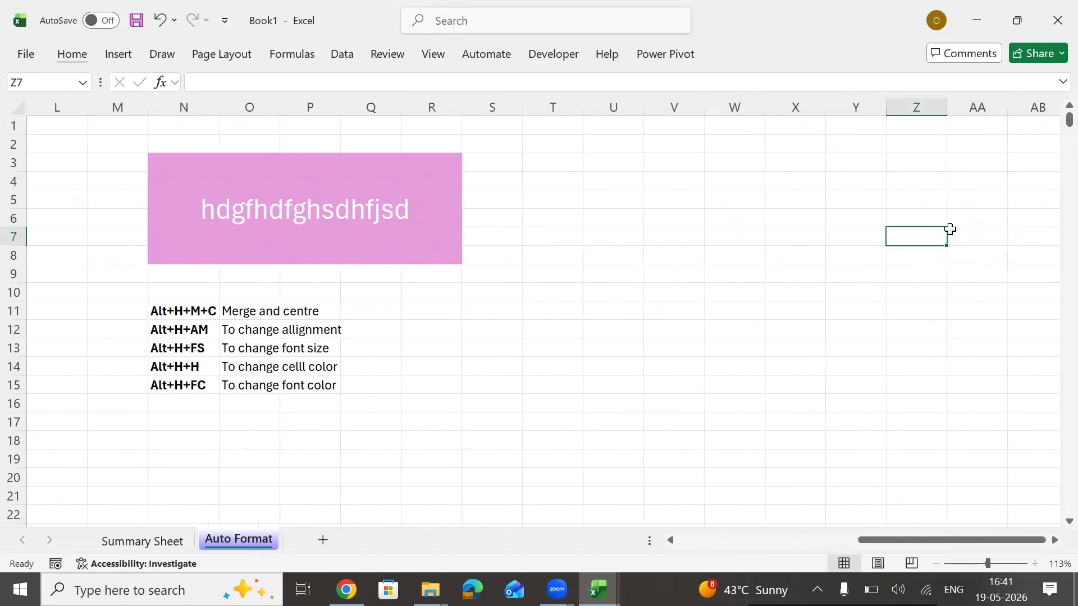
key("Up")
key("Up")
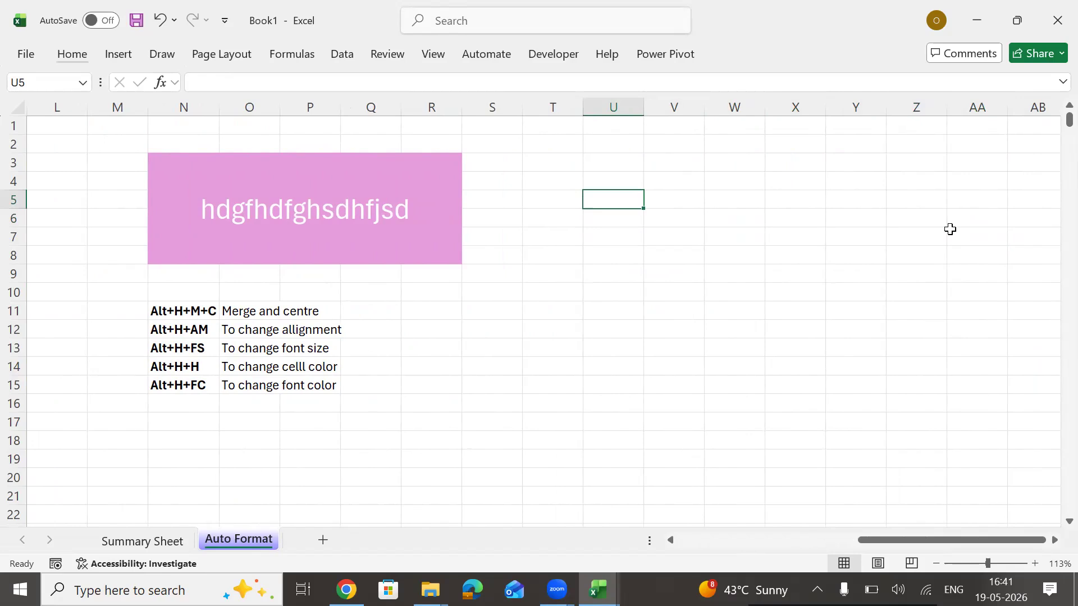
type("1/1/1900")
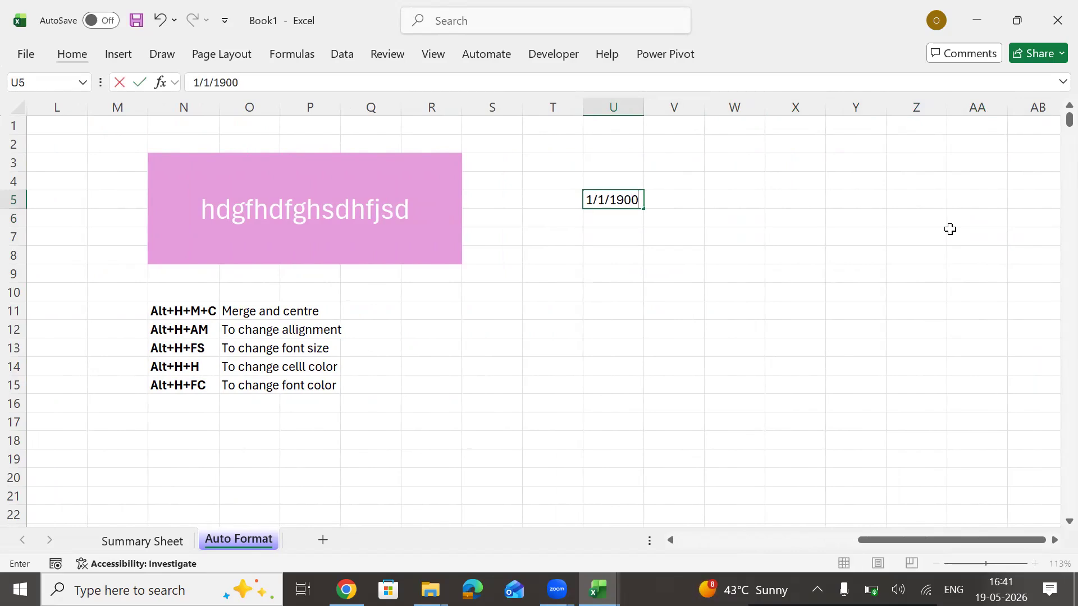
key("Return")
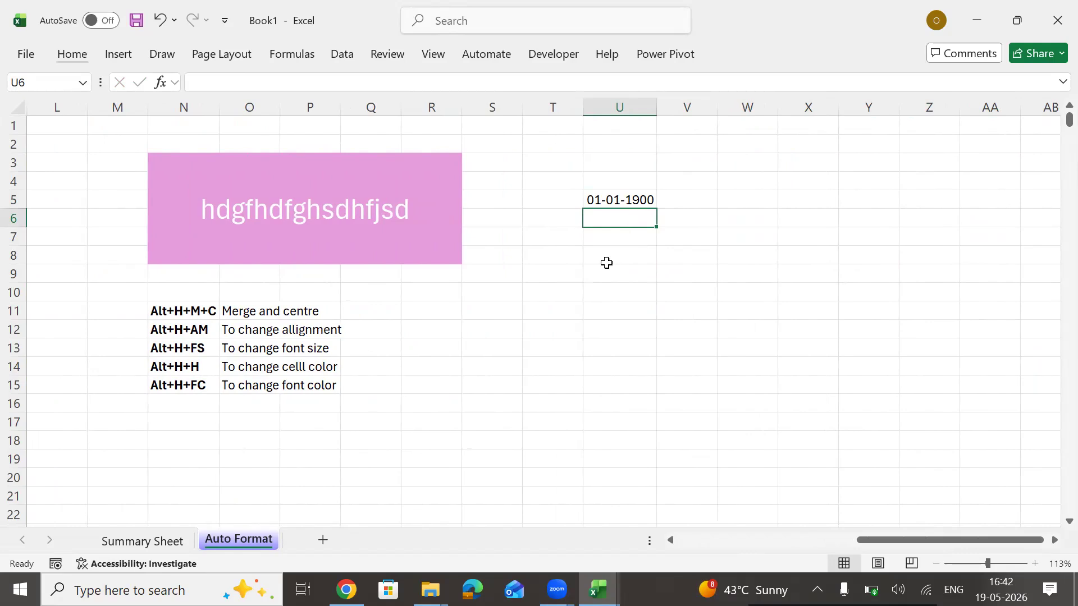
Enter the formula =VALUE(U5) in cell V5 to convert the adjacent date to its serial number
key("Up")
key("Right")
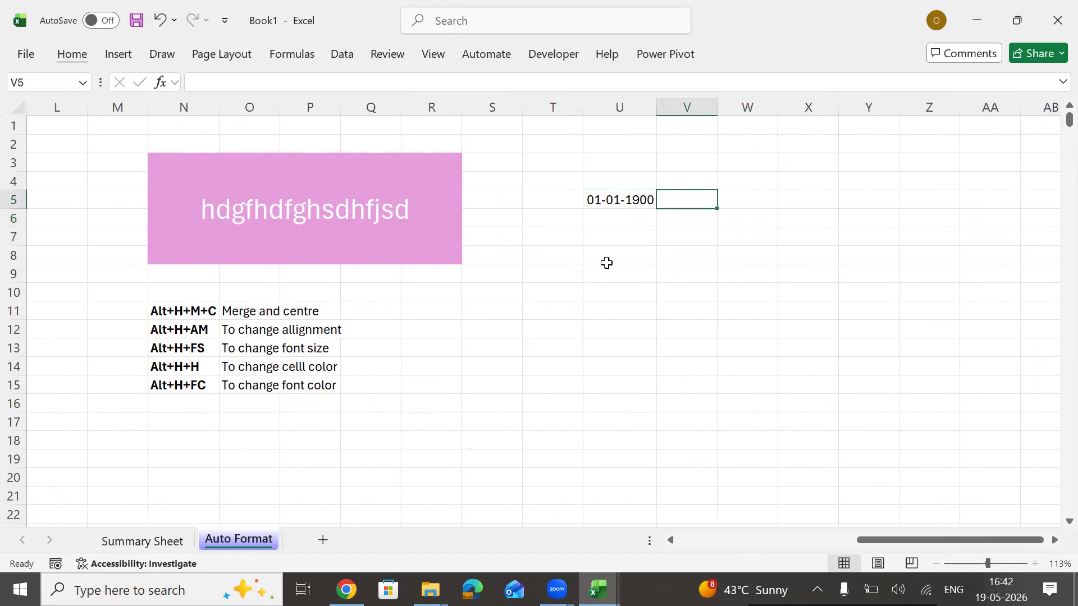
type("=value")
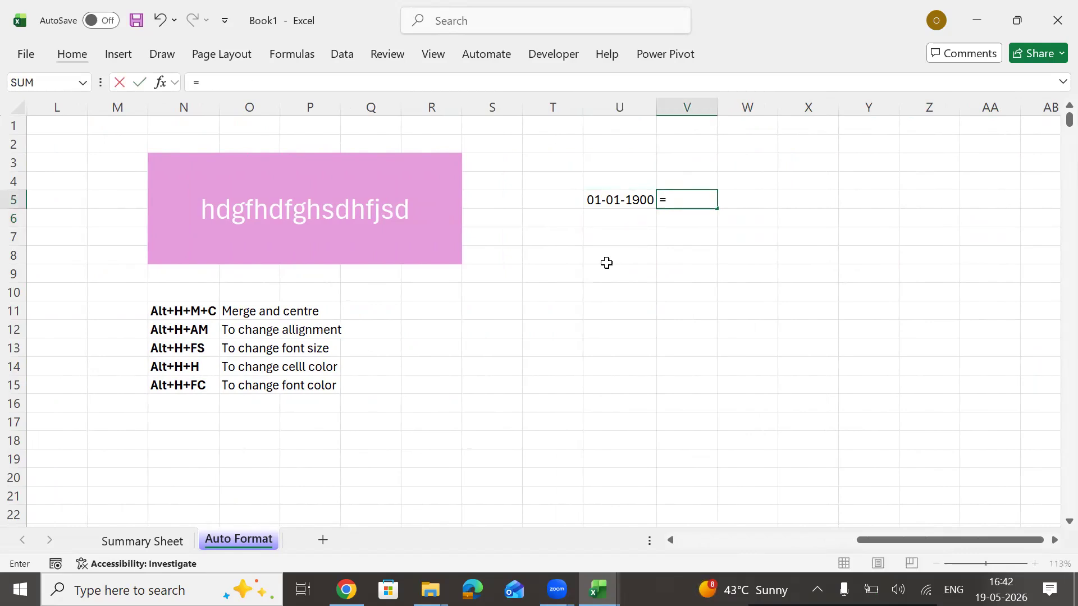
key("Tab")
key("Left")
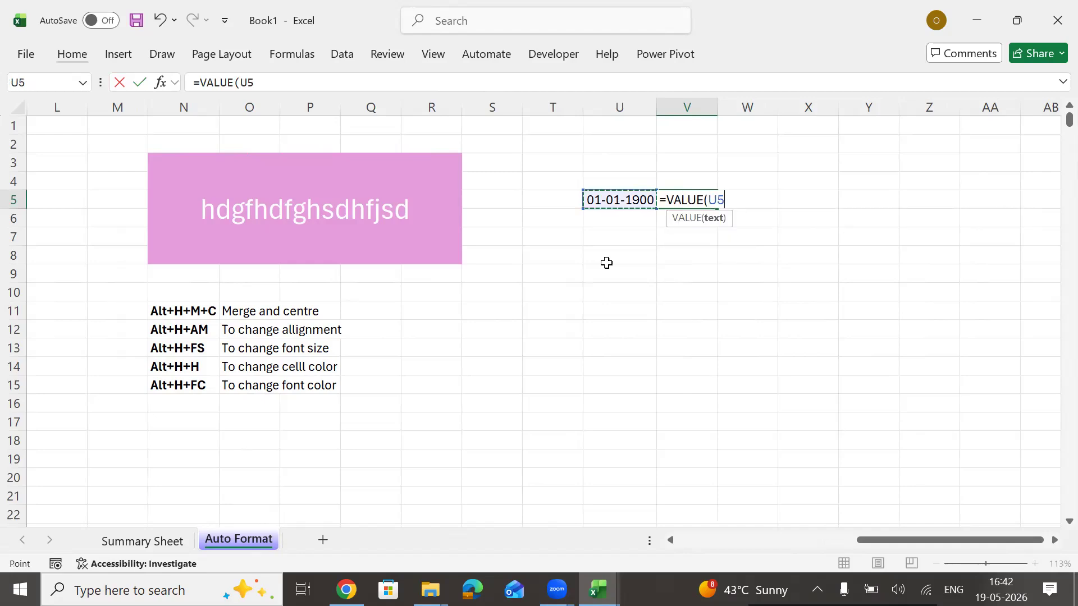
key("ctrl+Return")
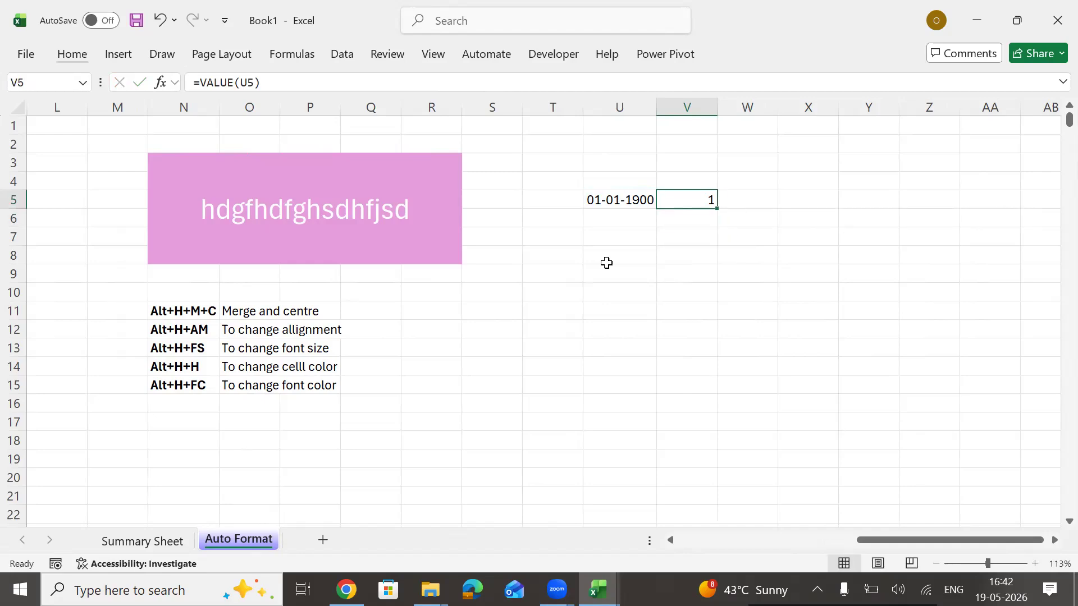
Enter the date 2/1/1900 in cell U6 below the first date
key("Left")
key("Down")
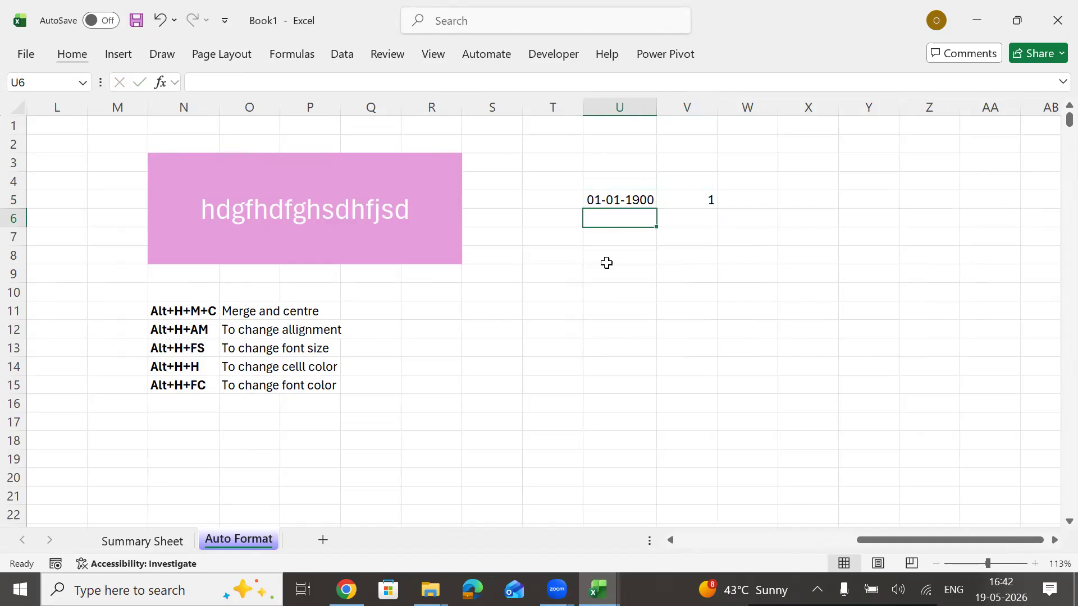
type("2/1/2")
key("BackSpace")
type("1900")
key("Return")
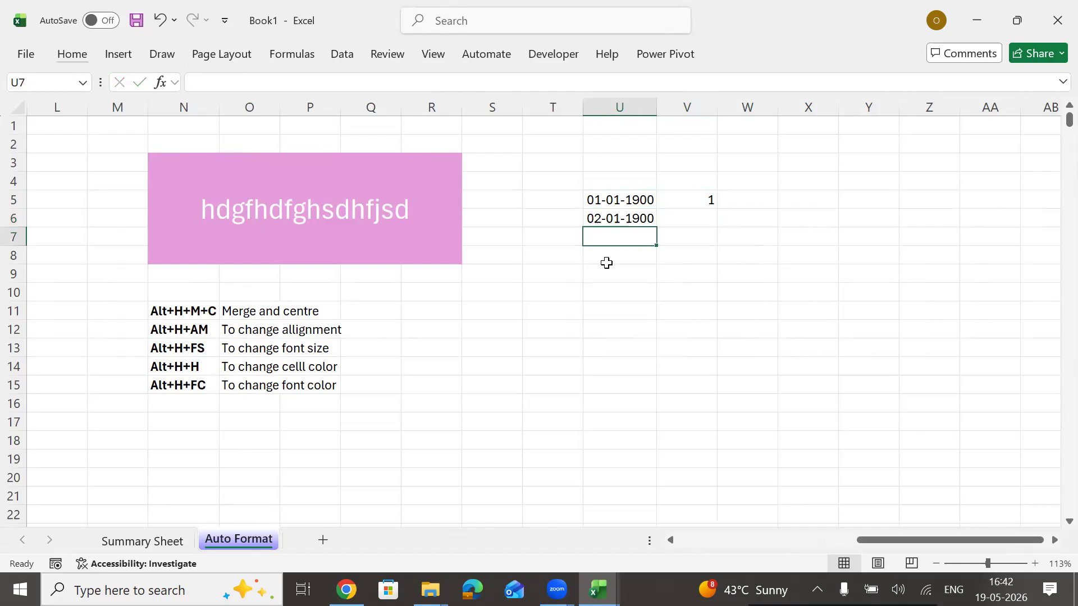
Enter the formula =VALUE(U6) in cell V6 to convert the second date to its serial number
key("Up")
key("Right")
type("=val")
key("Tab")
key("Left")
key("Return")
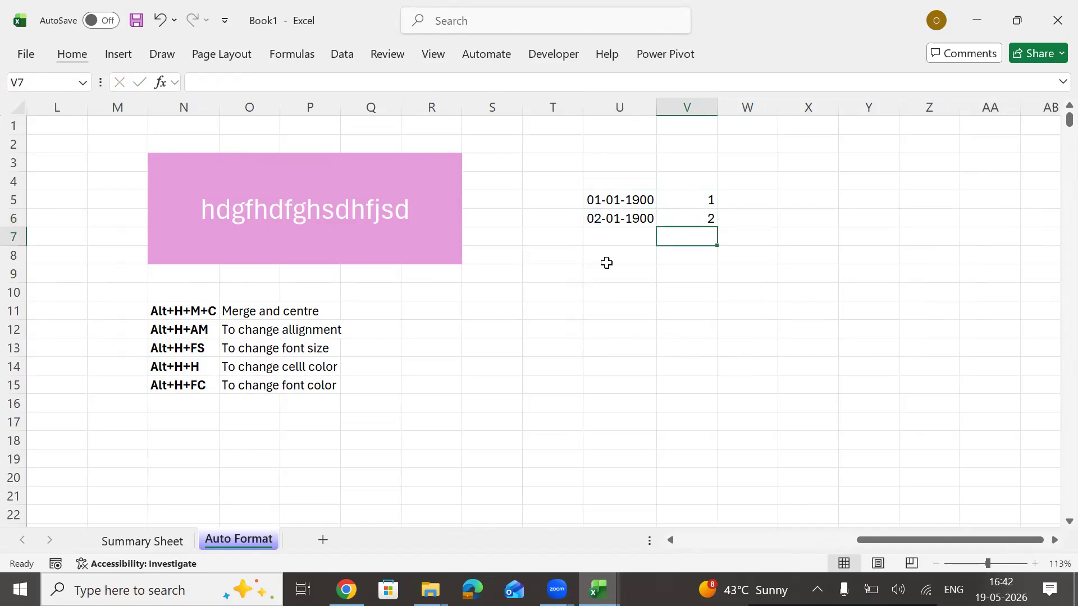
Extend the date series from cells U5:U6 down to cell U15 with AutoFill
key("Left")
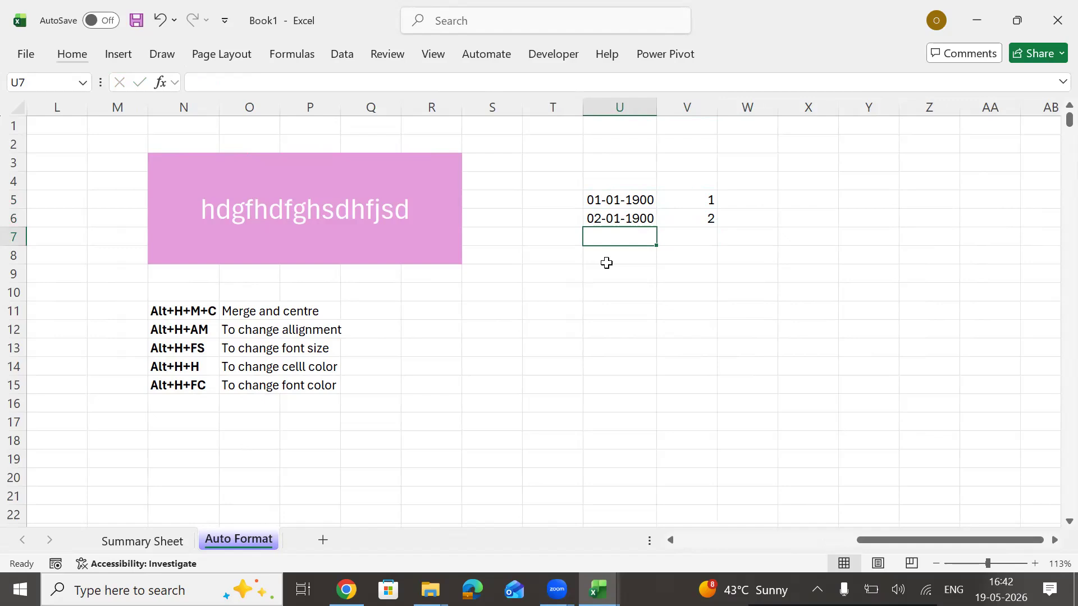
key("Down")
key("Down")
key("Down")
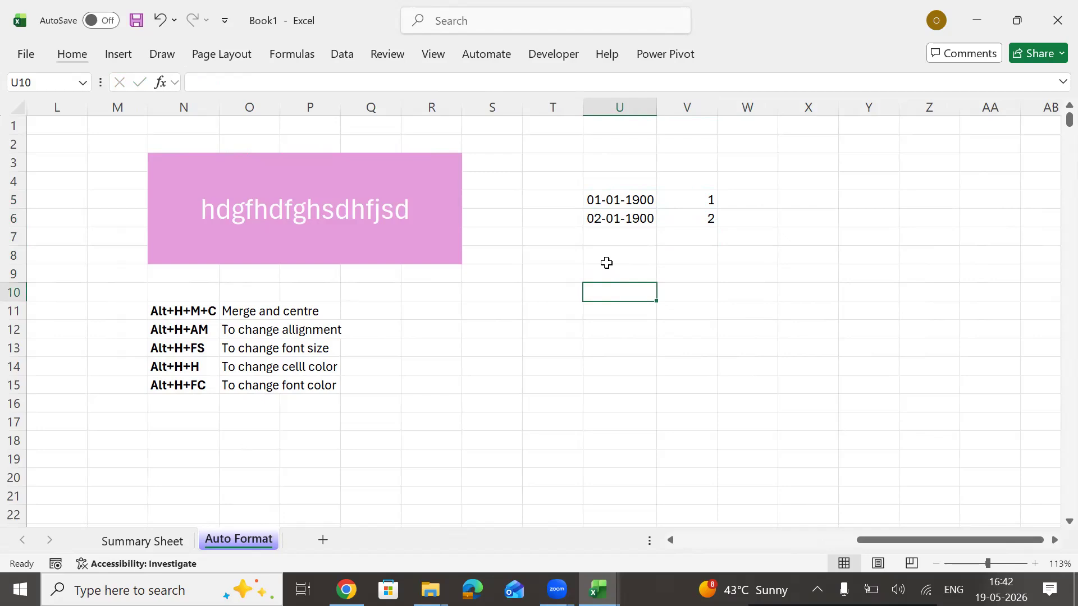
key("Up")
key("Up")
key("Up")
key("Up")
key("Up")
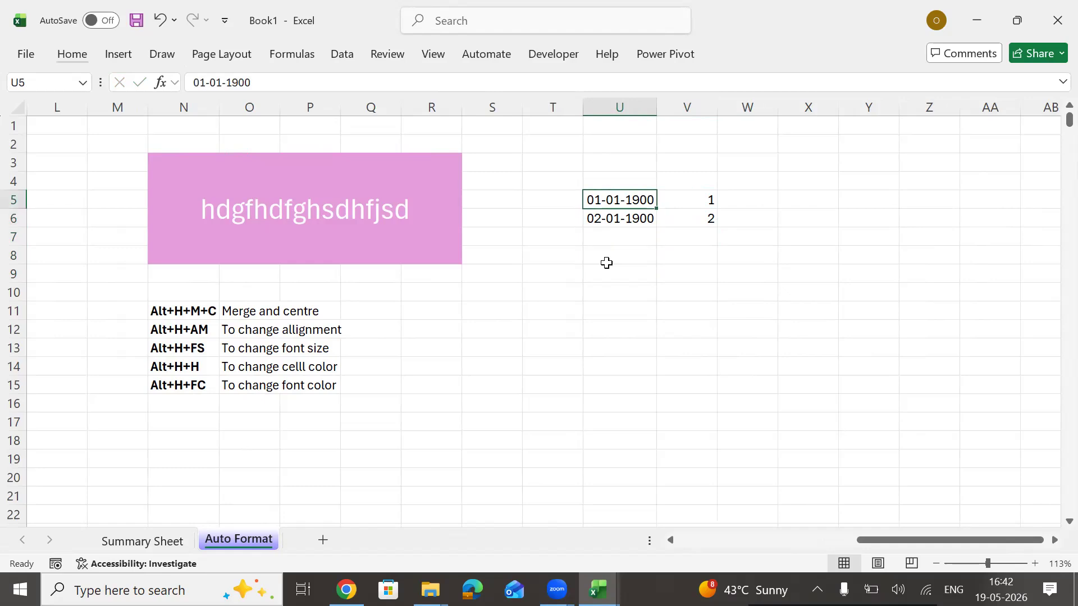
key("shift+Down")
left_click_drag(656, 227, 651, 398)
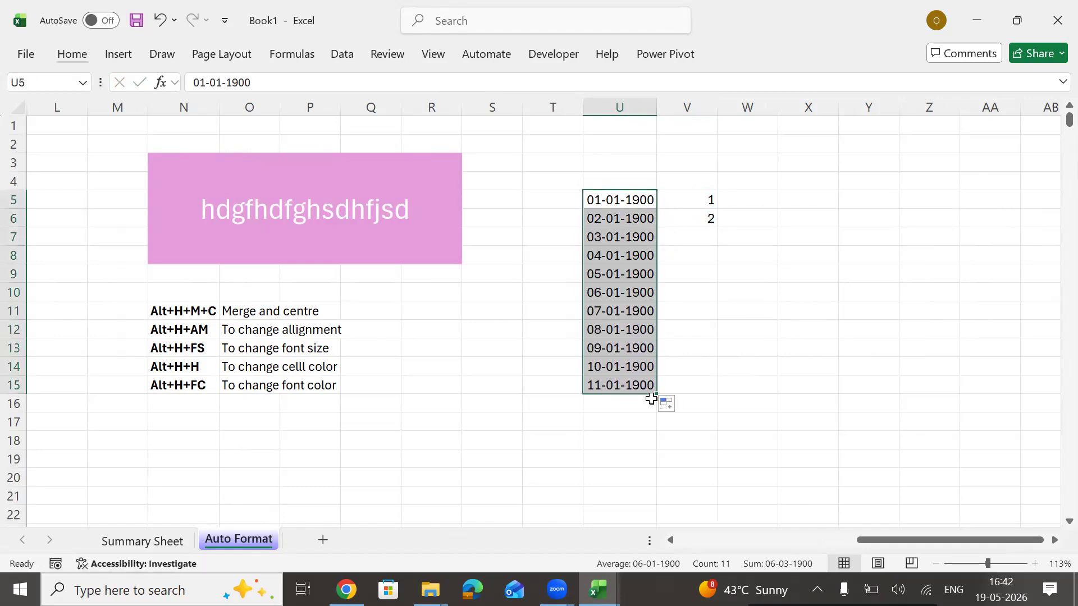
Delete the extended dates from cell U7 downward, keeping only the first two dates in column U
left_click(623, 255)
left_click(614, 231)
key("ctrl+shift+Down")
key("Delete")
Enter the formula =TODAY() in cell U10
key("Down")
key("Down")
key("Down")
type("=toda")
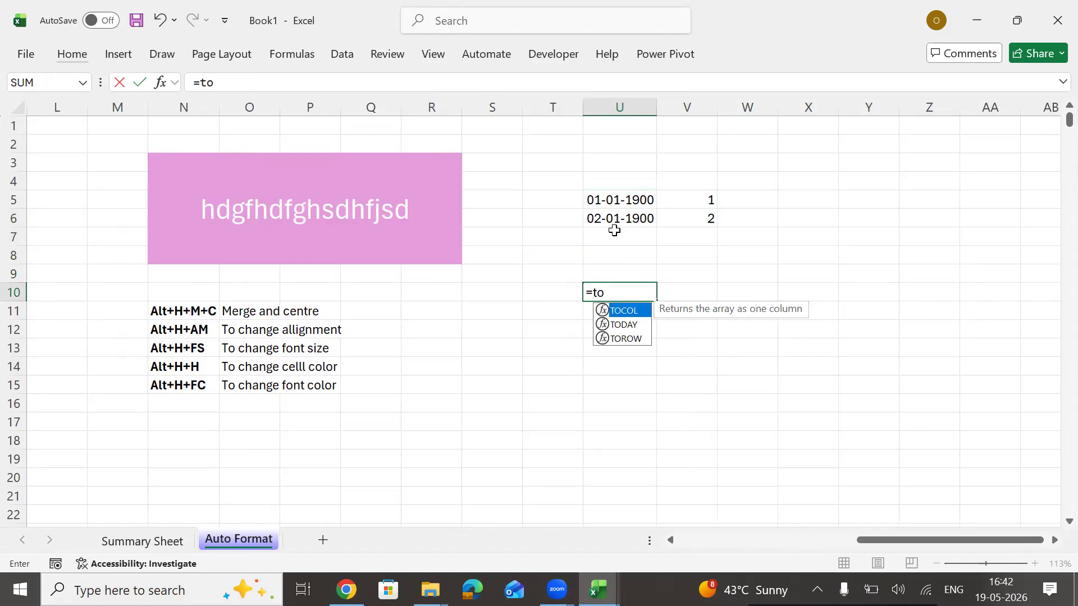
key("Tab")
type(")")
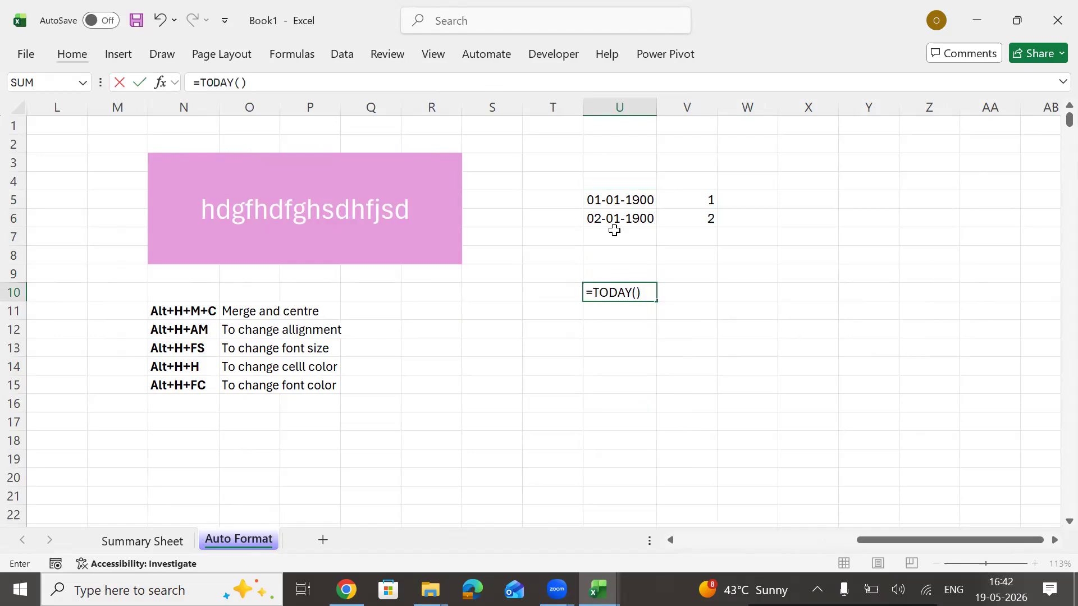
key("ctrl+Return")
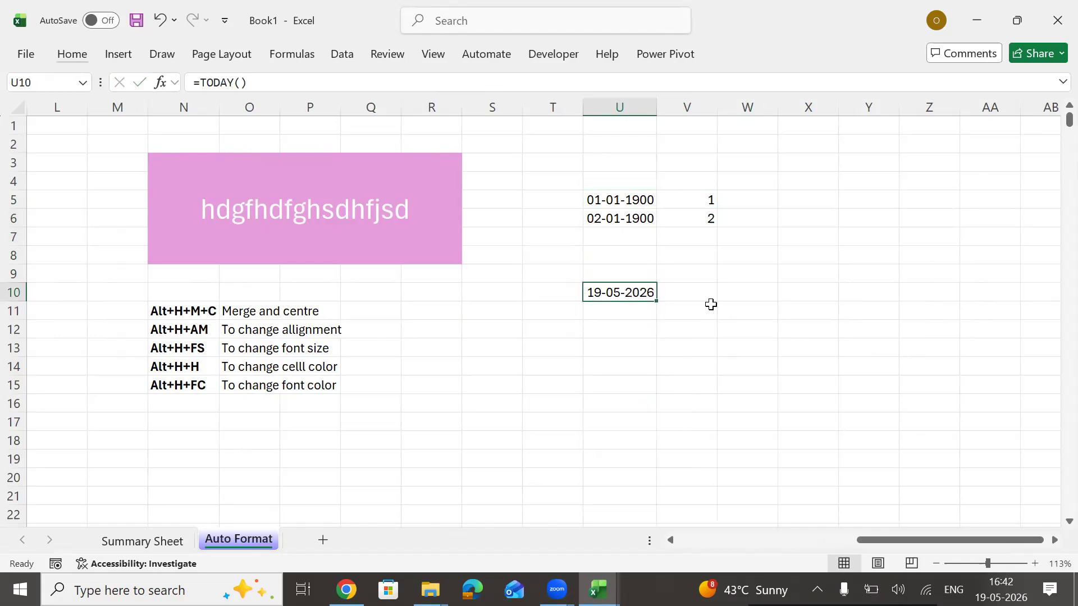
Enter the formula =VALUE(U10) in cell V10 to convert today's date to its serial number
key("Right")
type("=value")
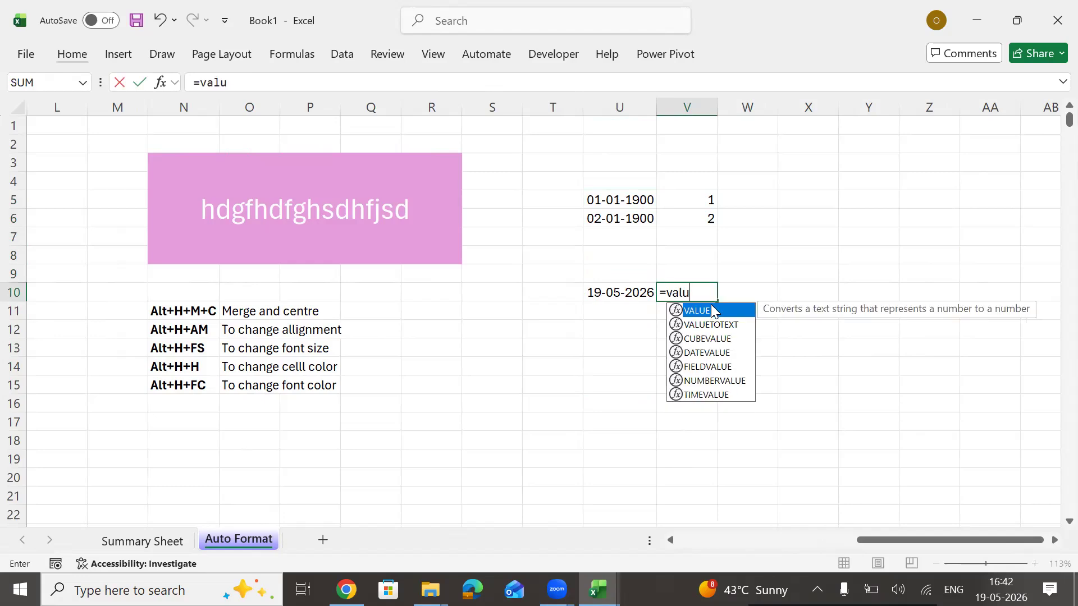
double_click(698, 310)
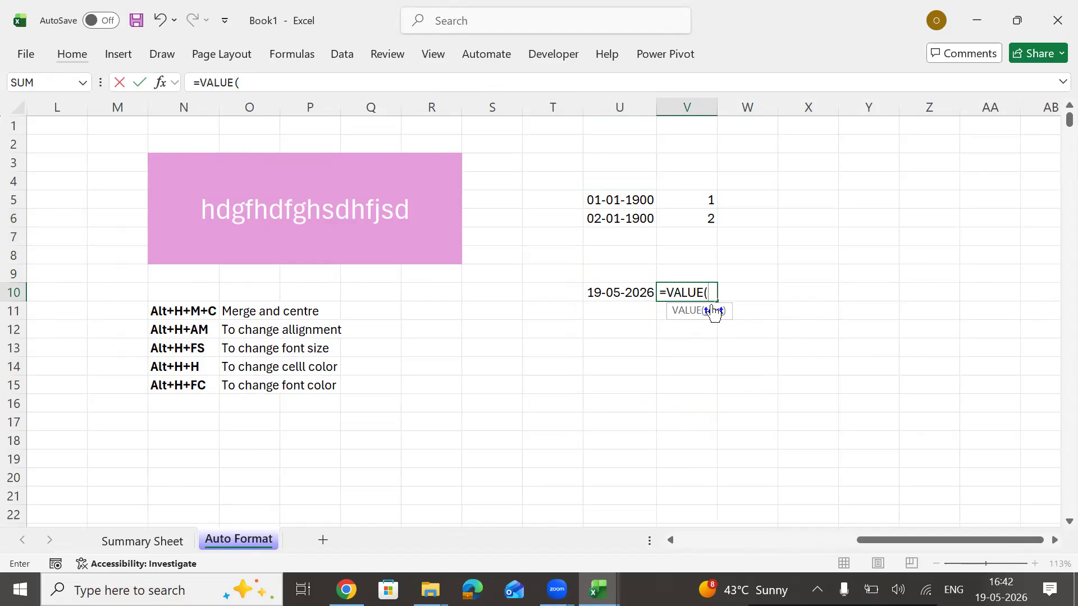
key("Left")
type(")")
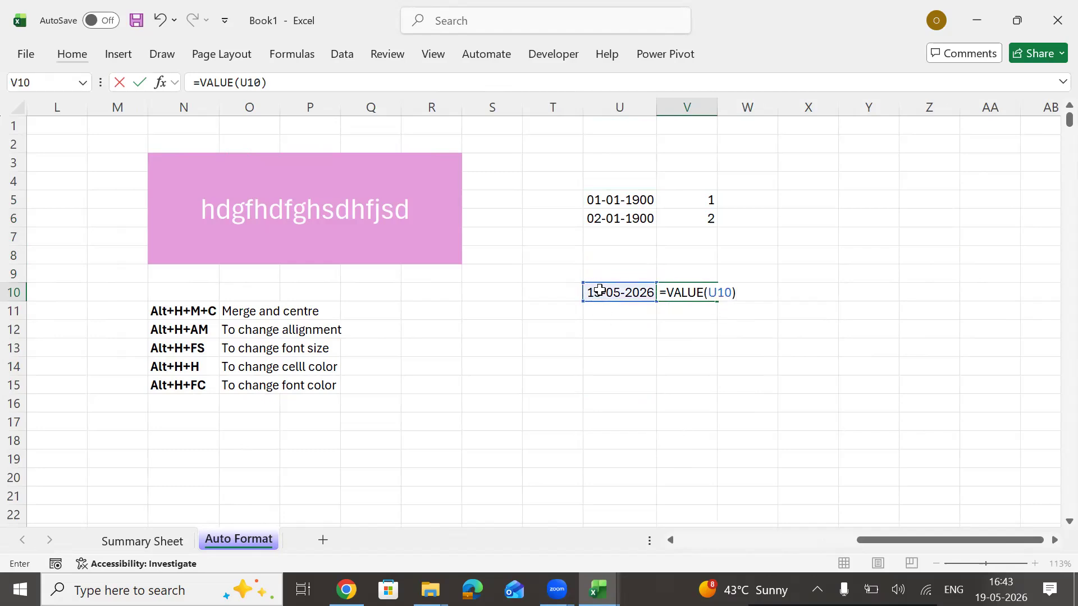
key("Return")
key("Up")
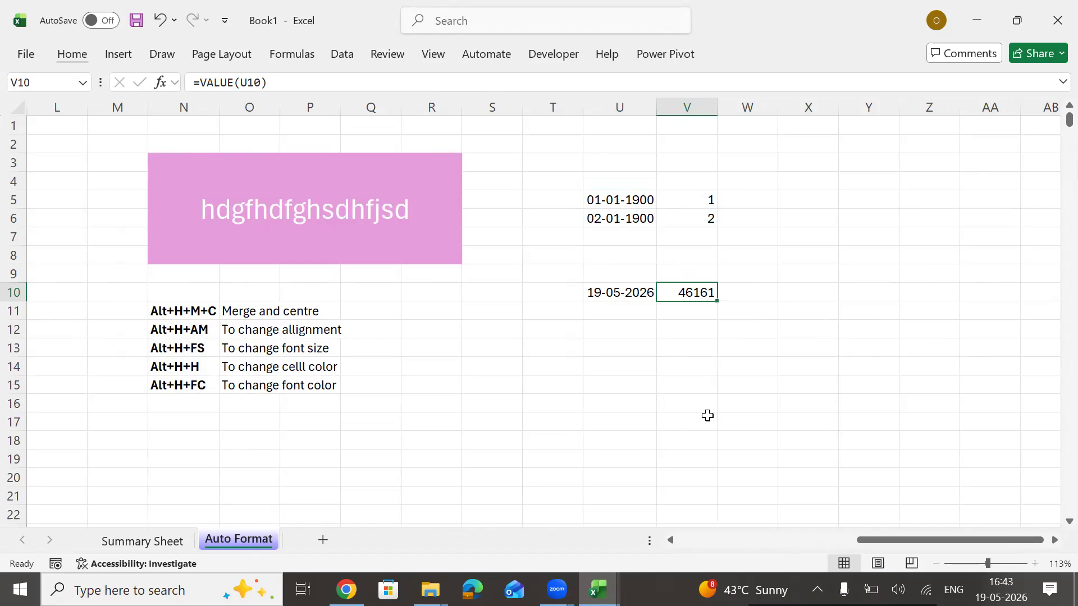
Return to the data table and compare the Date and Amount cells in row 3
key("Down")
key("Left")
key("Left")
key("Left")
key("Left")
key("Left")
key("Left")
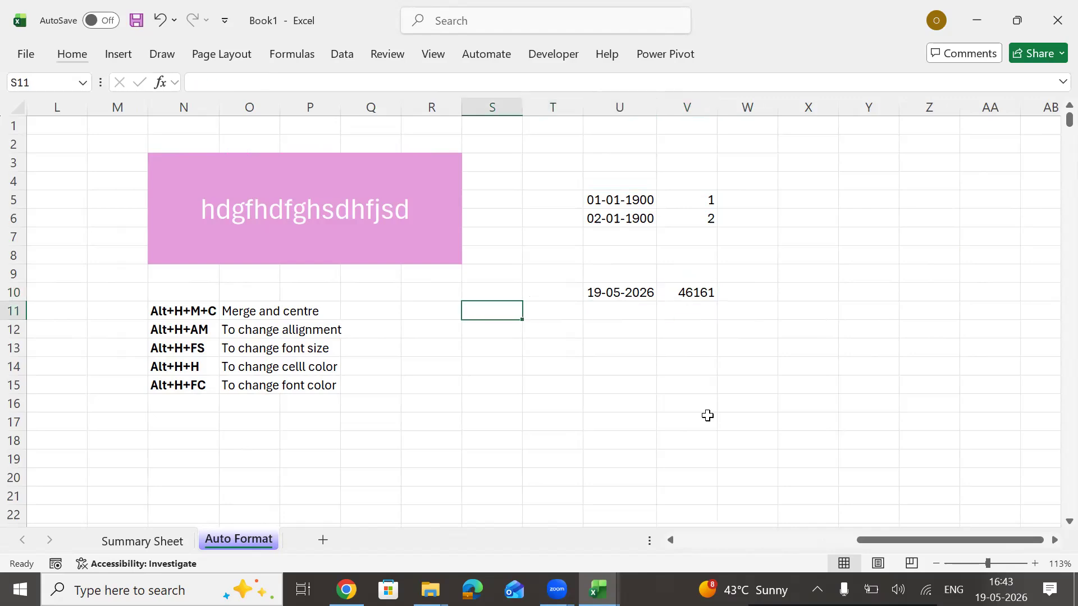
key("Left")
key("Left")
key("Left")
key("Left")
key("Left")
key("Left")
key("Left")
key("Left")
key("Left")
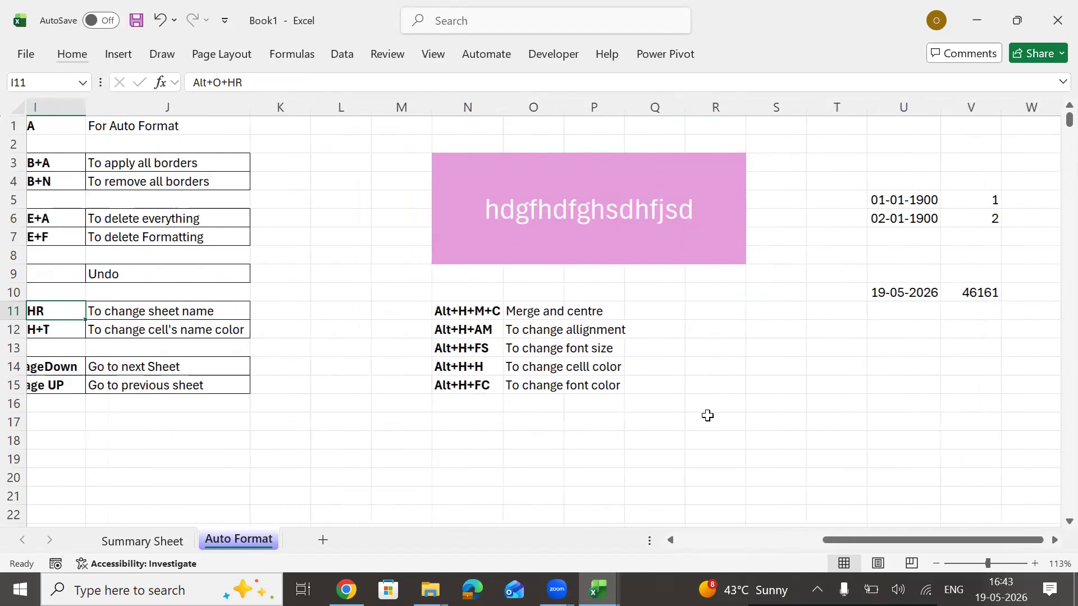
key("Left")
key("Left")
key("Right")
key("Right")
key("Up")
key("Left")
key("Up")
key("Up")
key("Up")
key("Up")
key("Up")
key("Up")
key("Up")
key("Up")
key("Down")
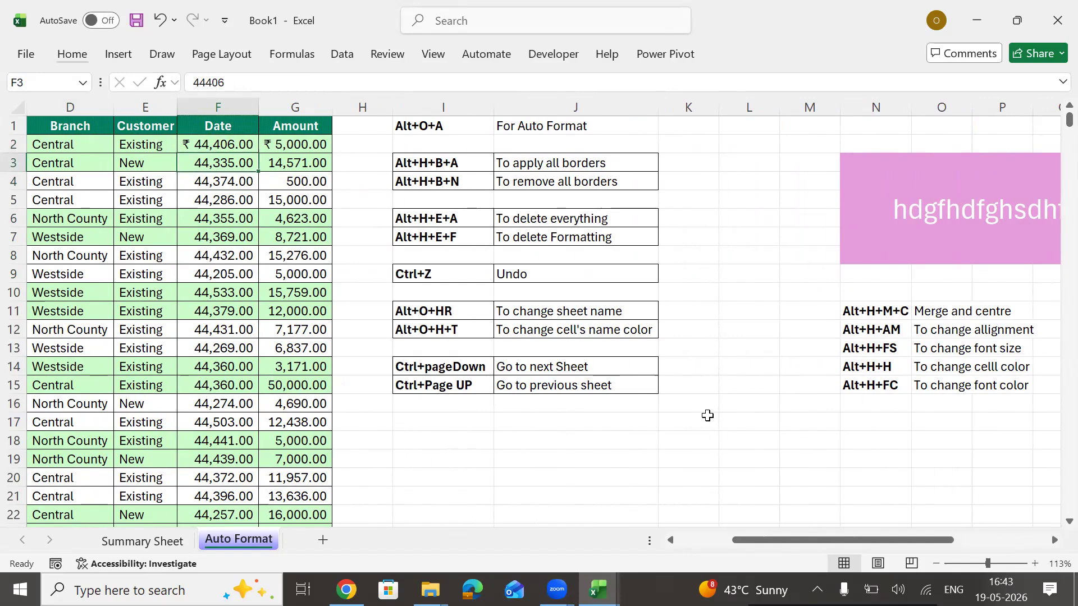
key("Right")
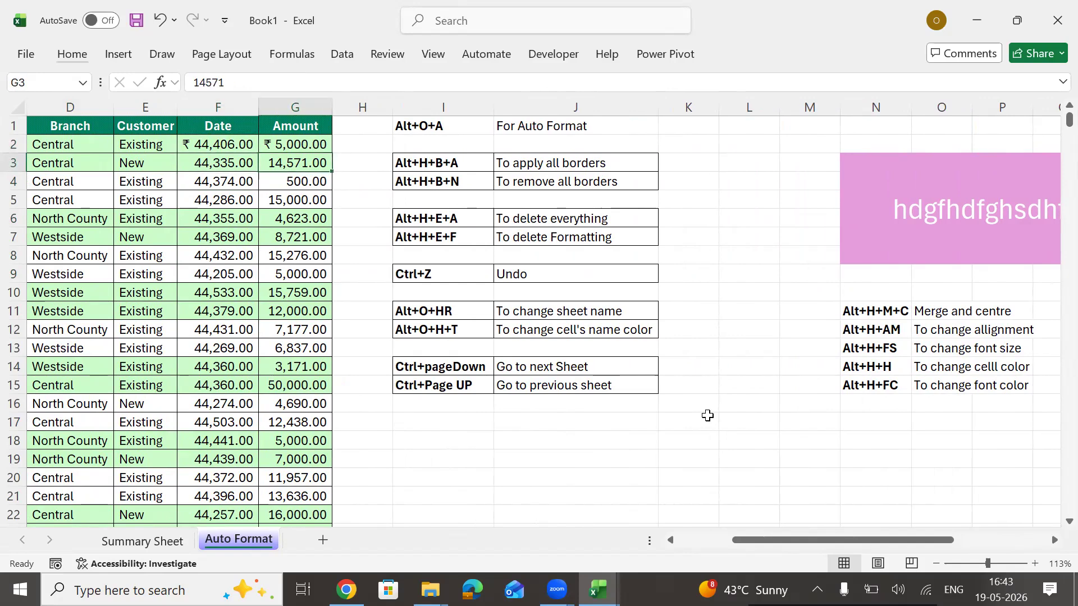
key("shift+Left")
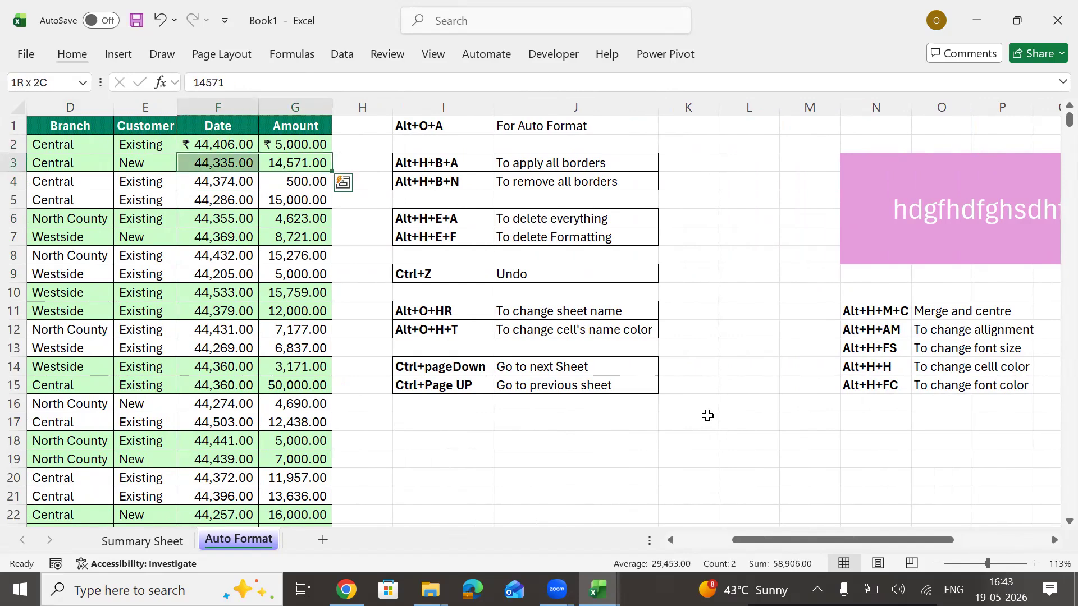
key("Left")
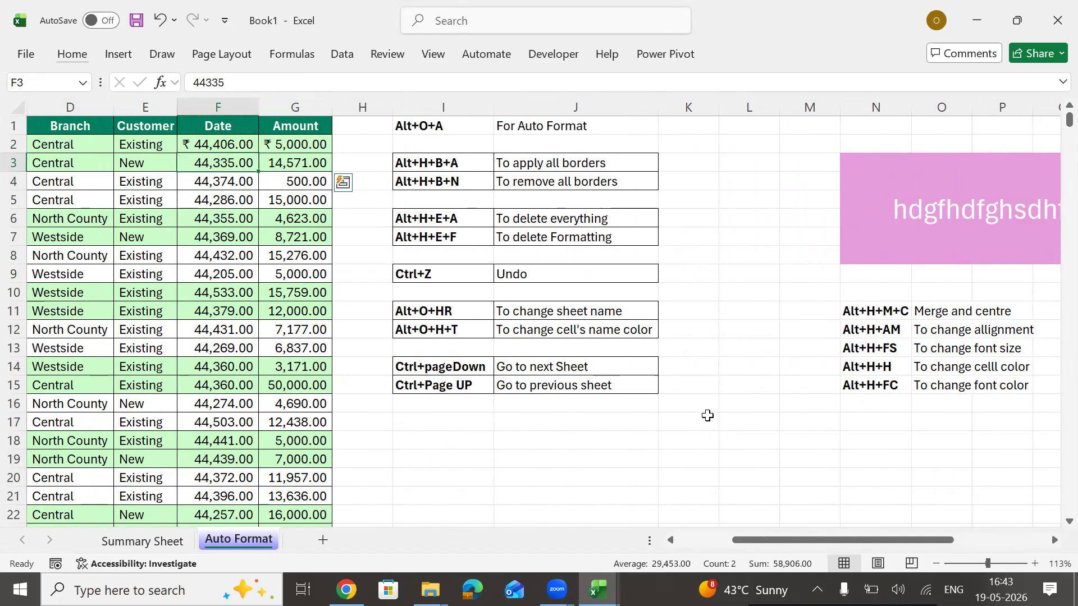
Examine the serial numbers held in the Date column, cells F2:F8
key("Up")
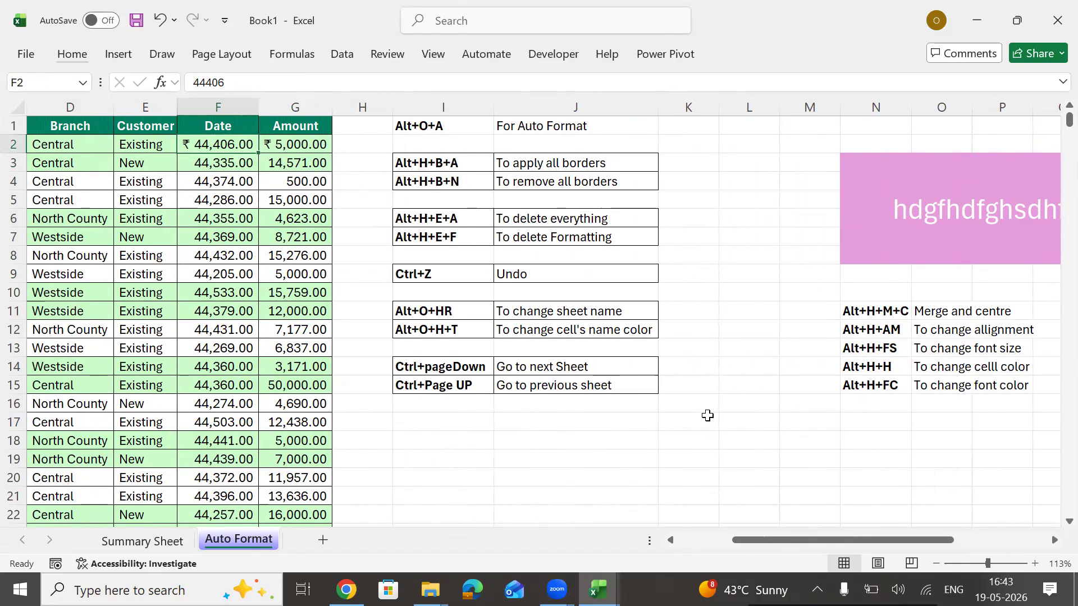
key("shift+Down")
key("shift+Down")
key("shift+Down")
key("shift+Down")
key("shift+Down")
key("Up")
key("Down")
key("shift+Down")
key("shift+Down")
key("shift+Down")
key("shift+Down")
key("shift+Down")
key("shift+Down")
key("Down")
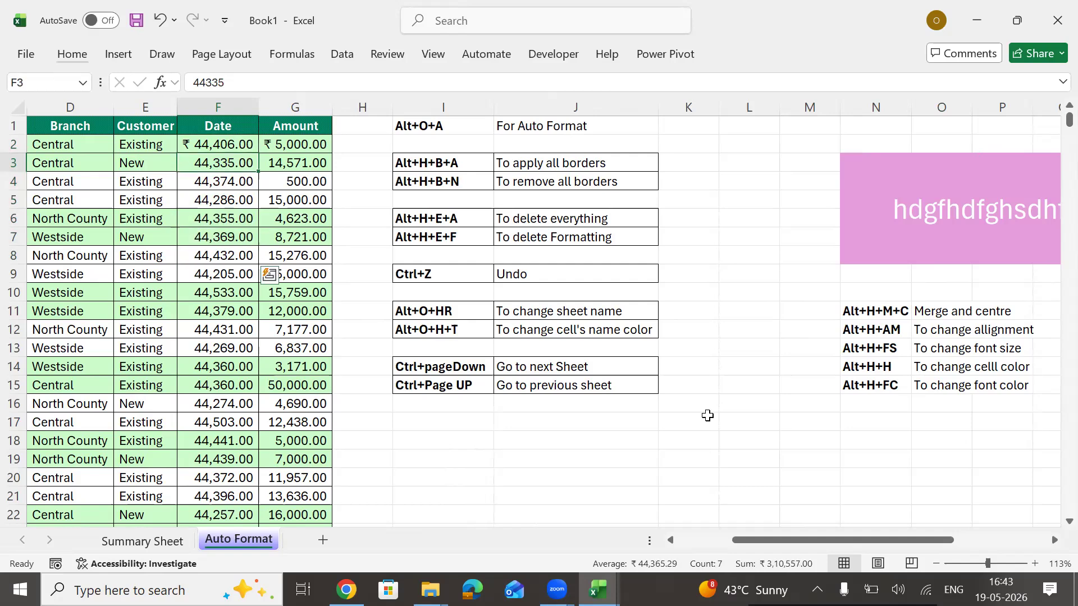
key("Down")
key("Up")
key("Up")
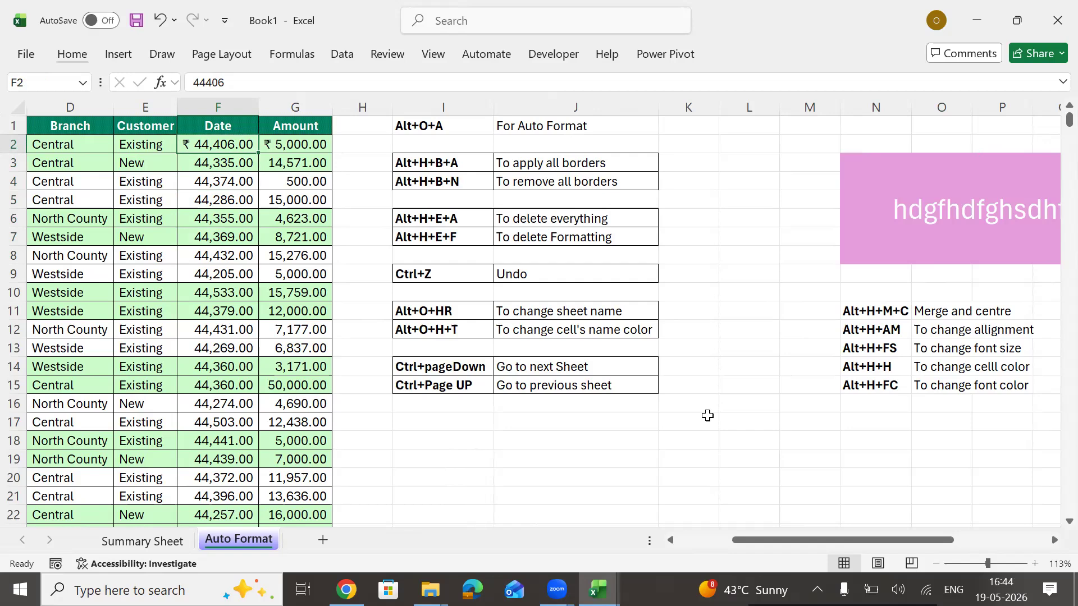
View the Accounting format previews in AutoFormat for the data table and leave without applying one
key("Down")
key("alt")
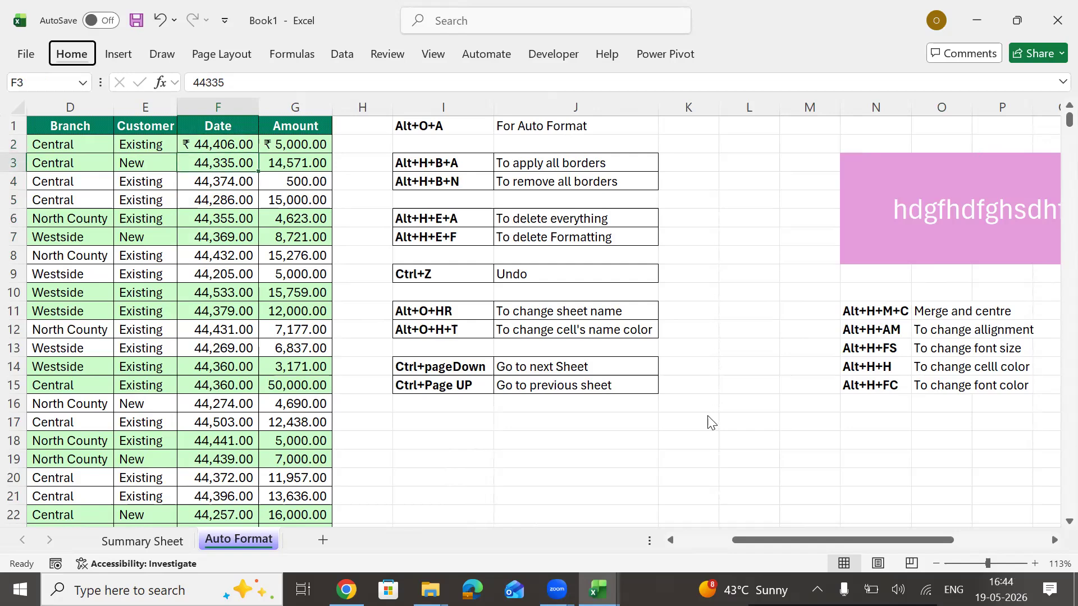
key("o")
key("a")
key("Down")
key("Right")
key("Right")
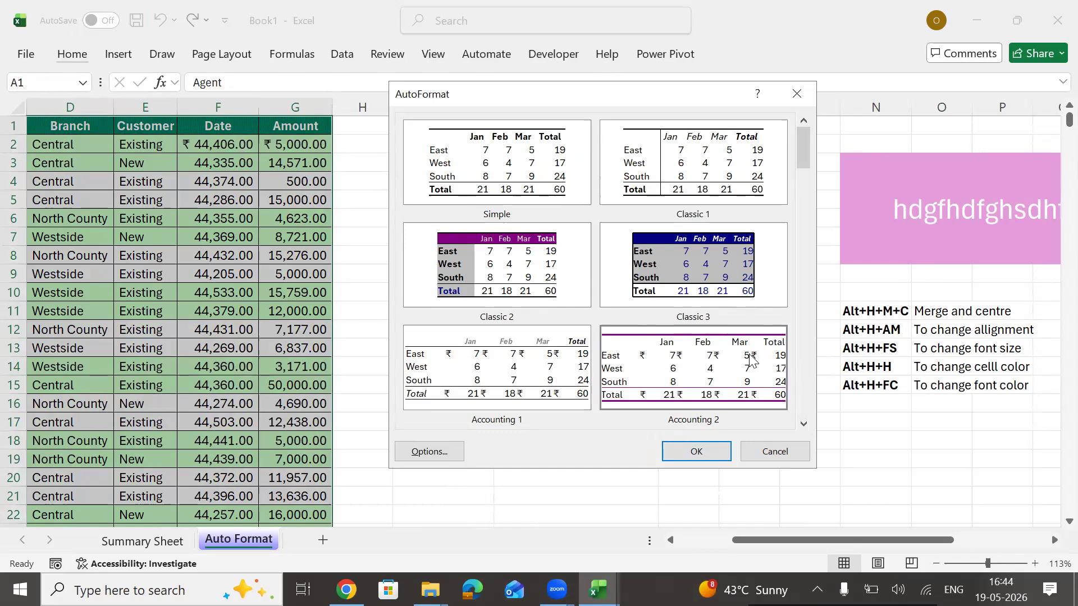
key("Escape")
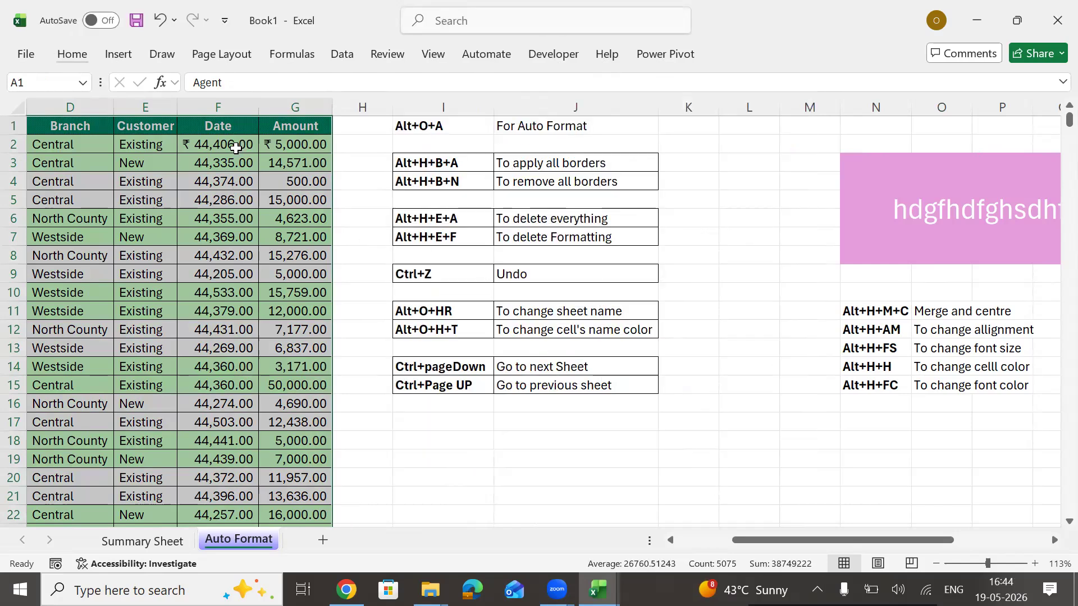
Read through the first dozen Date column values, starting at cell F2
left_click(236, 147)
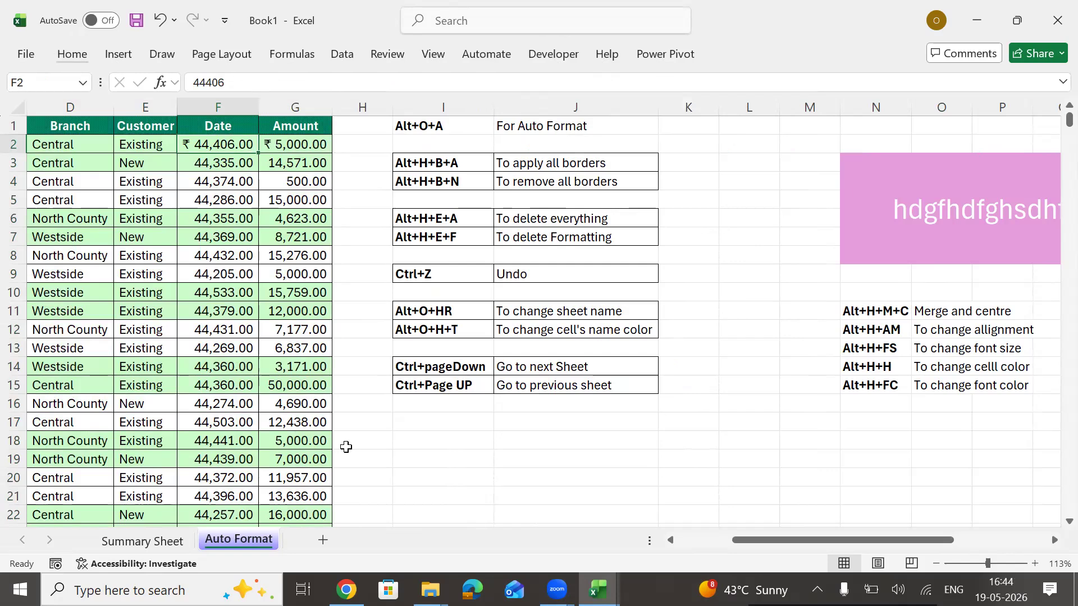
key("Down")
key("Down")
key("Down")
key("Down")
key("Down")
key("Down")
key("Down")
key("Down")
key("Down")
key("Down")
key("Down")
key("Up")
key("Up")
key("Up")
key("Up")
key("Up")
key("Up")
key("Up")
key("Up")
key("Up")
key("Up")
key("Up")
Format all Date column values in F2:F725 as dates in day-month-year style, such as 29-Jul-21
key("shift+Down")
key("ctrl+shift+Down")
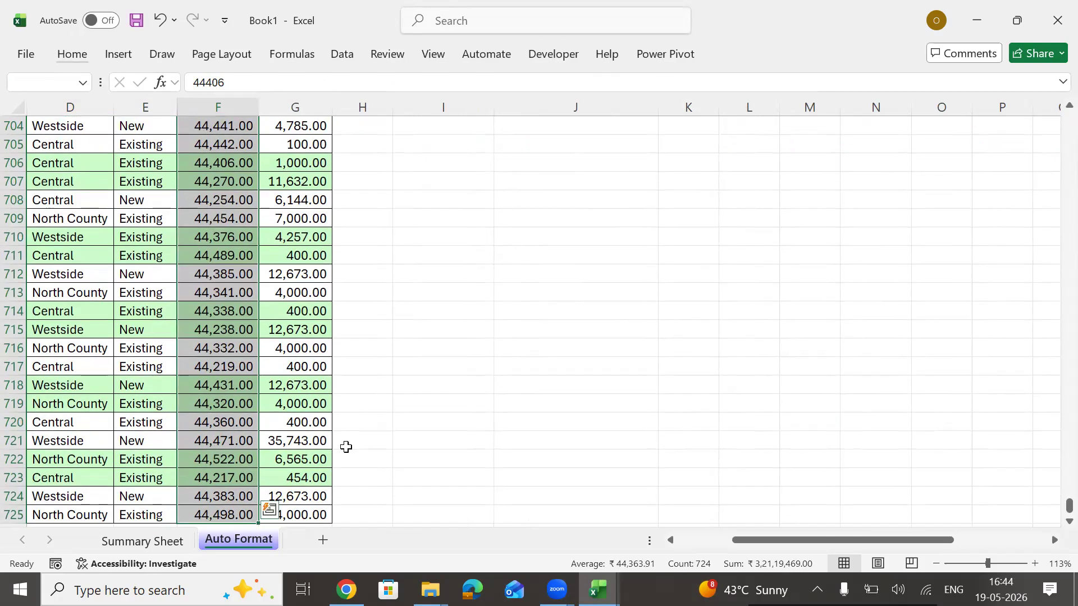
key("ctrl+q")
key("Escape")
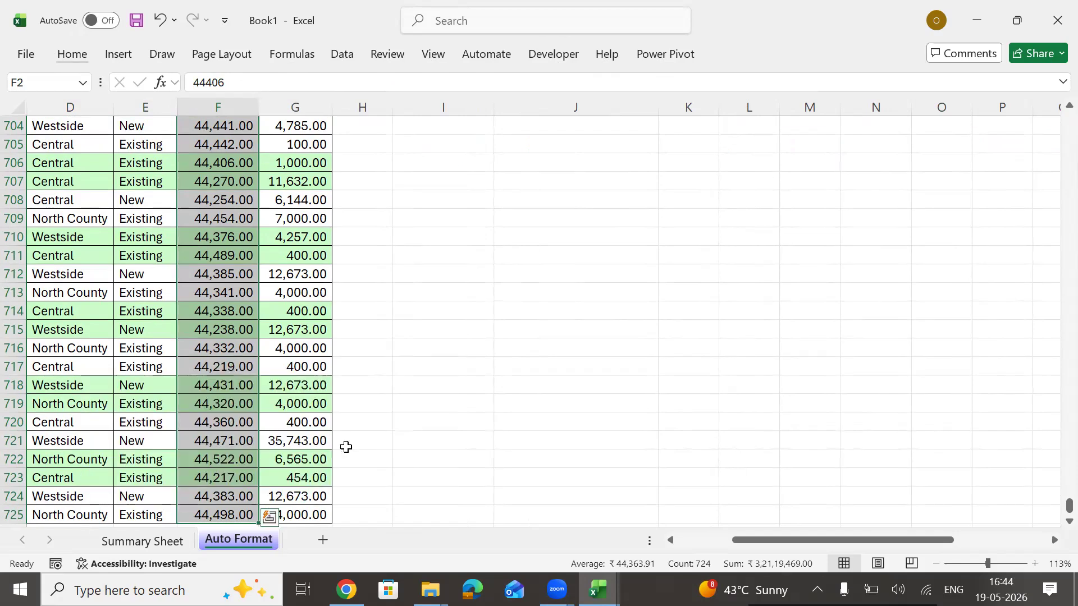
key("ctrl+shift+3")
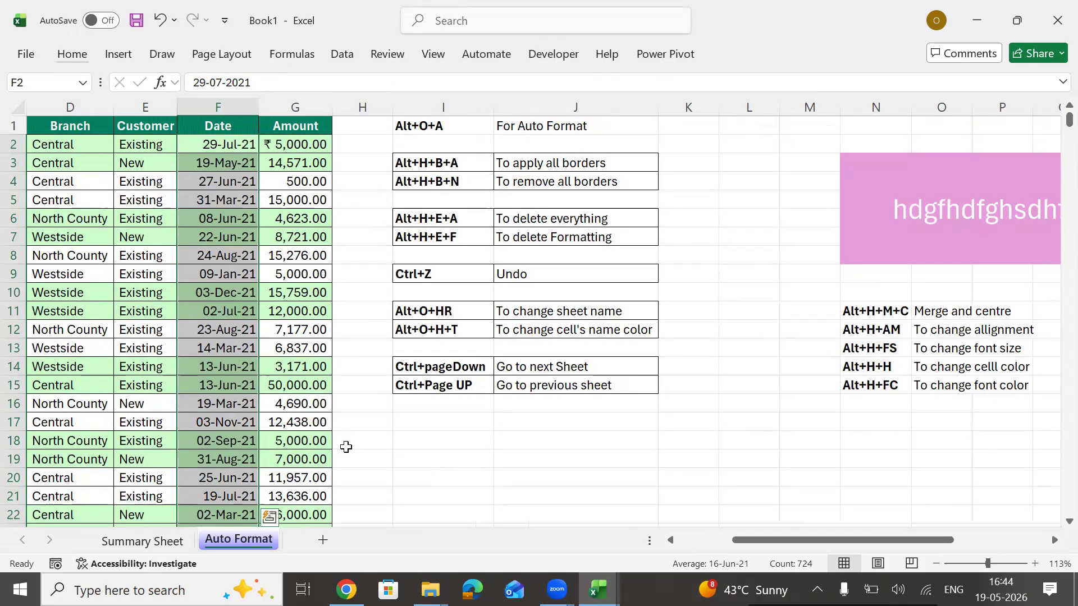
Enter "Ctrl+Shift+~" in cell I18, below the existing shortcut reference list
key("Right")
key("Right")
key("Right")
key("Up")
key("shift+Right")
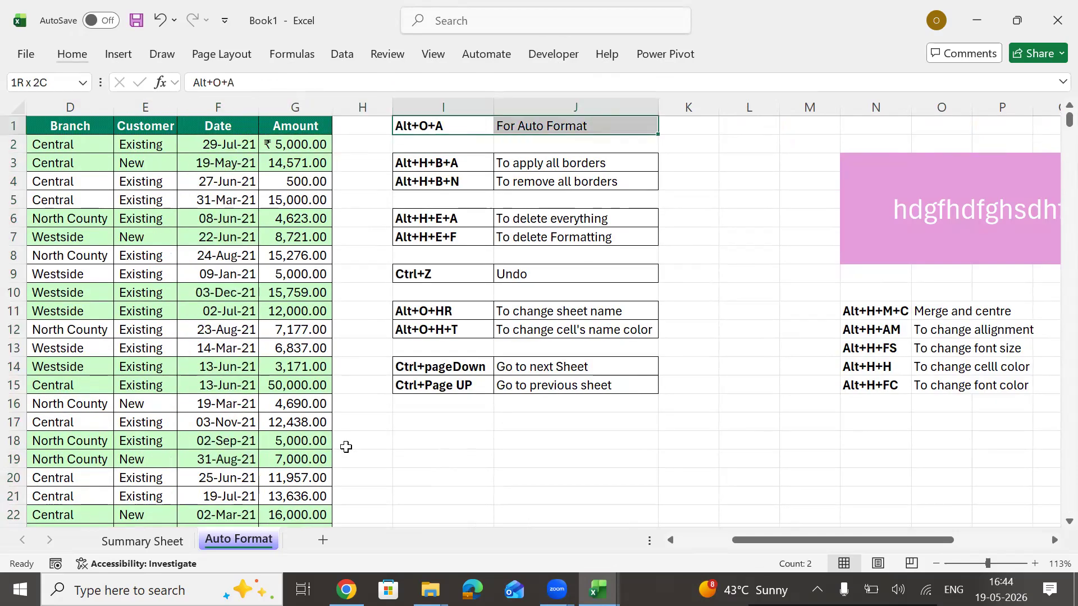
key("Down")
key("Down")
key("Down")
key("Down")
key("Down")
key("Down")
key("Down")
key("Down")
key("Down")
key("Down")
key("Down")
key("Down")
key("Down")
key("Down")
key("Down")
key("Down")
key("Down")
key("F2")
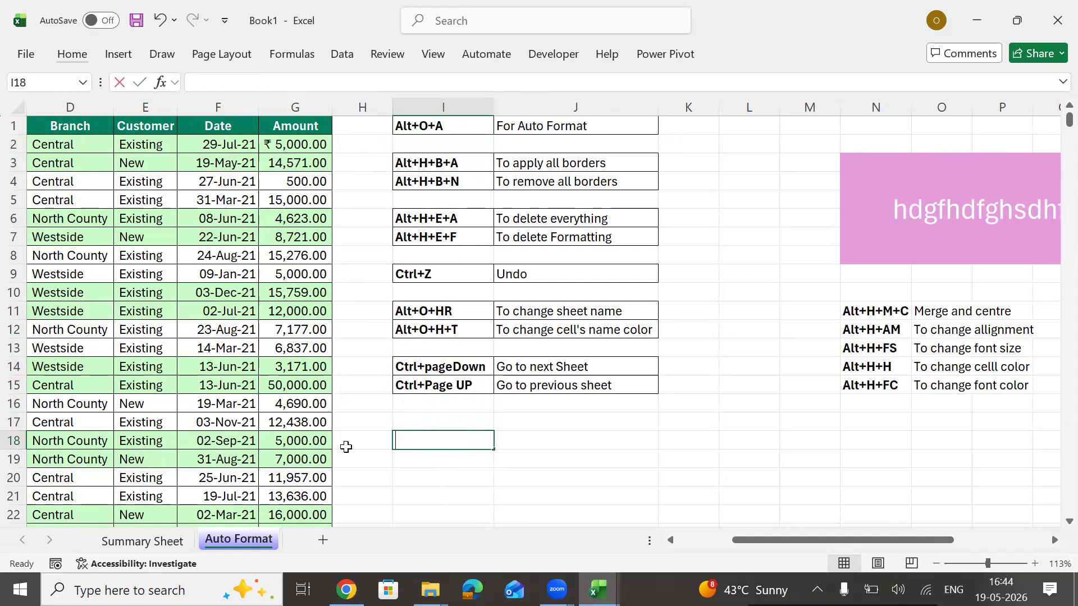
type("Ctrl+Shift+~")
key("Return")
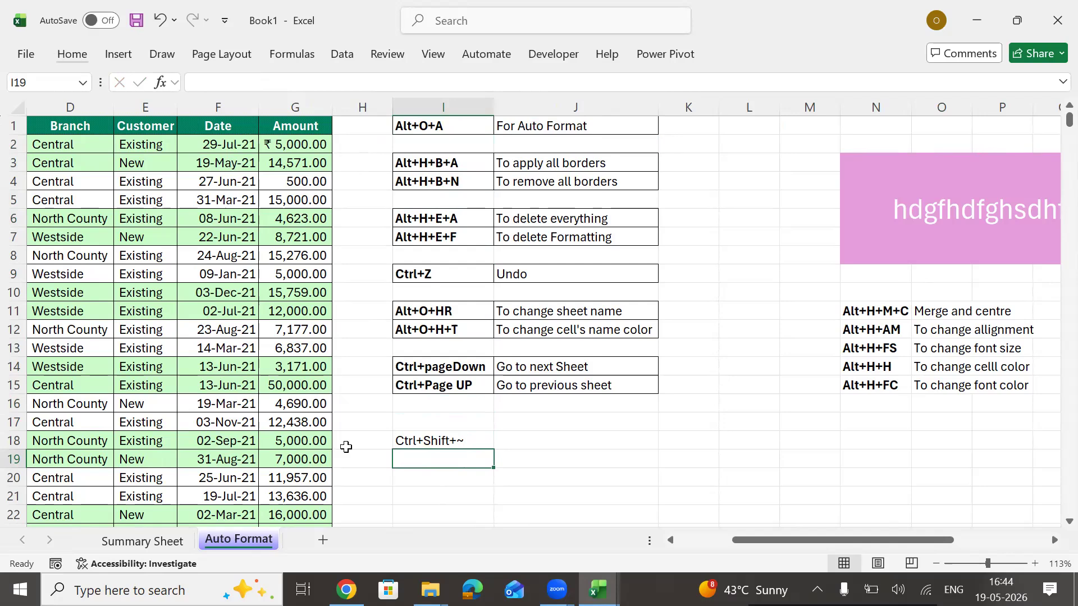
Copy the entry above into cell I19 and edit it to "Ctrl+Shift+!"
key("ctrl+d")
key("BackSpace")
key("F2")
key("ctrl+d")
key("BackSpace")
key("ctrl+d")
key("F2")
key("BackSpace")
type("!")
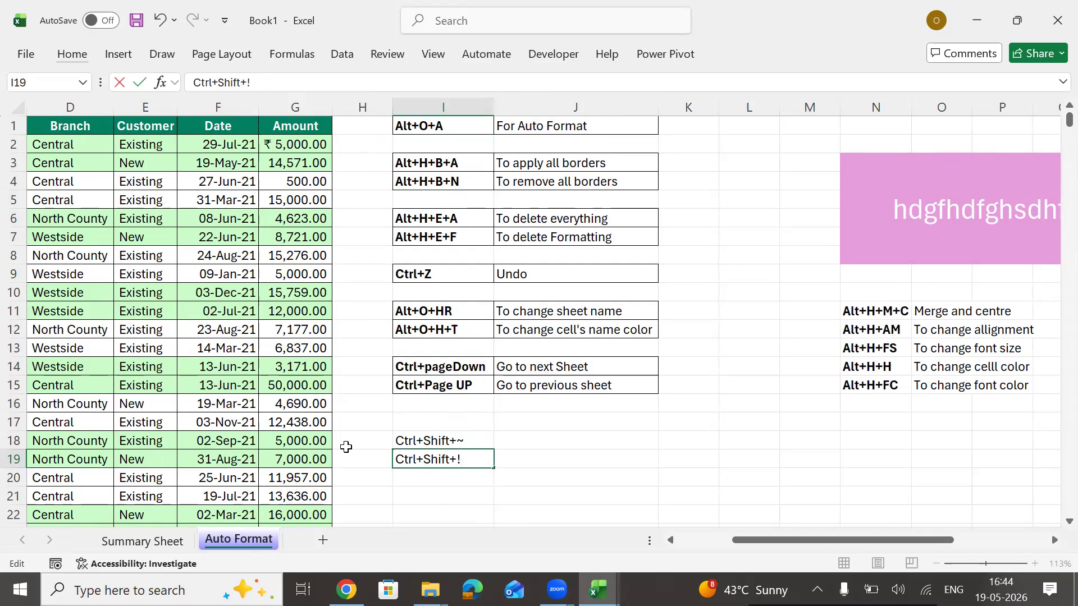
key("Return")
Copy the entry above into cell I20 and edit it to "Ctrl+Shift+@"
key("ctrl+d")
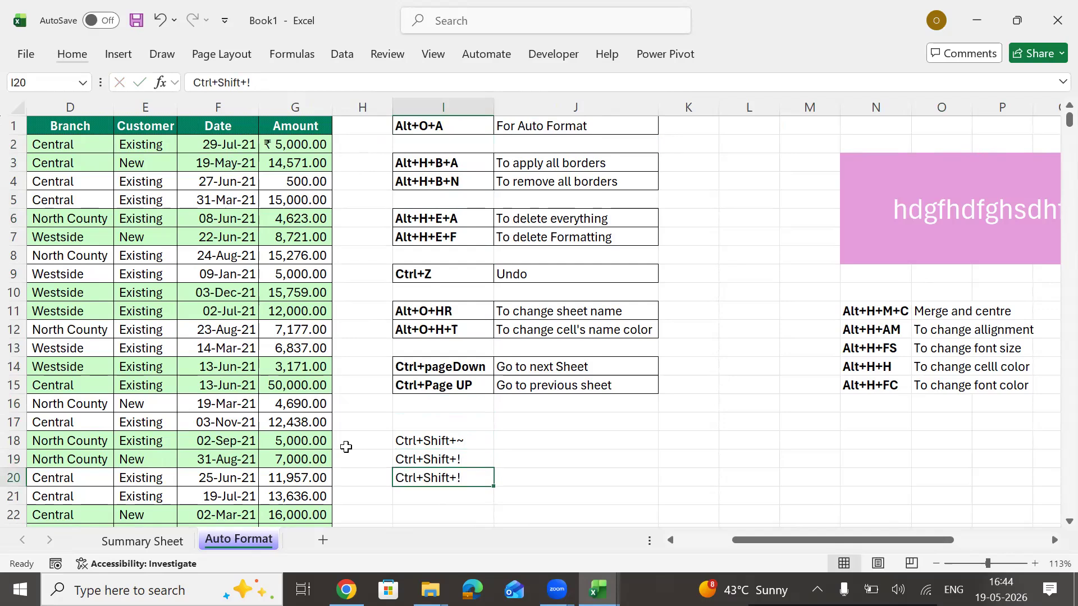
key("F2")
key("BackSpace")
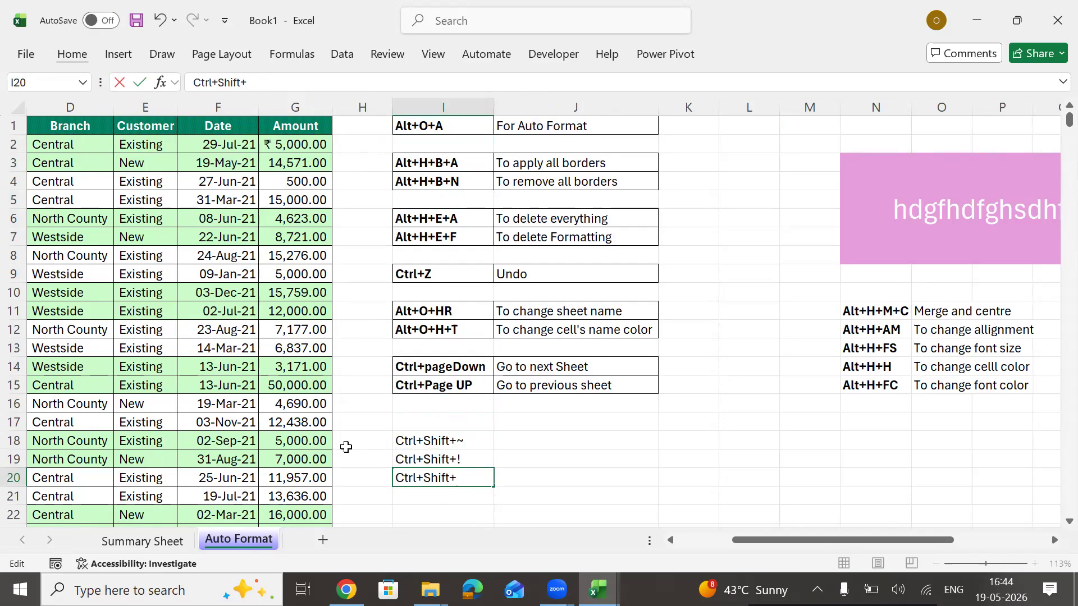
type("@")
key("Return")
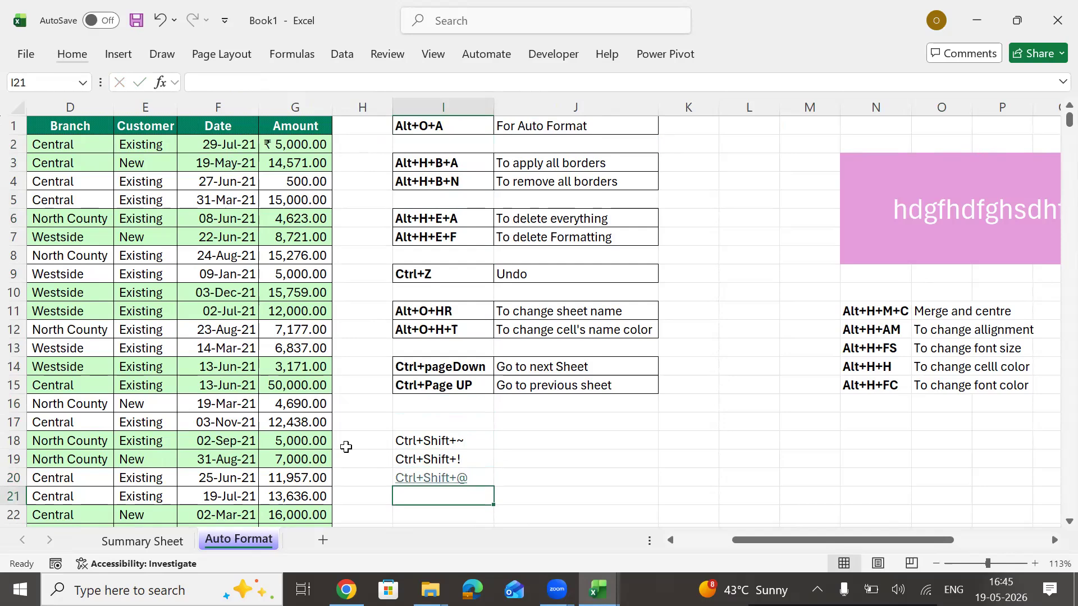
Copy the entry above into cell I21 and edit it to "Ctrl+Shift+#"
key("ctrl+d")
key("F2")
key("BackSpace")
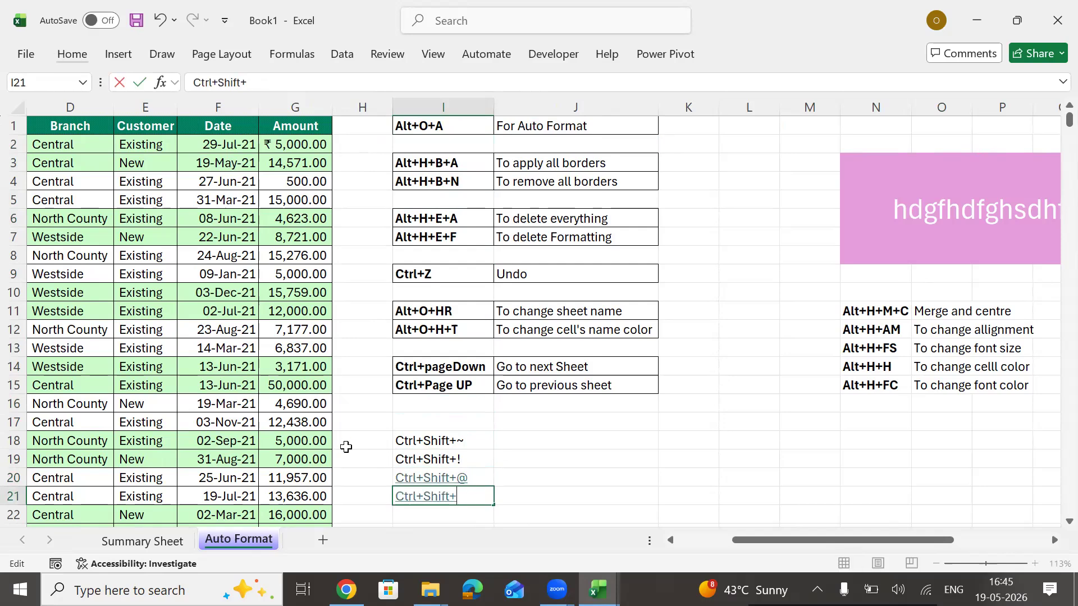
type("#")
key("Return")
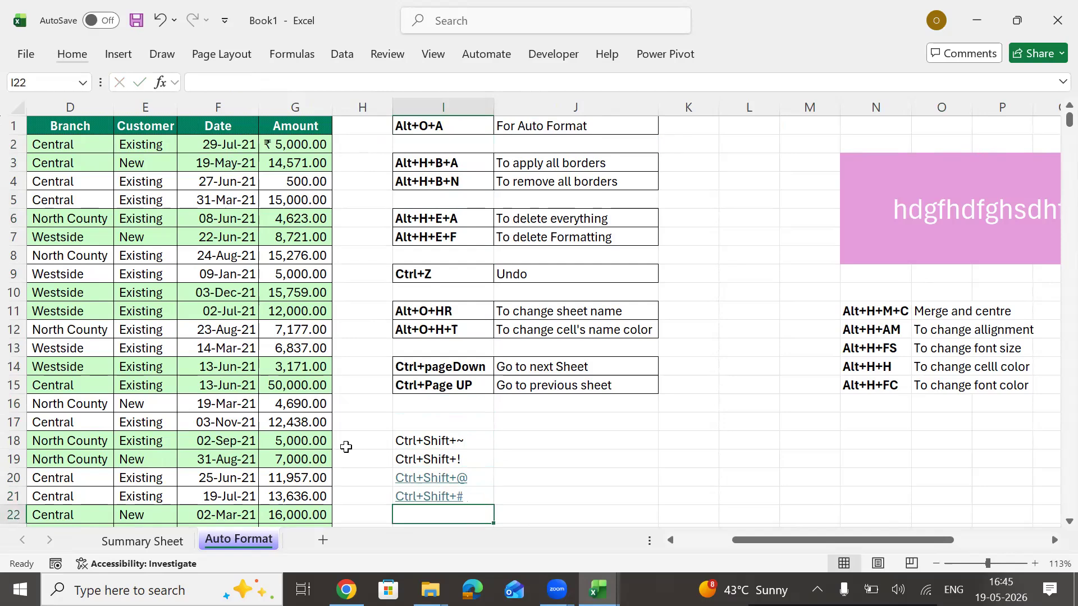
Clear the content and link formatting of cell I21 and enter "ctrl+Shift+#" there as plain text
key("Up")
key("Right")
key("Left")
key("alt")
type("heactr")
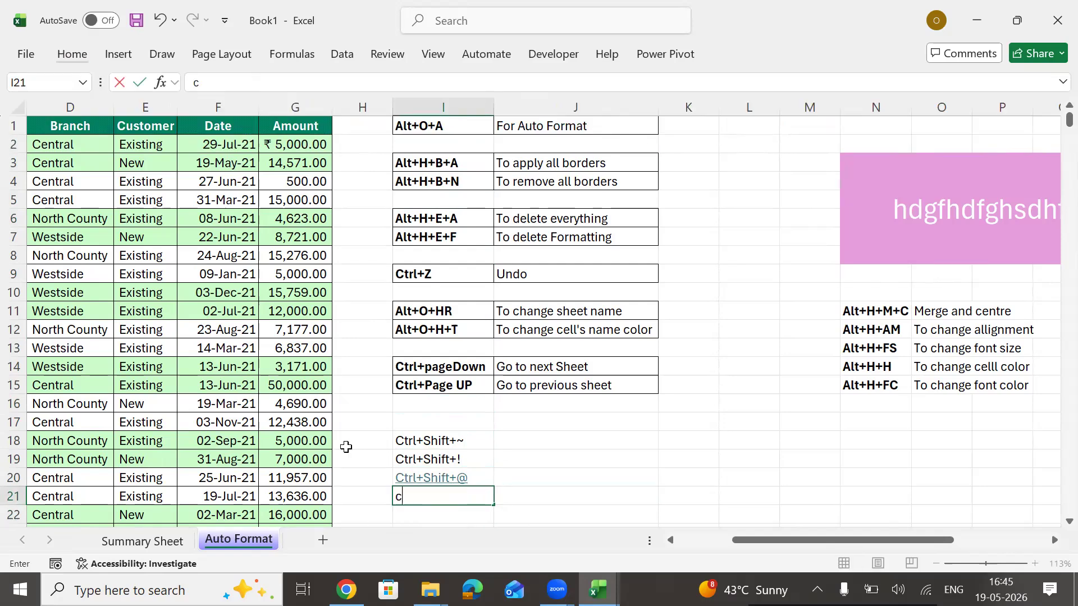
type("l+Shift")
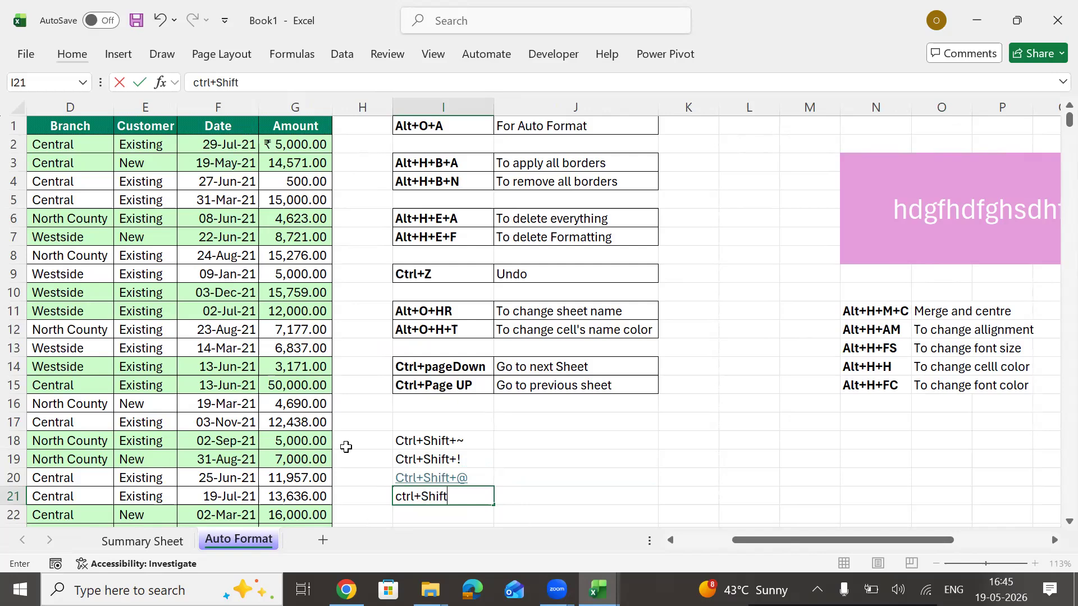
type("+#")
key("Return")
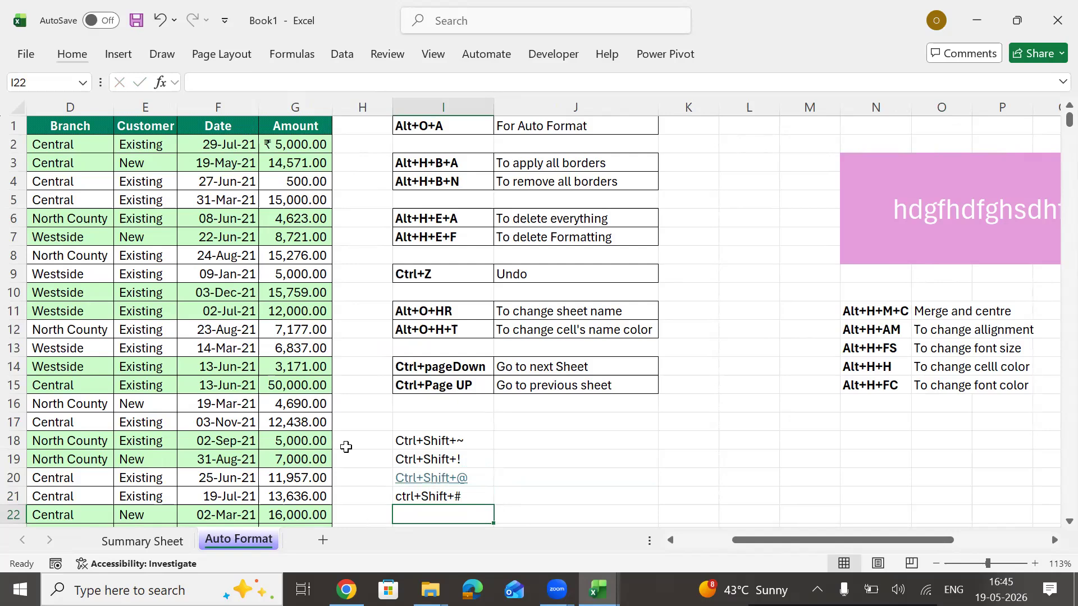
Copy the entry above into cell I22 and edit it to "ctrl+Shift+$"
key("ctrl+d")
key("F2")
key("BackSpace")
type("$")
key("Return")
Copy the entry above into cell I23 and edit it to "ctrl+Shift+%"
key("ctrl+d")
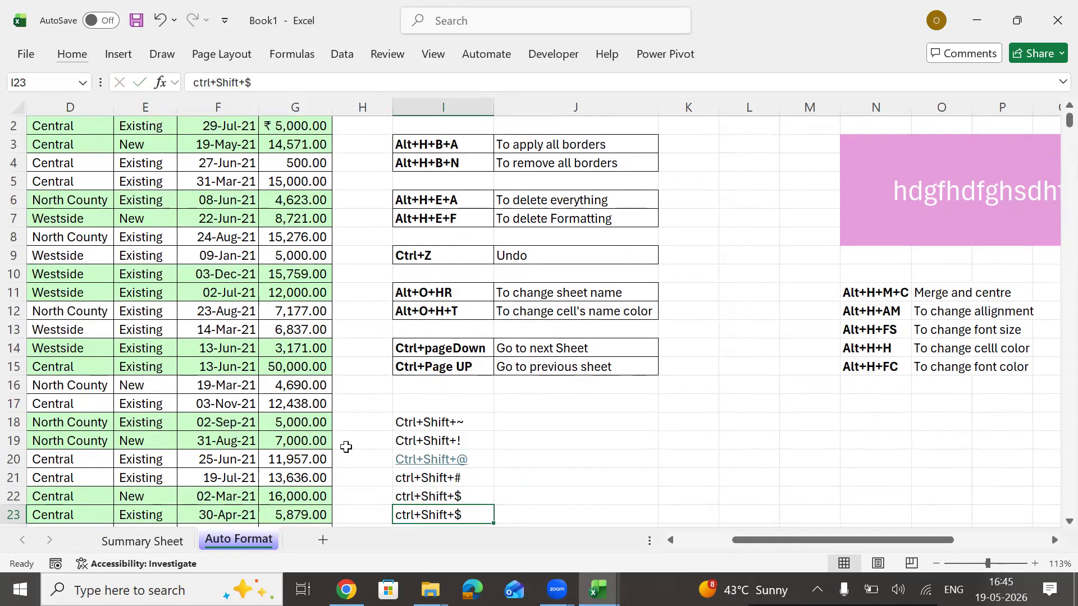
key("F2")
key("BackSpace")
type("%")
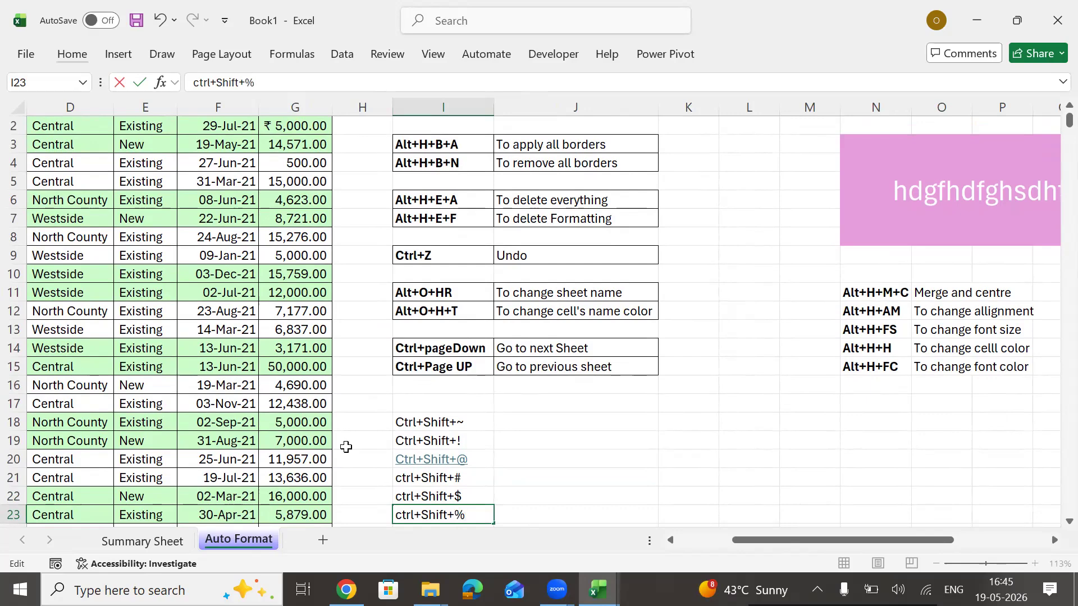
key("Return")
Apply all borders to the range I18:J23 around the new shortcut list and its empty description column
key("Up")
key("Up")
key("Up")
key("Up")
key("Up")
key("Up")
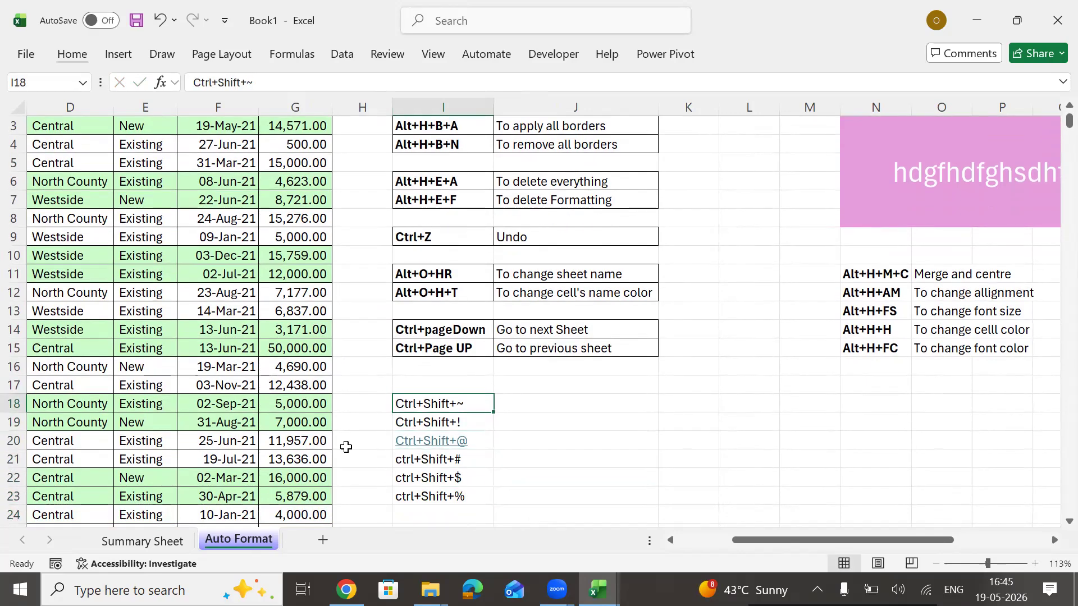
key("shift+Down")
key("shift+Down")
key("shift+Down")
key("shift+Down")
key("shift+Down")
key("shift+Right")
key("alt+h")
key("b")
key("a")
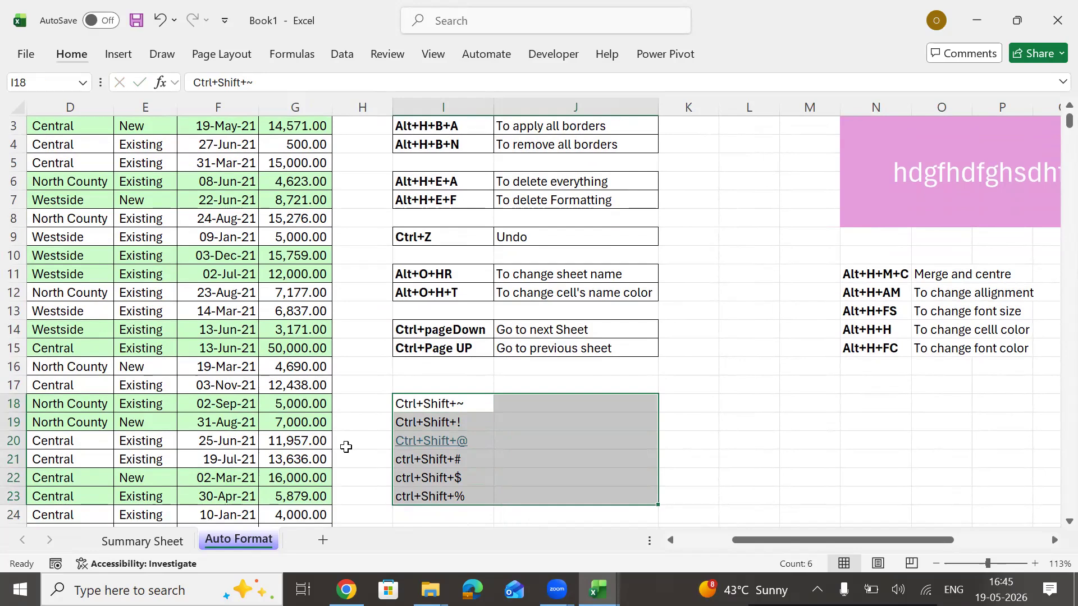
Enter the description "For General Format" in cell J18 beside the Ctrl+Shift+~ entry
key("Right")
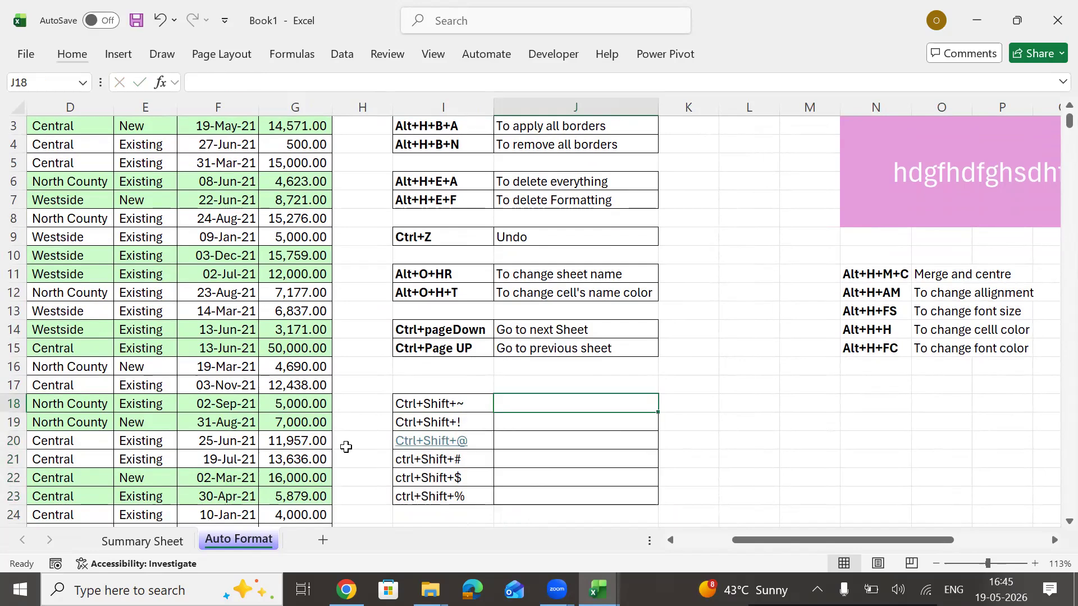
type("For Generalk")
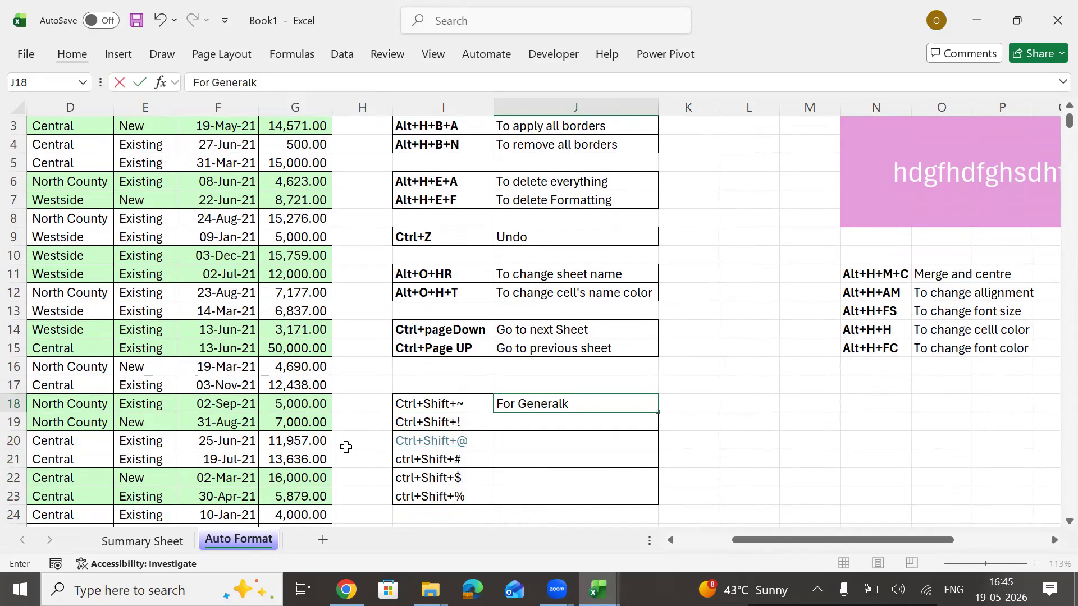
key("BackSpace")
type("Format")
key("Return")
Enter the description "For Number Format" in cell J19 beside the Ctrl+Shift+! entry
key("Left")
key("Right")
type("For ")
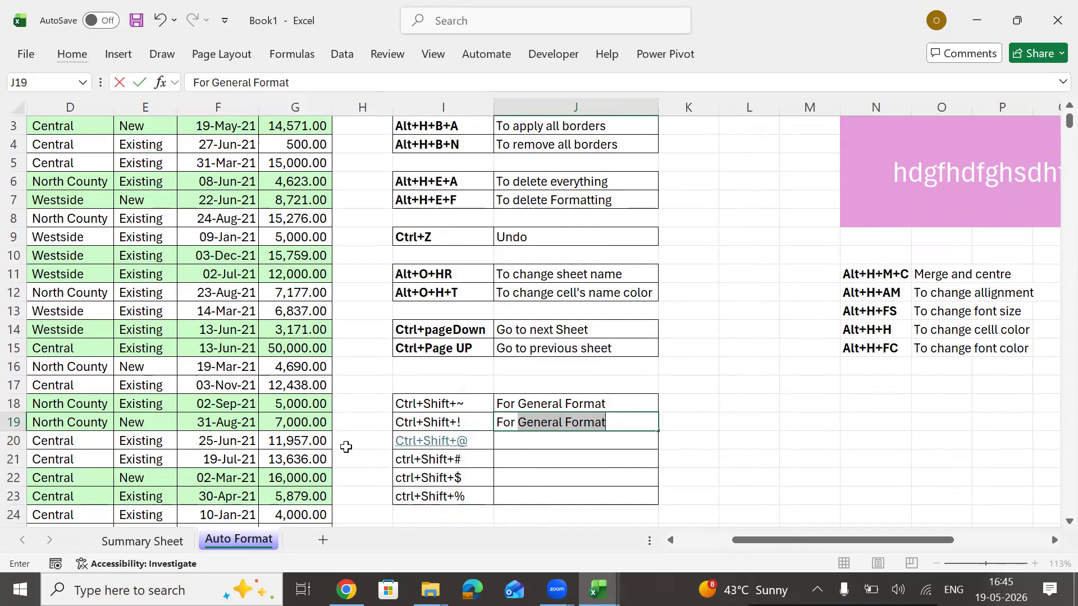
type("Num")
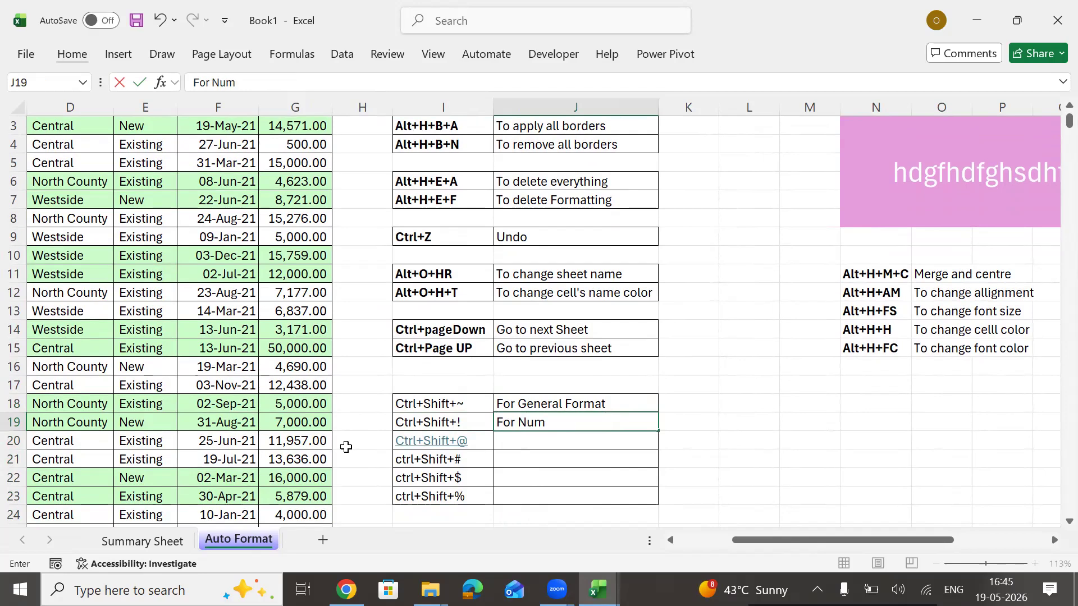
type("ber Format")
key("Return")
Enter the description "For Time Format" in cell J20 beside the Ctrl+Shift+@ entry
key("Left")
key("Right")
type("For")
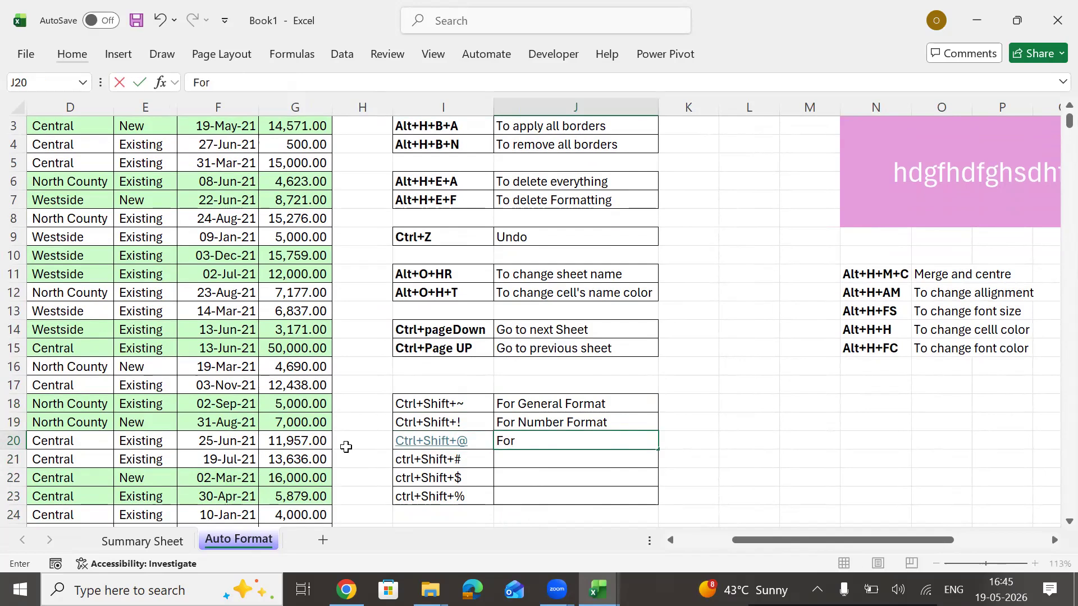
type(" Time Format")
key("Return")
Enter the description "For Date Format" in cell J21, with the word Date capitalised
key("Left")
key("Right")
type("For")
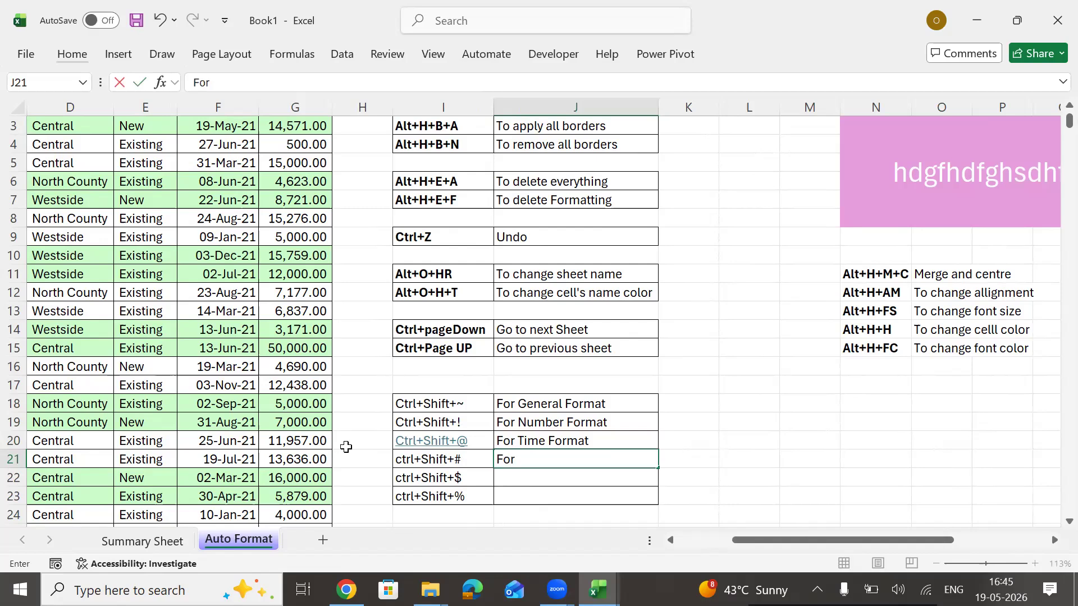
type(" date Format")
key("Return")
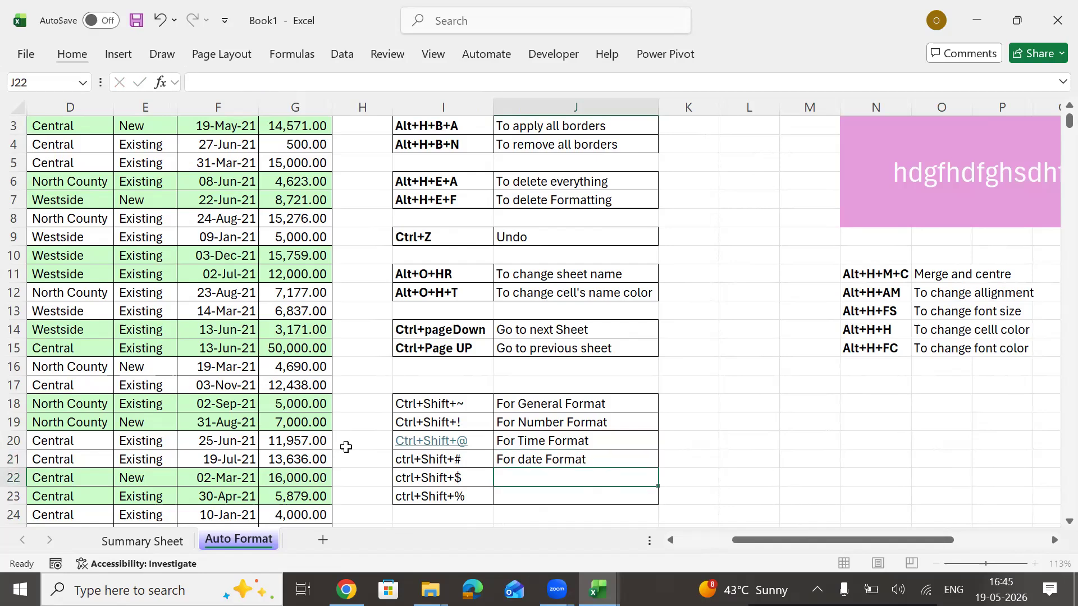
key("Up")
key("F2")
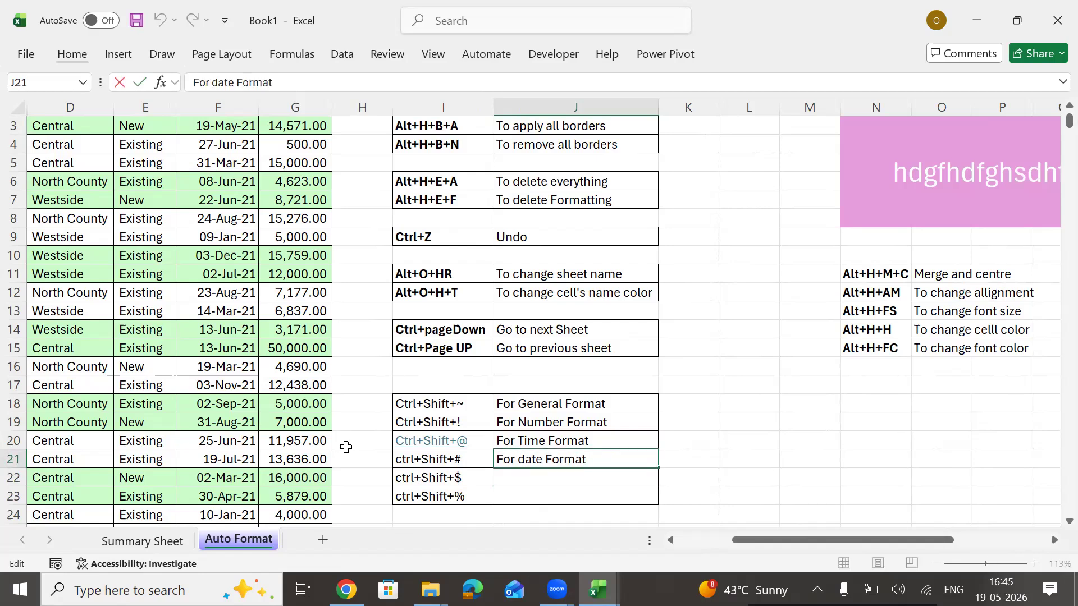
key("BackSpace")
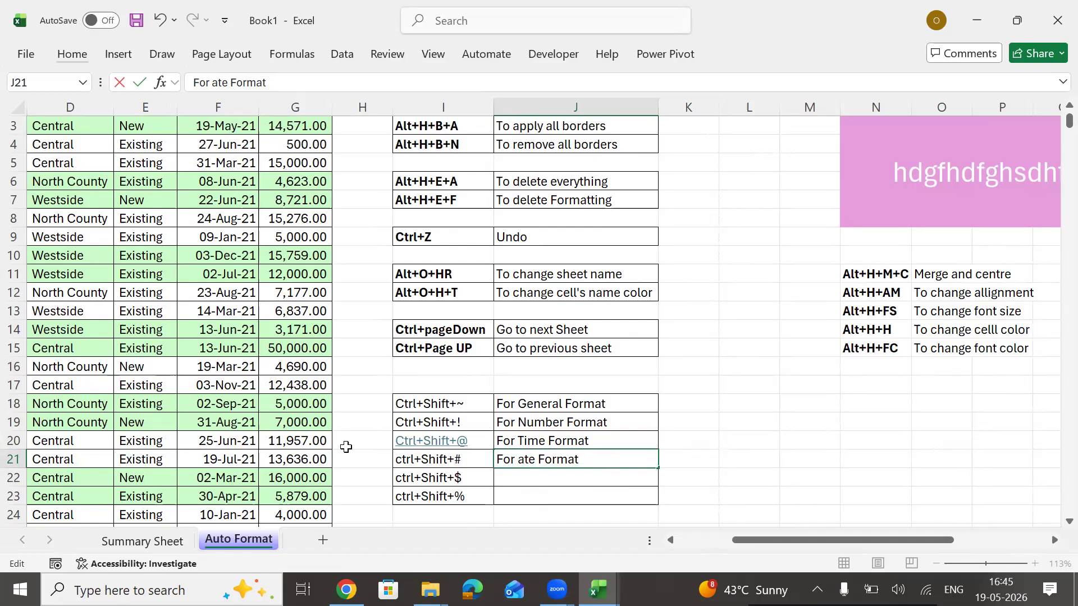
type("D")
key("Return")
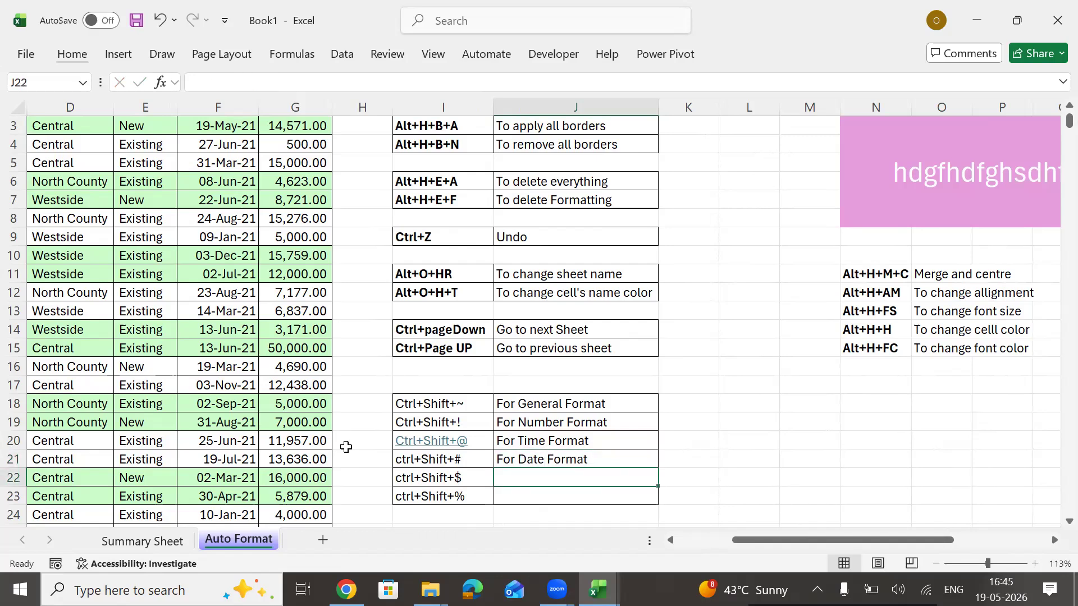
Enter the description "For Currency Format" in cell J22 beside the ctrl+Shift+$ entry
type("For")
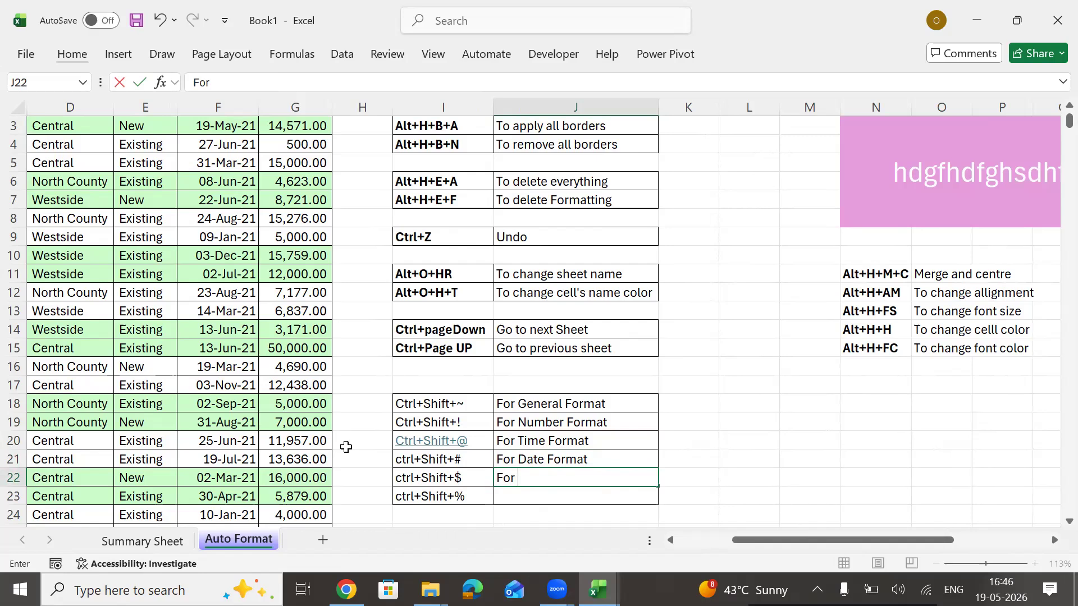
type(" Currenc")
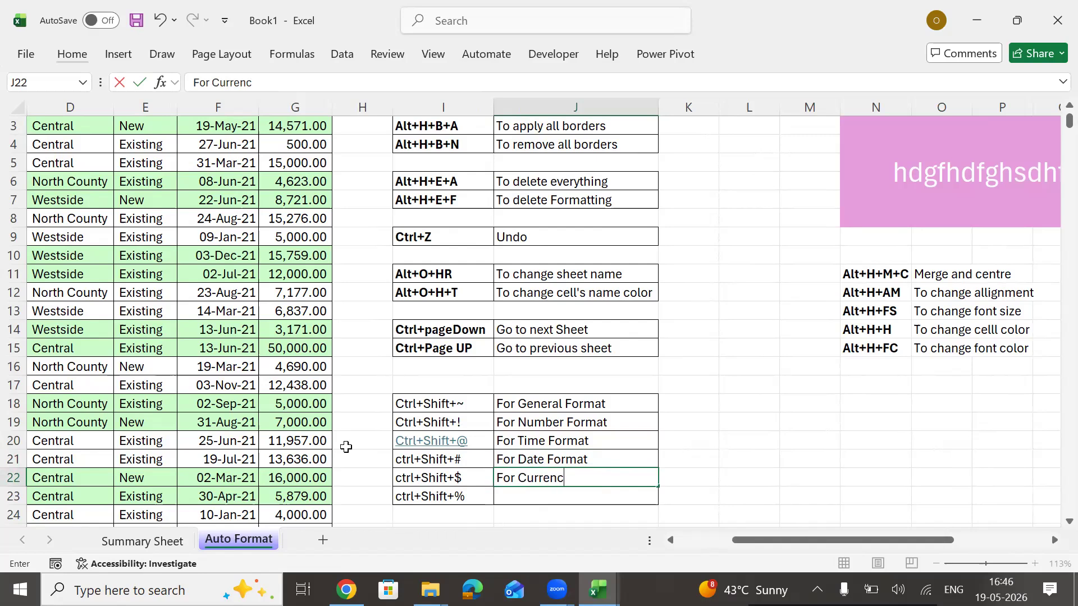
type("y Format")
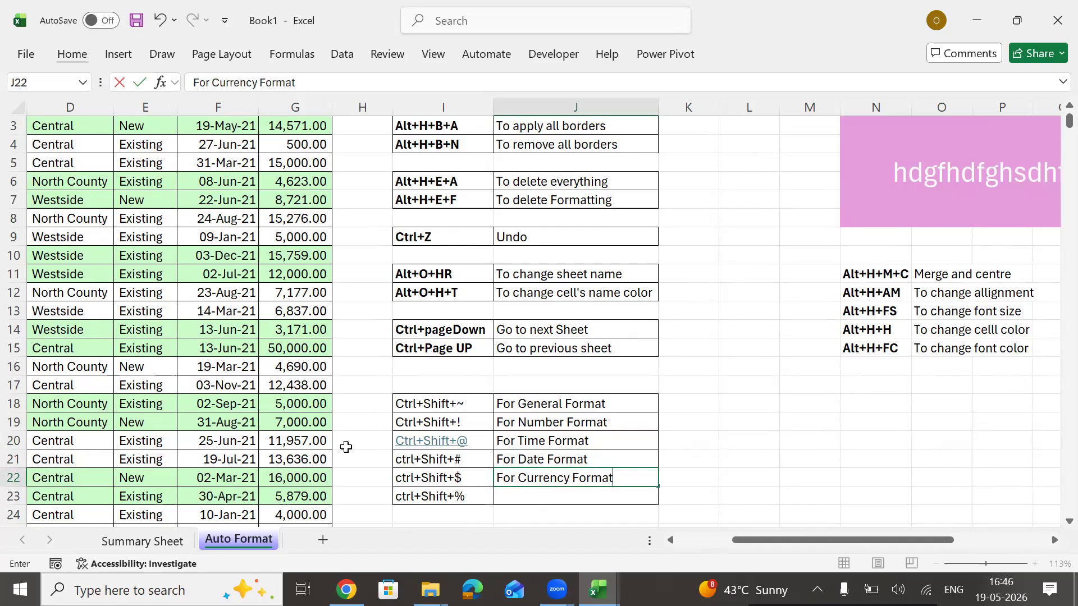
key("Return")
Enter the description "For Percentage Format" in cell J23 beside the ctrl+Shift+% entry
type("For")
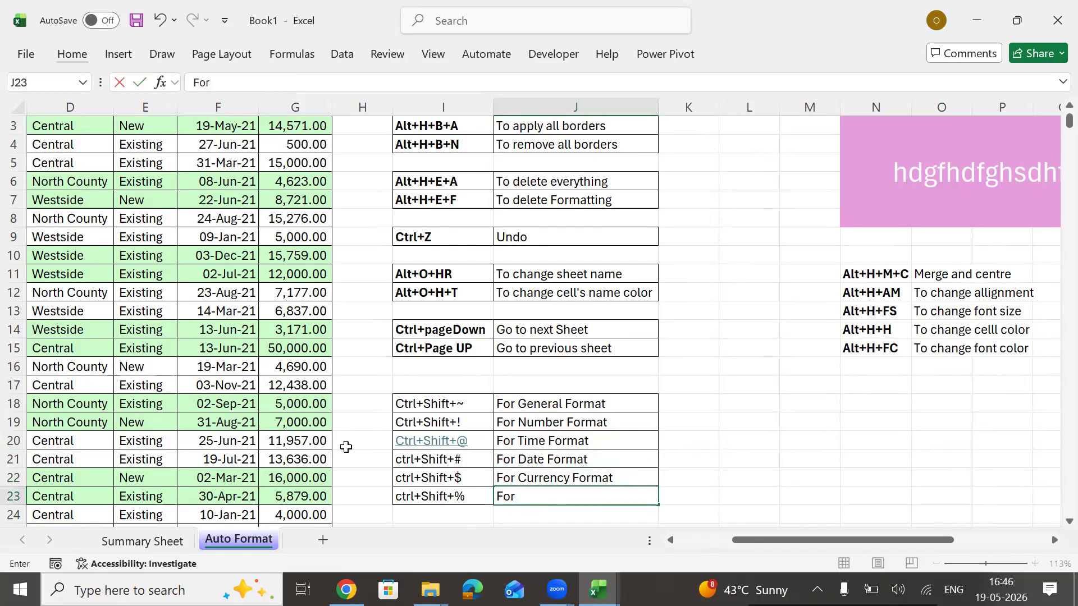
type(" Percentage Format")
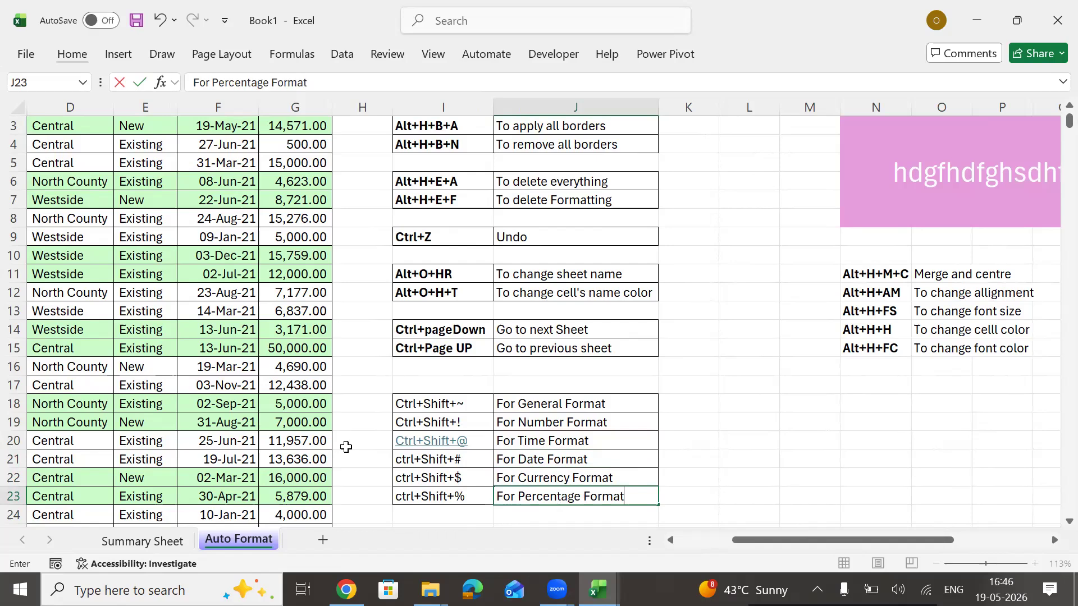
key("Return")
Make the shortcut entries in cells I18:I23 bold
key("Up")
key("Up")
key("Up")
key("Up")
key("Up")
key("Left")
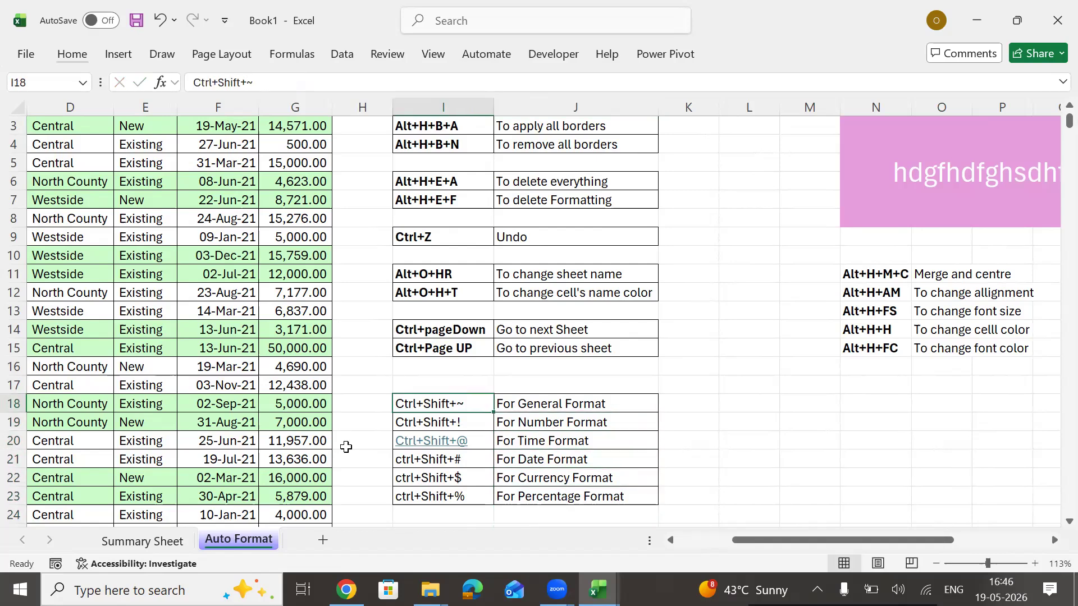
key("shift+Down")
key("shift+Down")
key("shift+Down")
key("shift+Down")
key("shift+Down")
key("ctrl+b")
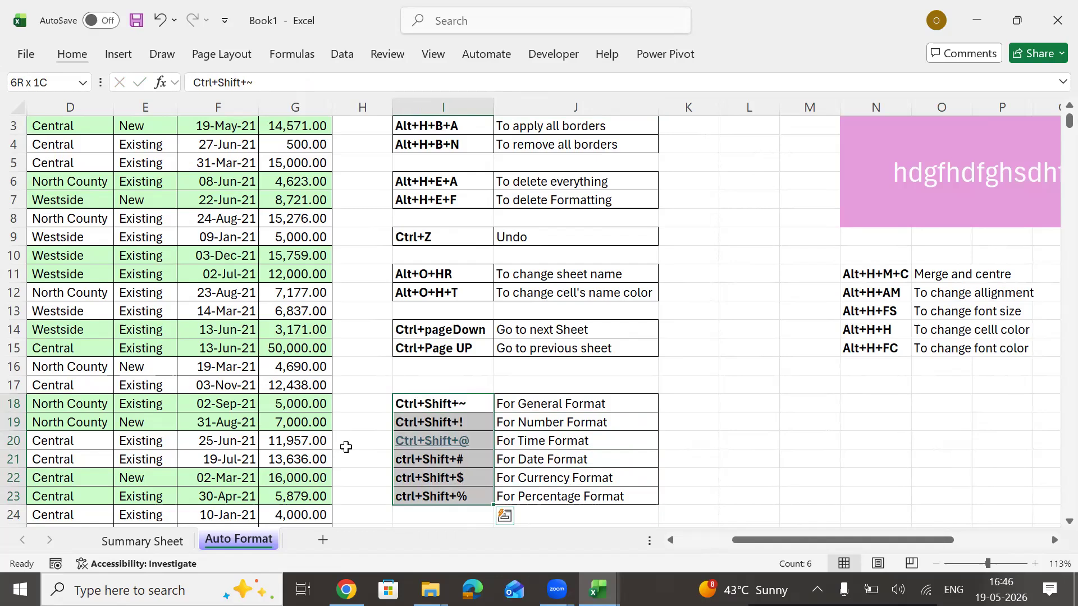
Demonstrate the General, Number and Time formats in turn on the Date column cells F2:F15
key("Left")
key("Left")
key("Left")
key("ctrl+Up")
key("Down")
key("shift+Down")
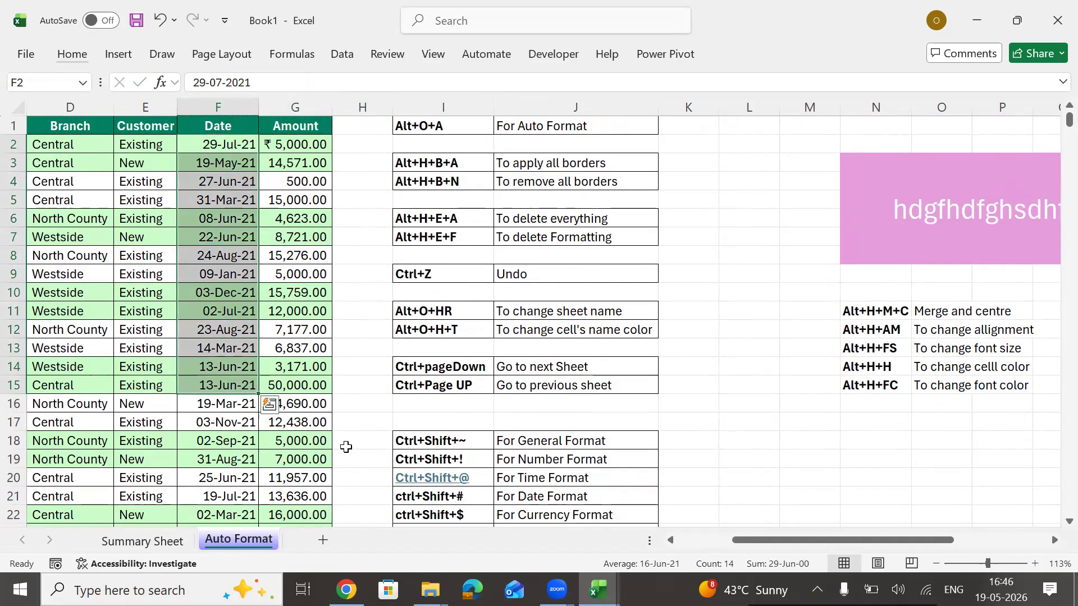
key("ctrl+shift+asciitilde")
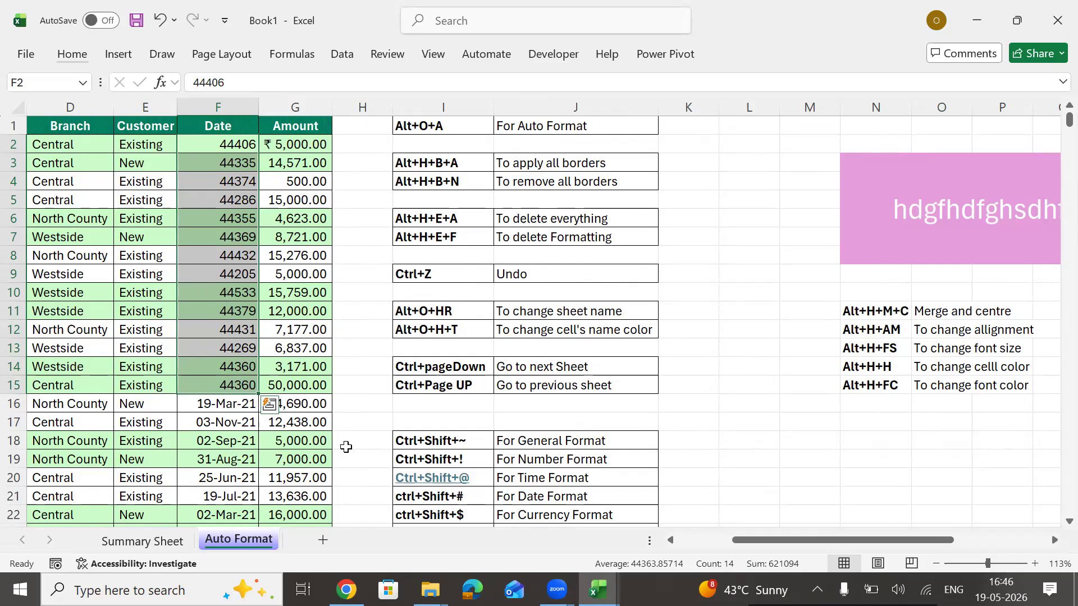
key("ctrl+shift+exclam")
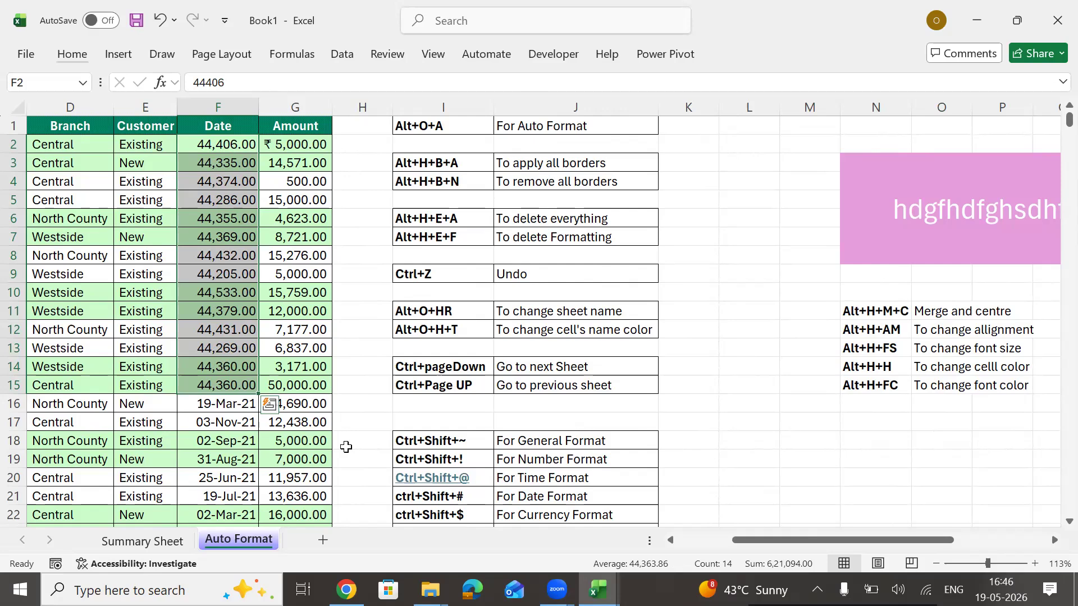
key("ctrl+shift+at")
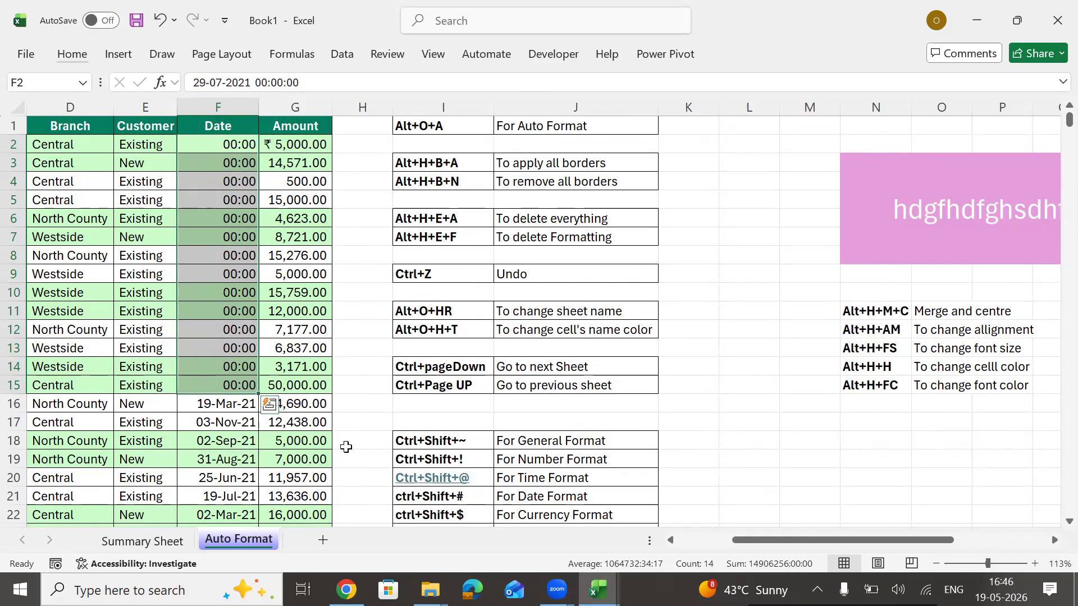
Demonstrate the Date, Currency and Percentage formats in turn on F2:F15, finishing with the Date format applied
key("ctrl+shift+numbersign")
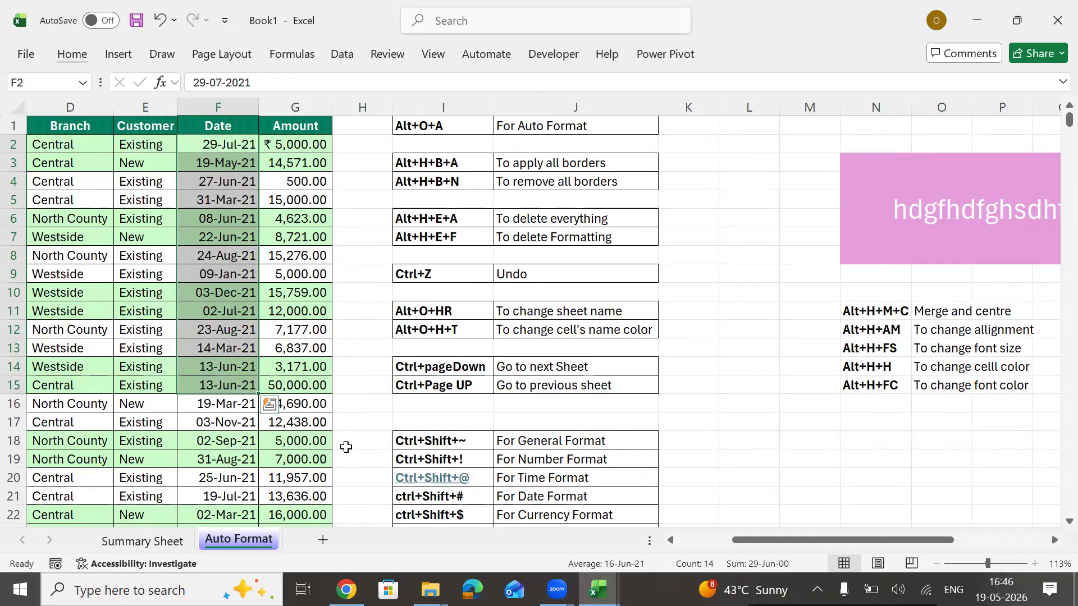
key("ctrl+shift+dollar")
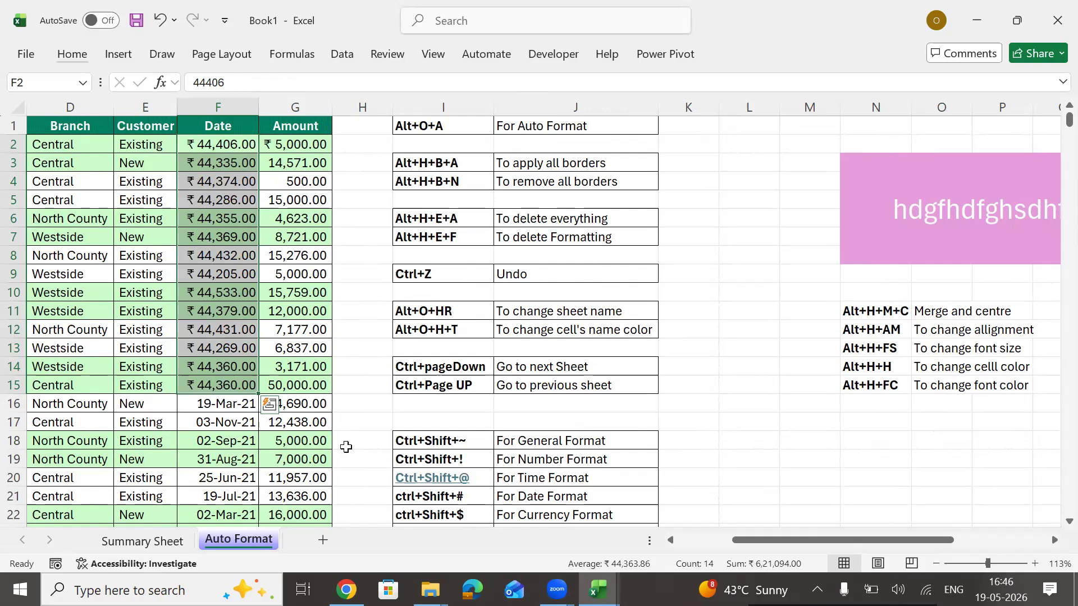
key("ctrl+shift+percent")
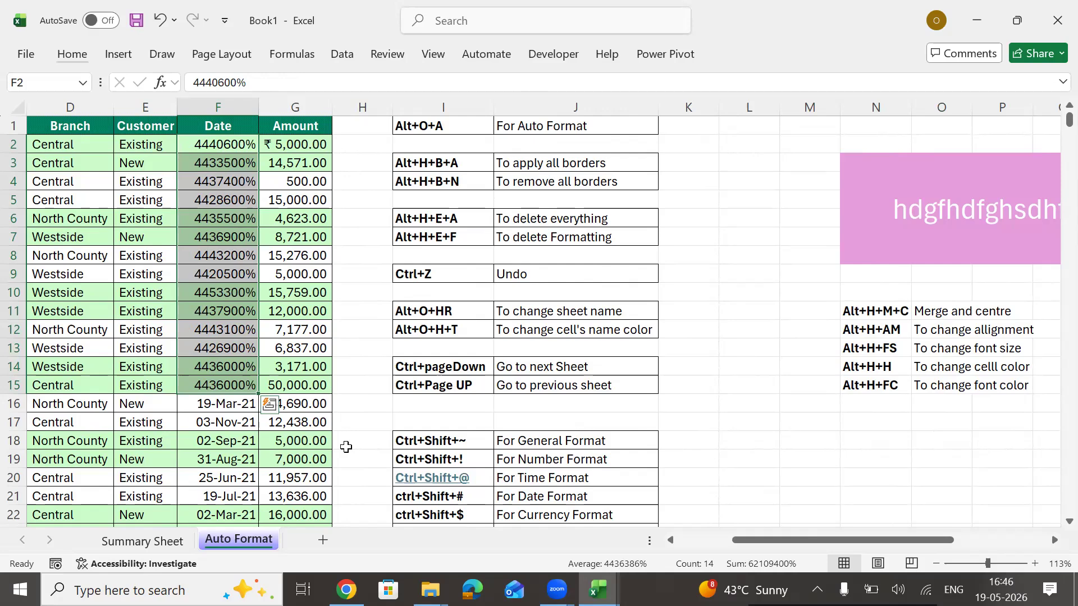
key("ctrl+shift+numbersign")
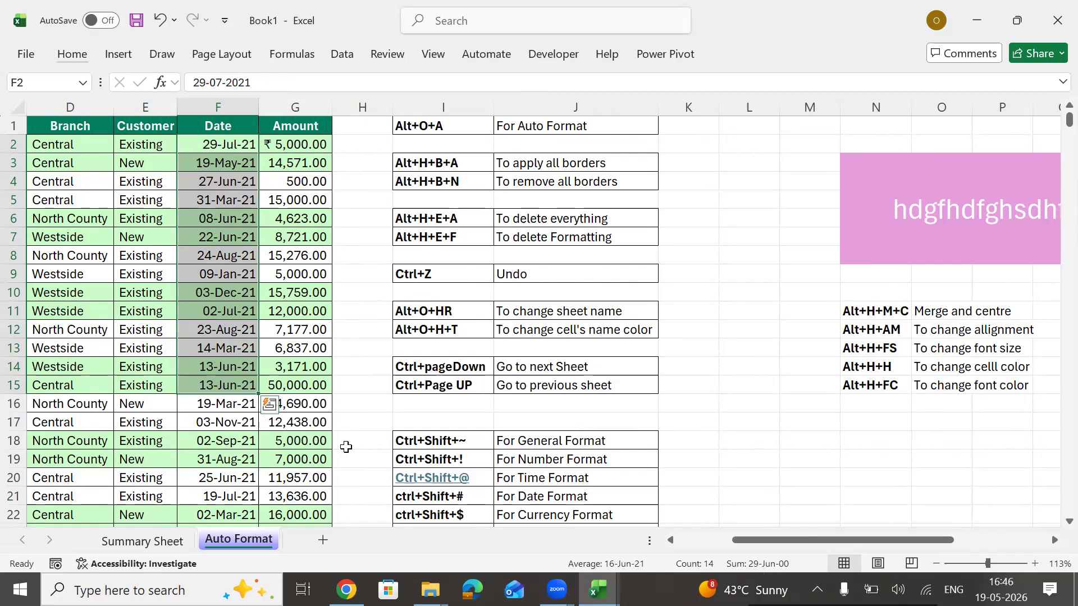
left_click(213, 369)
left_click(477, 442)
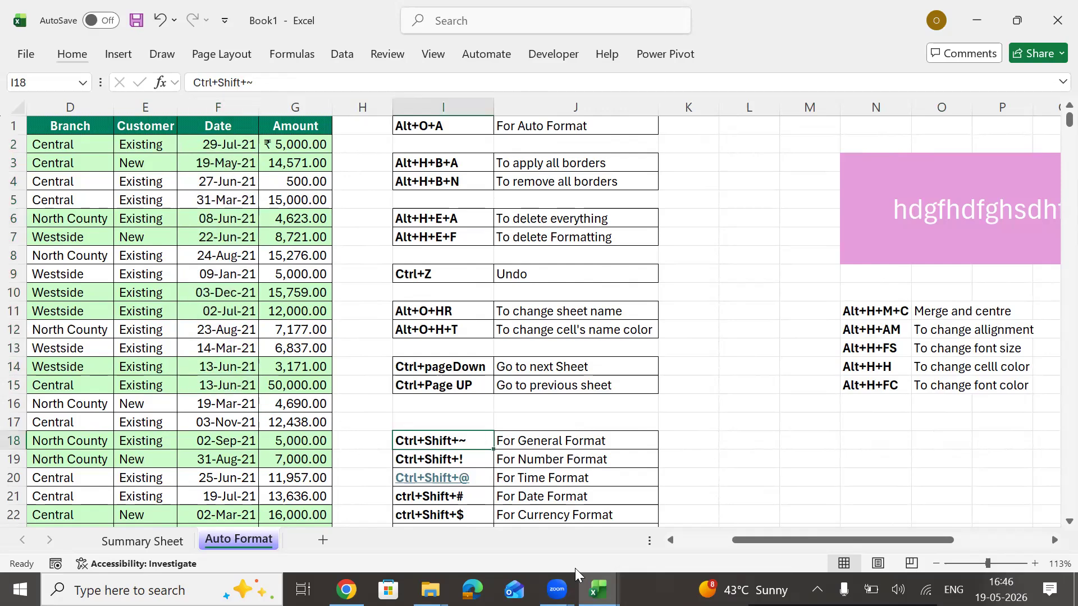